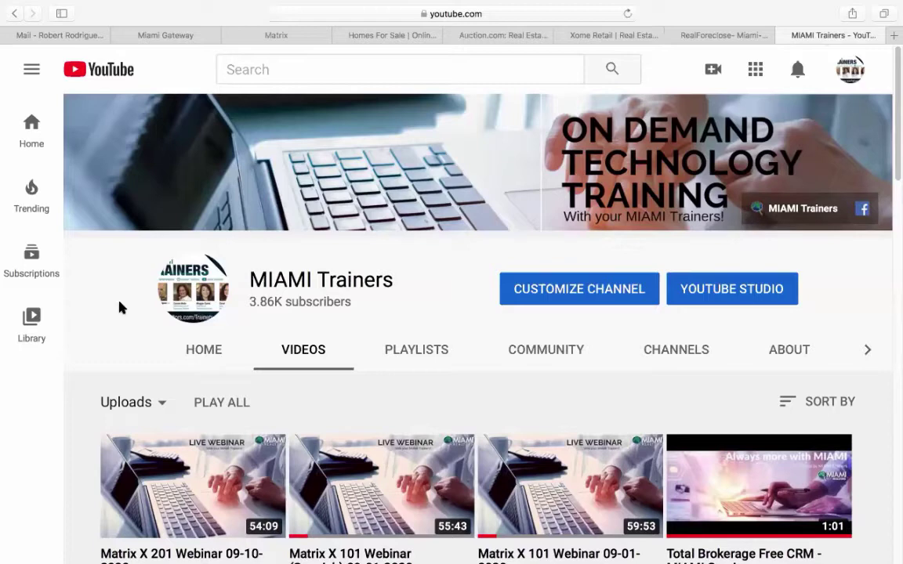
- Switch from YouTube to the Matrix MLS dashboard tab
click(276, 34)
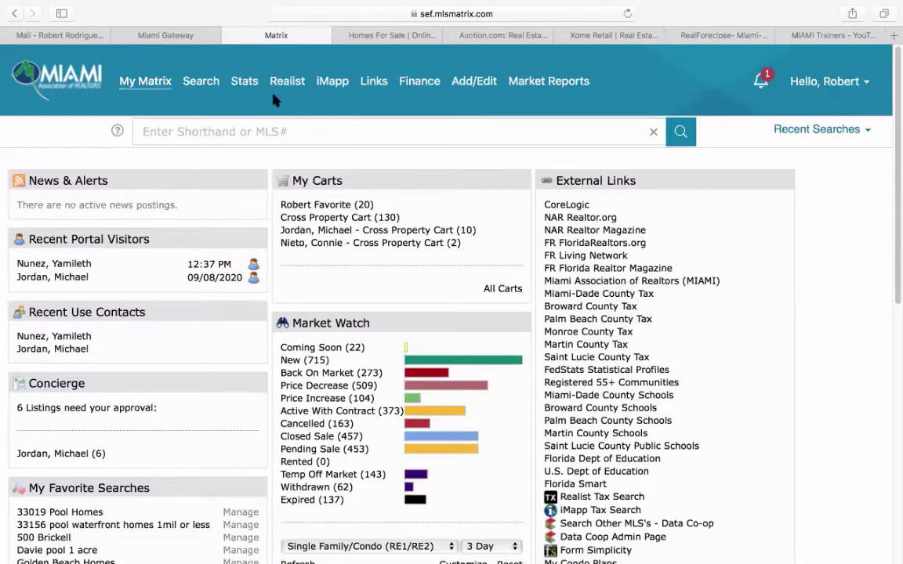
- Start a Single Family/Condo search for Single Family, Single, in Broward and Miami-Dade counties
click(204, 87)
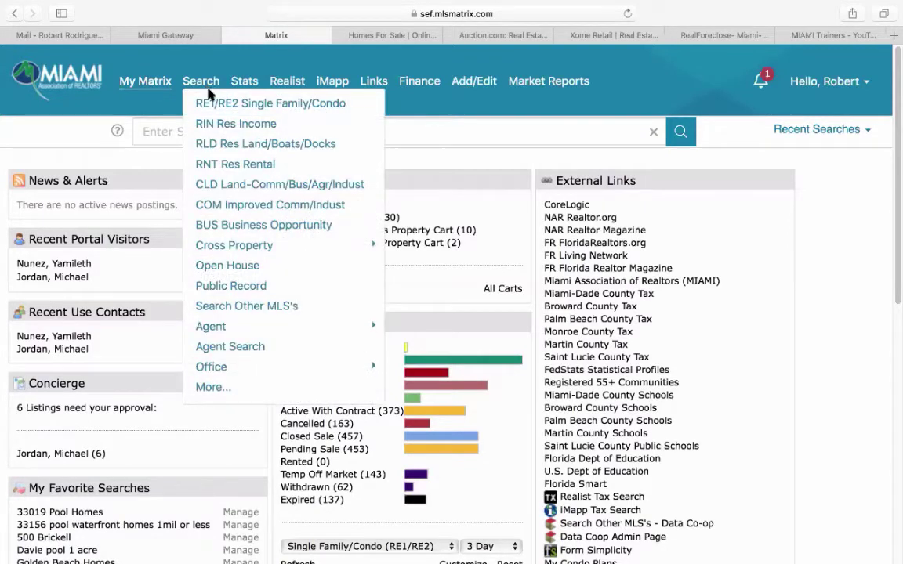
click(257, 105)
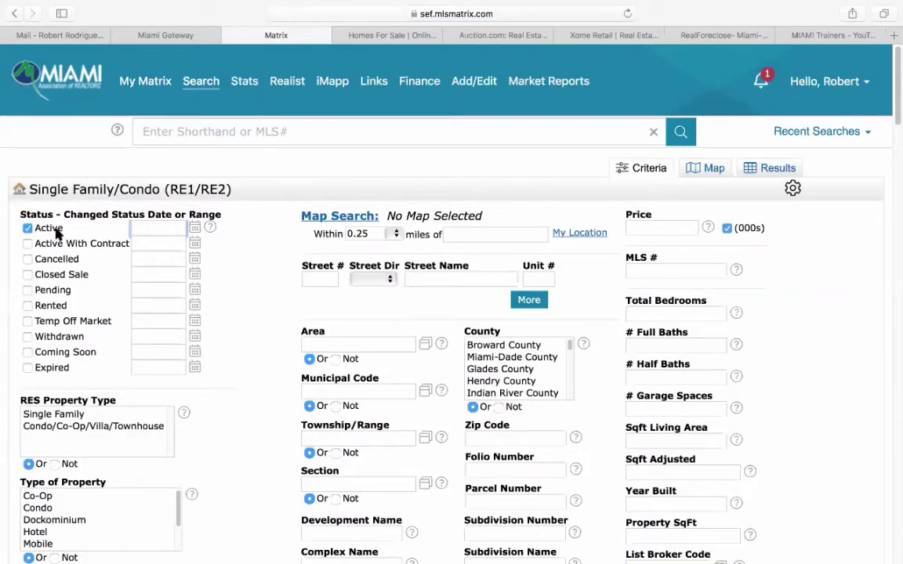
click(47, 414)
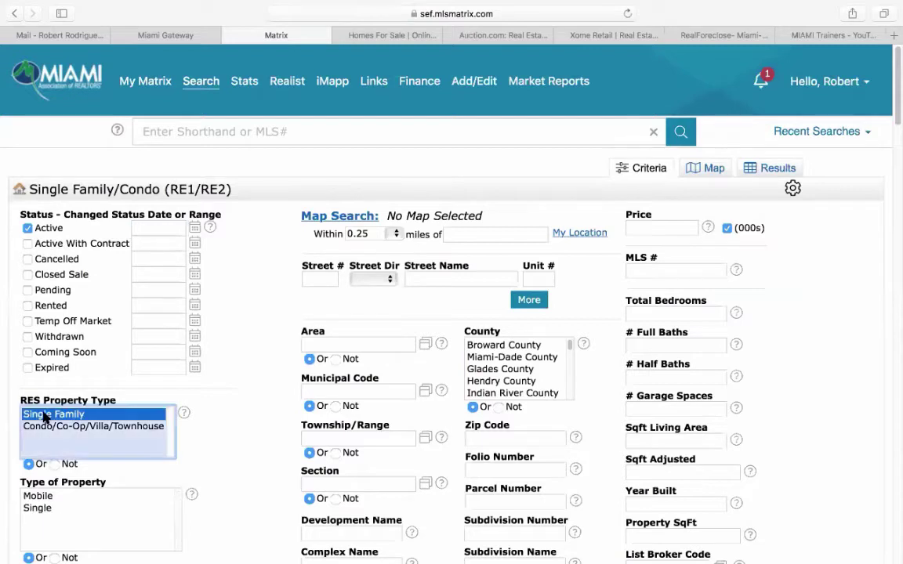
click(36, 508)
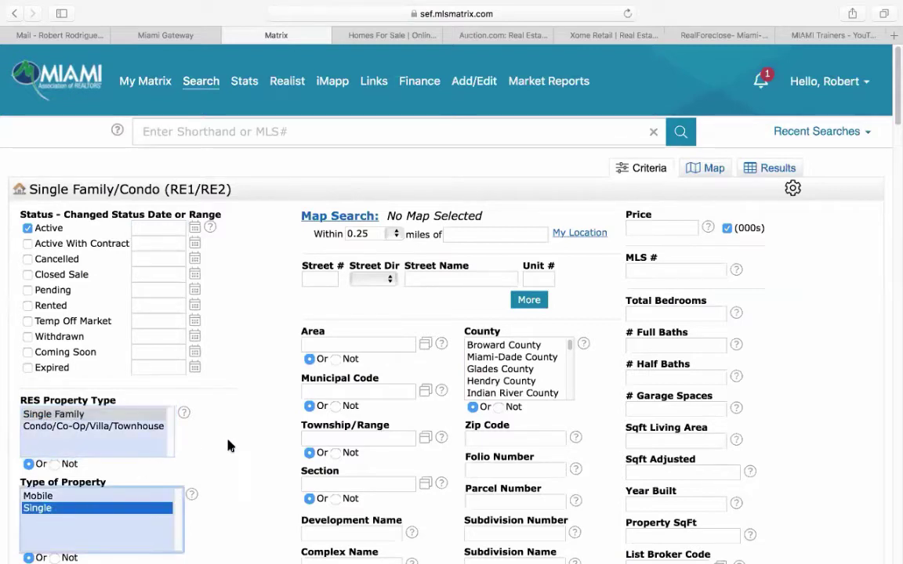
click(515, 352)
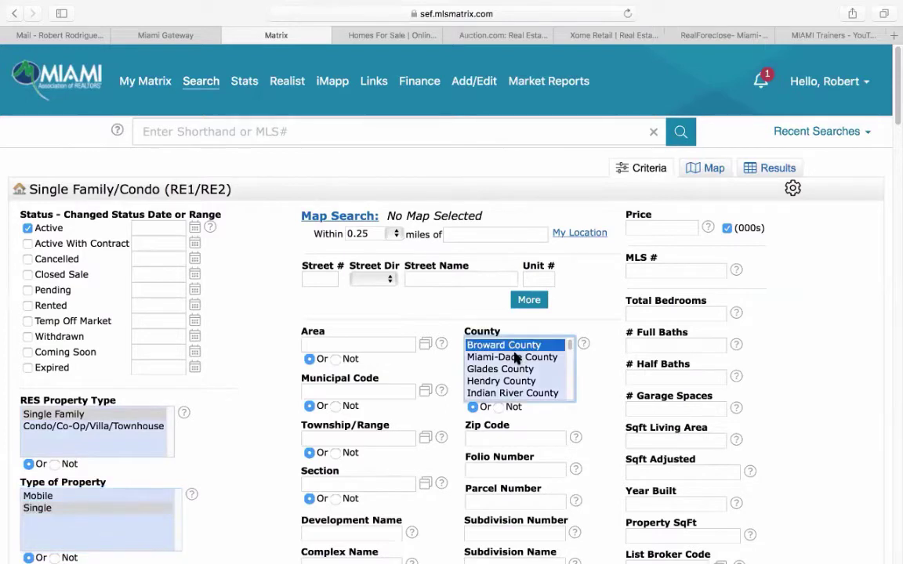
super+click(514, 357)
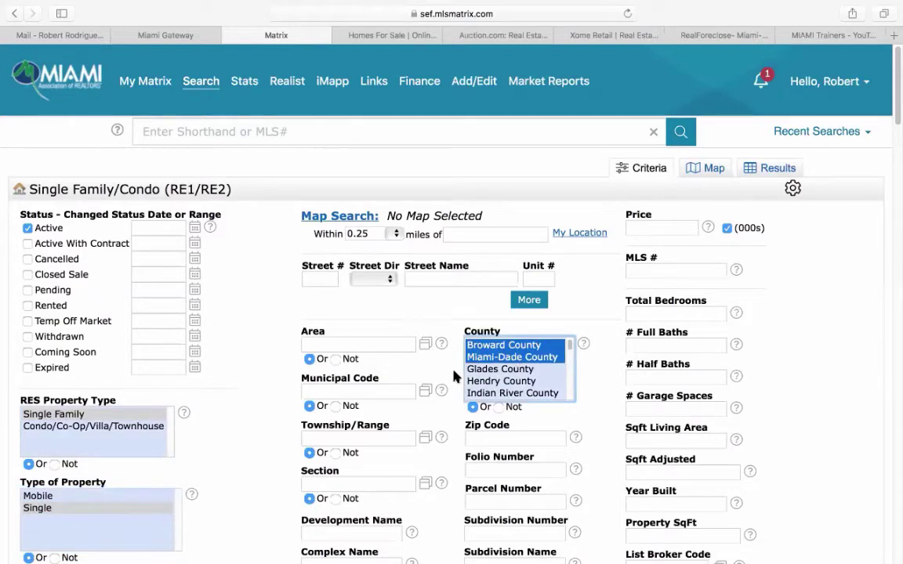
- Scroll down to the additional search fields and highlight the REO field
scroll(453, 376, down, 5)
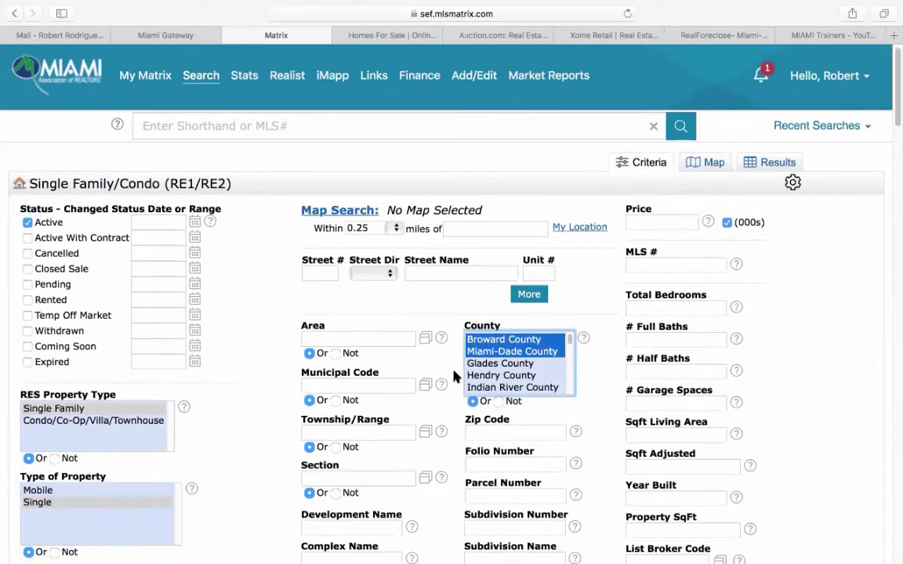
scroll(297, 405, down, 15)
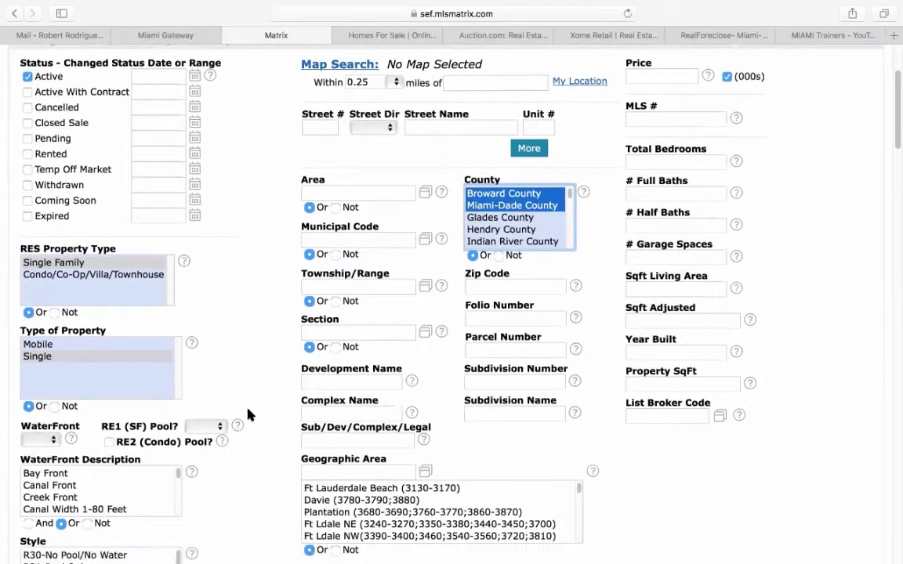
scroll(356, 406, down, 5)
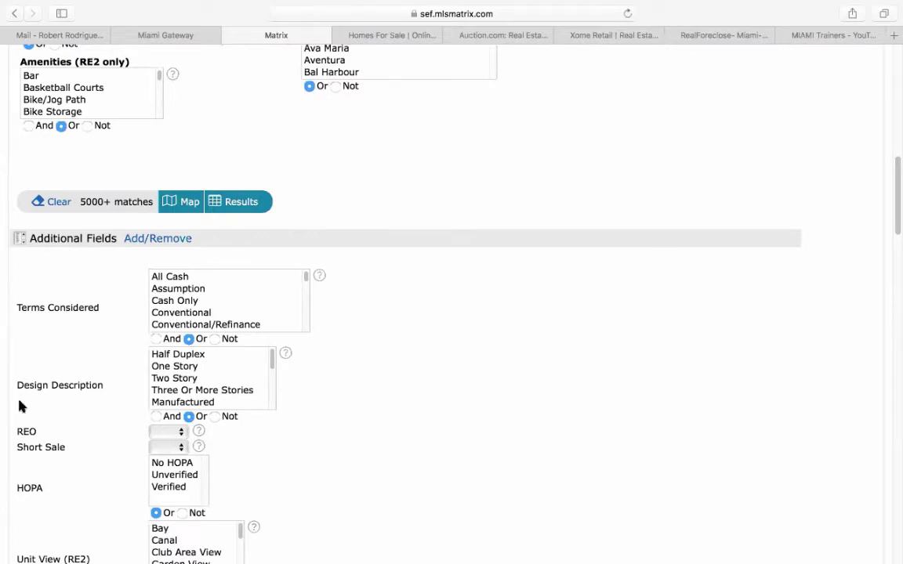
scroll(44, 427, down, 1)
scroll(45, 427, down, 2)
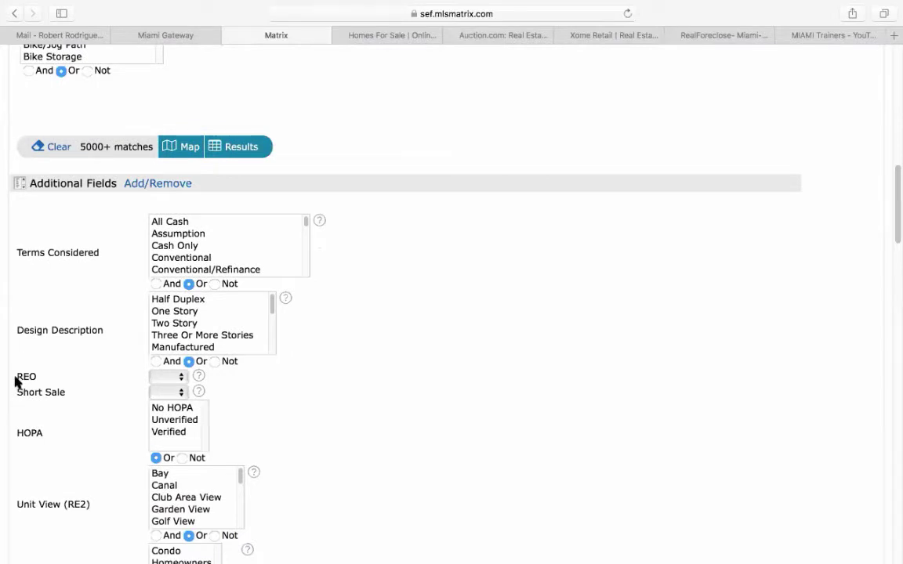
drag(16, 375, 39, 375)
click(162, 185)
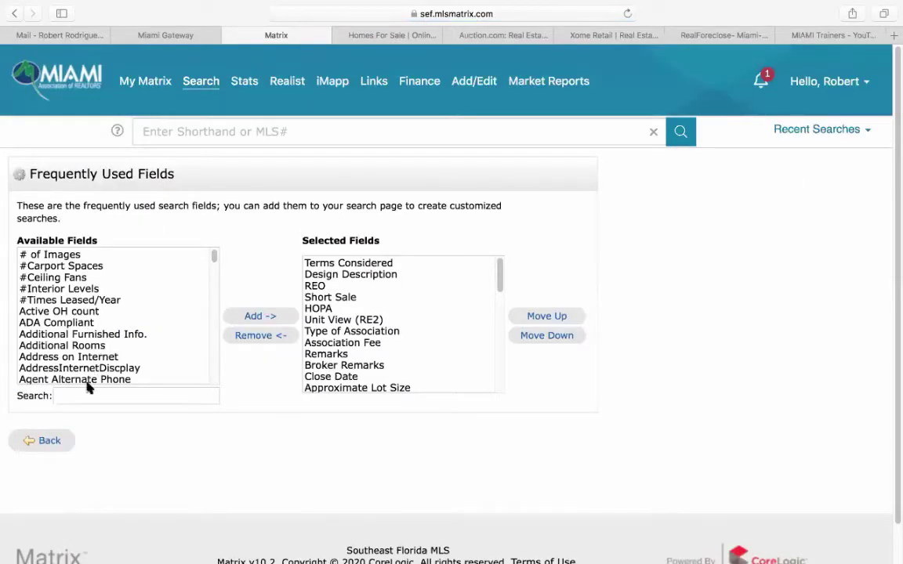
click(84, 394)
text(re)
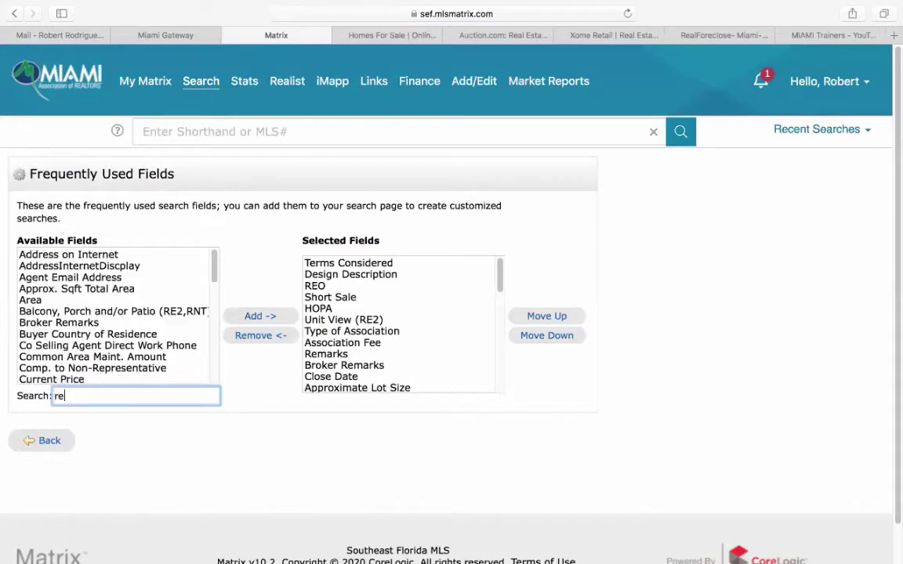
text(o)
click(44, 256)
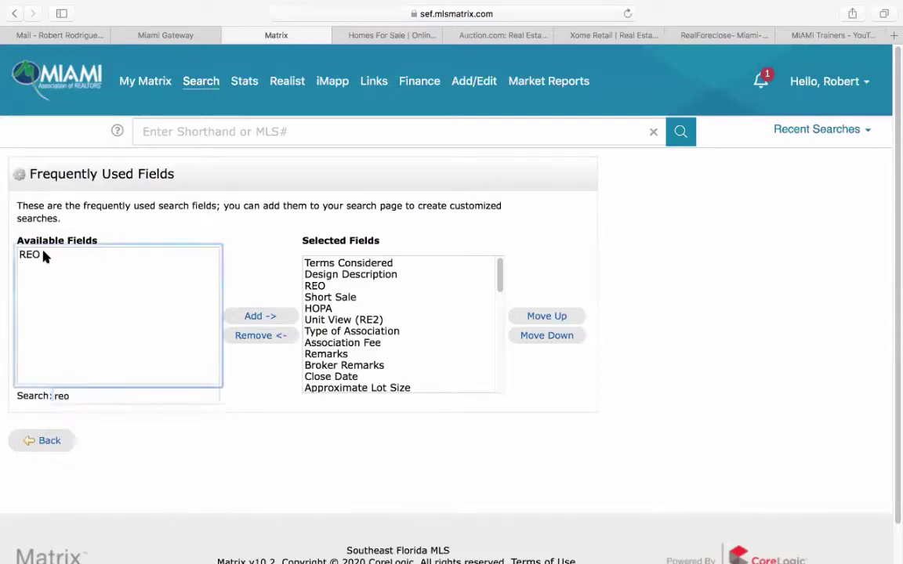
click(43, 256)
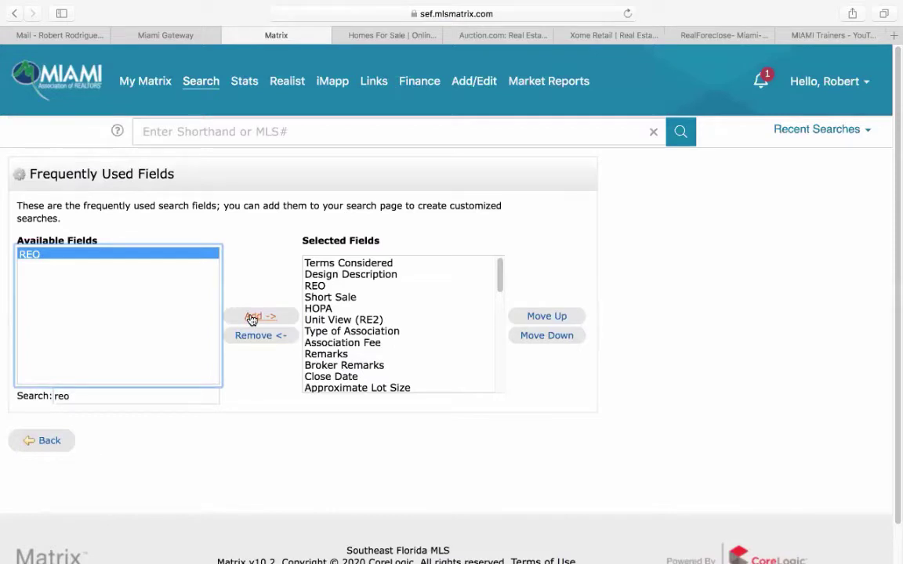
double_click(90, 396)
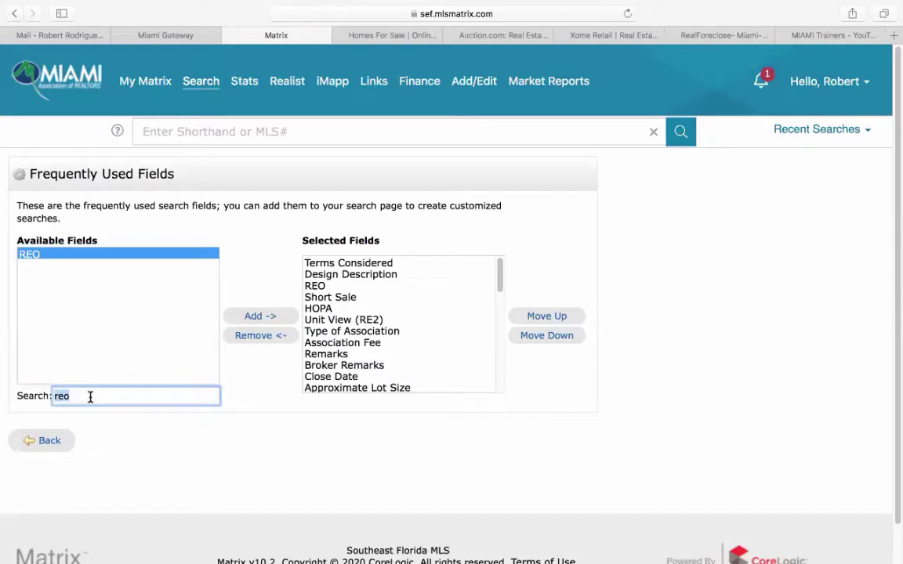
text(hopa)
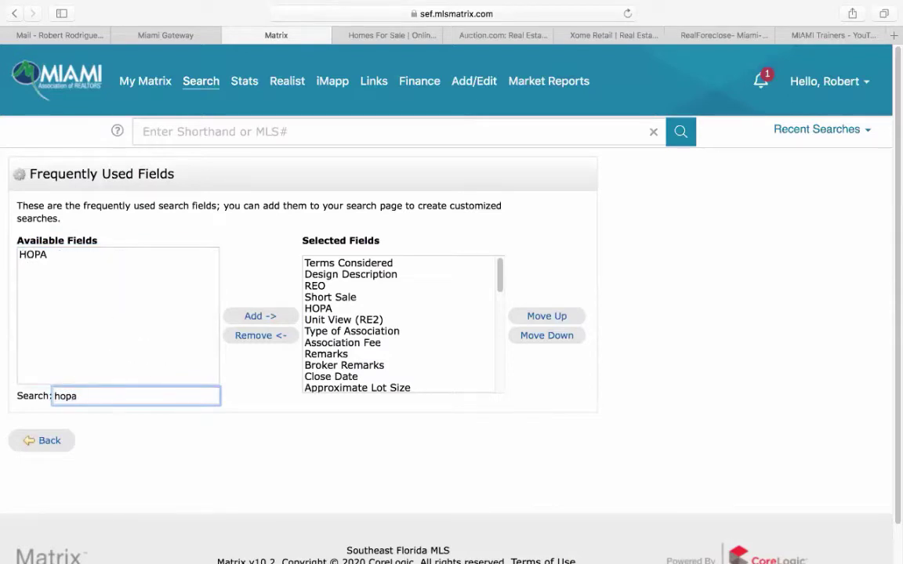
click(39, 256)
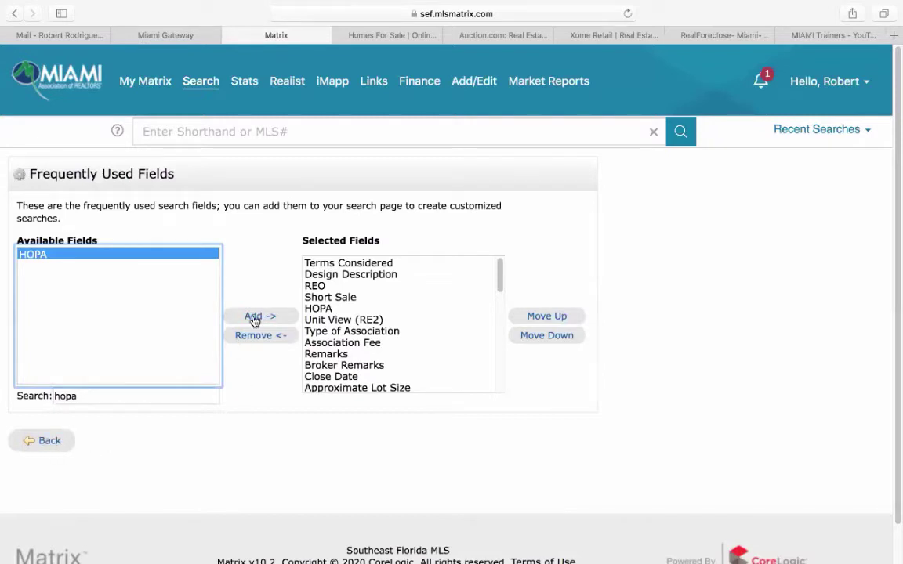
click(41, 442)
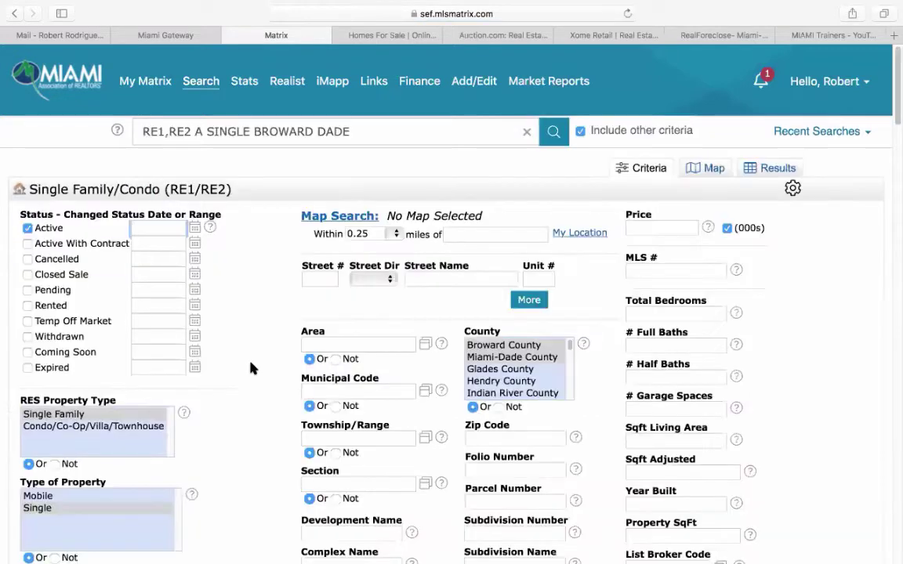
- Set REO to Yes and HOPA to No HOPA, then show the matching results
scroll(251, 369, down, 15)
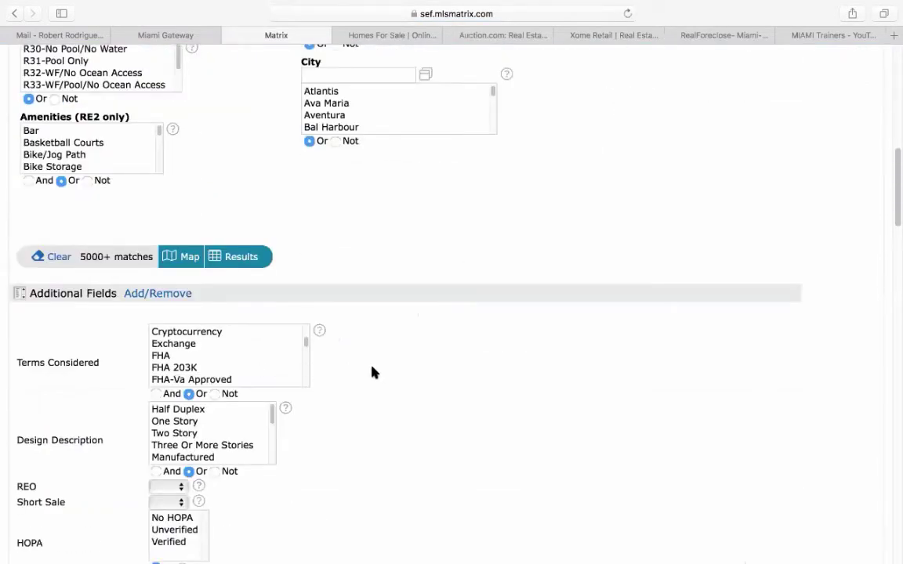
scroll(373, 373, down, 5)
click(165, 298)
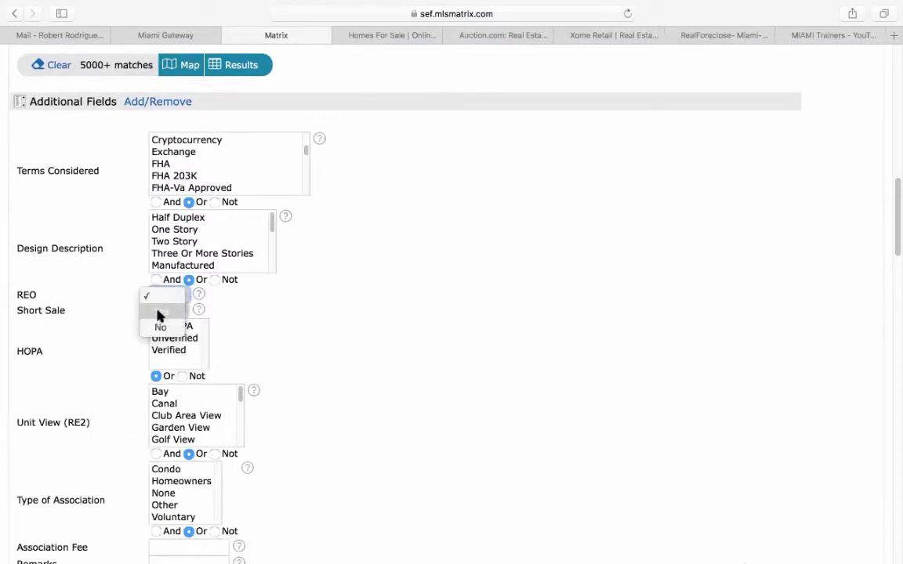
click(163, 315)
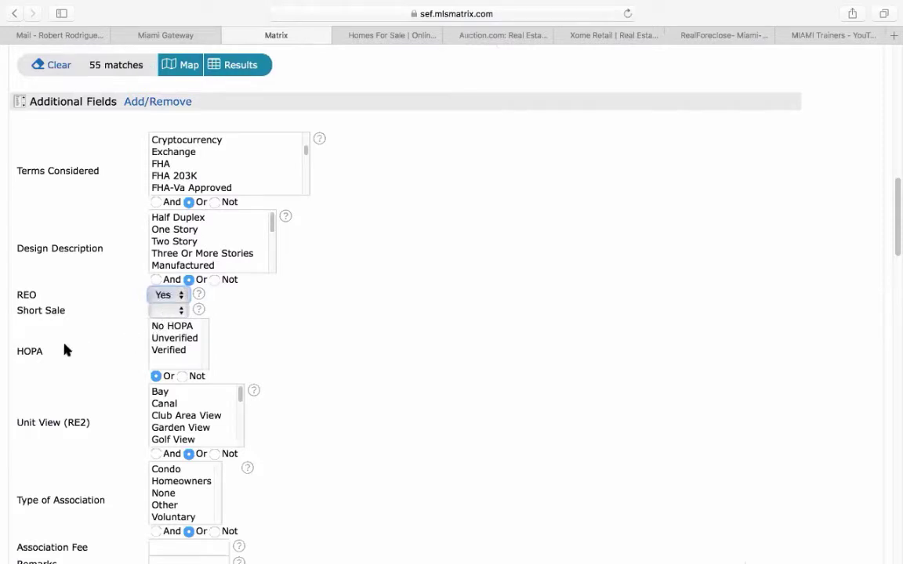
click(174, 326)
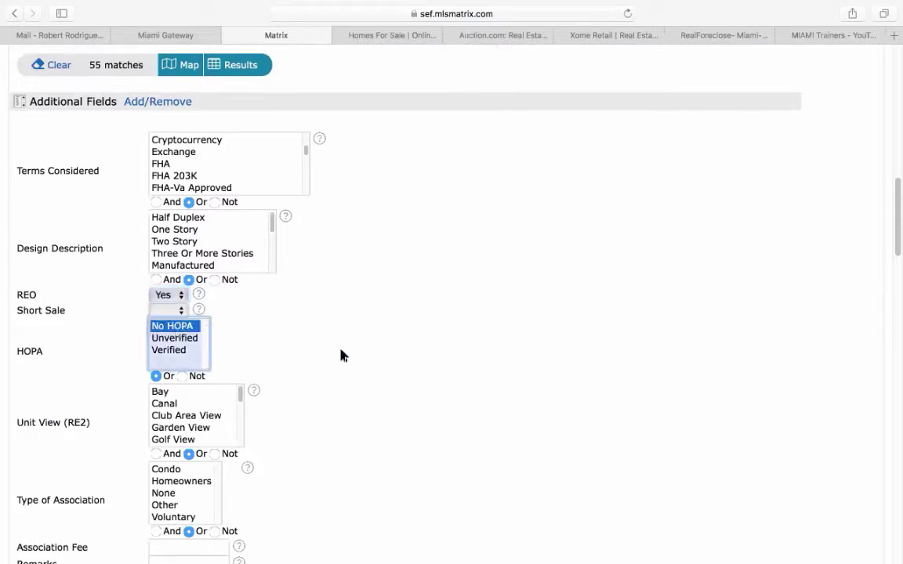
scroll(349, 363, up, 4)
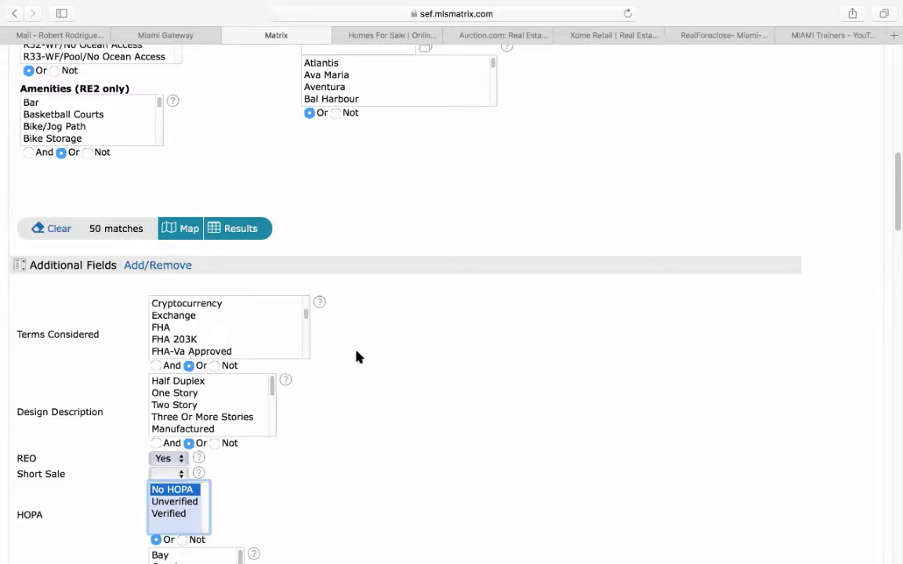
click(249, 229)
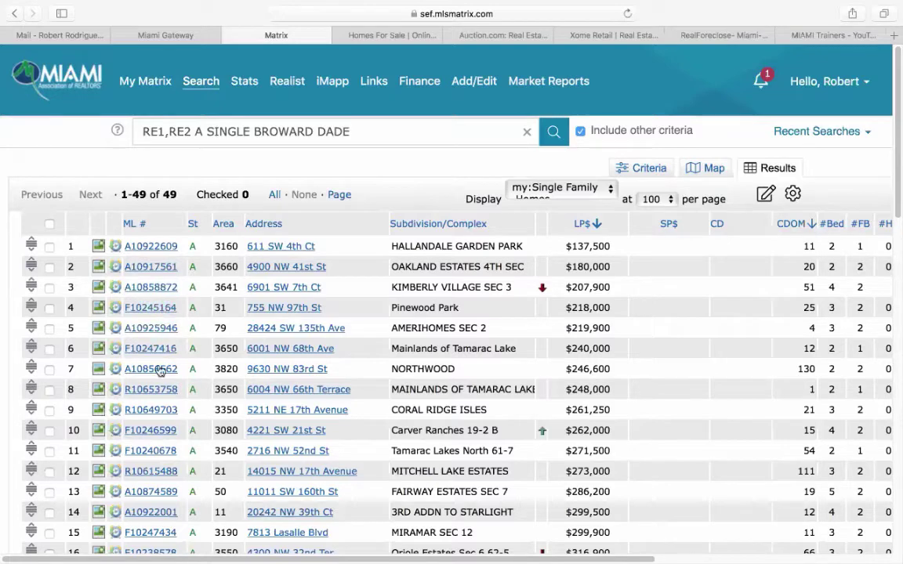
click(151, 247)
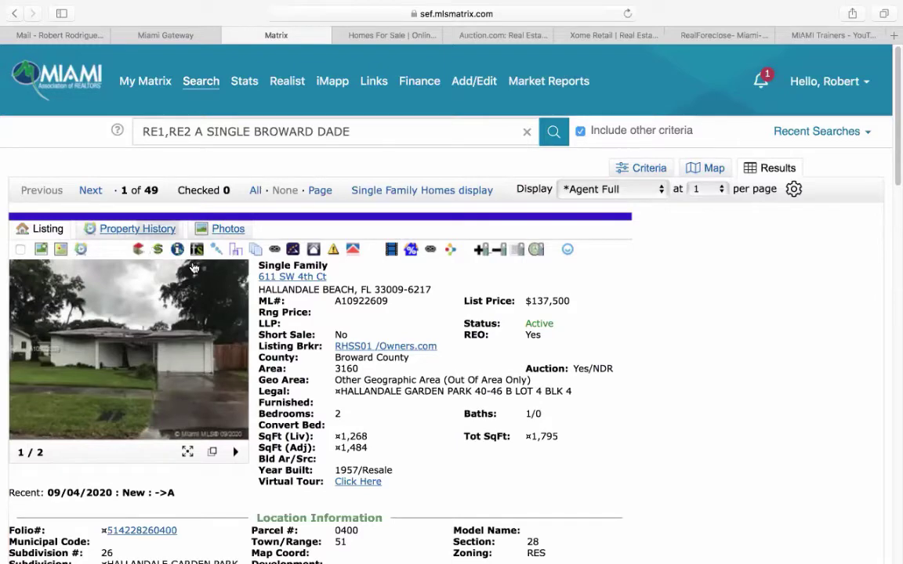
click(174, 360)
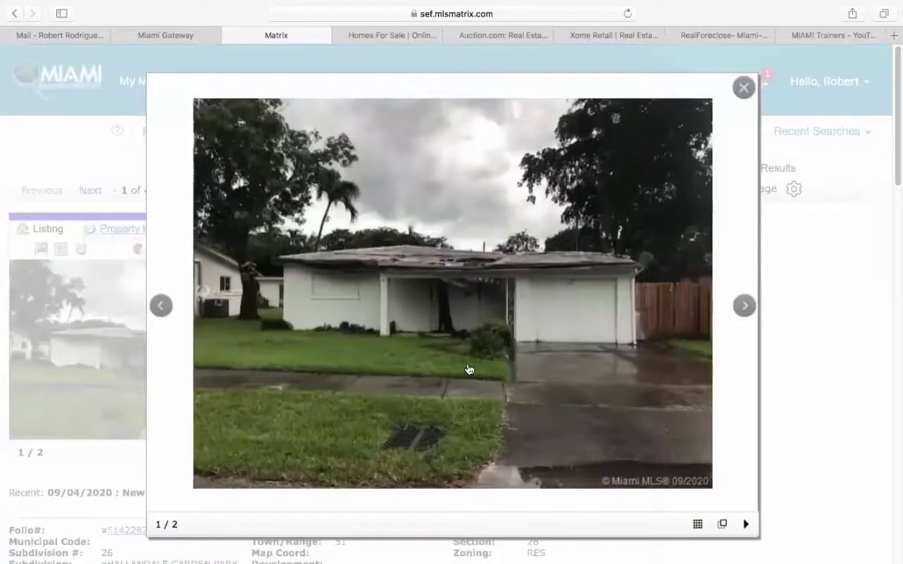
click(743, 305)
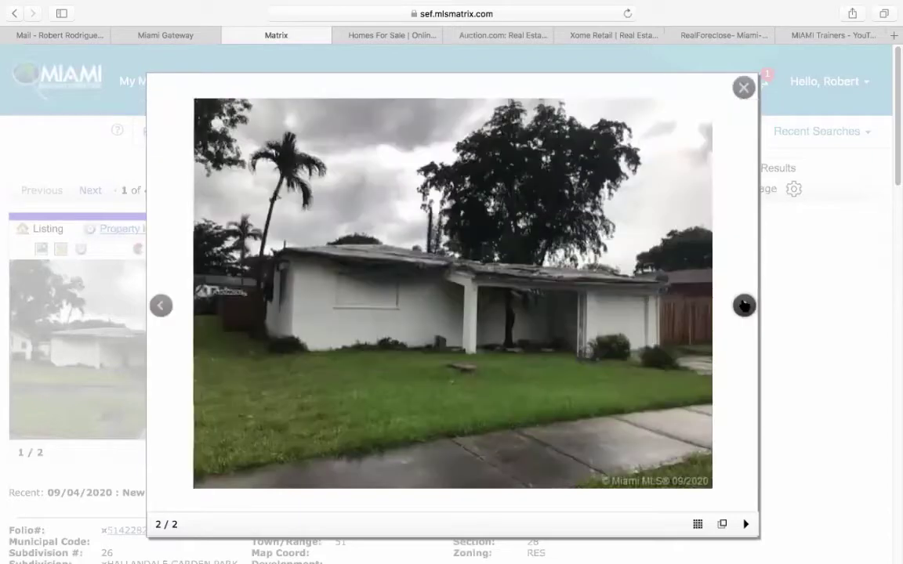
click(744, 306)
click(744, 306)
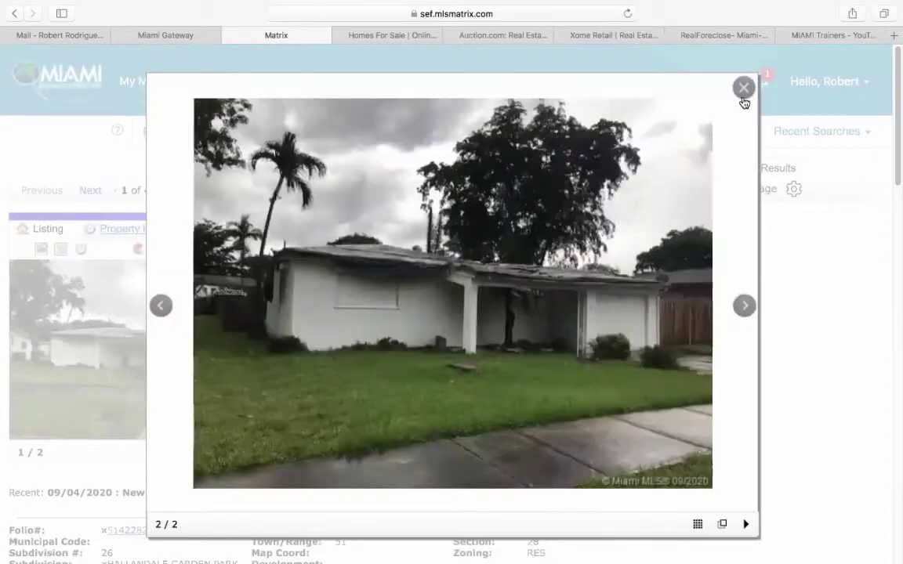
click(744, 88)
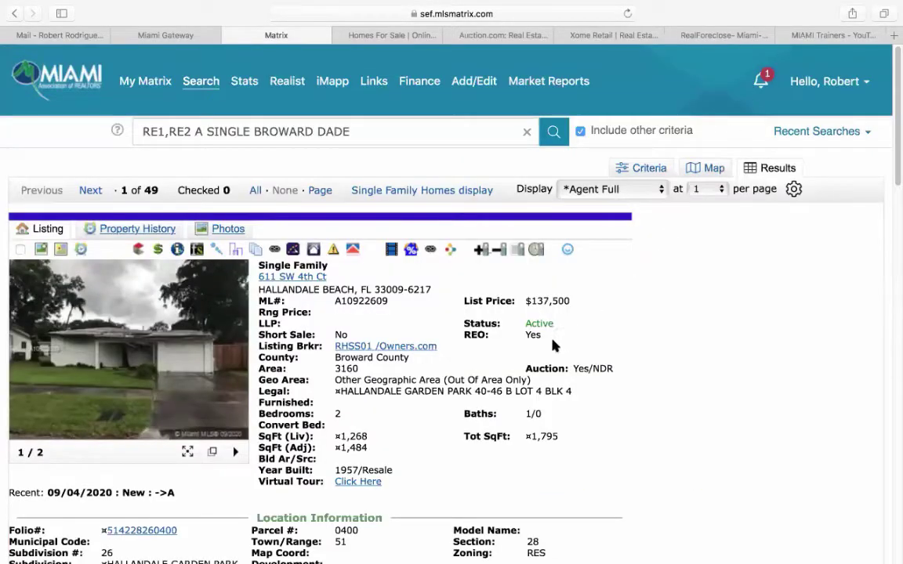
scroll(439, 353, down, 2)
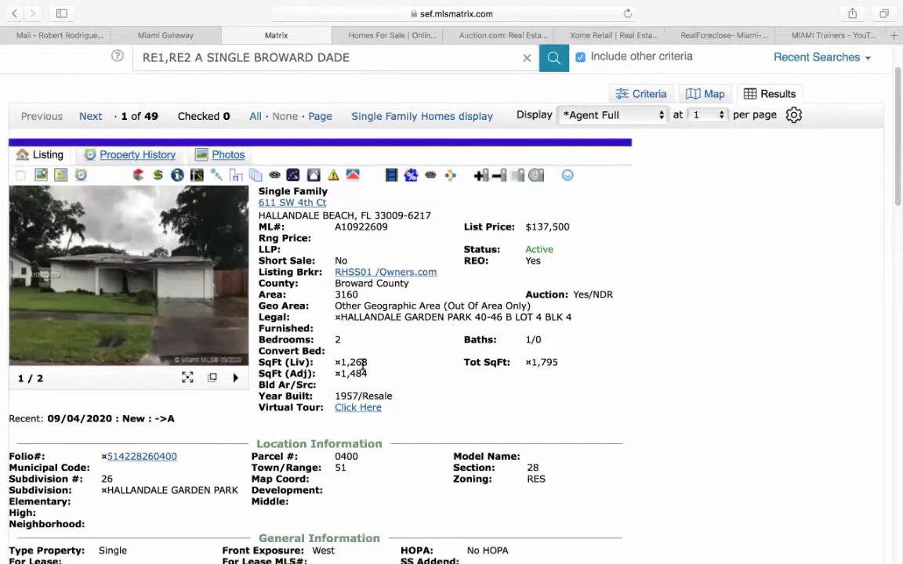
- Review the listing details, highlighting the 1,268 sq ft living area and 6,677 lot size
drag(340, 363, 374, 361)
scroll(405, 361, down, 2)
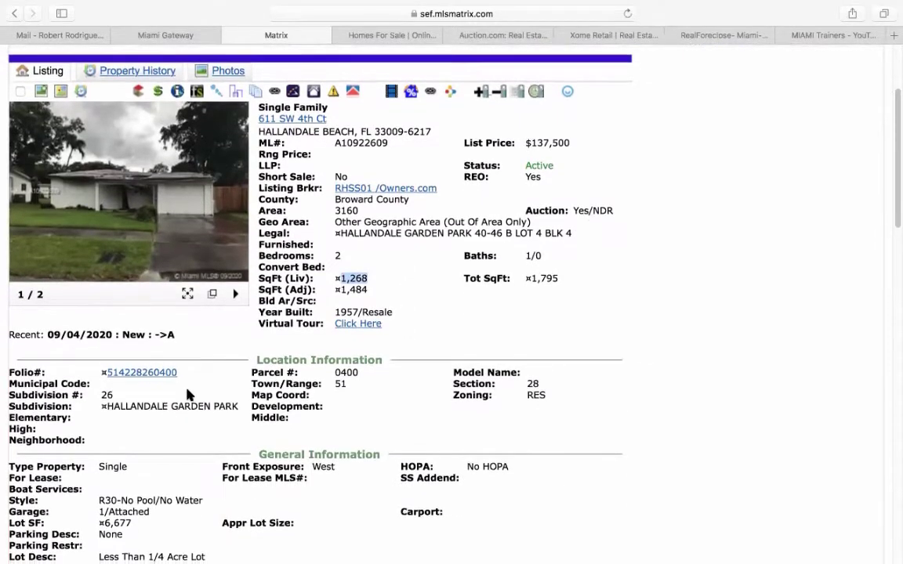
scroll(188, 395, down, 3)
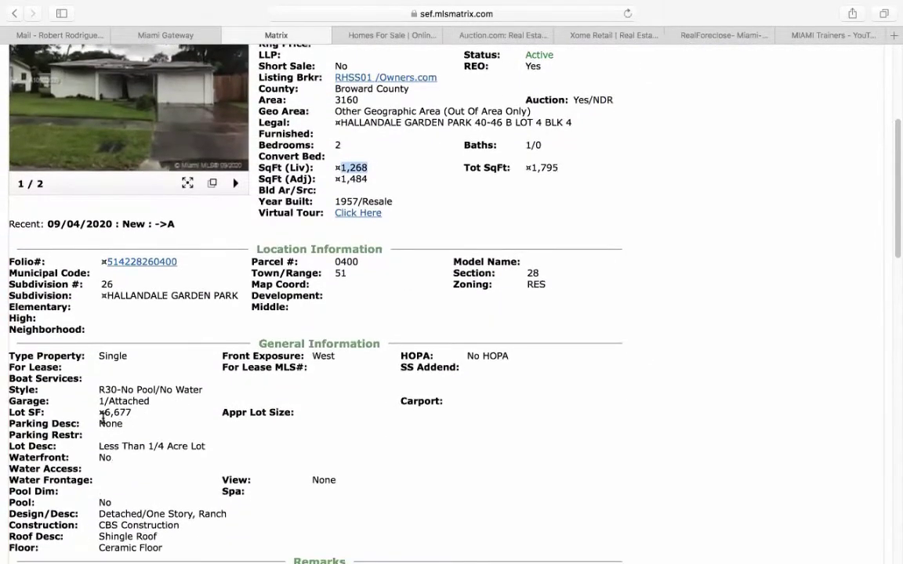
mouse_move(98, 424)
mouse_down()
mouse_move(135, 416)
mouse_move(95, 413)
mouse_up()
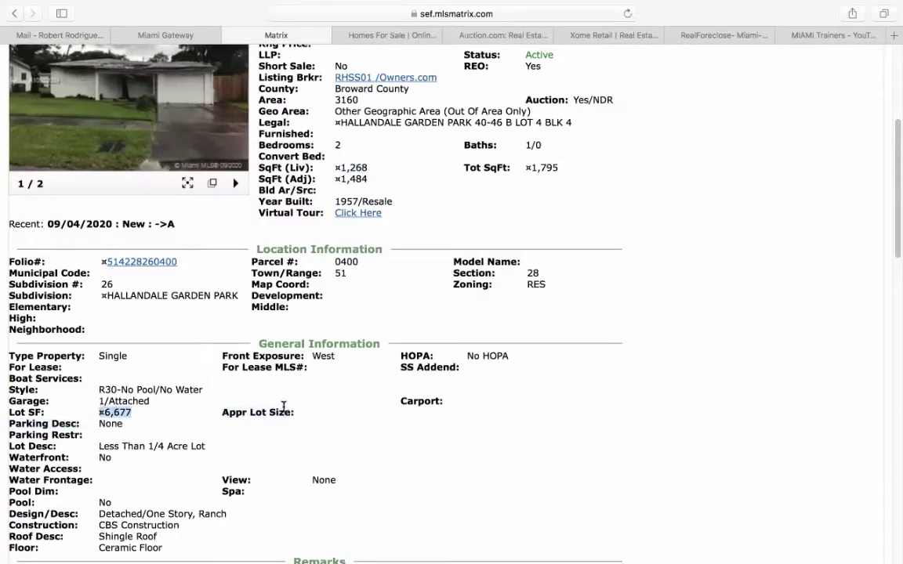
scroll(304, 423, down, 3)
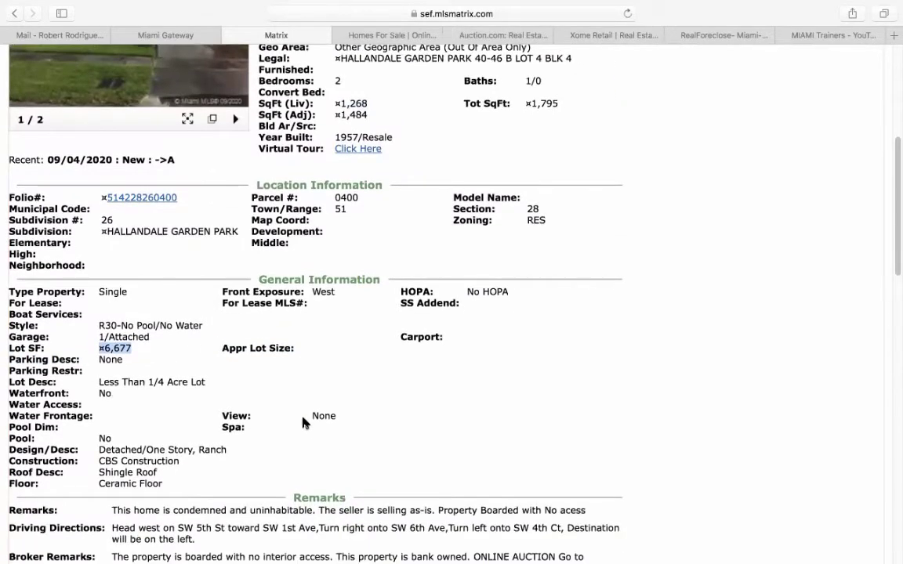
scroll(305, 424, down, 5)
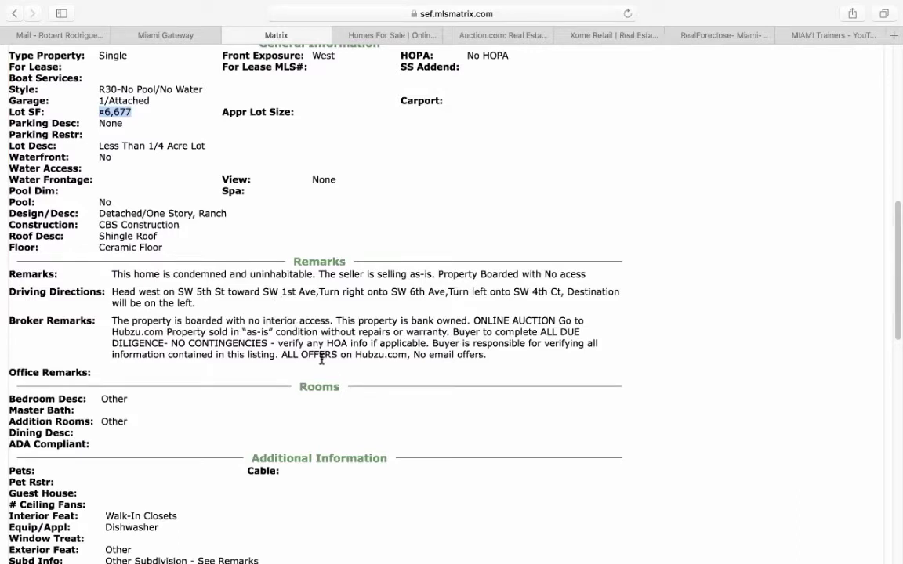
scroll(335, 369, down, 2)
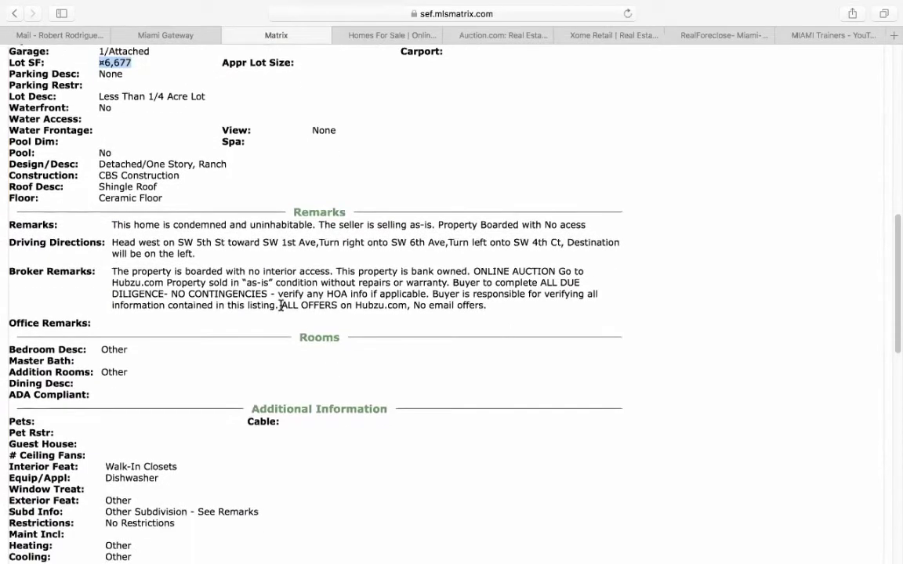
drag(281, 305, 490, 305)
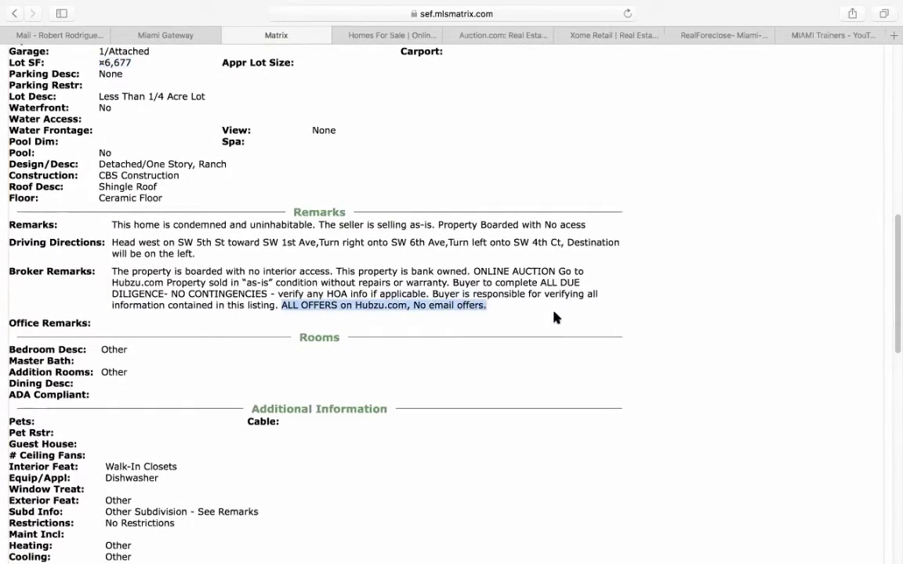
- Read through the remarks and highlight the 3% buyer agent commission
scroll(553, 317, down, 10)
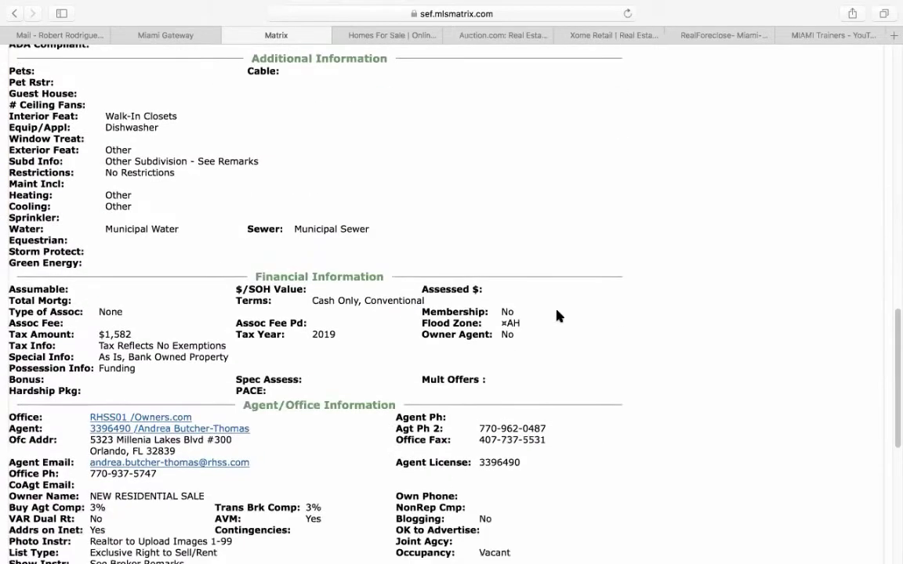
scroll(558, 315, down, 3)
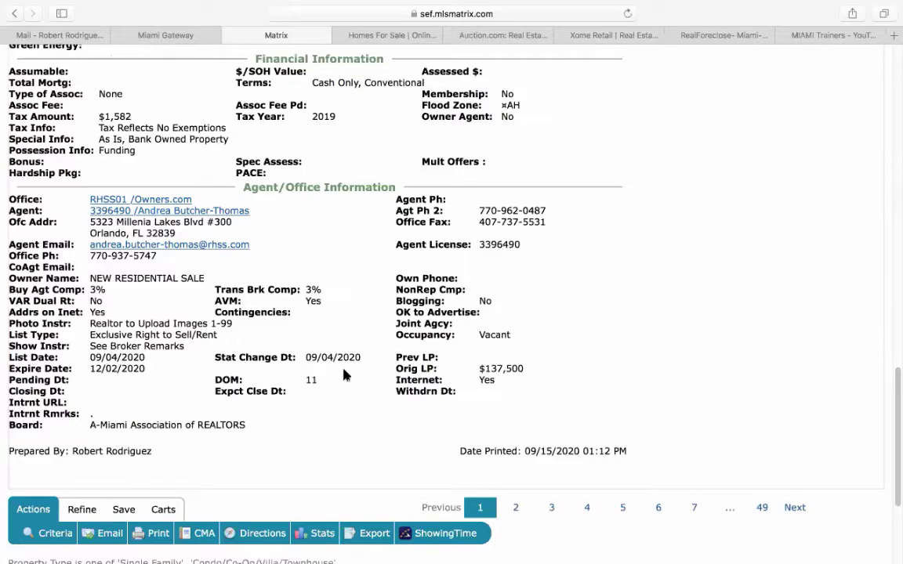
scroll(344, 375, up, 7)
scroll(345, 375, up, 8)
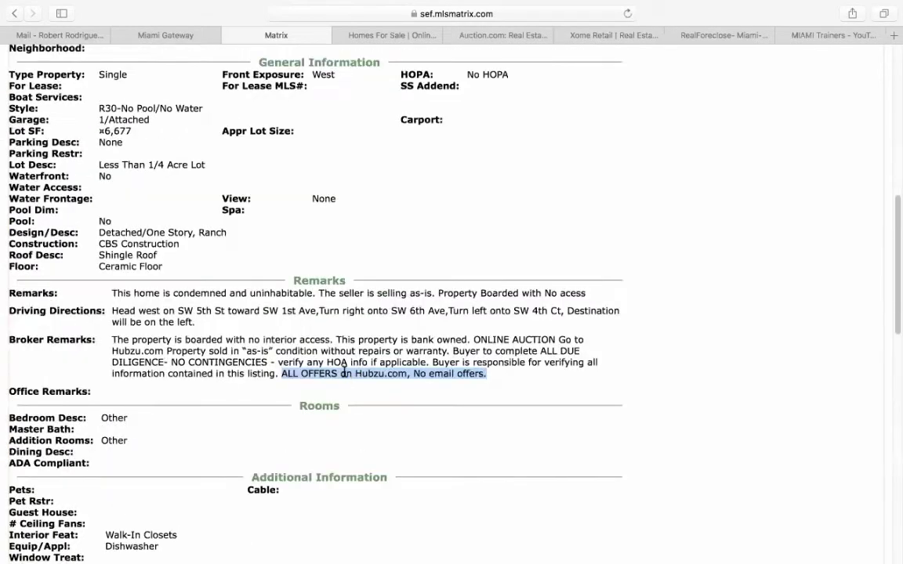
scroll(345, 375, down, 10)
scroll(343, 375, down, 6)
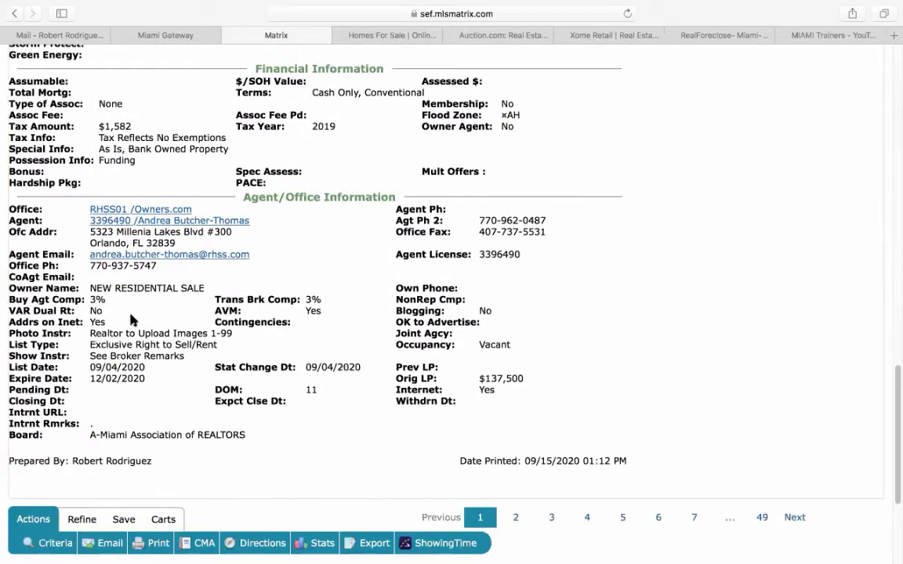
drag(89, 297, 232, 333)
- Open the listing's attached PDF documents
scroll(328, 336, up, 10)
scroll(328, 335, up, 5)
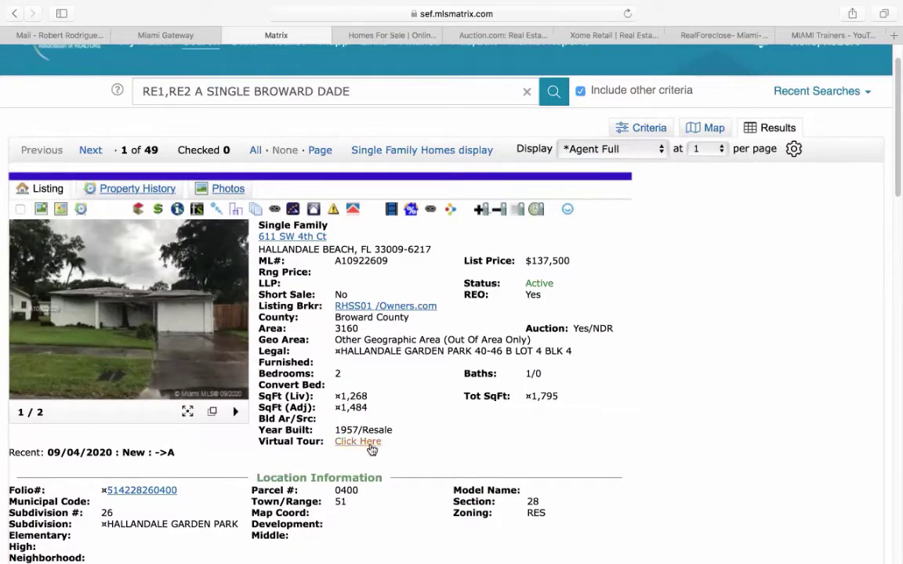
click(254, 213)
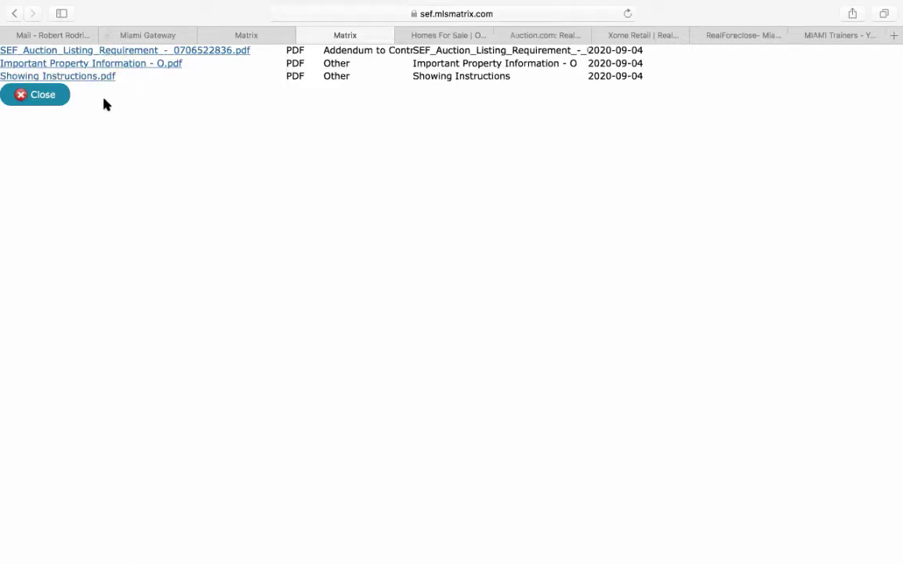
- Download the Important Property Information PDF, then switch to the Hubzu tab
click(133, 67)
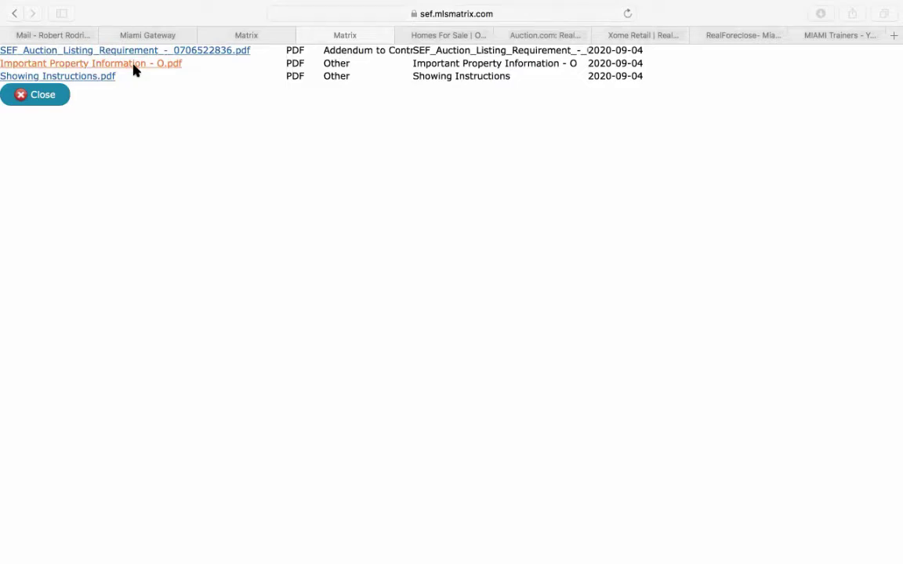
click(133, 70)
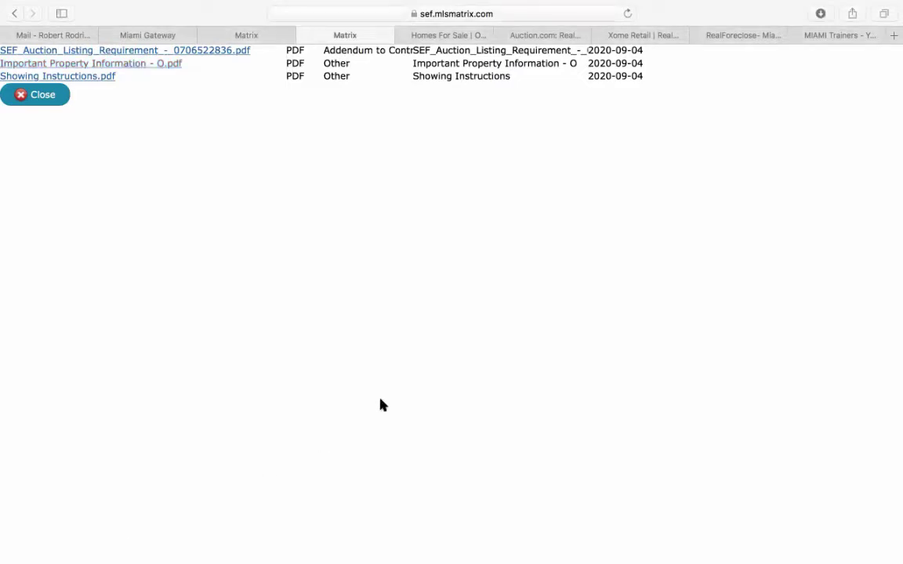
click(423, 36)
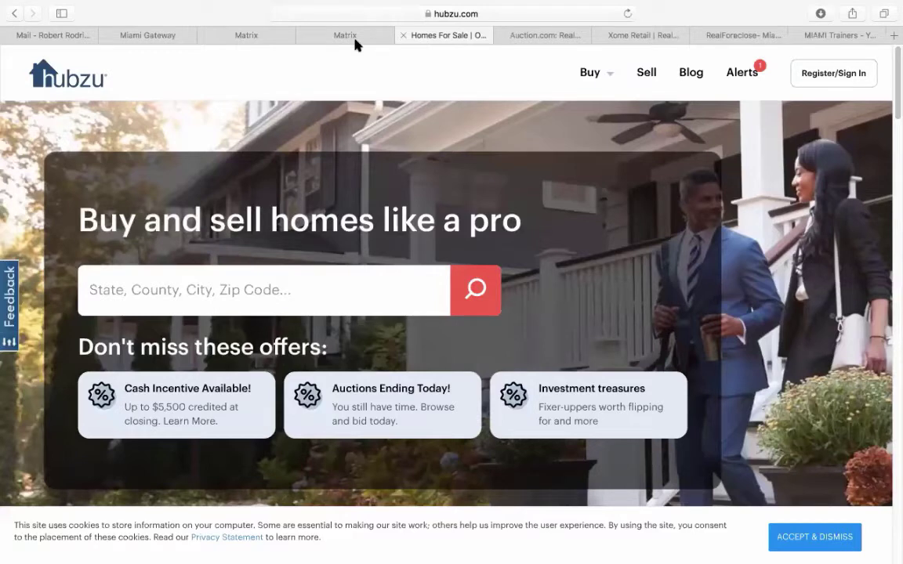
click(354, 36)
click(304, 35)
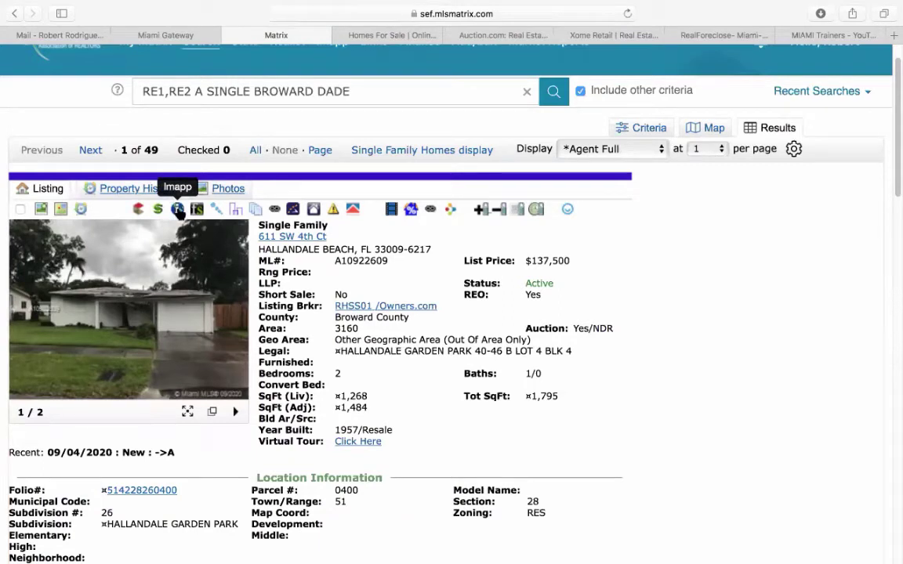
click(179, 210)
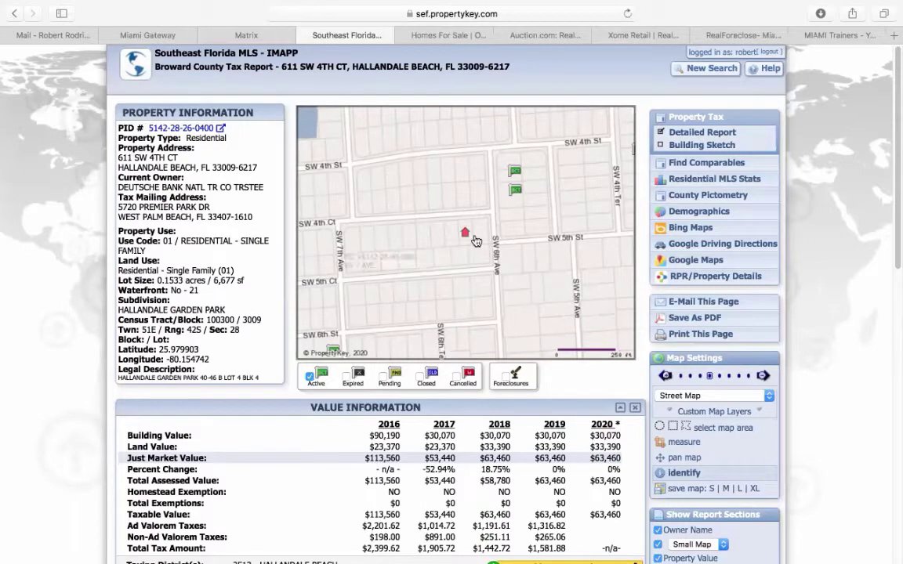
mouse_move(470, 229)
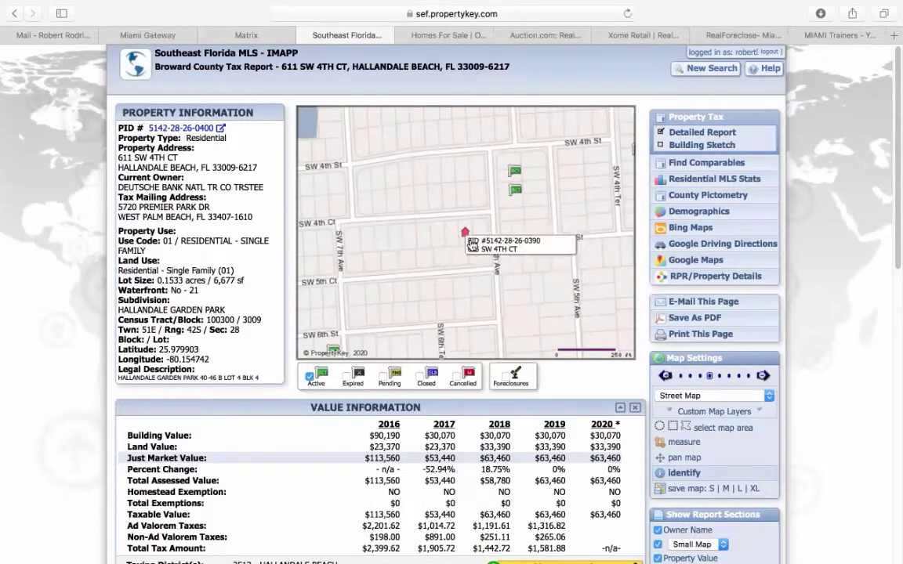
scroll(218, 369, down, 5)
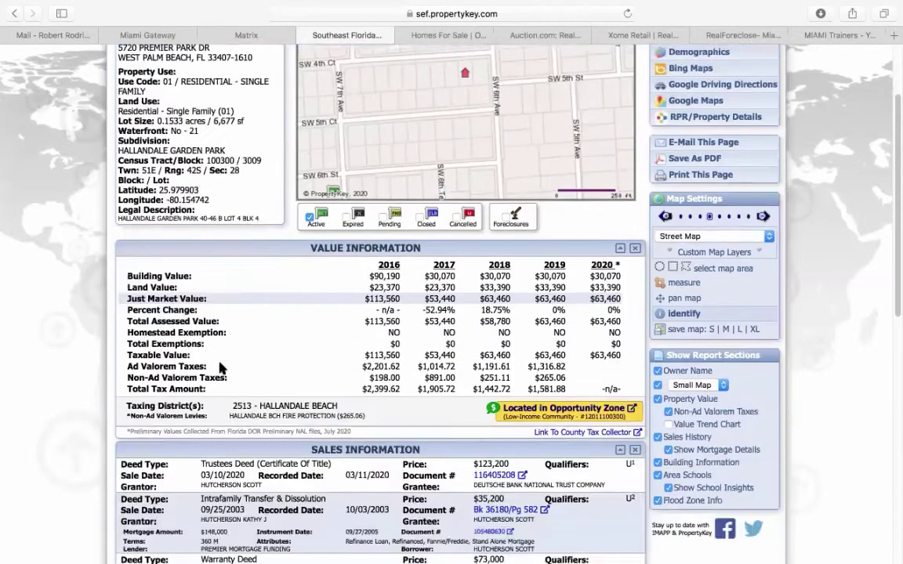
scroll(221, 360, down, 2)
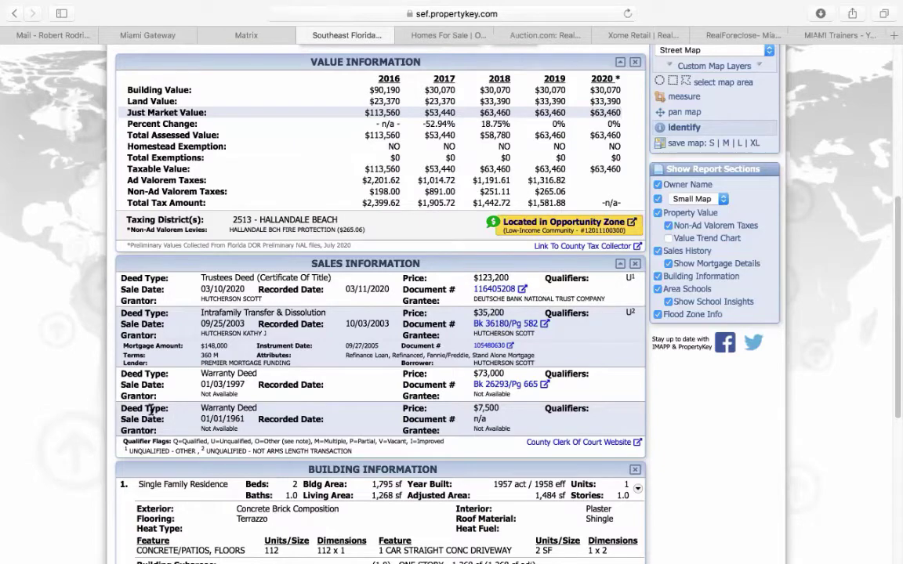
scroll(153, 410, down, 4)
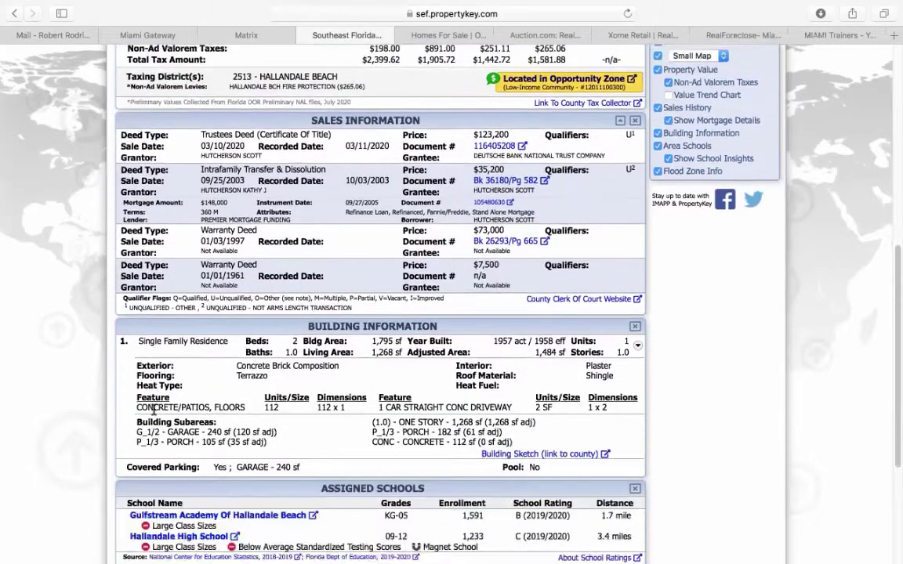
scroll(155, 413, down, 1)
drag(372, 320, 398, 318)
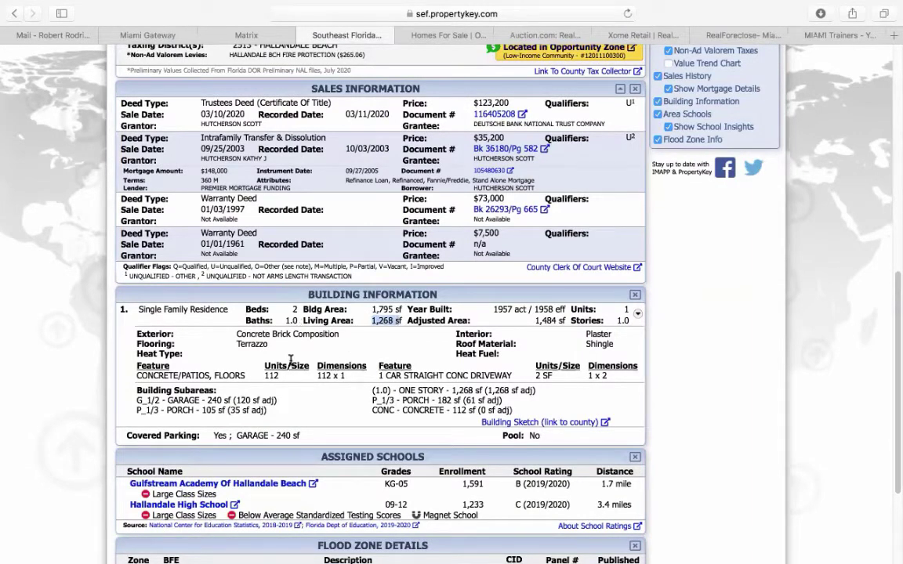
scroll(663, 387, up, 14)
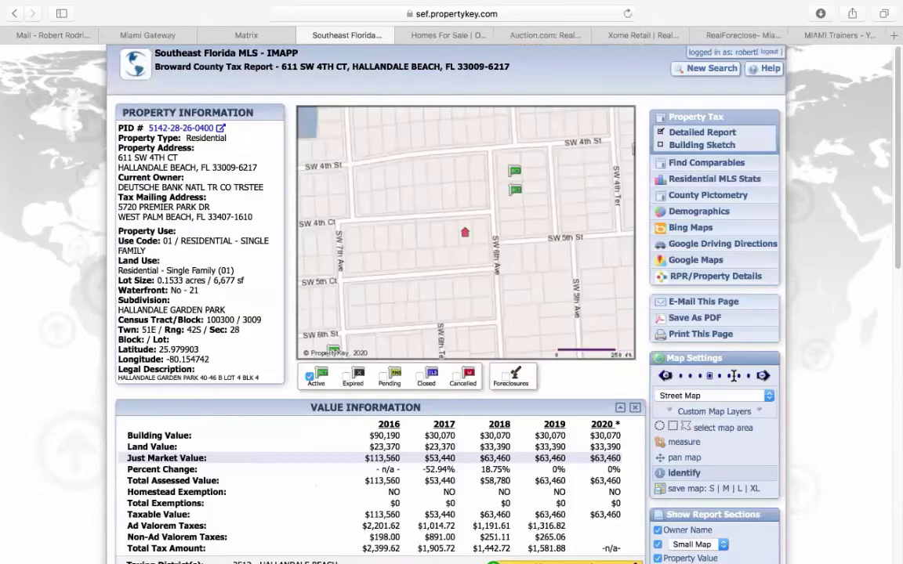
click(703, 165)
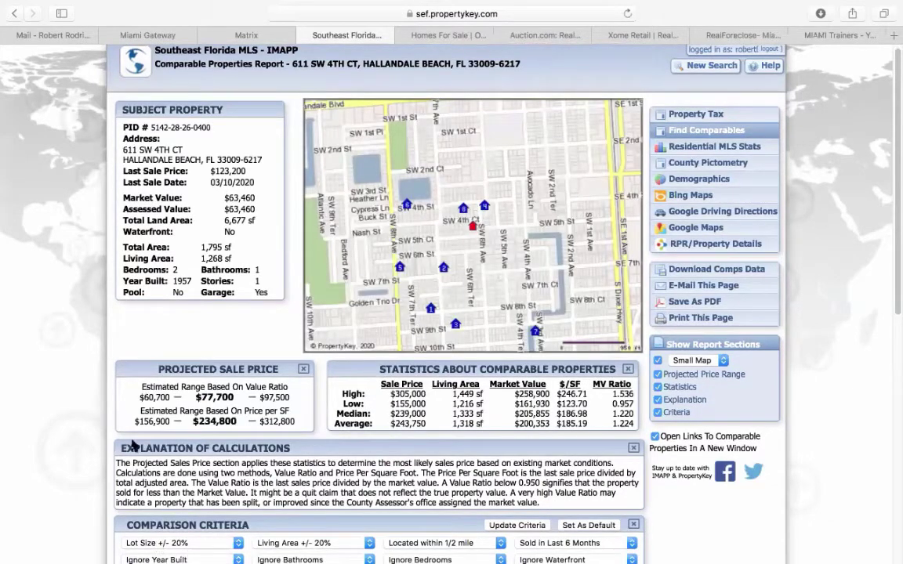
scroll(50, 405, down, 3)
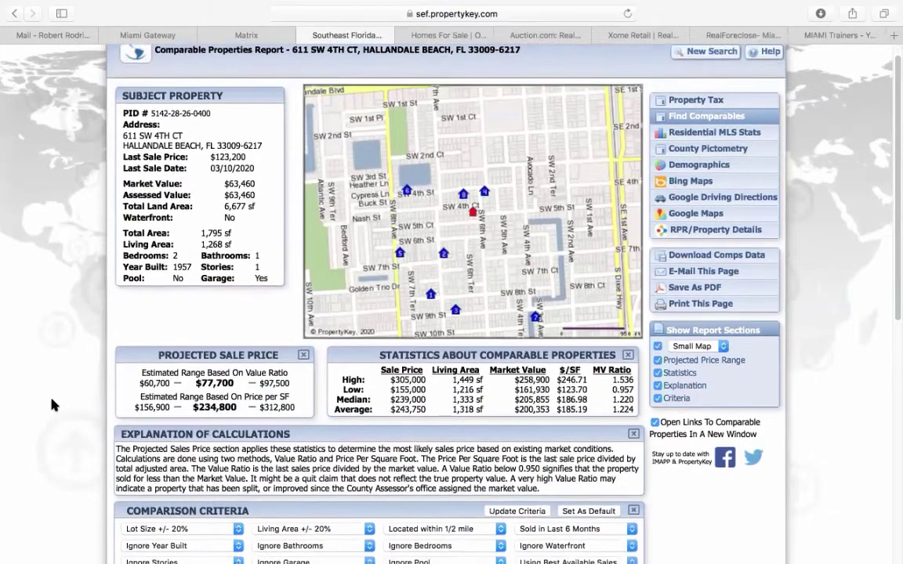
scroll(51, 405, down, 2)
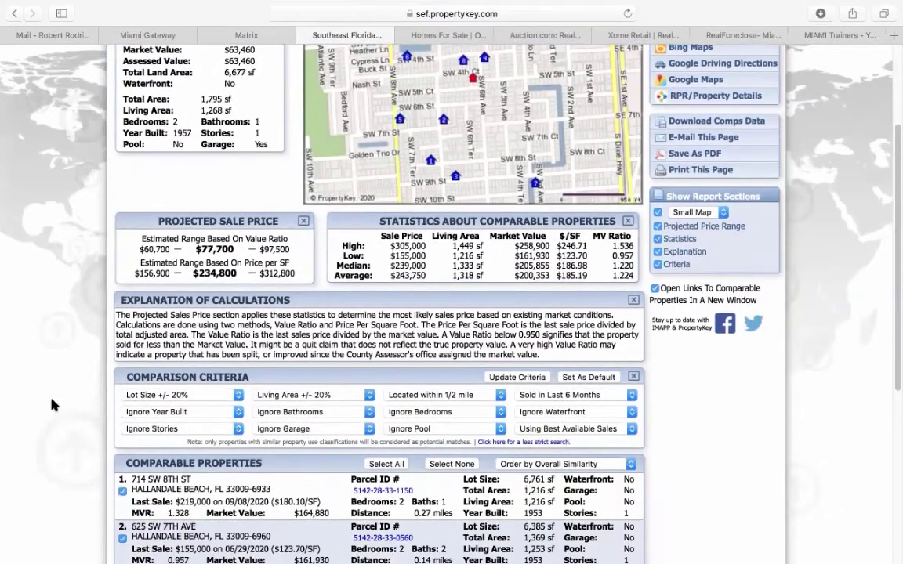
scroll(51, 404, up, 2)
scroll(51, 404, down, 1)
scroll(53, 403, down, 10)
scroll(53, 404, up, 3)
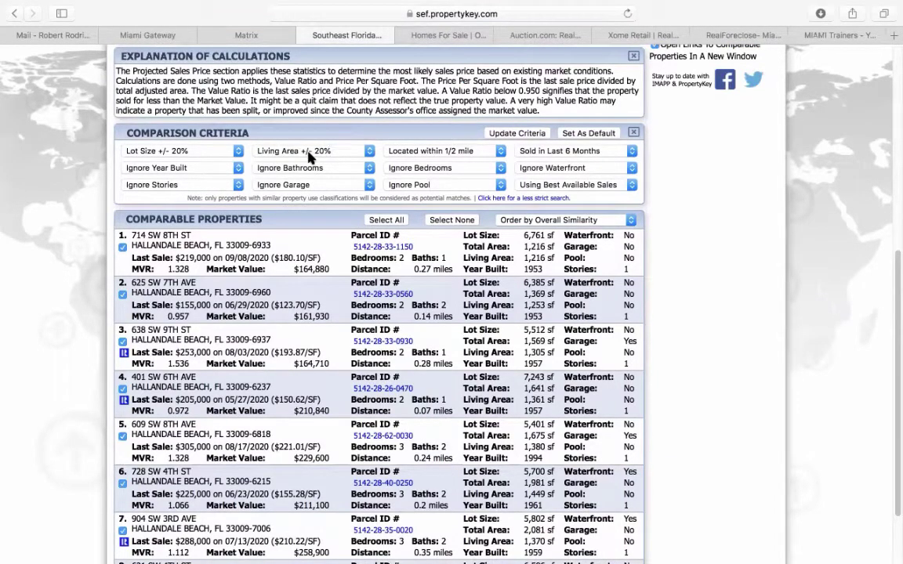
- Keep lot size ±20%, within 1/2 mile, sold in last 6 months, and set as default
click(239, 152)
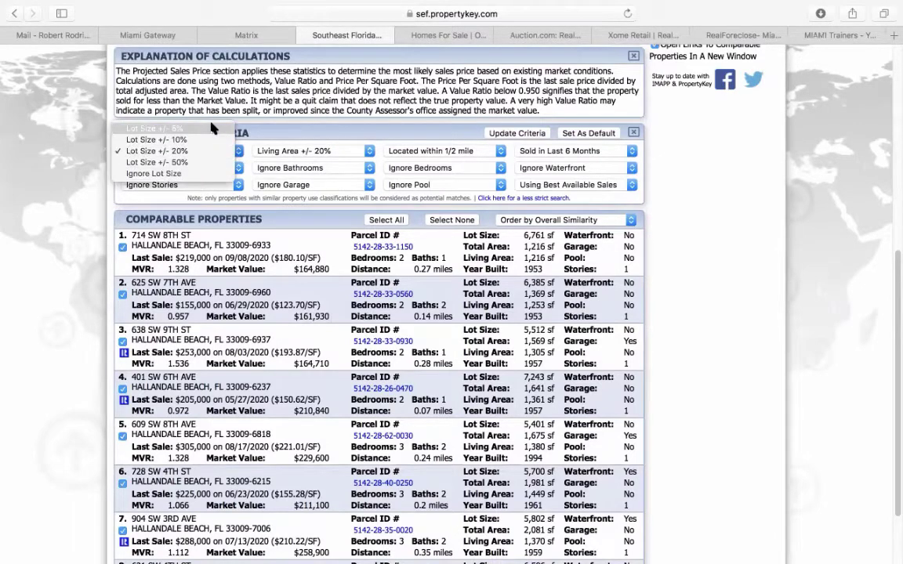
click(180, 150)
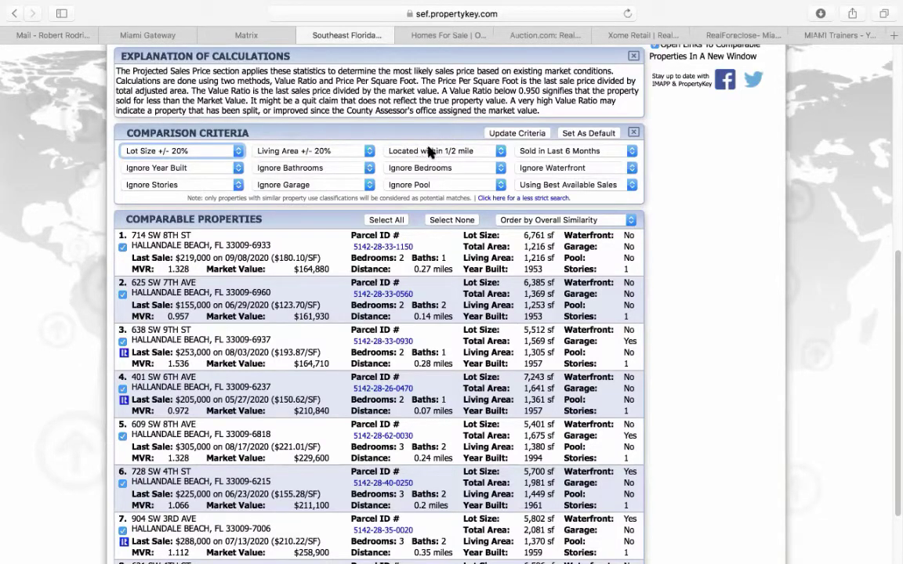
click(499, 152)
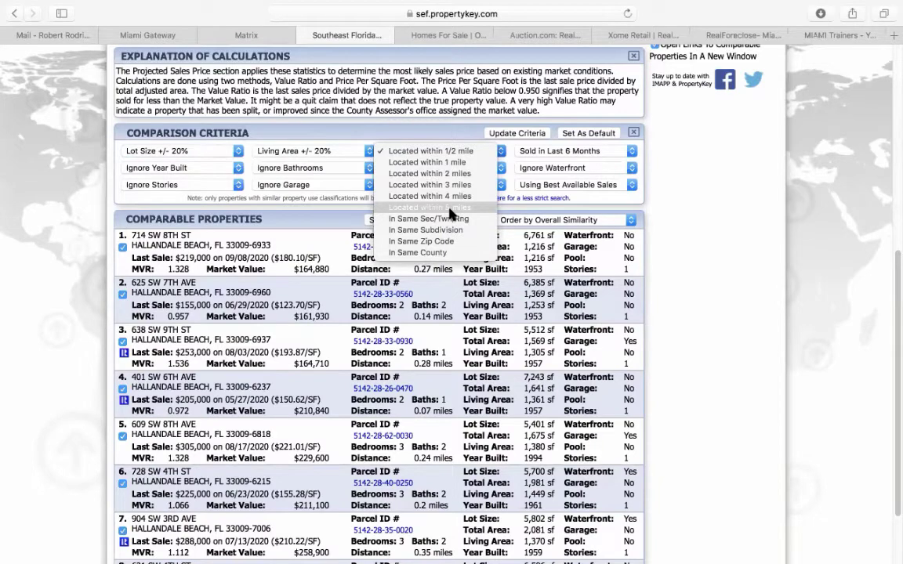
click(460, 152)
click(547, 154)
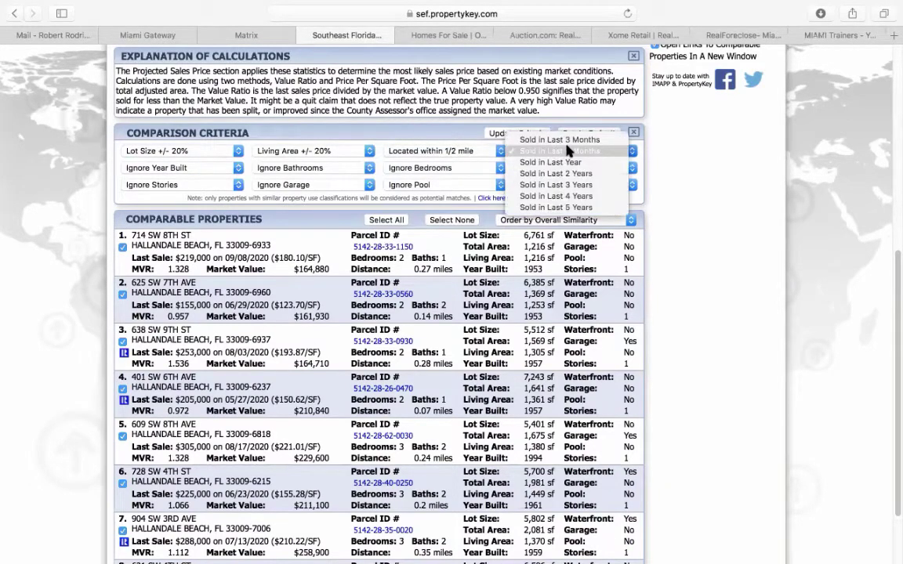
click(560, 153)
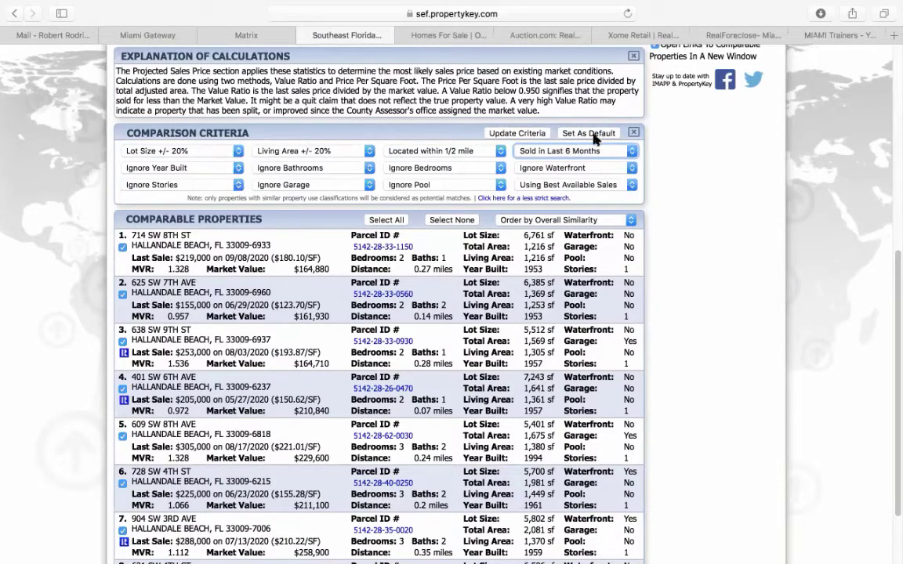
click(594, 138)
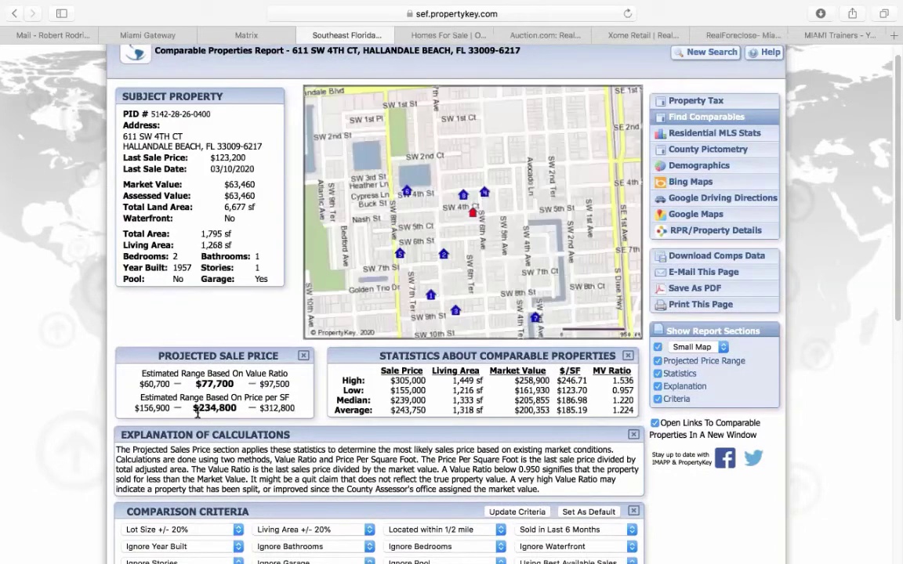
drag(134, 408, 174, 401)
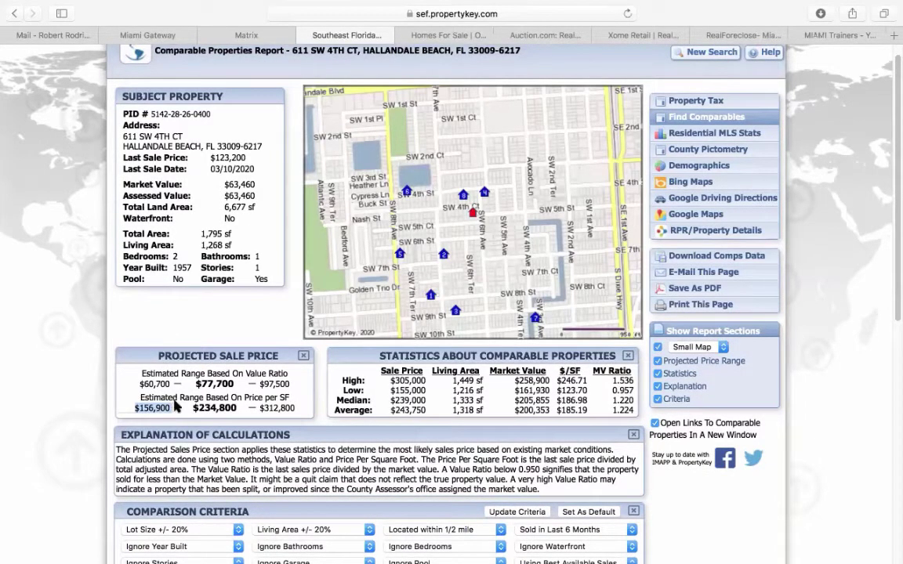
click(262, 408)
drag(262, 409, 297, 404)
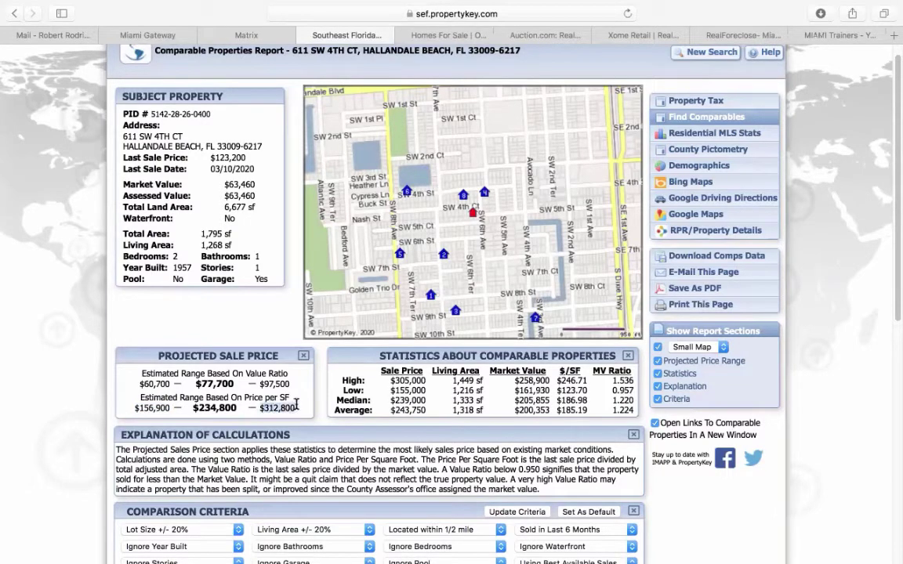
click(194, 408)
drag(227, 408, 235, 408)
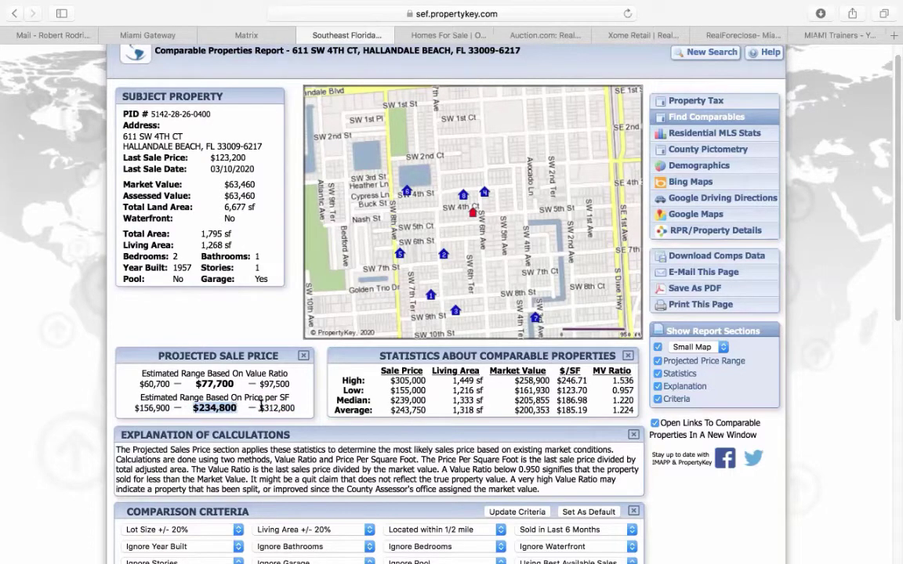
drag(259, 408, 295, 405)
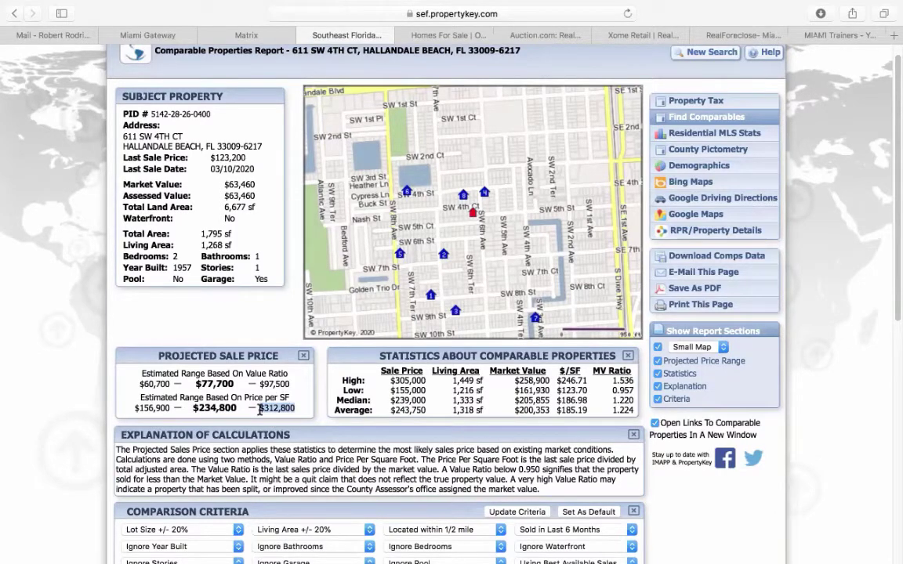
scroll(87, 443, down, 2)
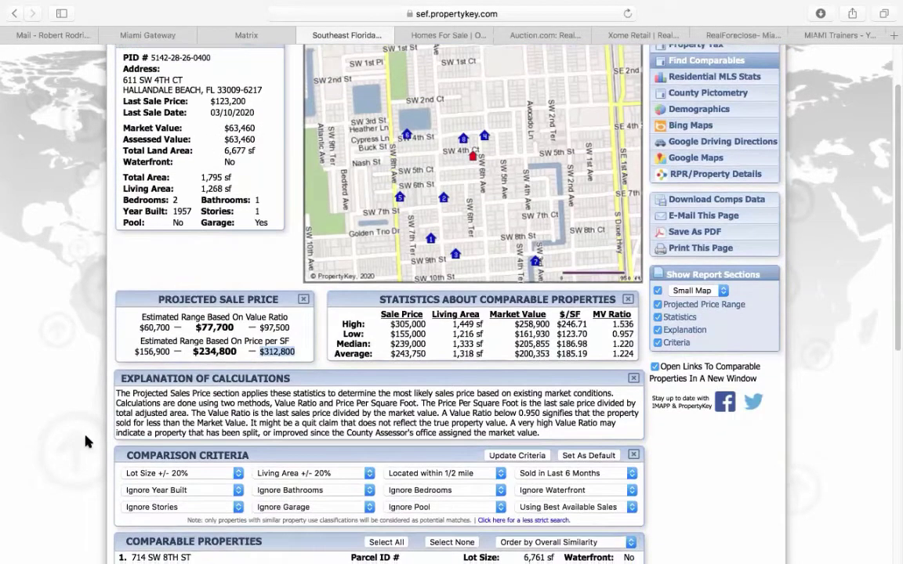
scroll(87, 443, down, 5)
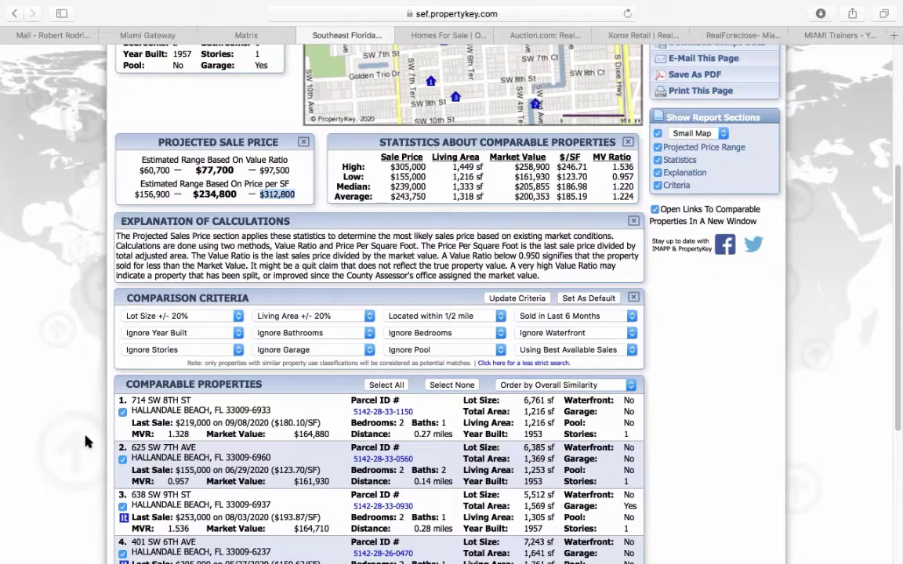
scroll(86, 441, down, 5)
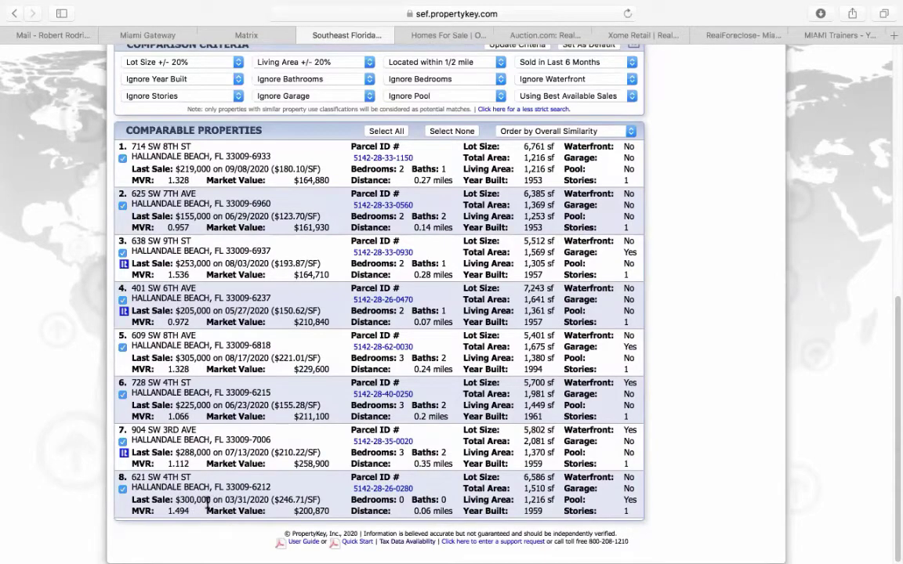
scroll(77, 472, up, 5)
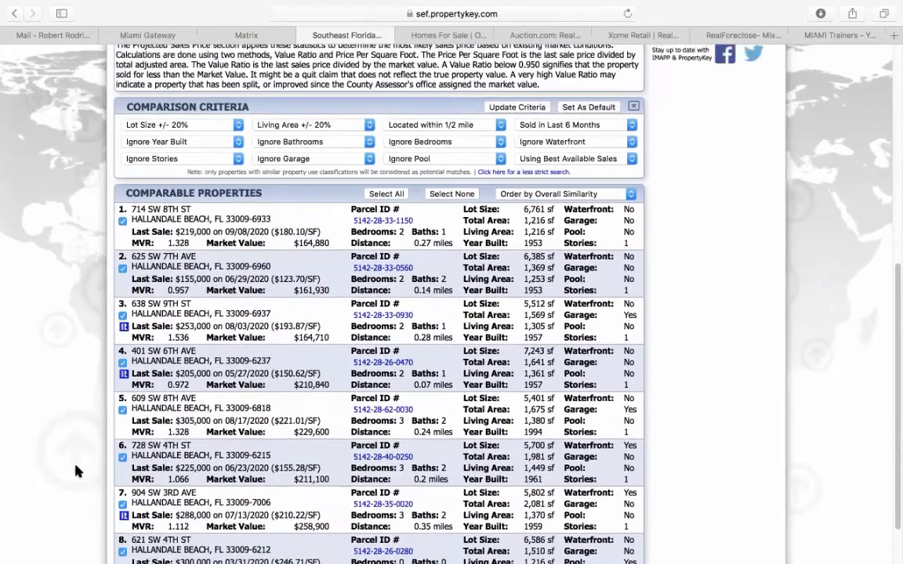
scroll(76, 471, up, 7)
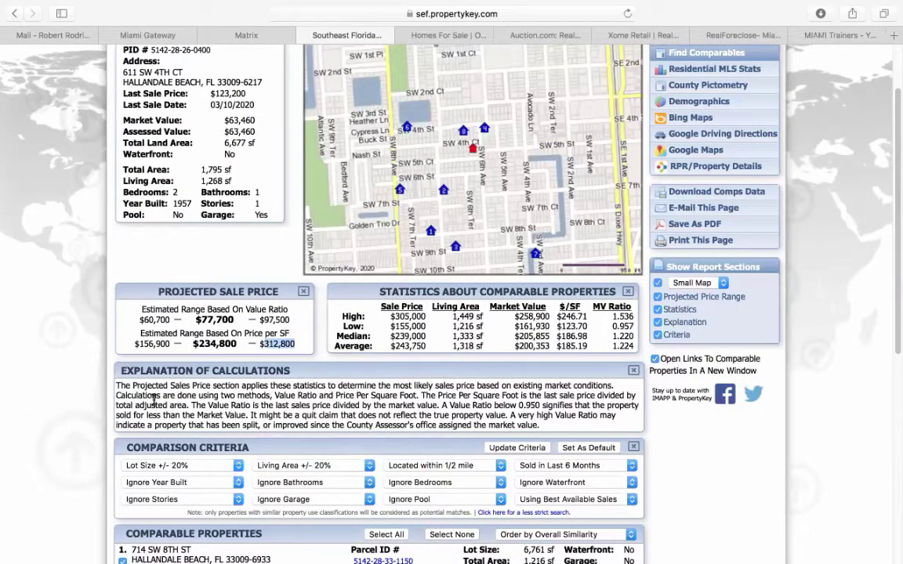
scroll(88, 424, down, 1)
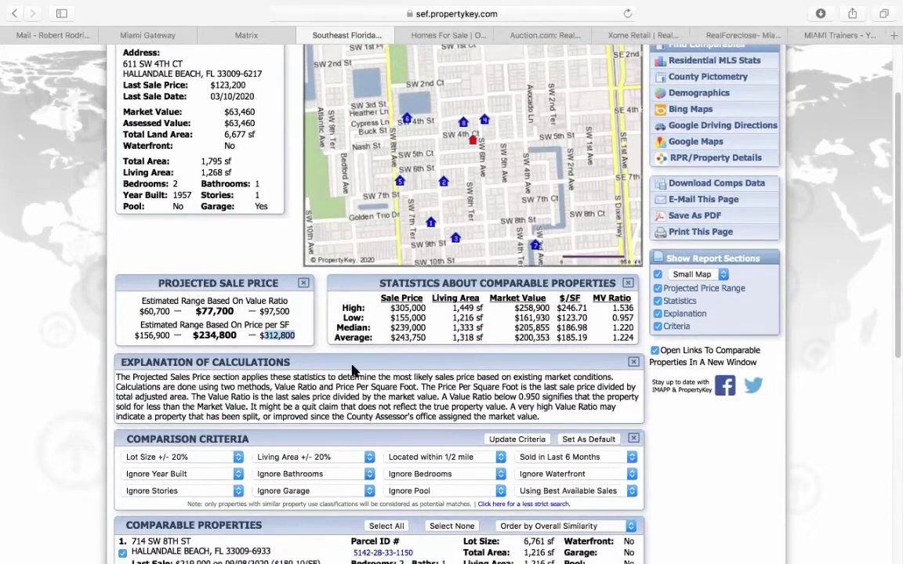
drag(558, 307, 586, 304)
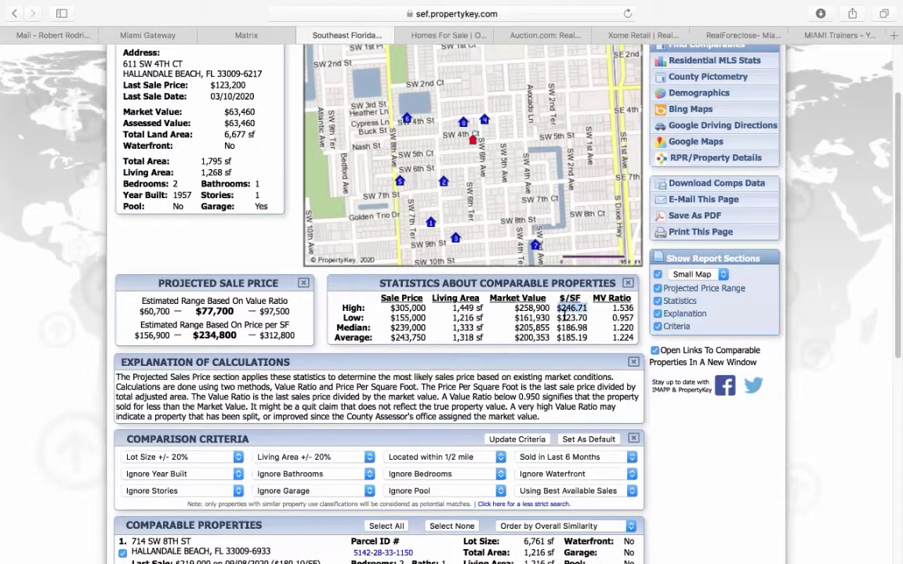
drag(557, 318, 594, 308)
scroll(90, 430, down, 10)
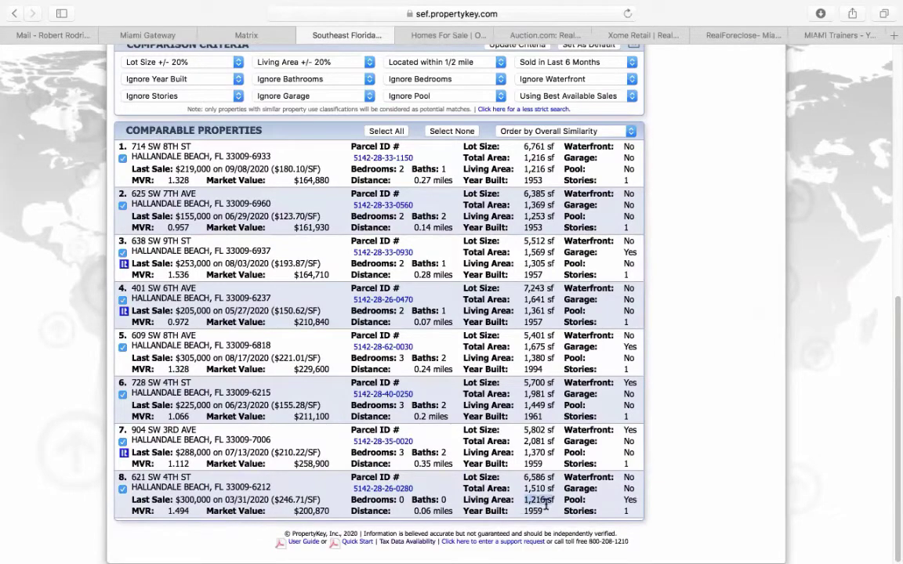
drag(526, 500, 547, 503)
drag(274, 358, 317, 357)
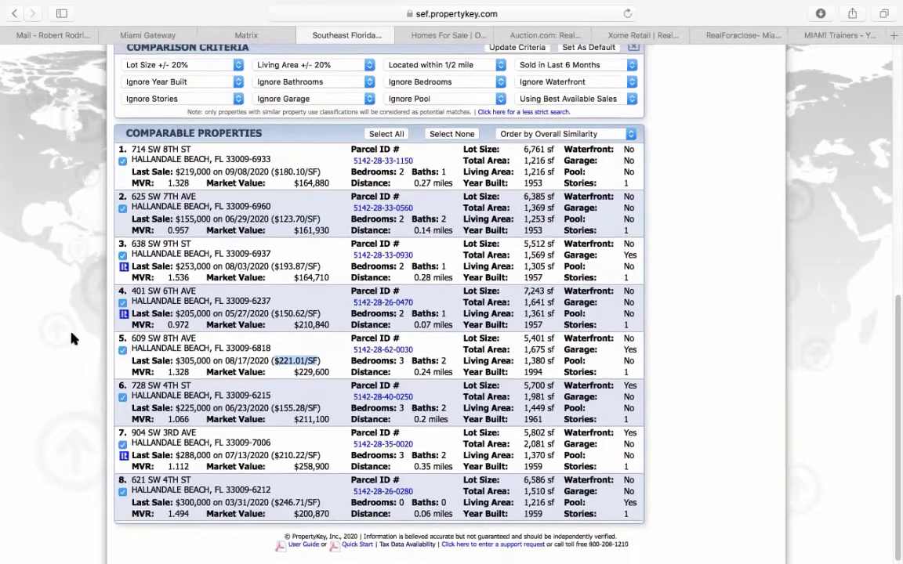
scroll(71, 338, up, 2)
scroll(70, 339, down, 2)
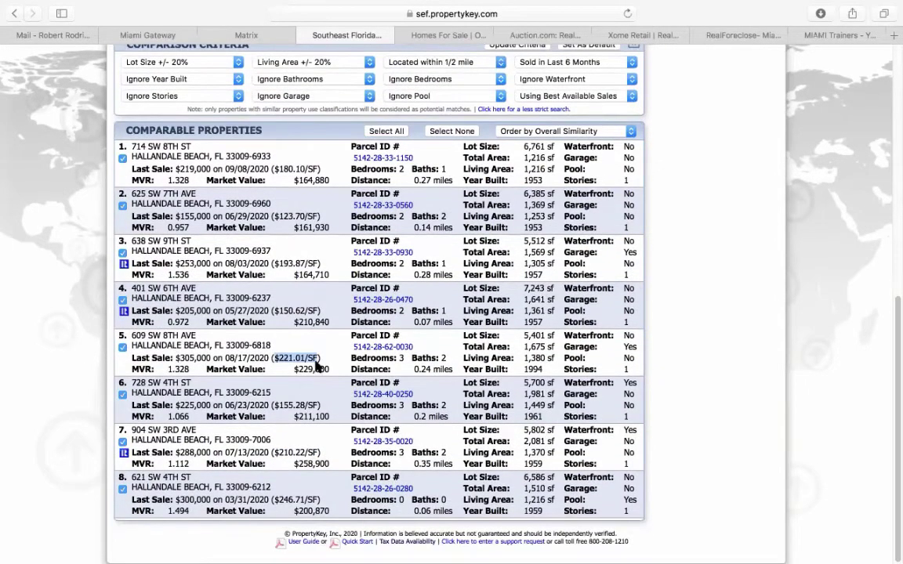
scroll(85, 359, up, 5)
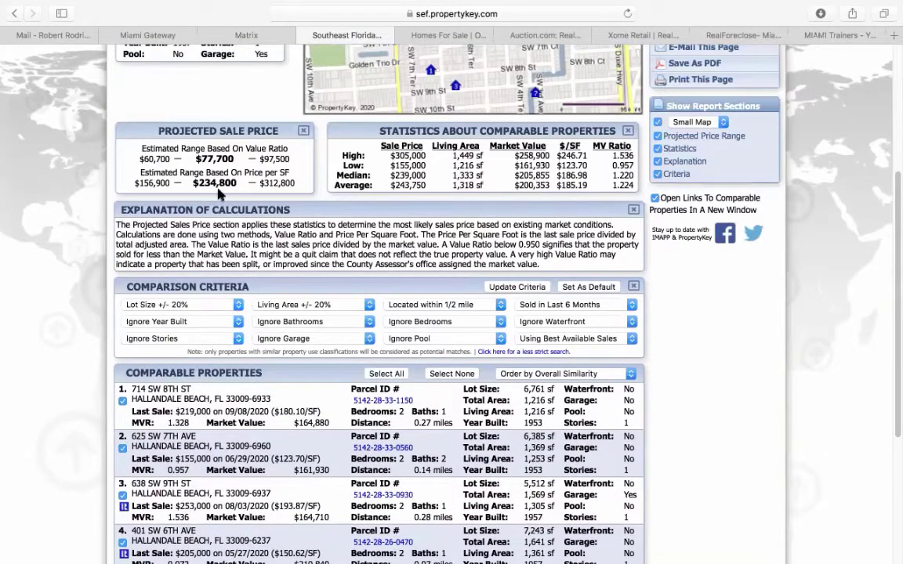
scroll(76, 367, down, 5)
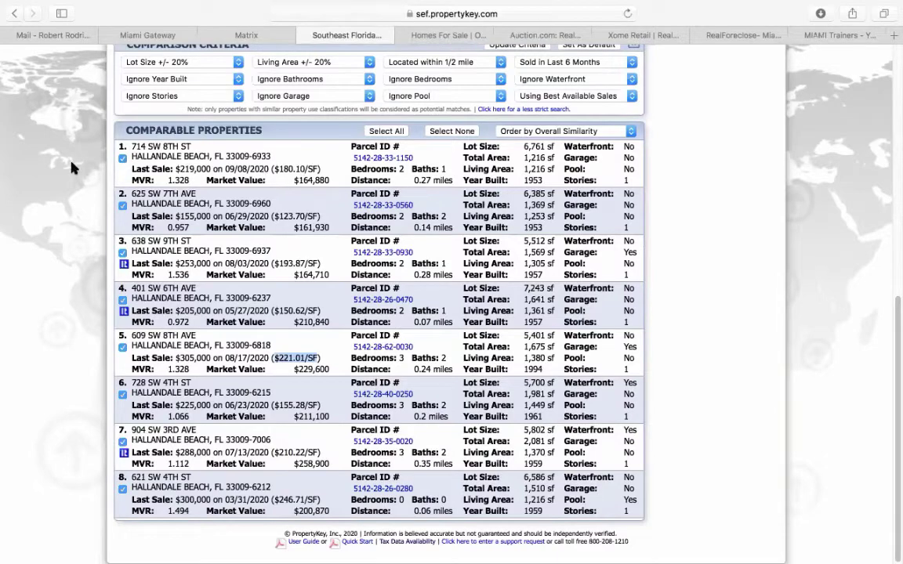
click(123, 159)
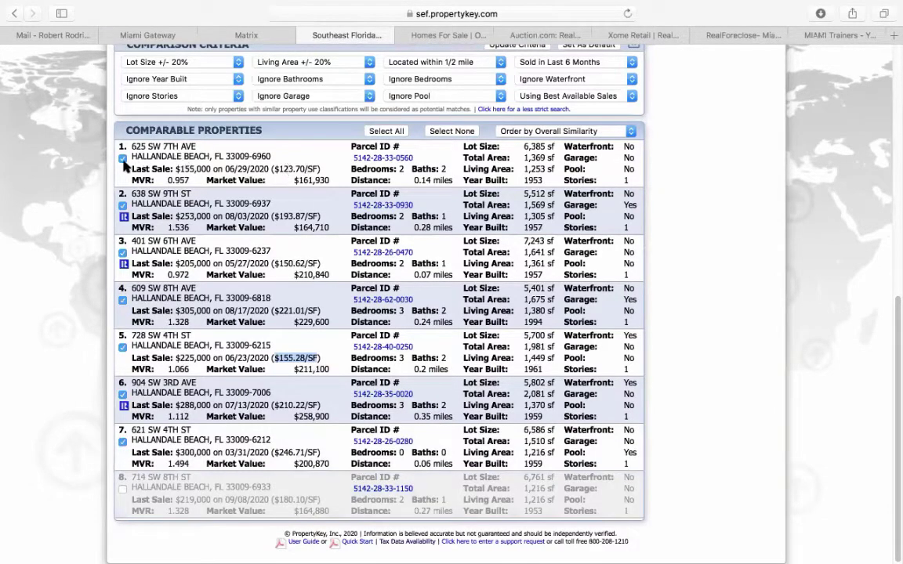
click(122, 157)
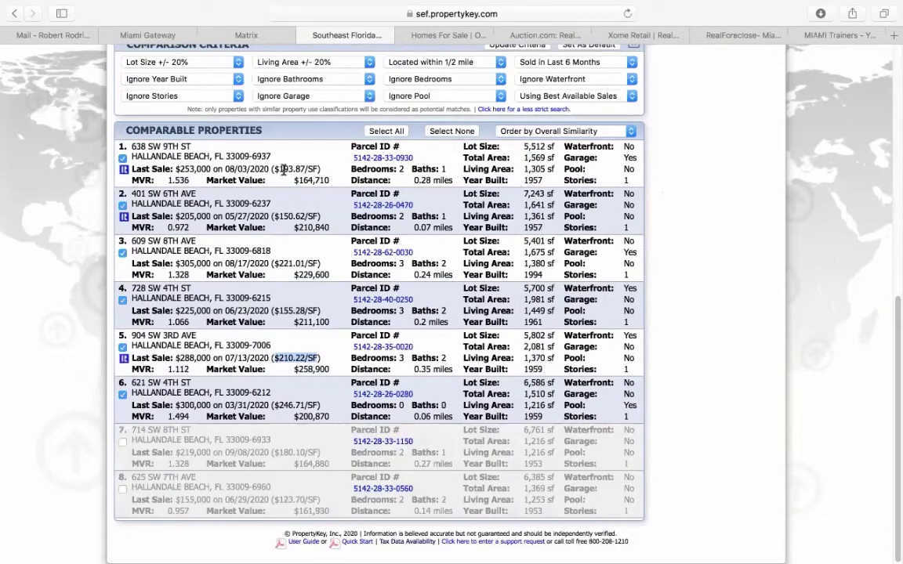
click(122, 158)
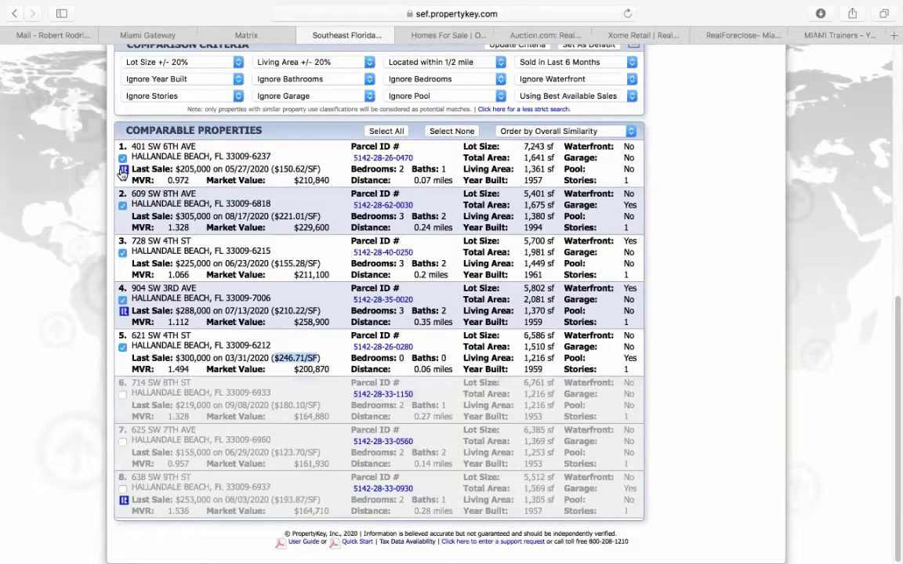
click(122, 159)
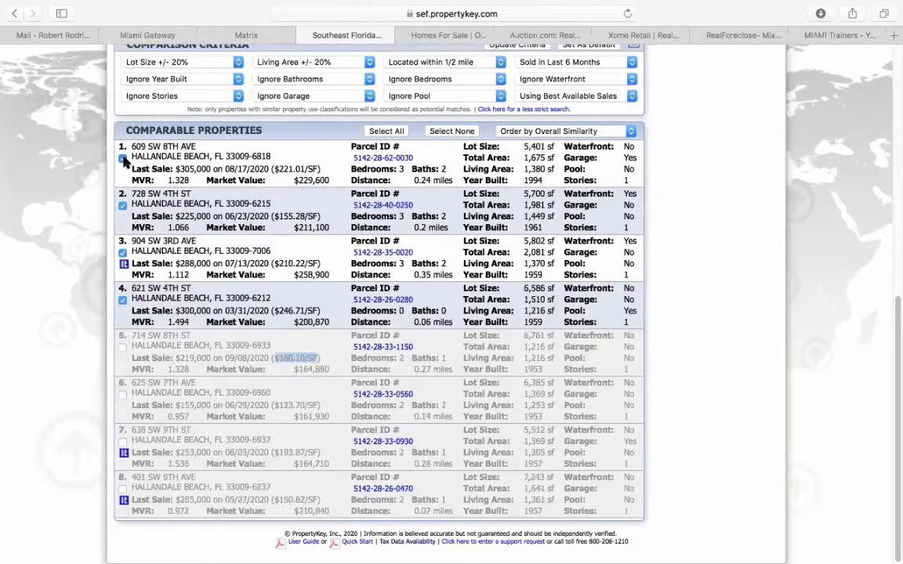
click(122, 206)
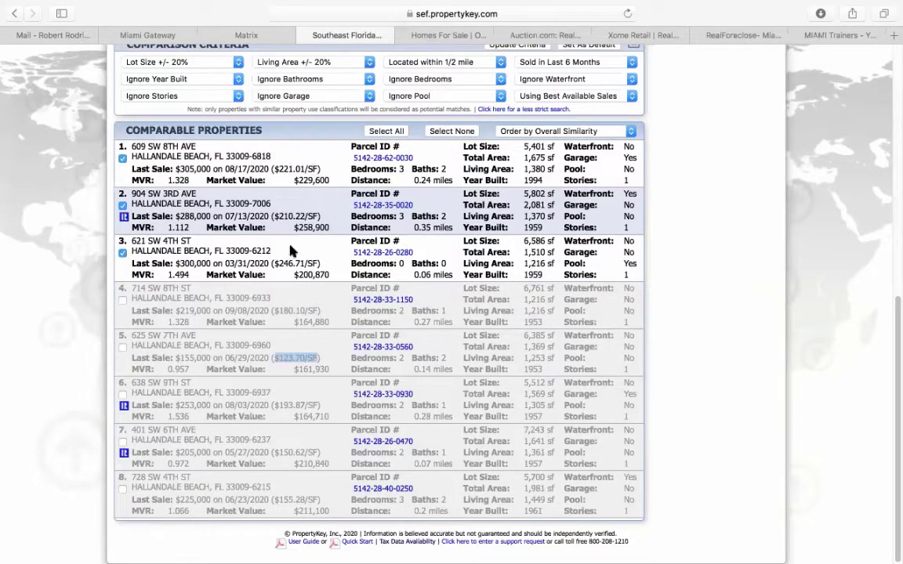
scroll(62, 320, up, 5)
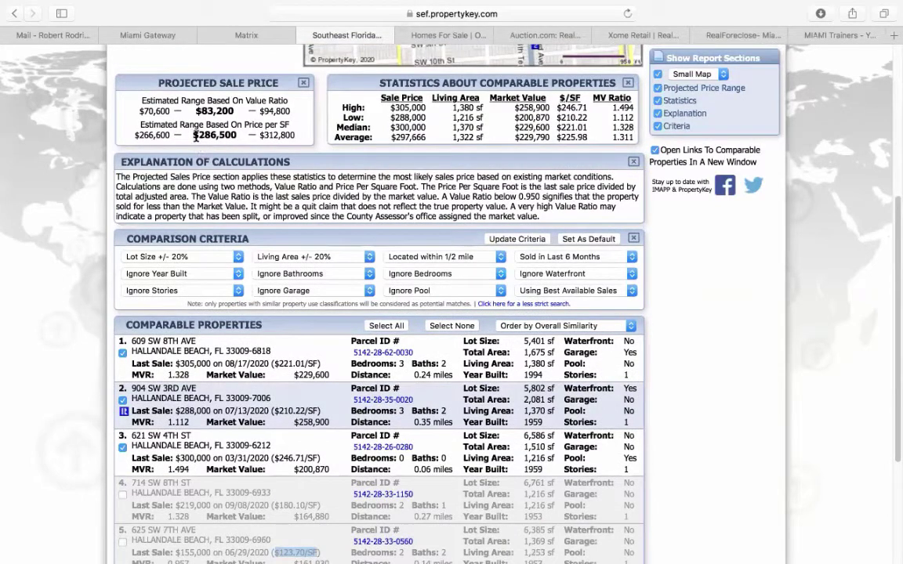
drag(193, 135, 236, 135)
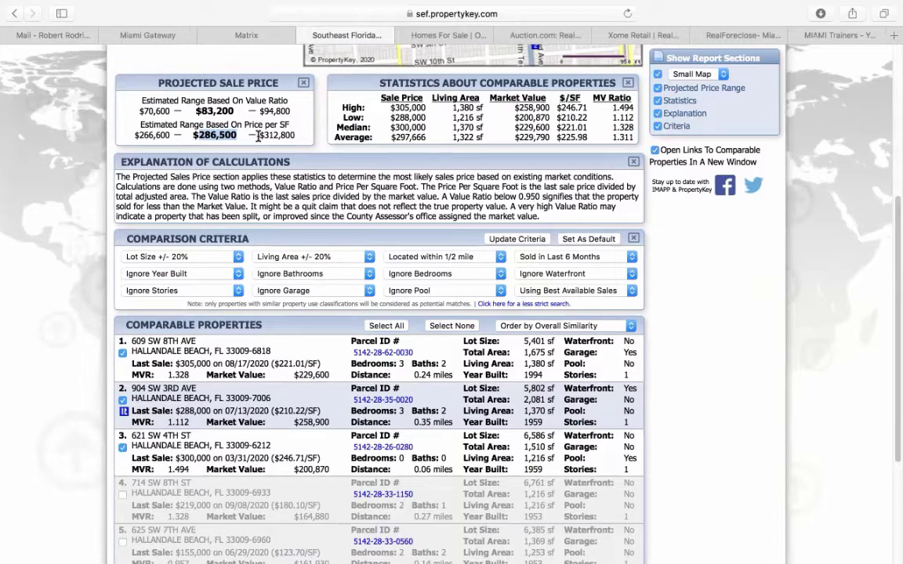
click(258, 137)
scroll(81, 196, up, 5)
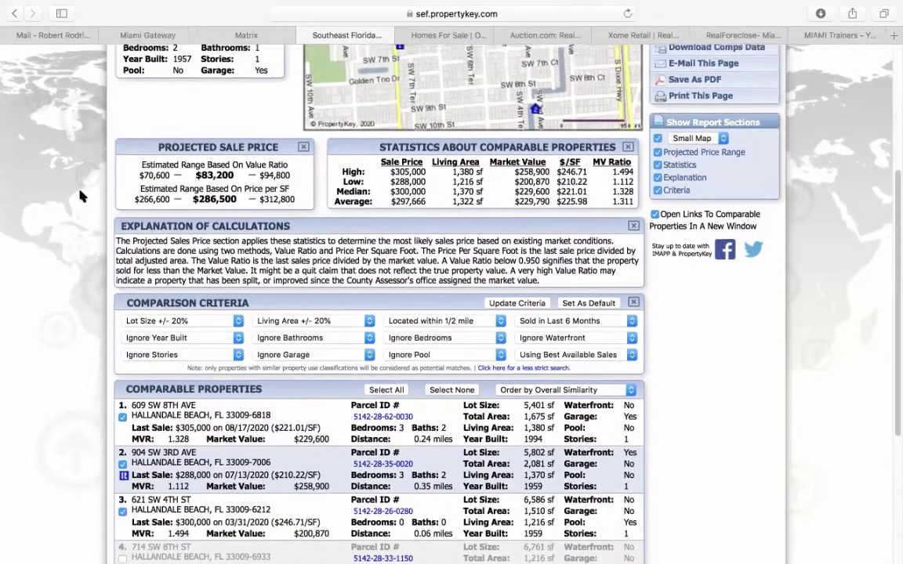
scroll(81, 196, up, 1)
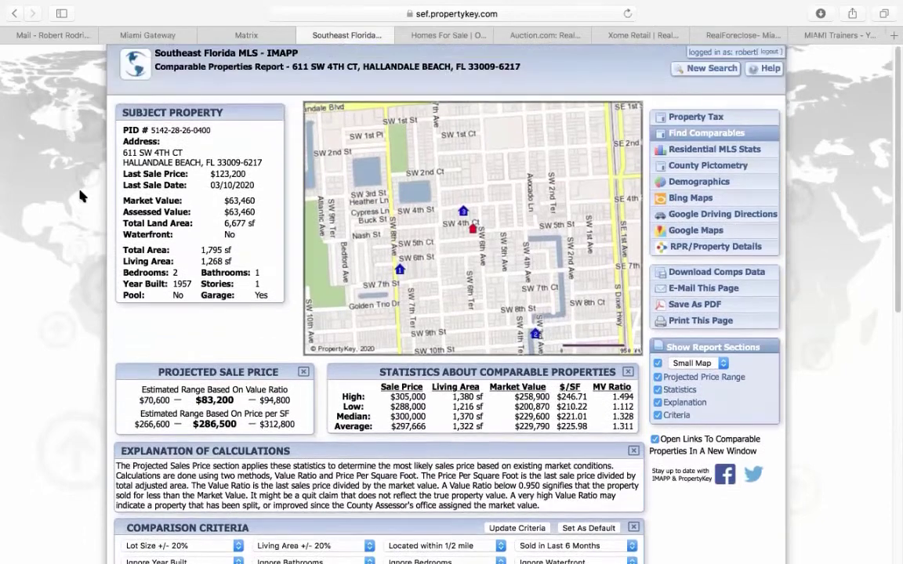
click(248, 35)
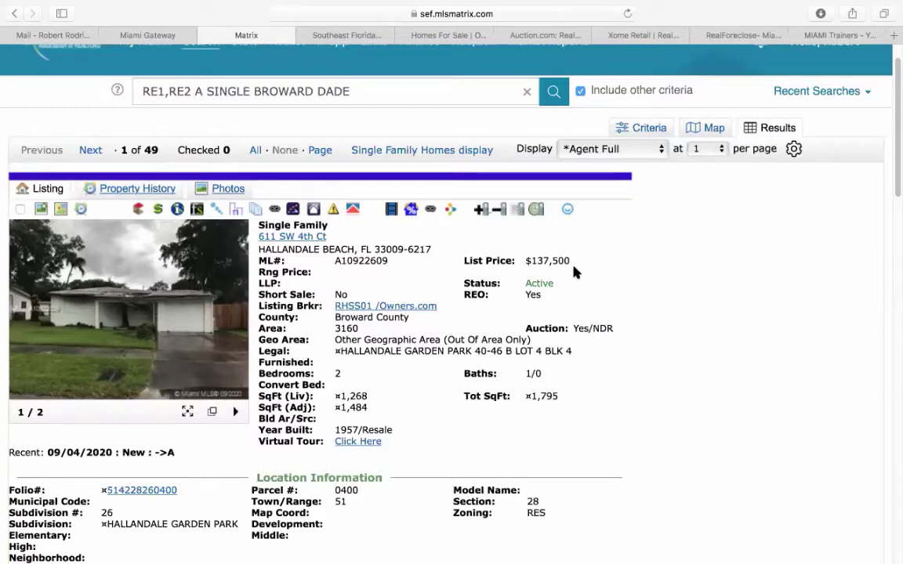
click(361, 35)
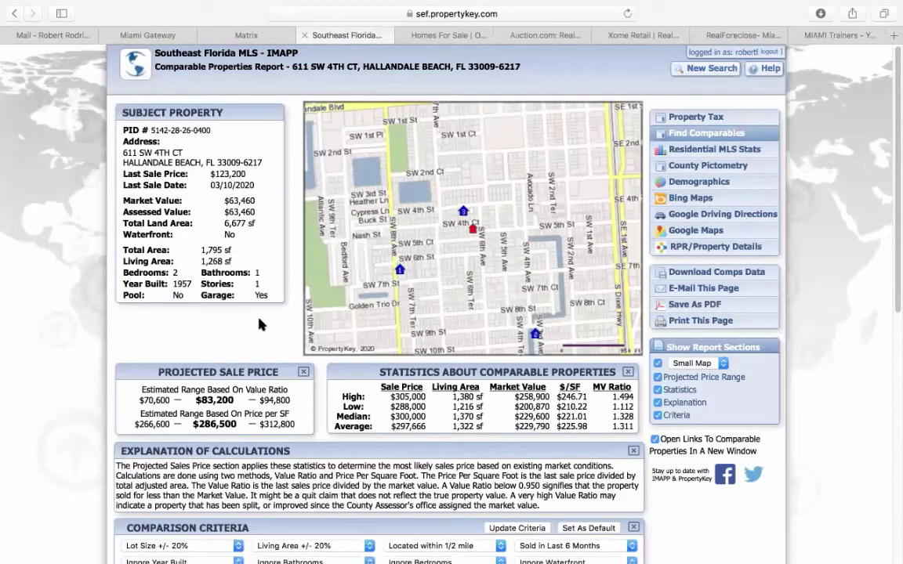
scroll(263, 329, down, 2)
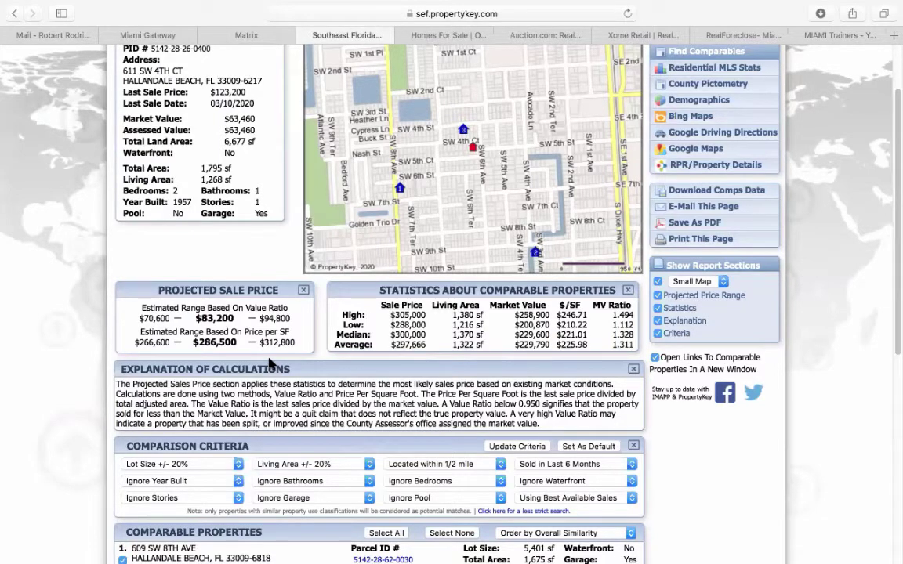
scroll(267, 360, up, 2)
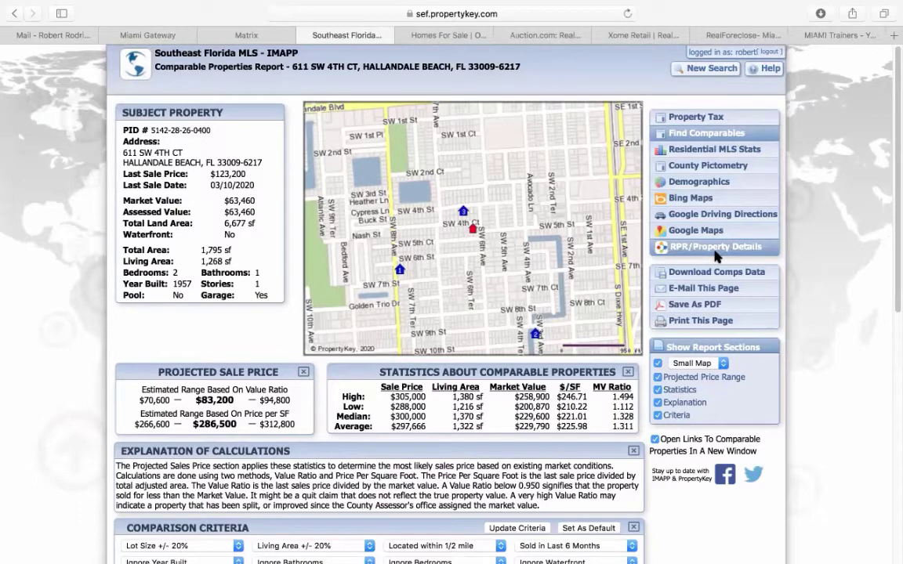
- From the MLS listing, open its RPR property report and start a Valuate investment analysis
click(246, 36)
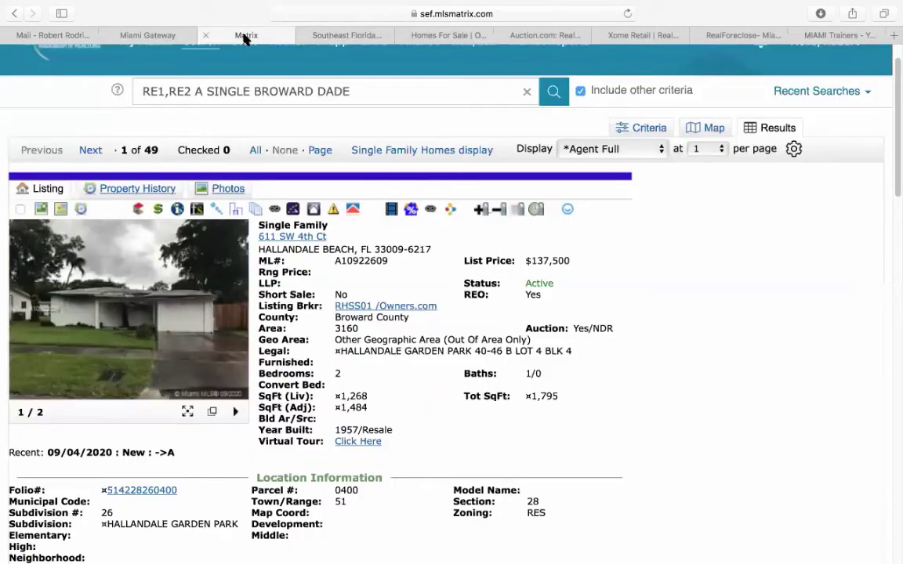
click(452, 211)
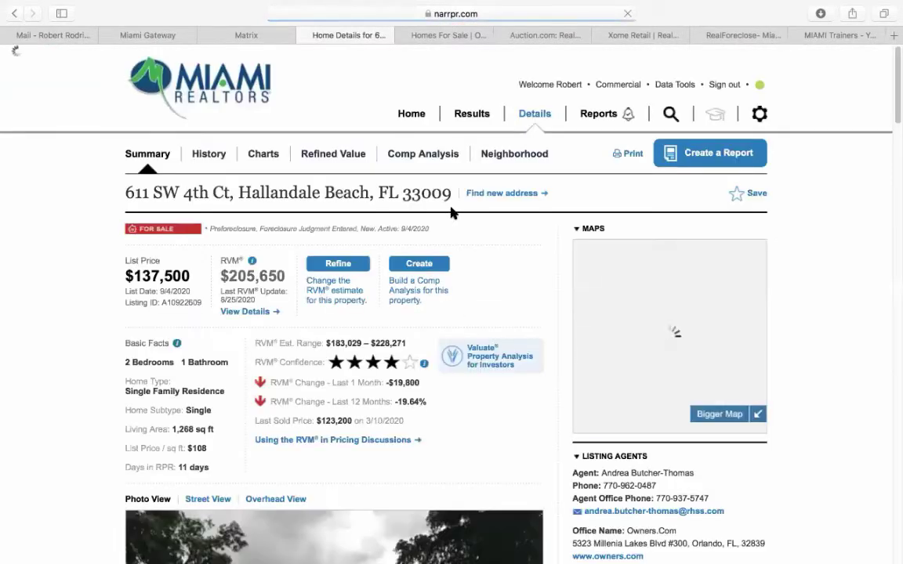
scroll(473, 375, down, 3)
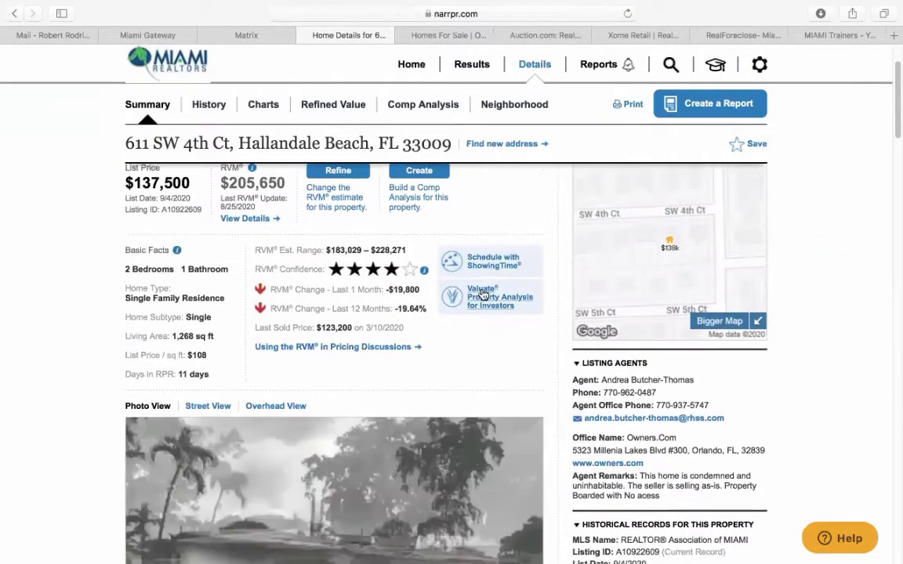
scroll(491, 320, down, 2)
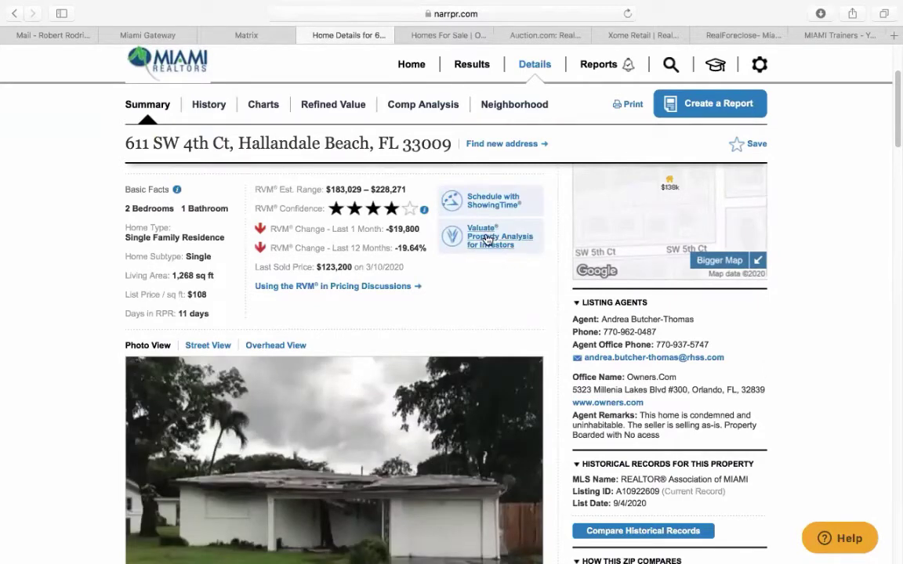
click(488, 240)
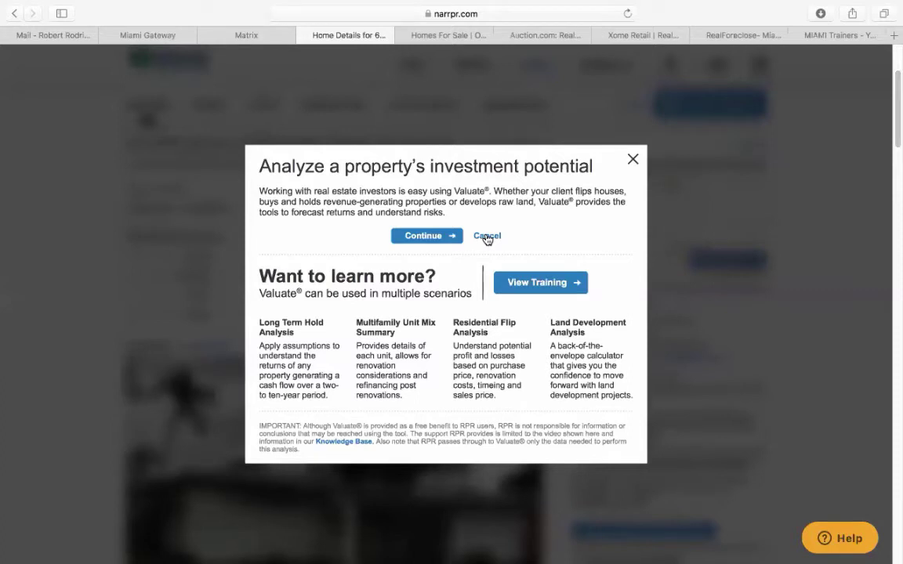
click(424, 237)
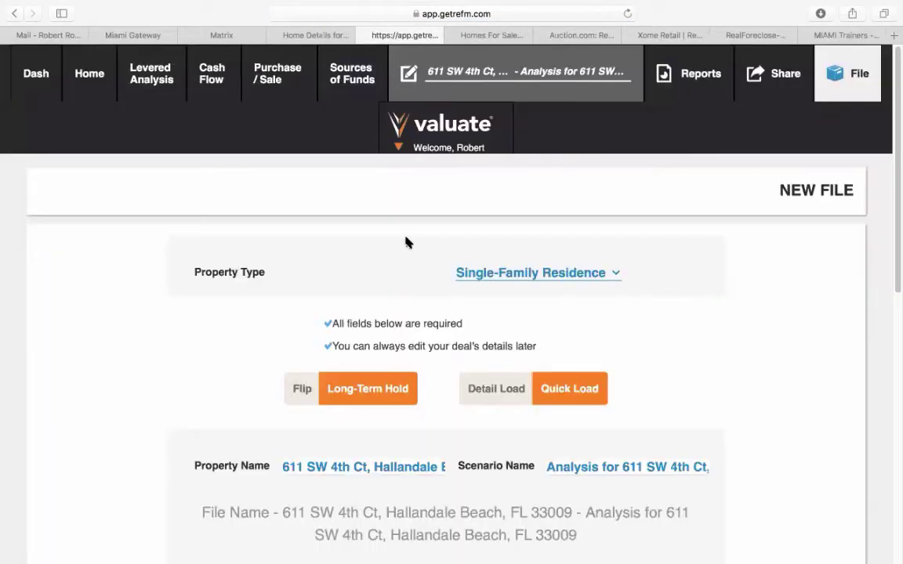
scroll(340, 280, down, 2)
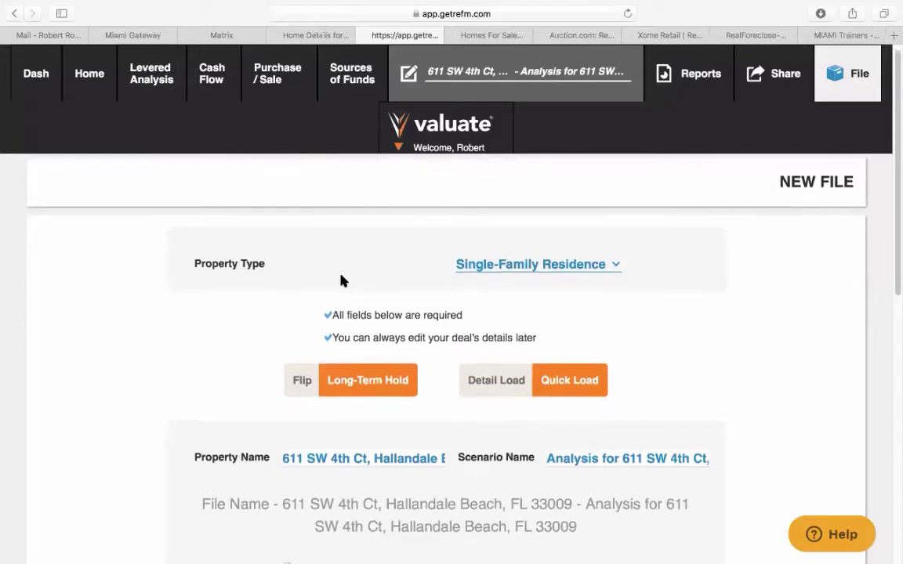
scroll(340, 279, down, 2)
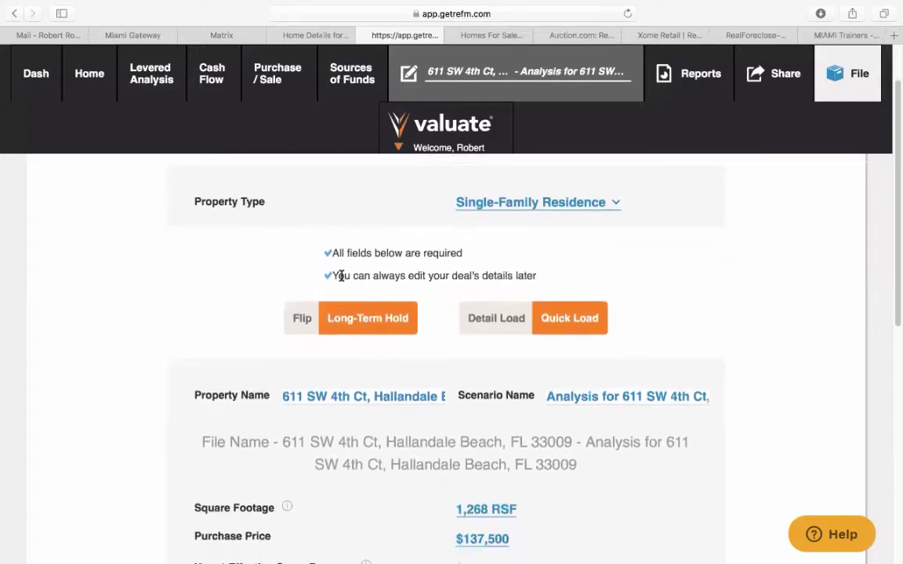
click(301, 317)
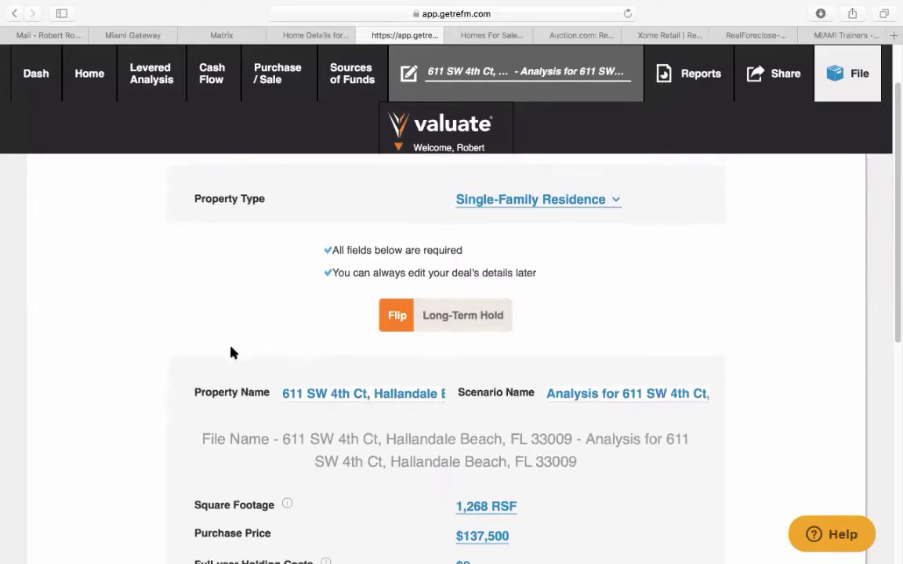
scroll(231, 353, down, 2)
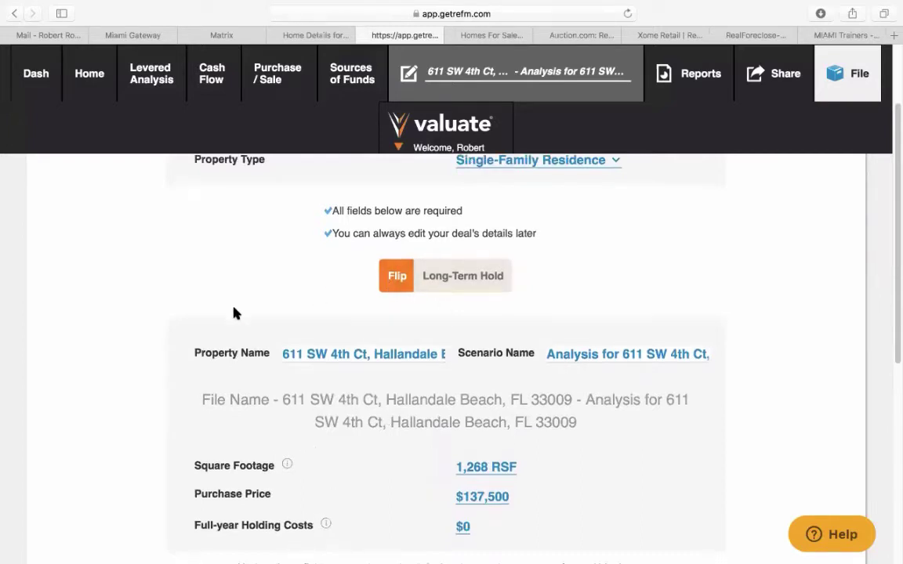
scroll(240, 312, down, 4)
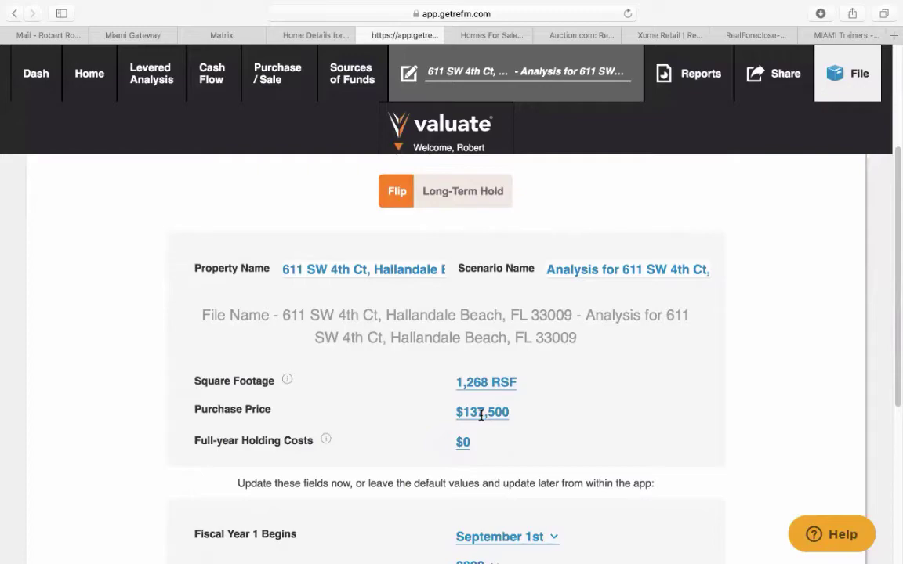
- Check the MLS listing details again, then return to the Valuate analysis
click(241, 34)
scroll(340, 397, down, 10)
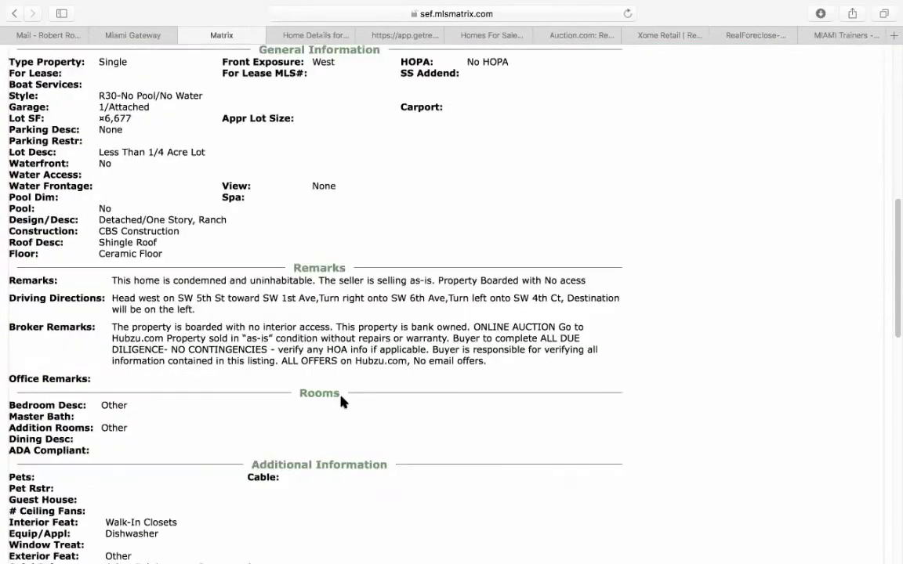
scroll(340, 401, up, 10)
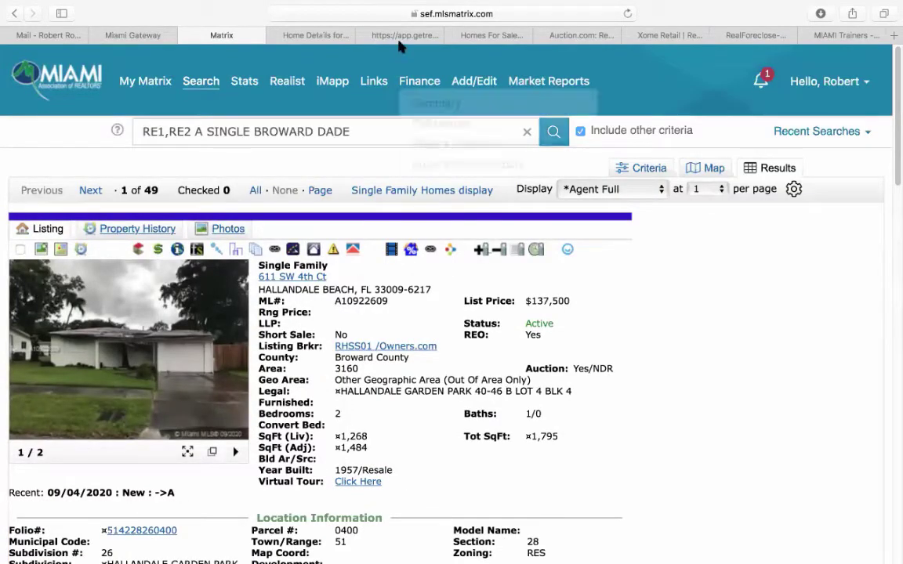
click(401, 37)
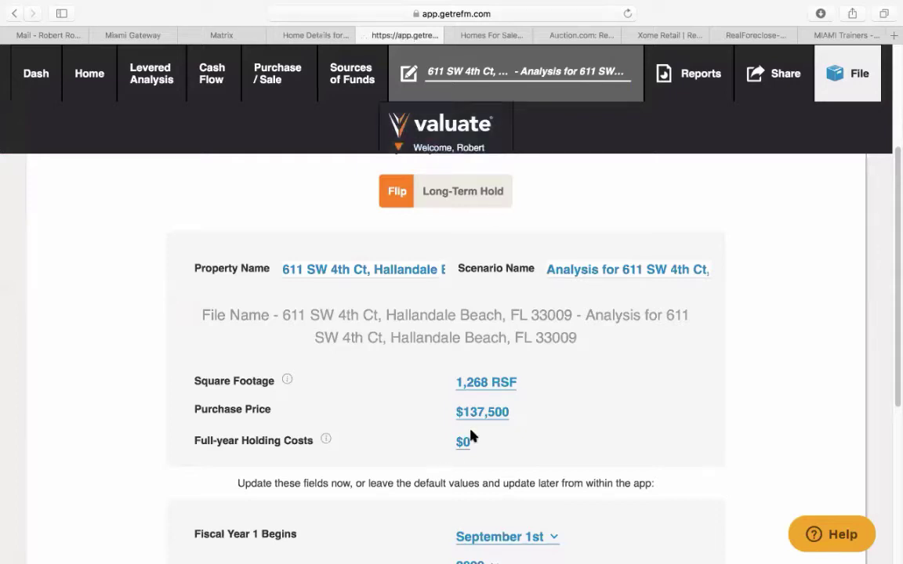
- Change the flip's purchase price from $137,500 to $150,000
click(486, 414)
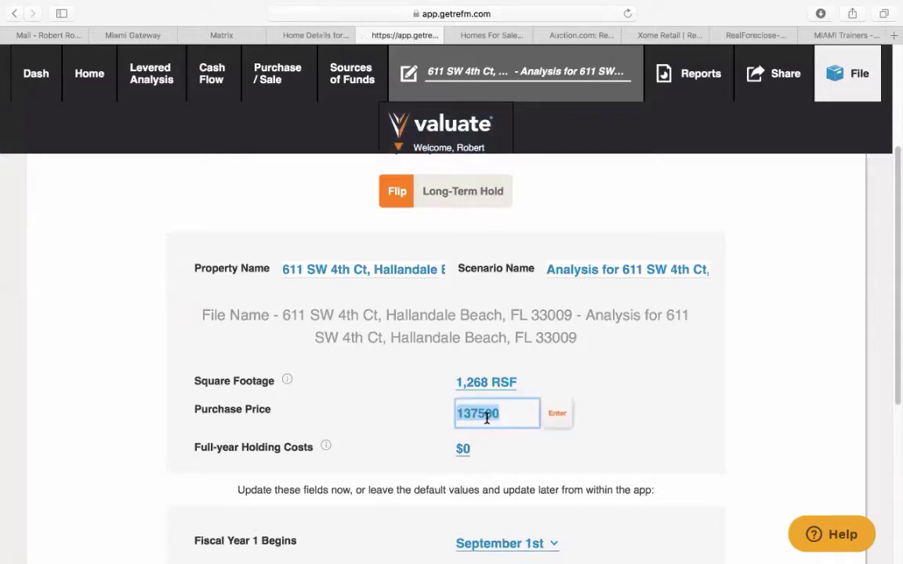
text(1)
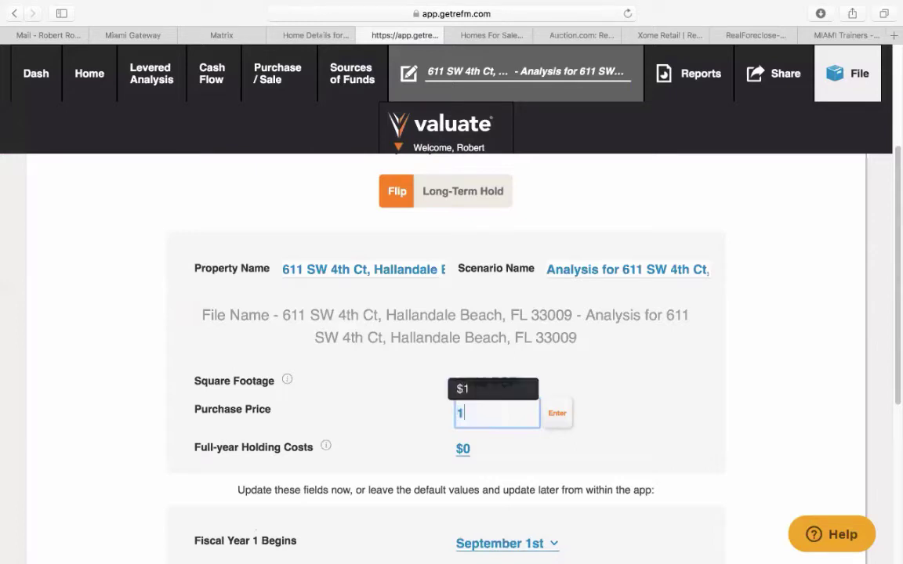
text(50000)
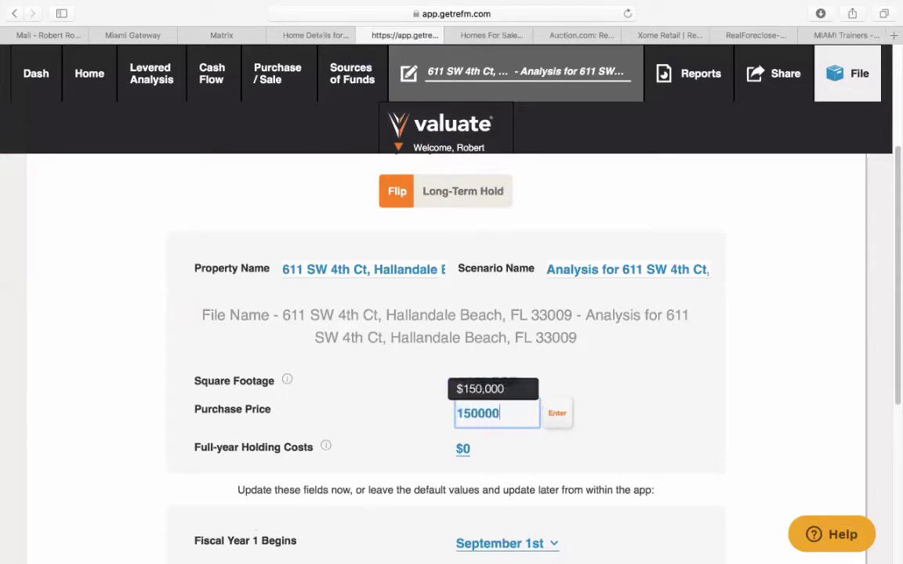
click(551, 415)
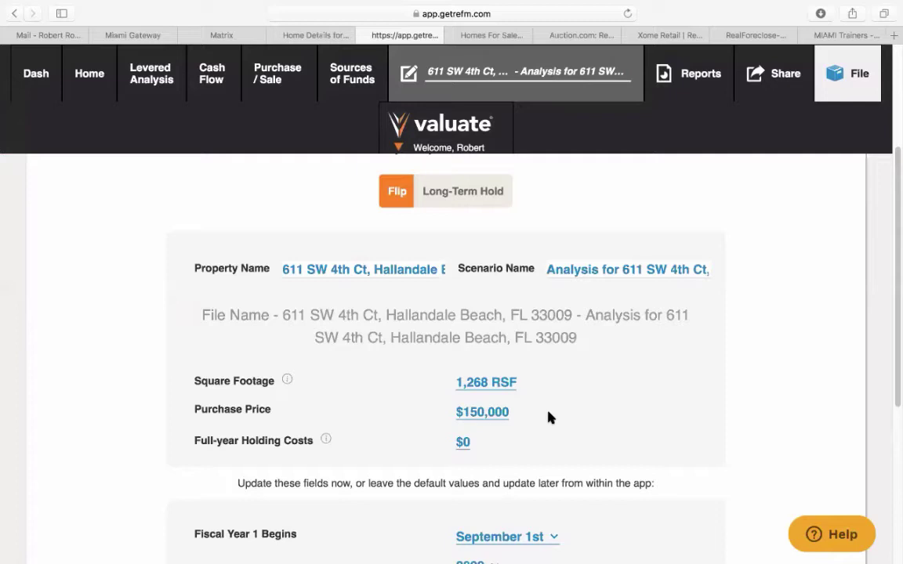
scroll(549, 418, down, 2)
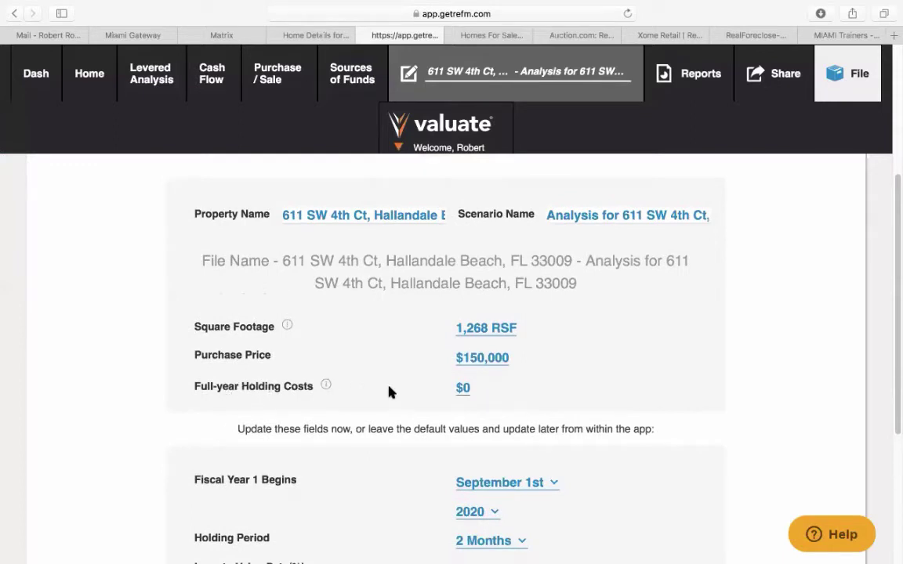
click(309, 36)
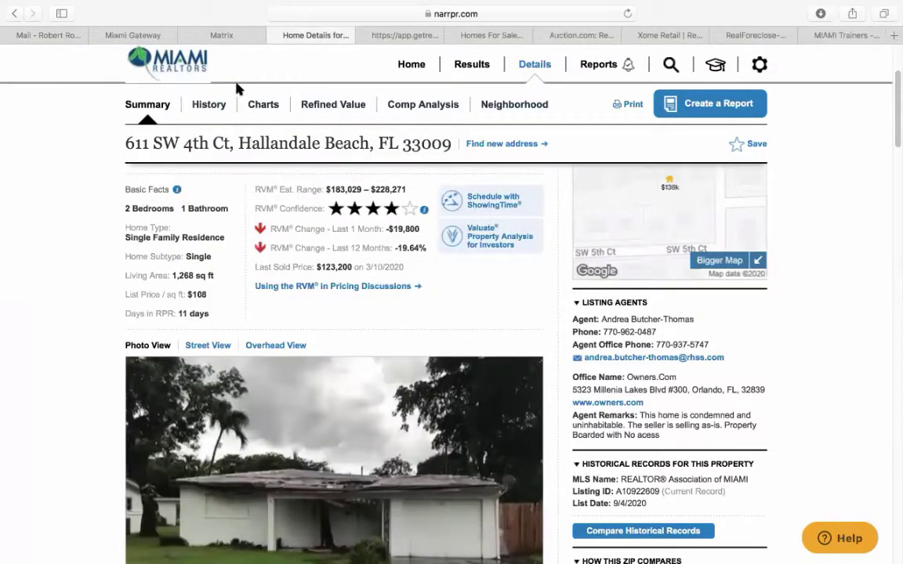
click(239, 35)
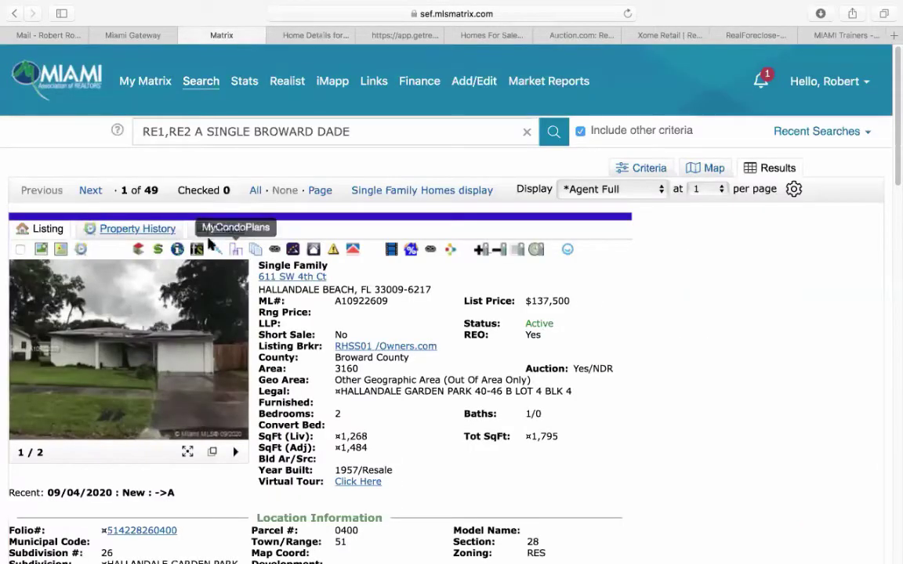
click(176, 251)
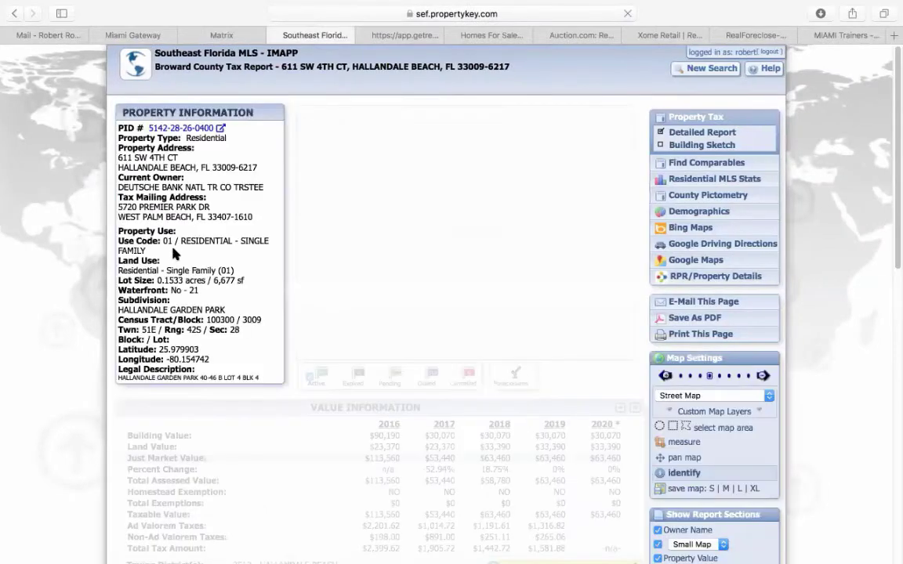
scroll(155, 303, down, 3)
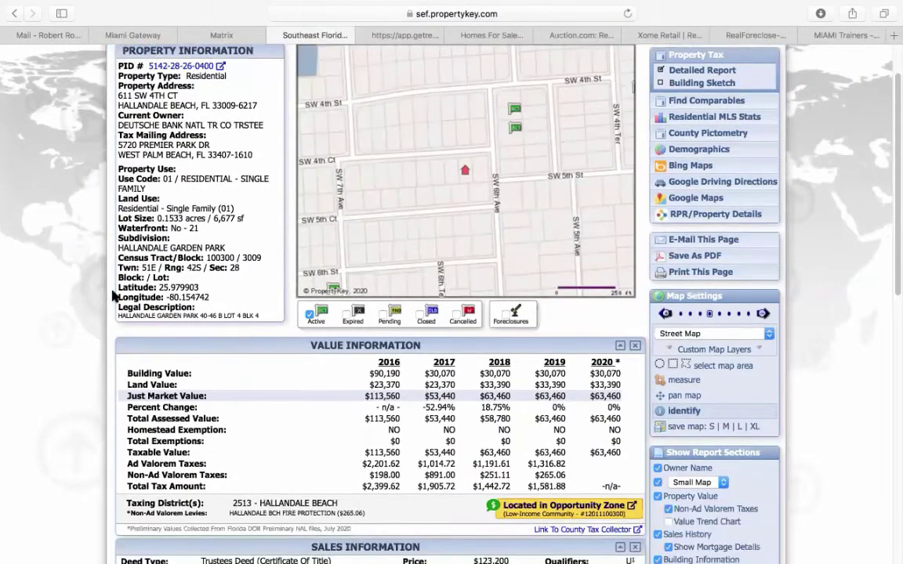
scroll(533, 370, down, 1)
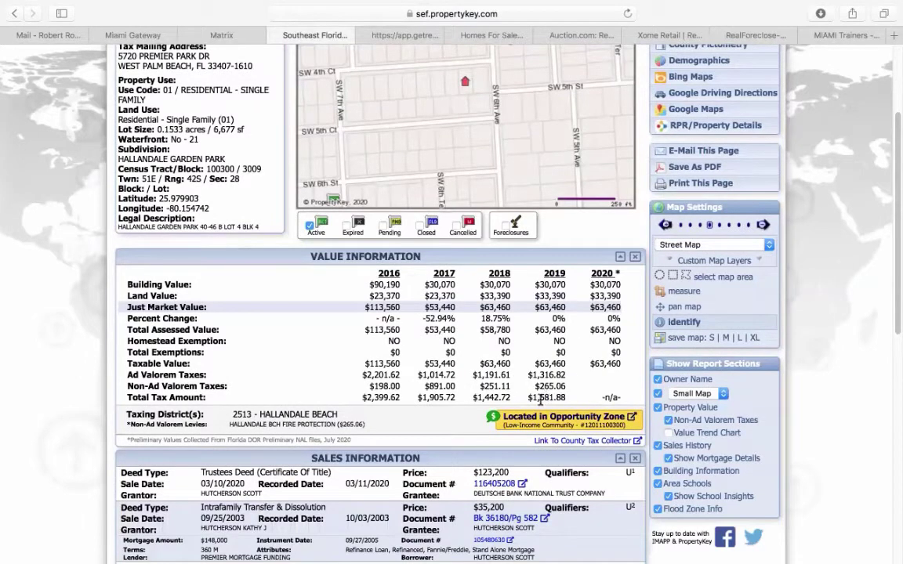
drag(529, 398, 570, 394)
- Set full-year holding costs to $6,000, replacing the trial values 2000 and 4400
click(409, 35)
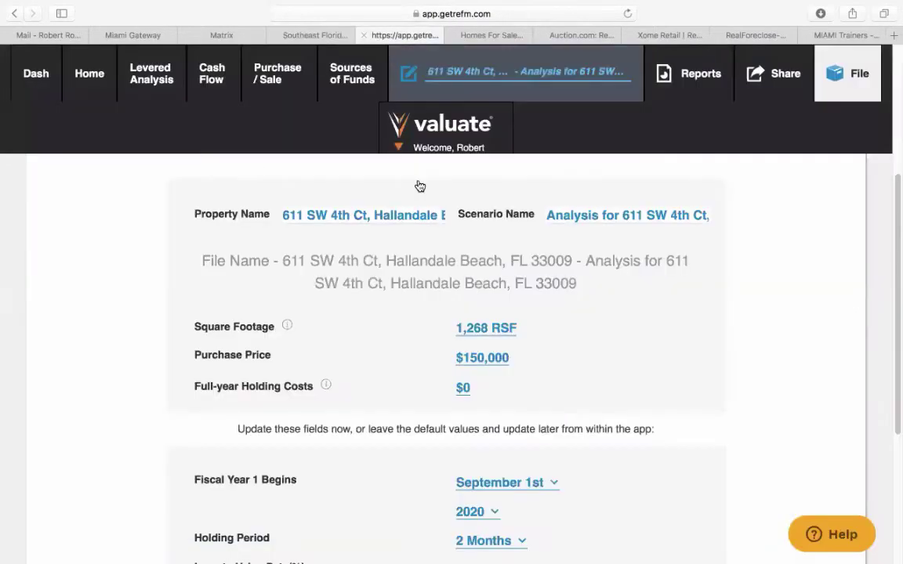
click(461, 386)
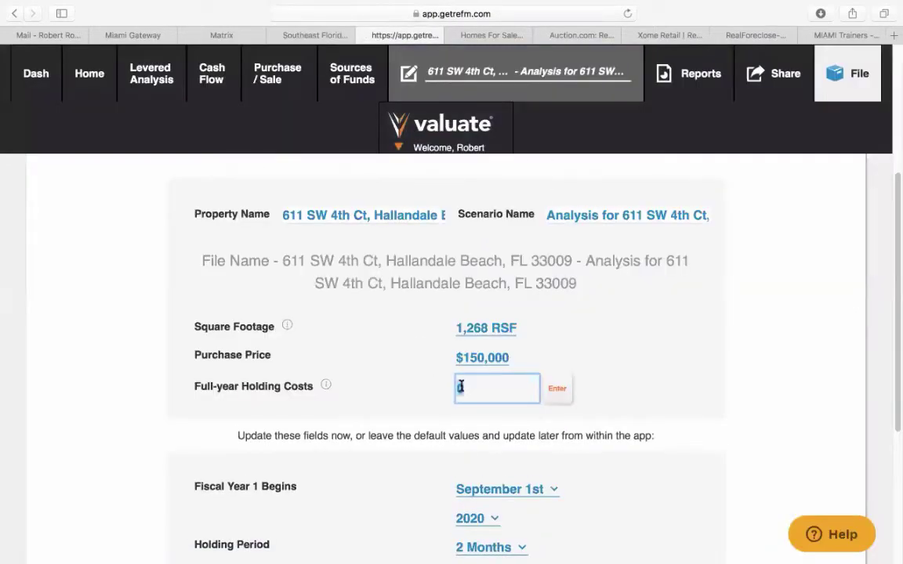
text(2000)
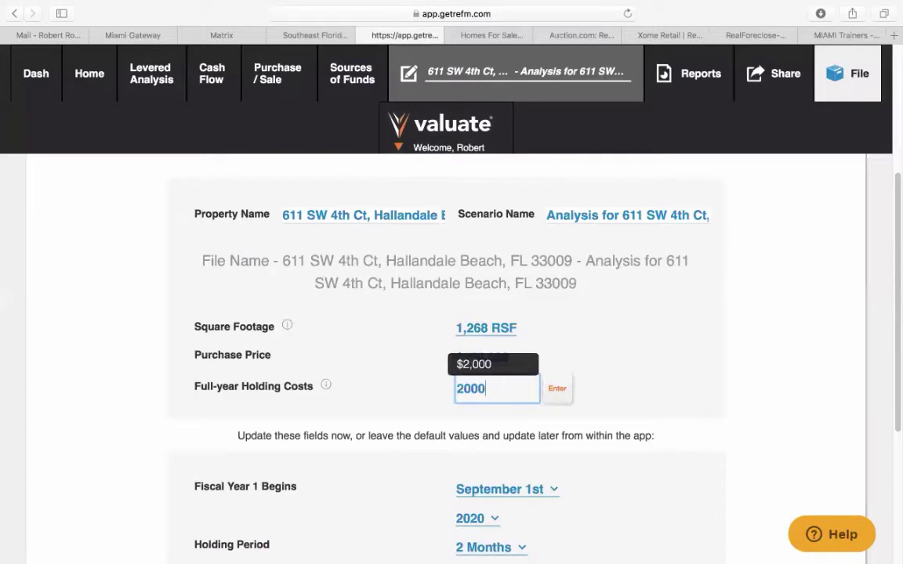
click(237, 36)
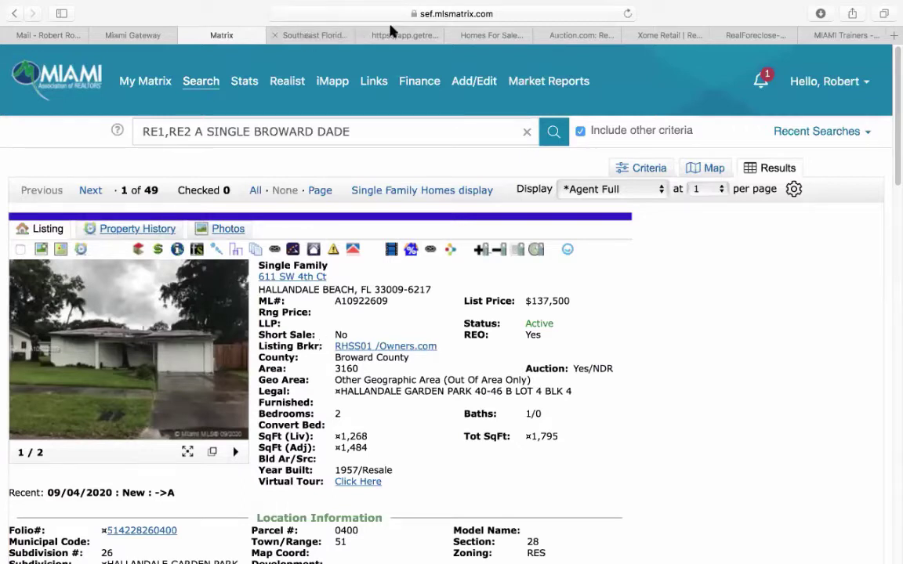
click(405, 36)
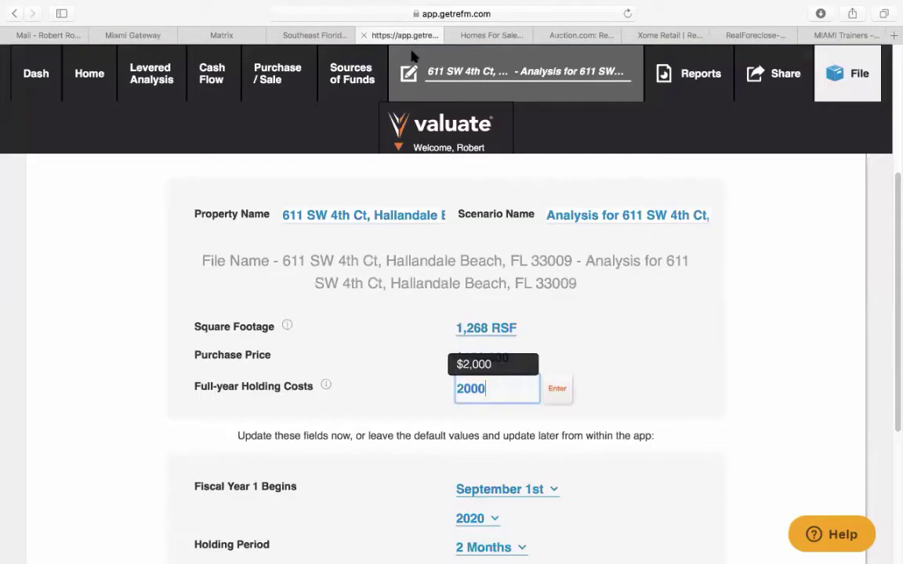
double_click(486, 389)
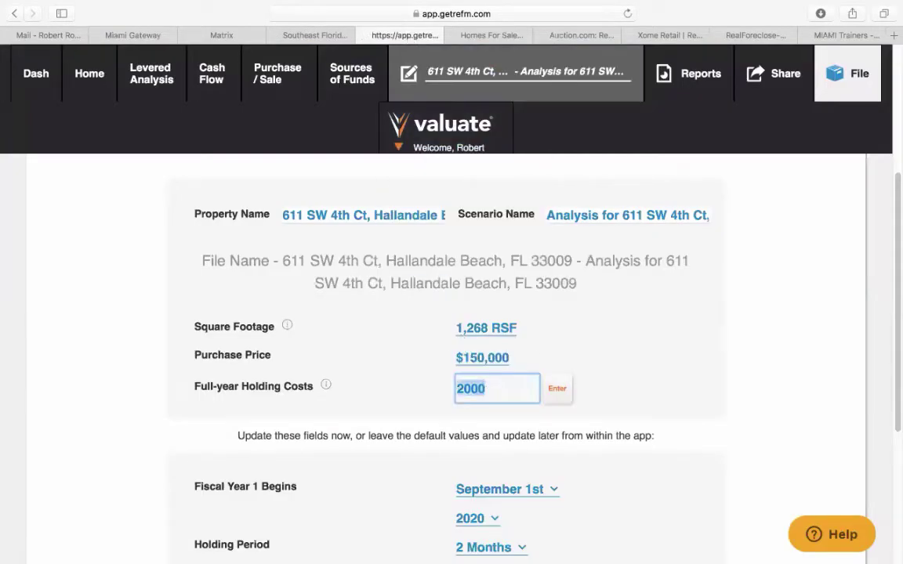
text(4400)
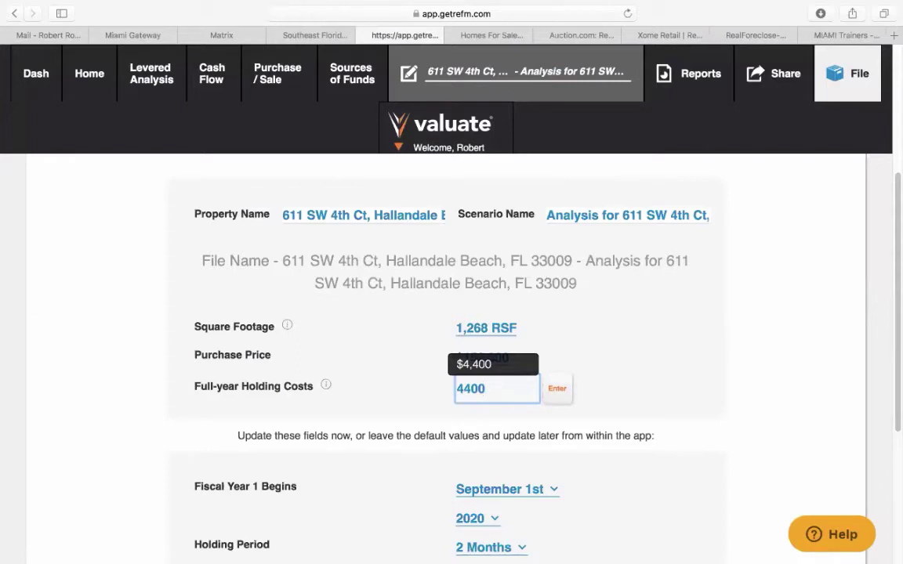
double_click(490, 390)
text(6000)
key(Return)
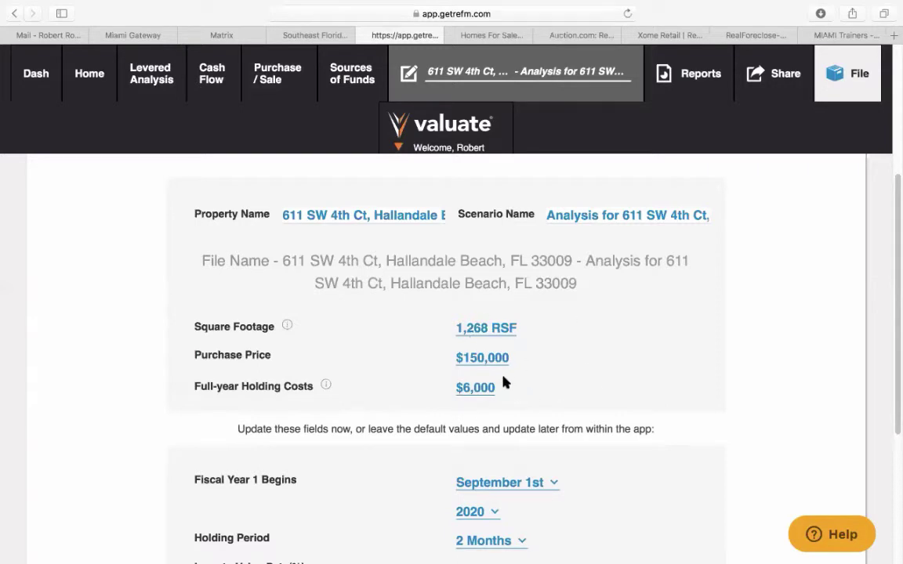
- Start fiscal year 1 on October 1st with a 6-month holding period
scroll(504, 385, down, 3)
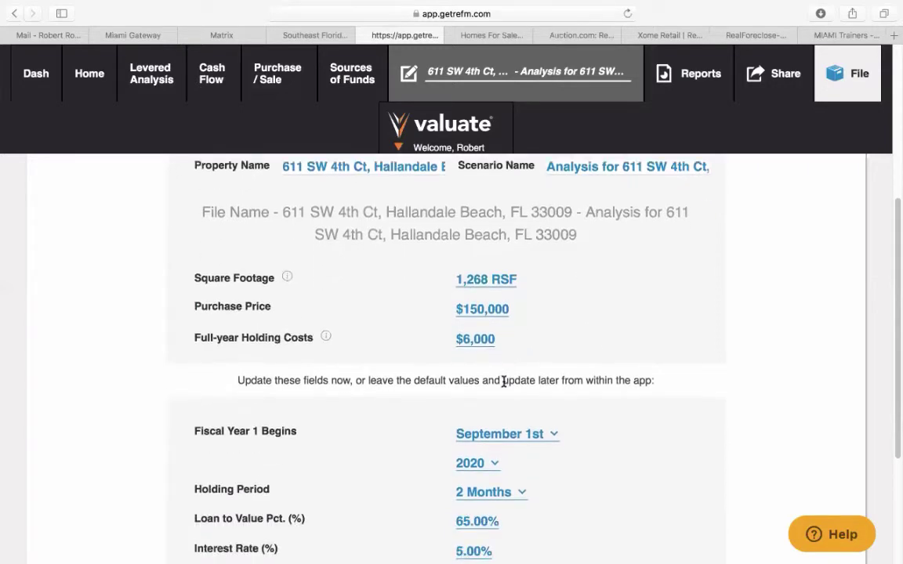
scroll(504, 385, down, 5)
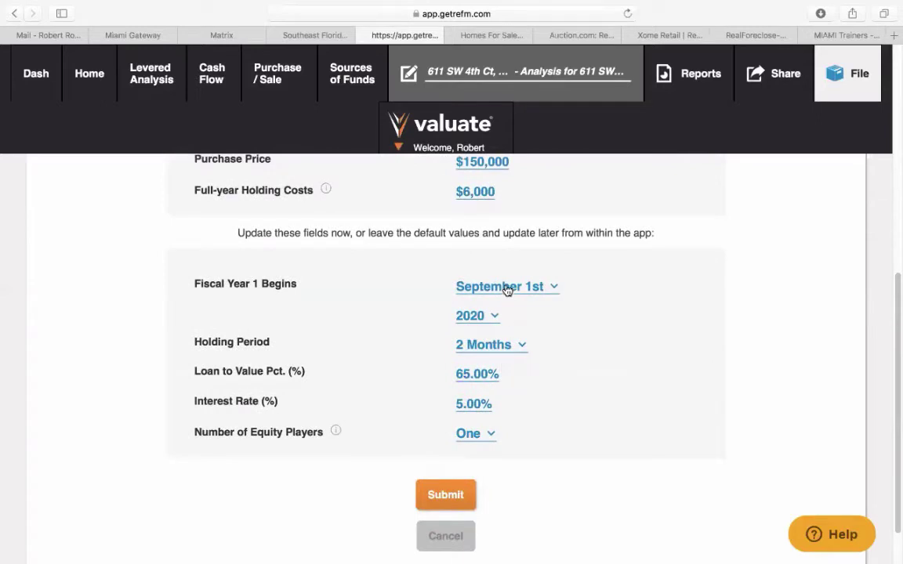
click(508, 289)
scroll(490, 518, down, 2)
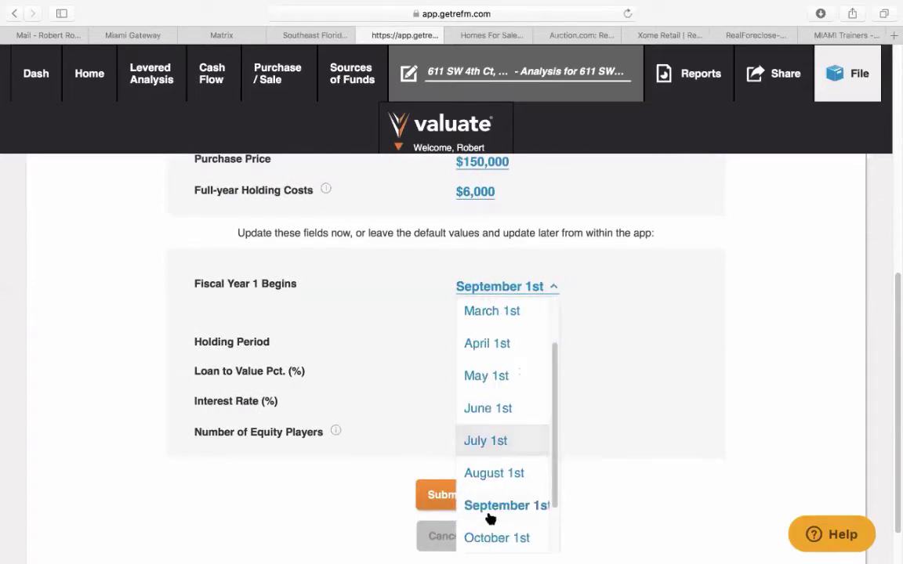
click(481, 536)
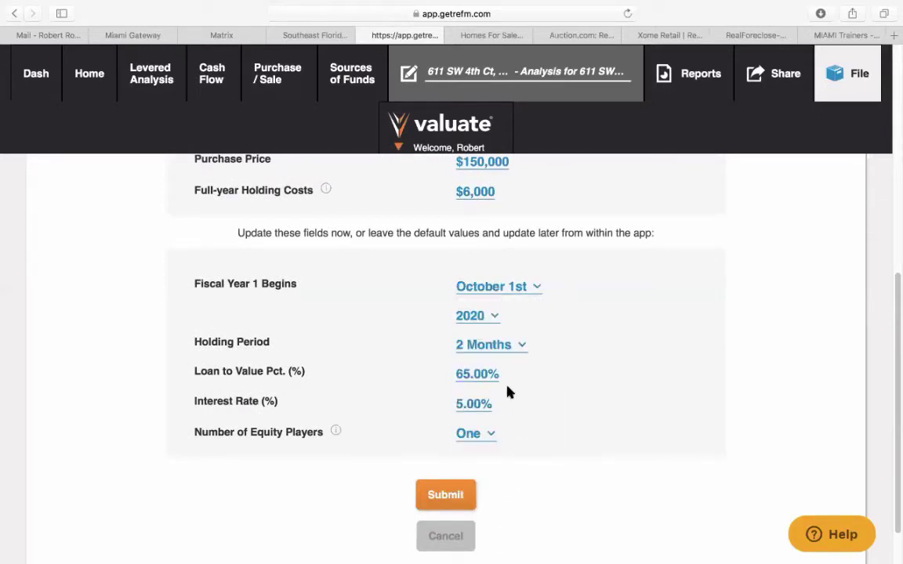
click(512, 347)
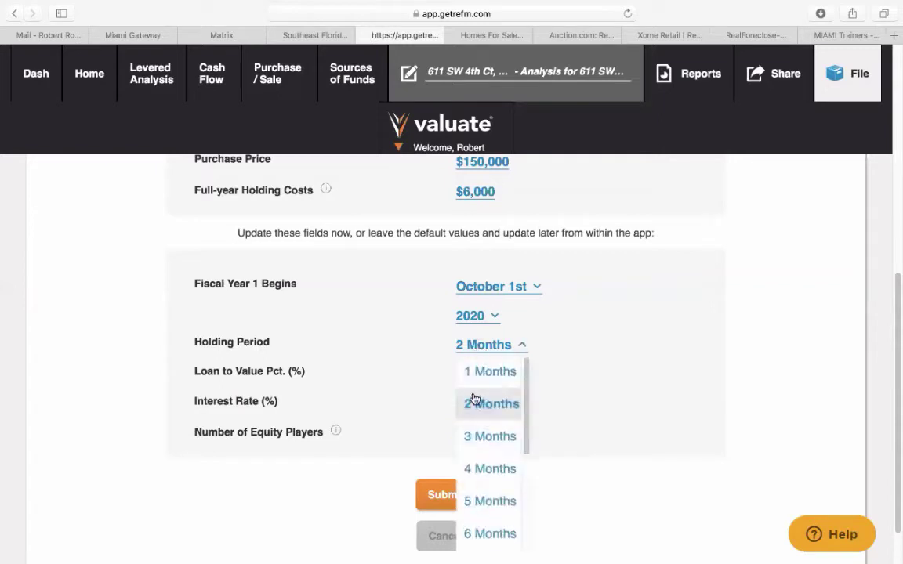
click(468, 534)
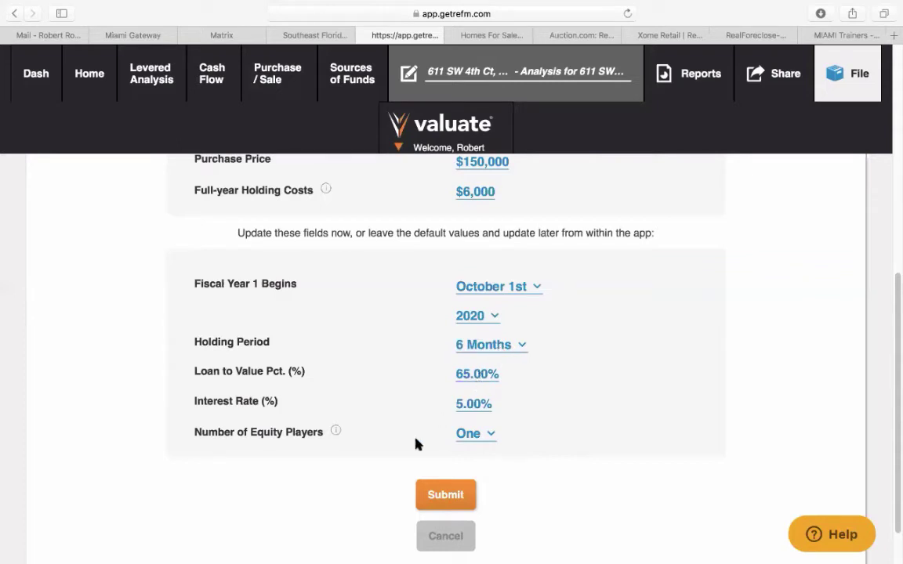
- Set loan-to-value to 70% and interest rate to 9%, then submit the setup
click(485, 377)
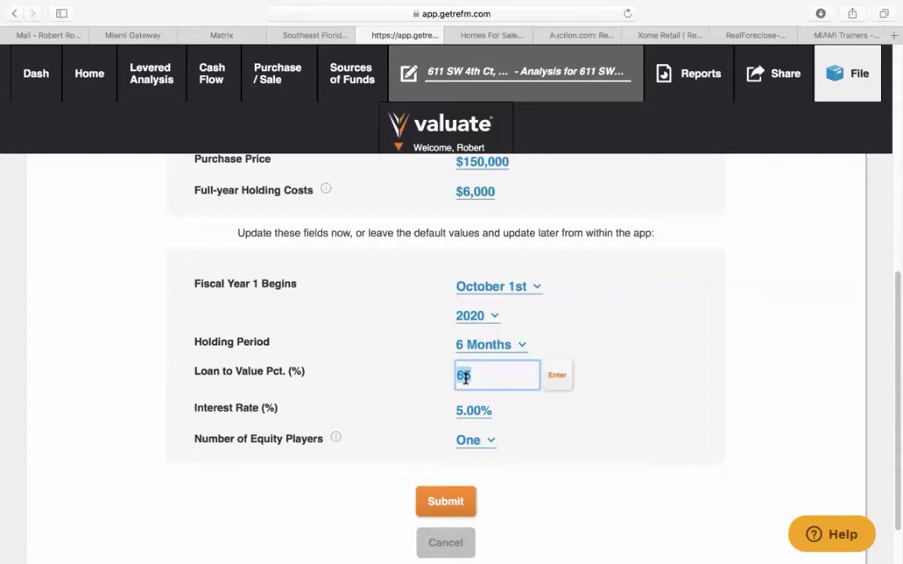
text(70)
click(556, 376)
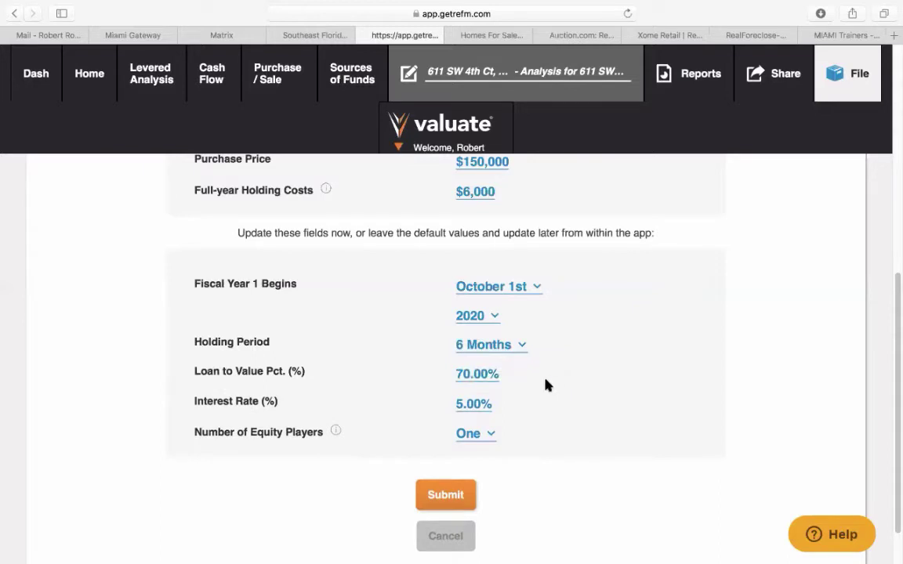
click(475, 405)
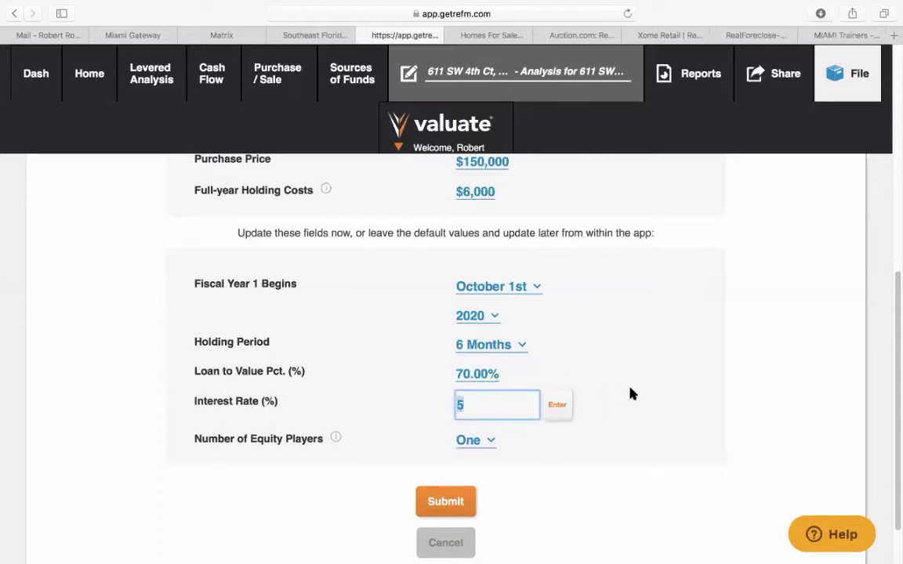
text(9)
click(557, 404)
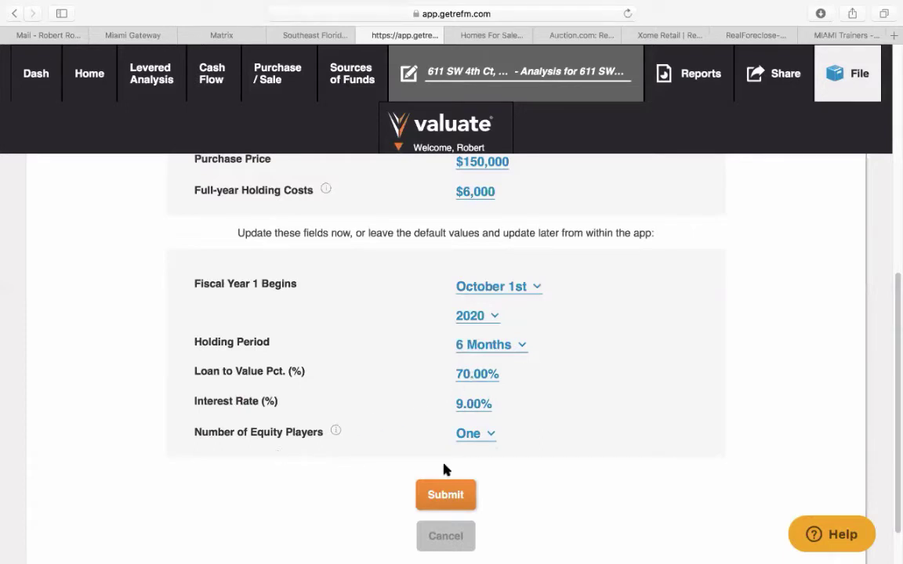
click(454, 499)
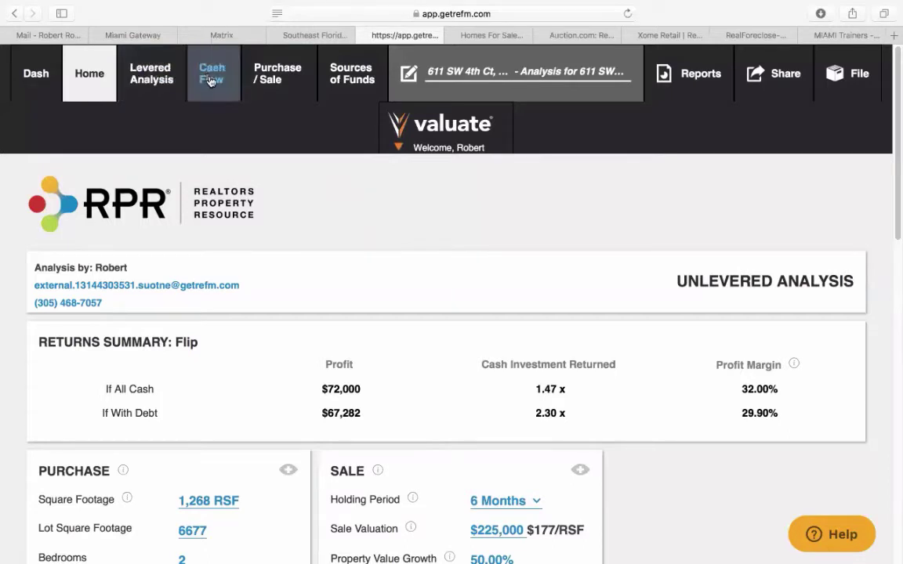
- View the flip's Purchase / Sale page and Renovation Budget field, then return to the MLS listing
click(274, 83)
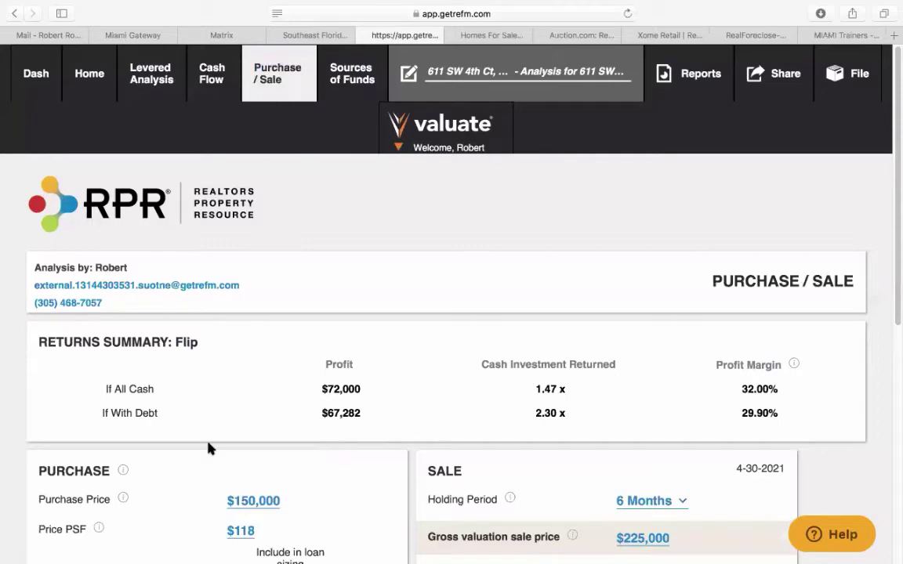
scroll(284, 421, down, 10)
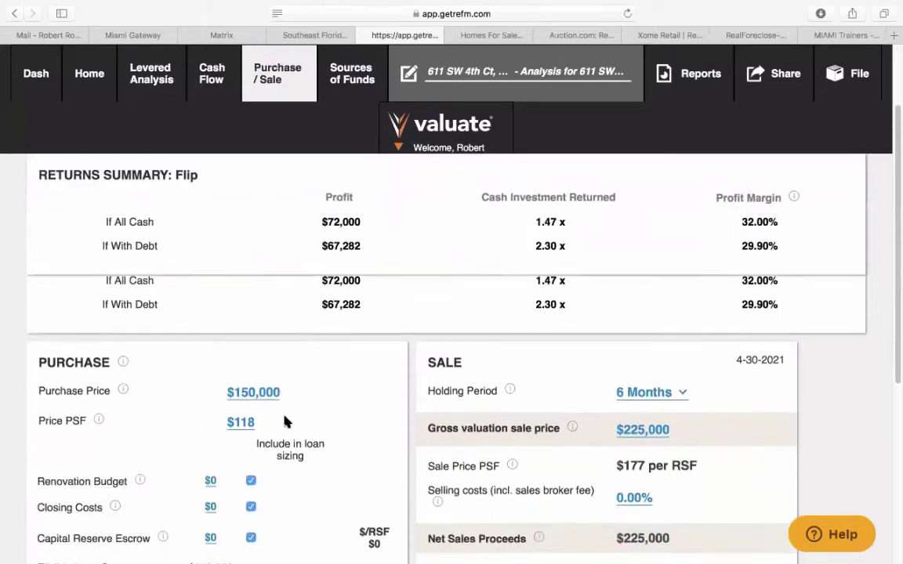
scroll(285, 423, up, 2)
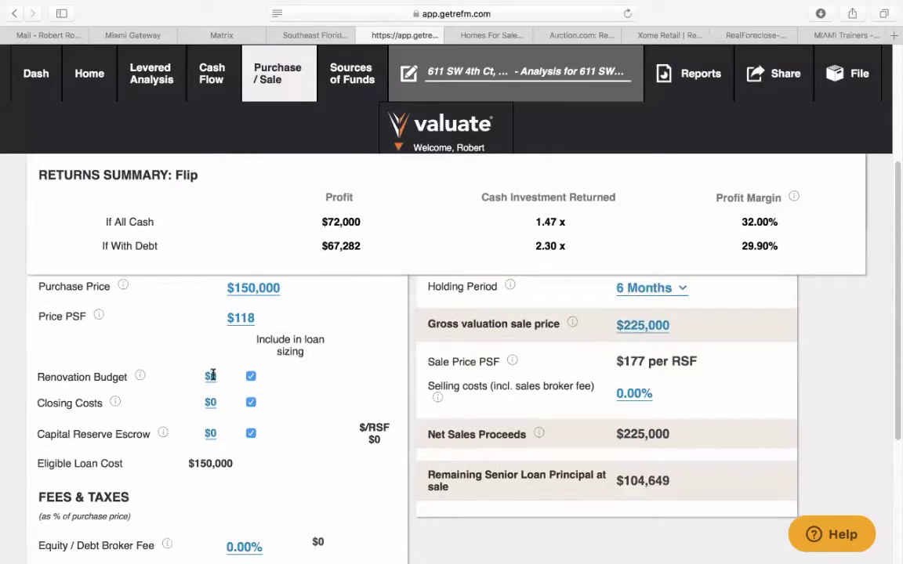
click(211, 375)
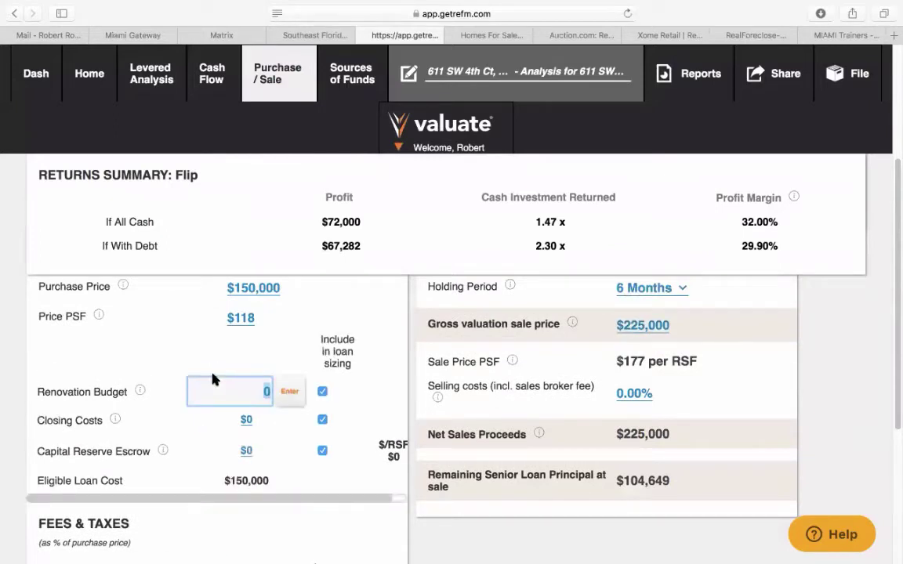
click(213, 33)
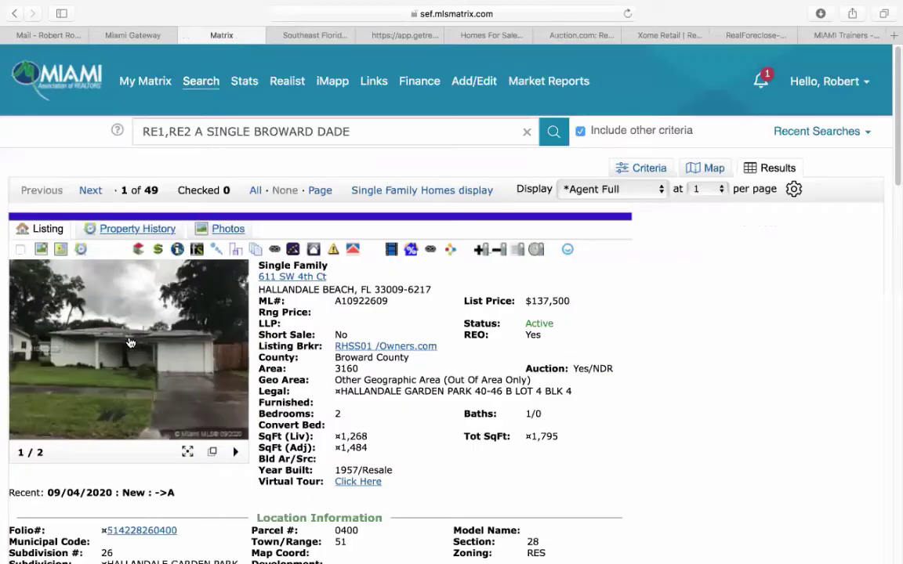
- Browse five of the listing's photos in the enlarged viewer, then close it
click(126, 314)
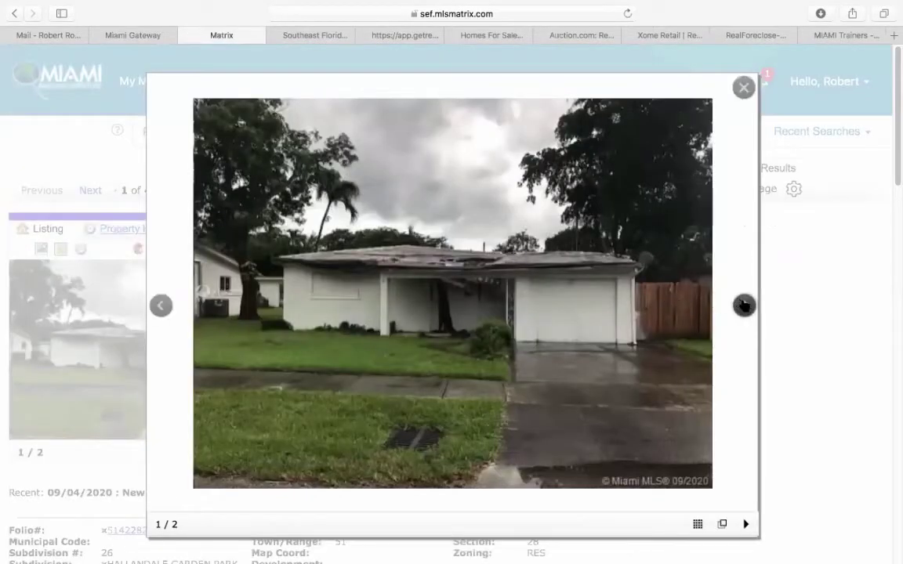
click(743, 306)
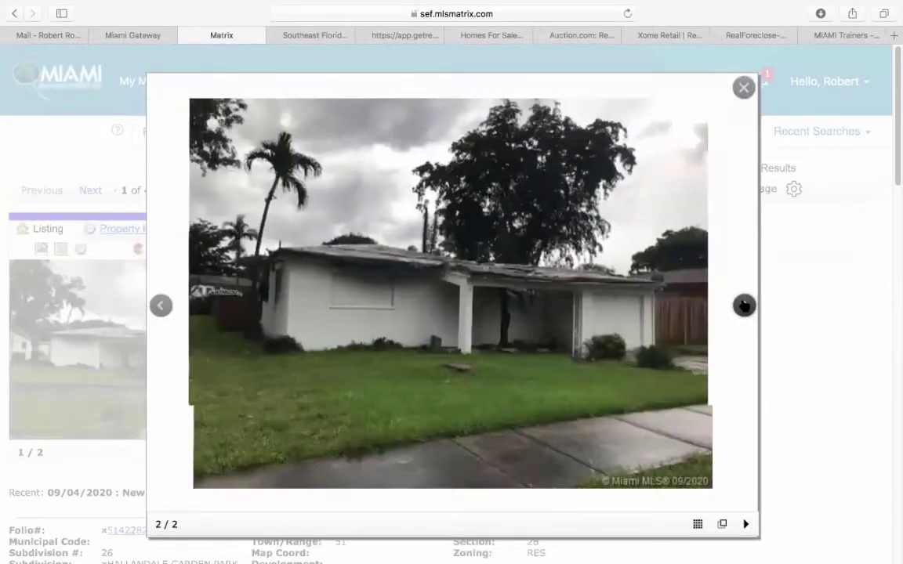
click(744, 306)
click(744, 306)
click(744, 305)
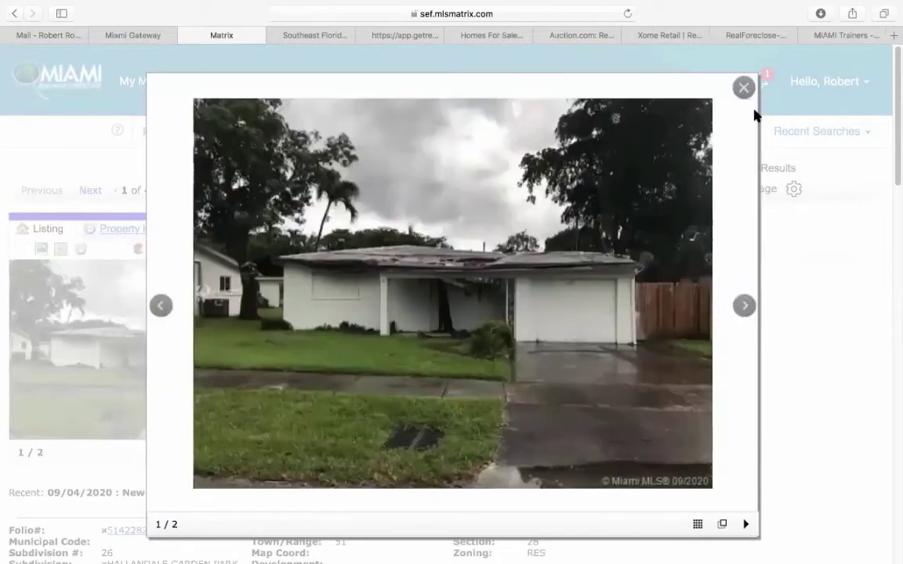
click(745, 90)
- Scroll through the listing details and go back to the Valuate analysis
scroll(641, 352, down, 10)
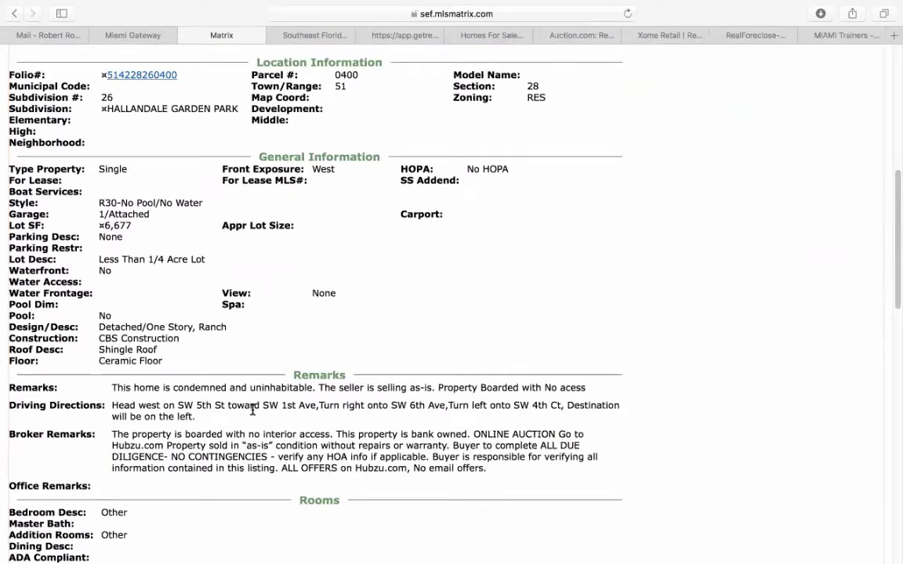
scroll(452, 354, up, 10)
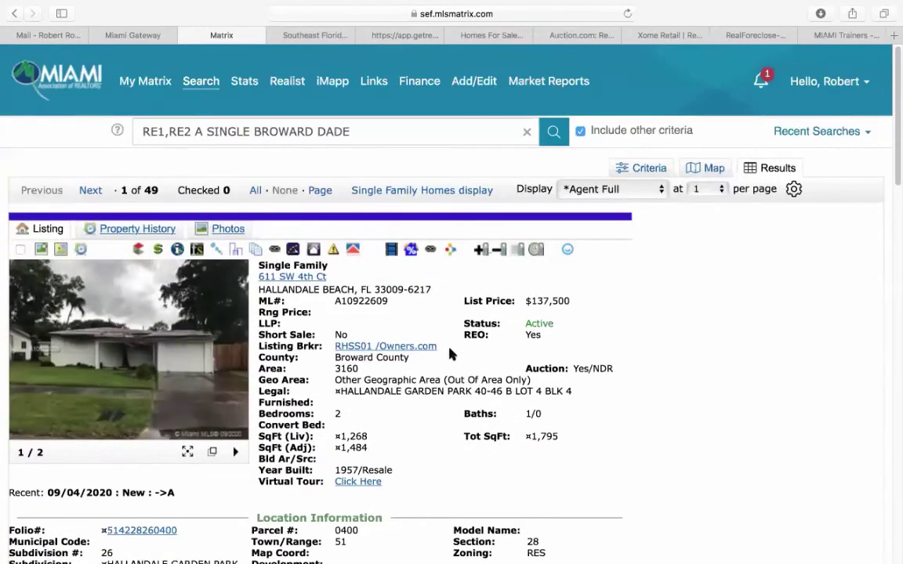
click(405, 36)
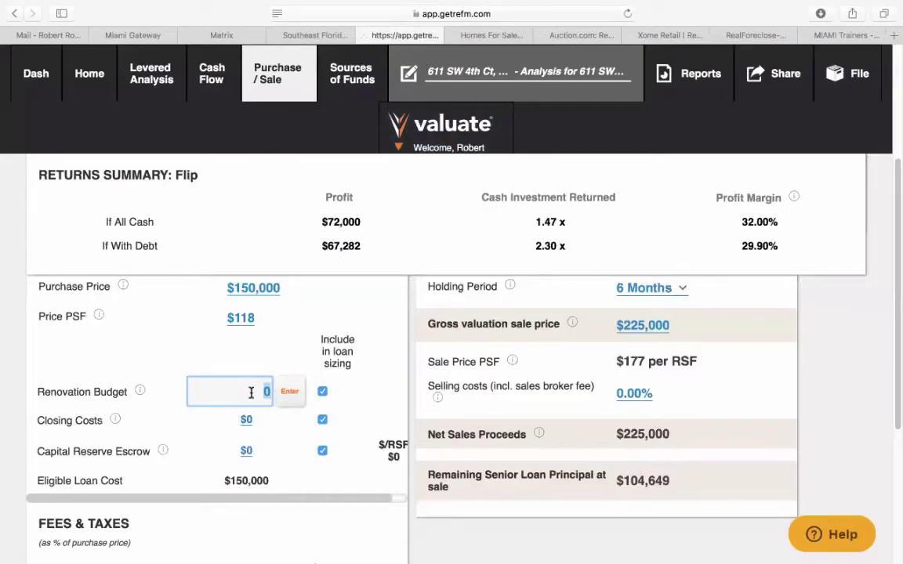
- Enter an $80,000 renovation budget for the flip
text(80000)
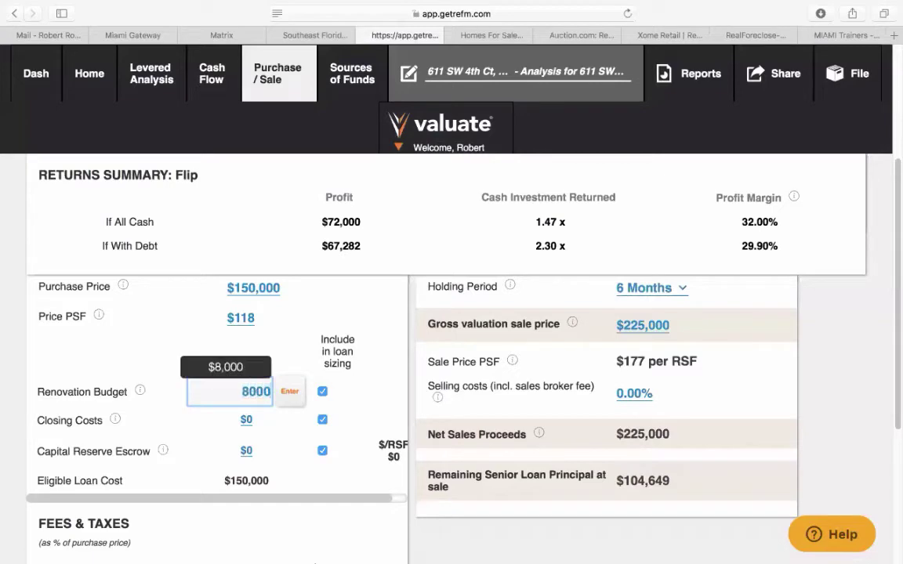
click(288, 391)
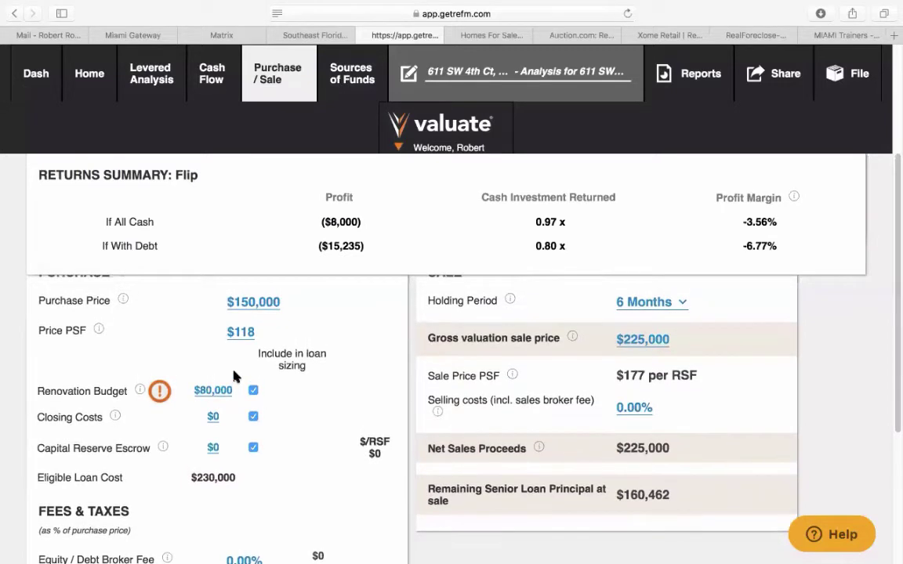
scroll(233, 377, down, 1)
- Set closing costs to $3,000, correcting a mistyped first entry
click(218, 377)
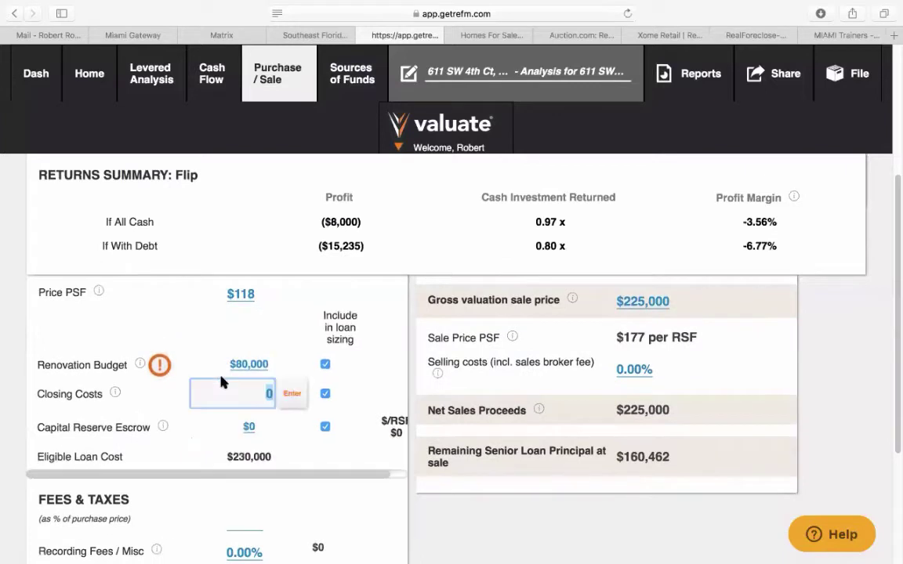
text(0.01)
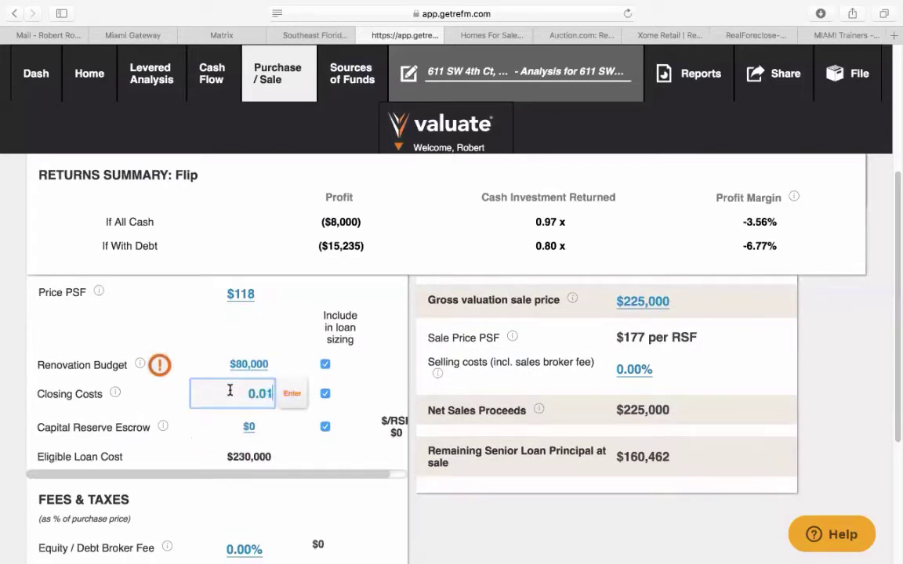
key(BackSpace)
key(BackSpace)
key(BackSpace)
key(Return)
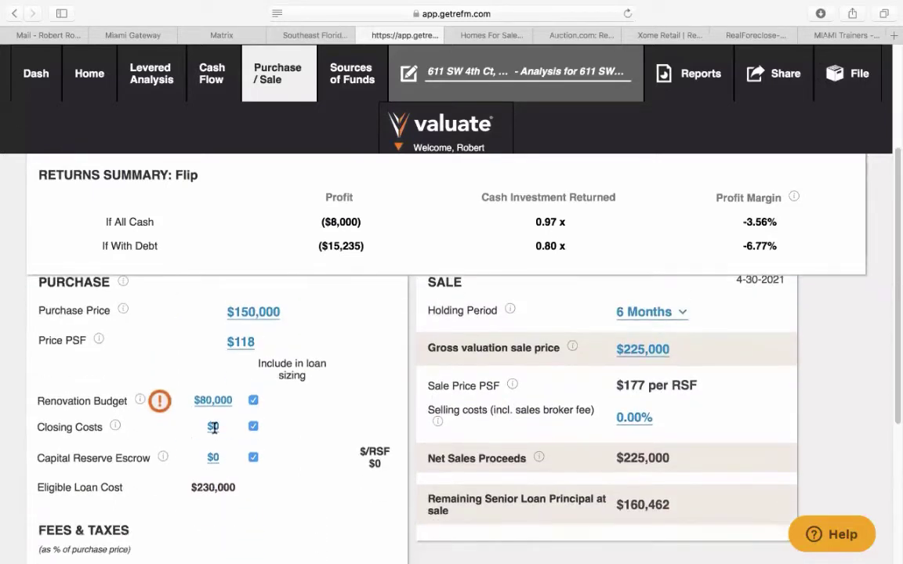
click(216, 429)
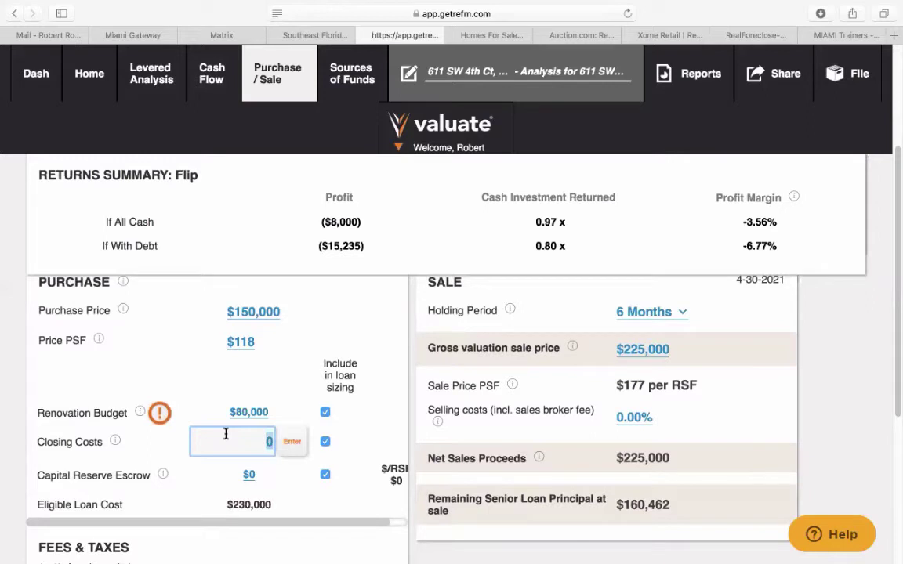
text(3000)
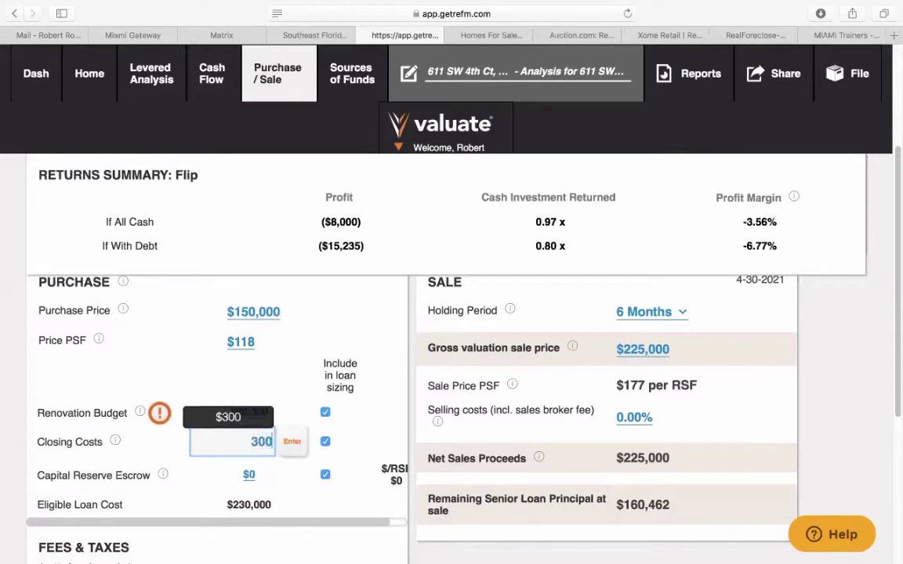
click(289, 442)
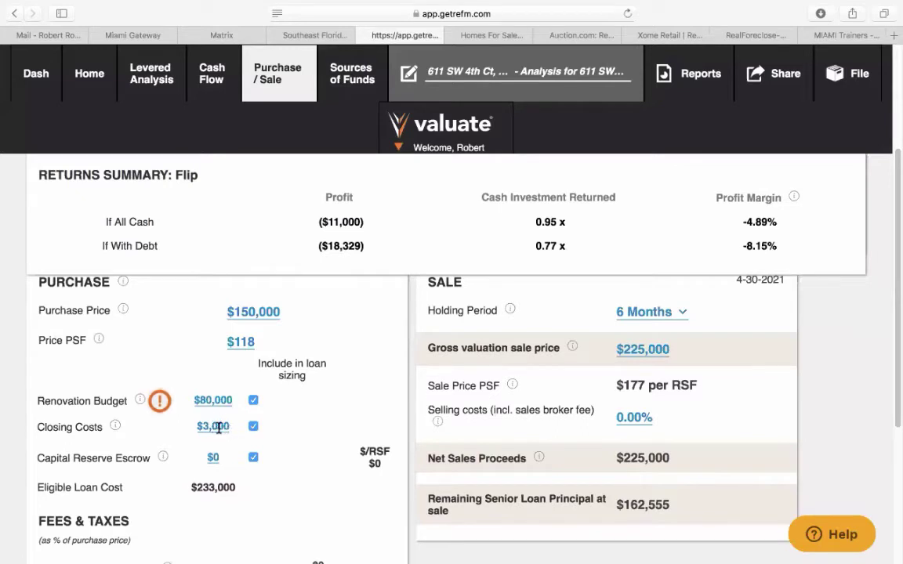
- Change the gross valuation sale price from $225,000 to $315,000
click(659, 349)
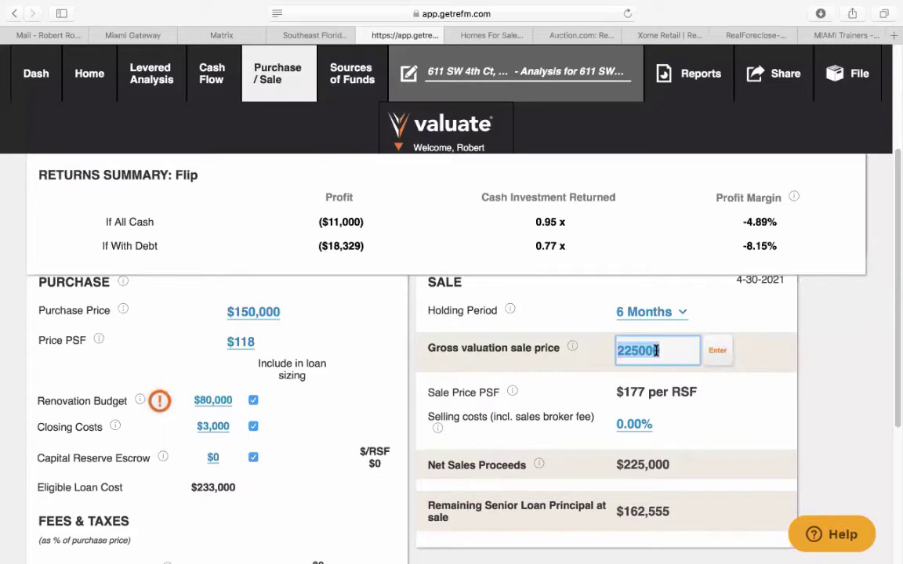
text(31)
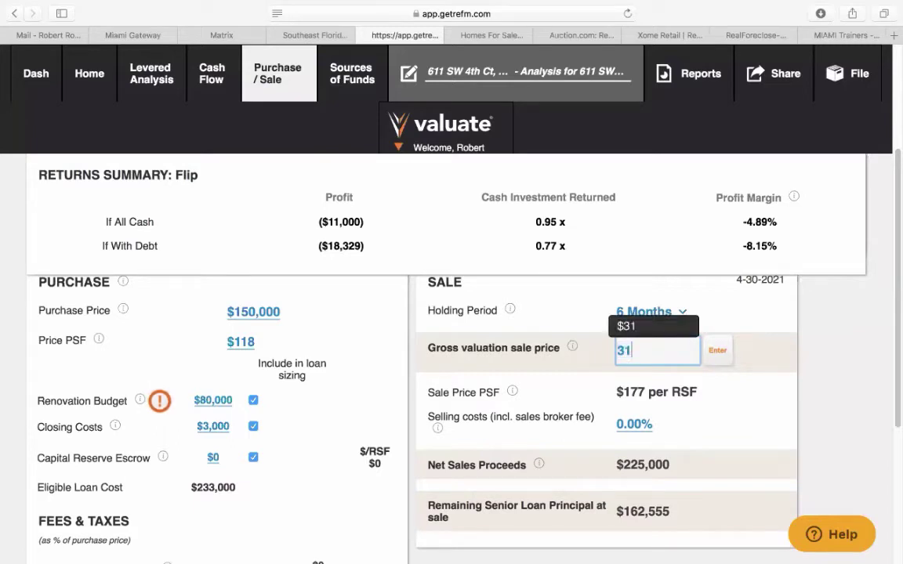
text(5000)
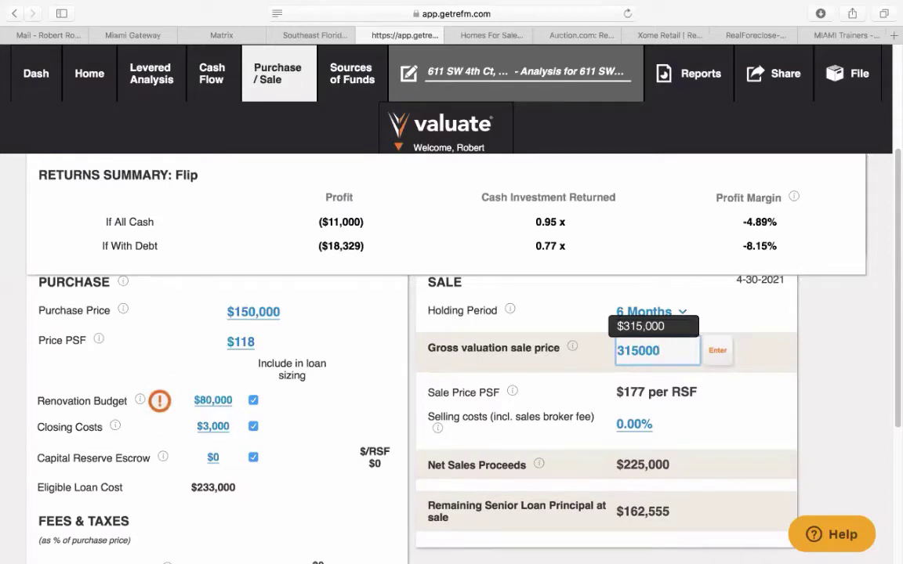
click(713, 351)
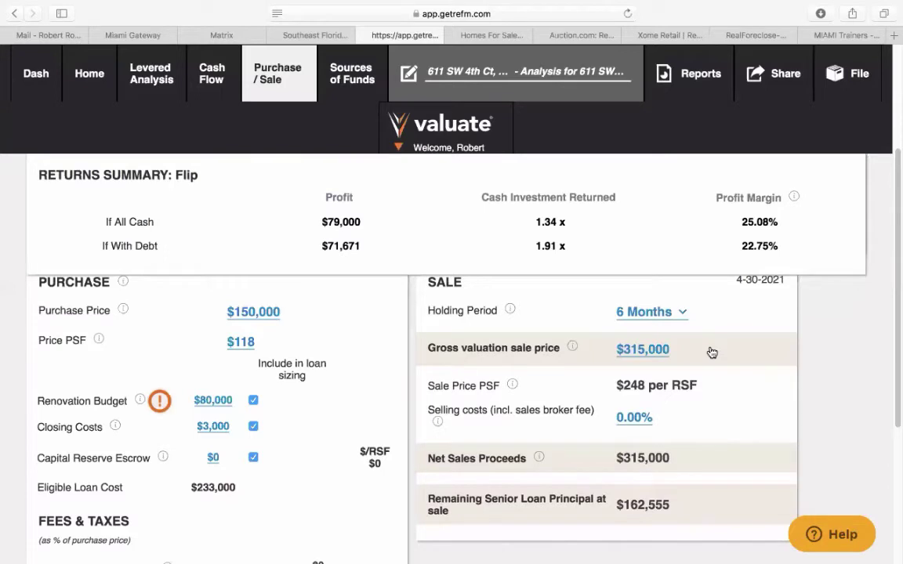
click(634, 417)
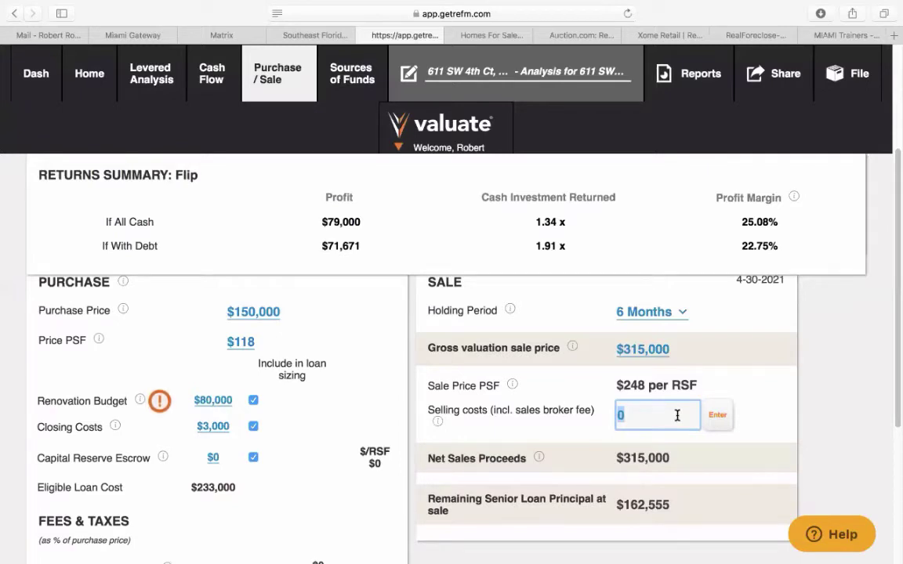
- Apply 6% selling costs, bringing net sale proceeds to $296,100
text(6)
click(717, 425)
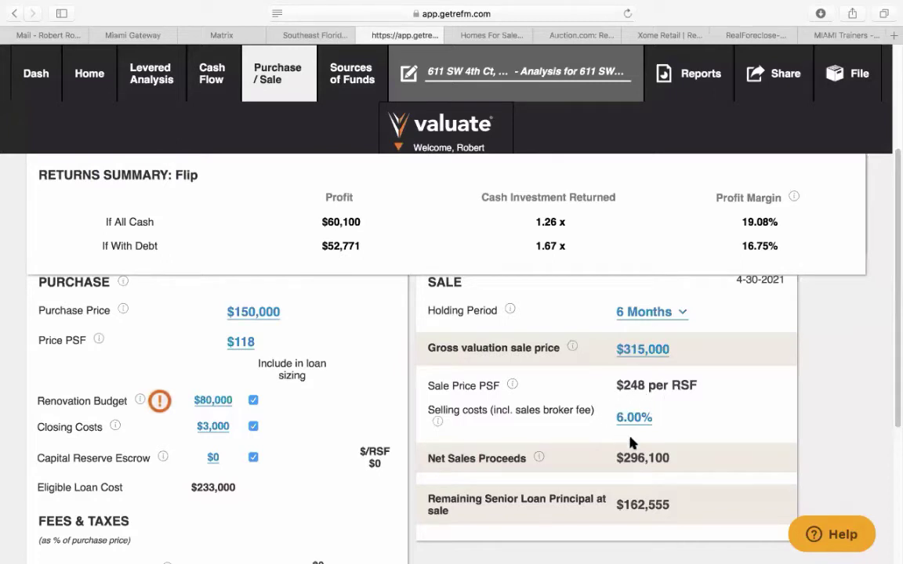
scroll(690, 451, up, 2)
scroll(690, 451, up, 5)
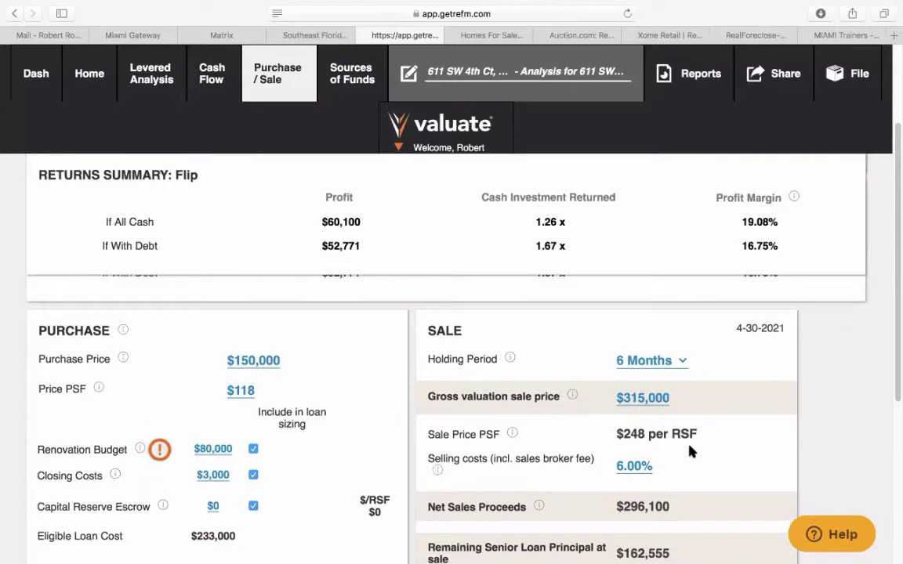
scroll(700, 433, up, 1)
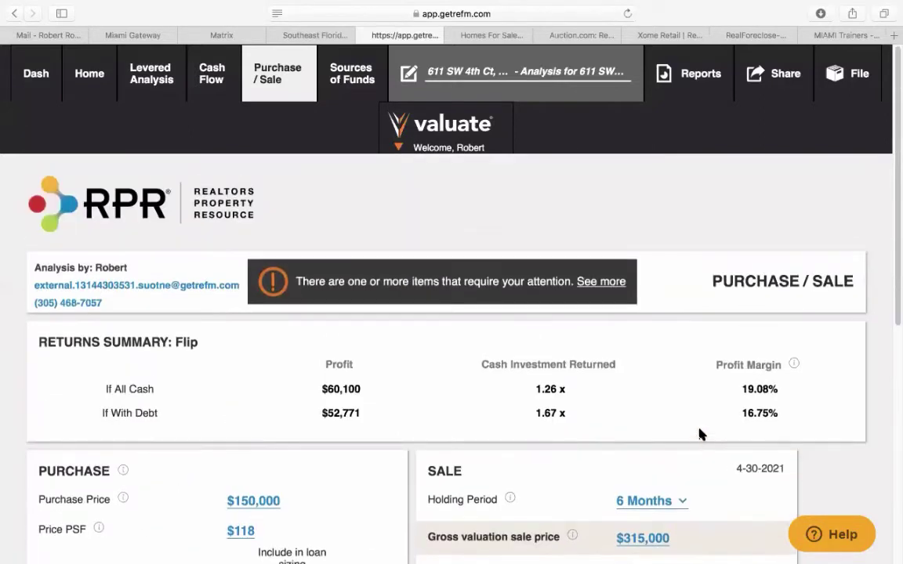
drag(745, 390, 778, 390)
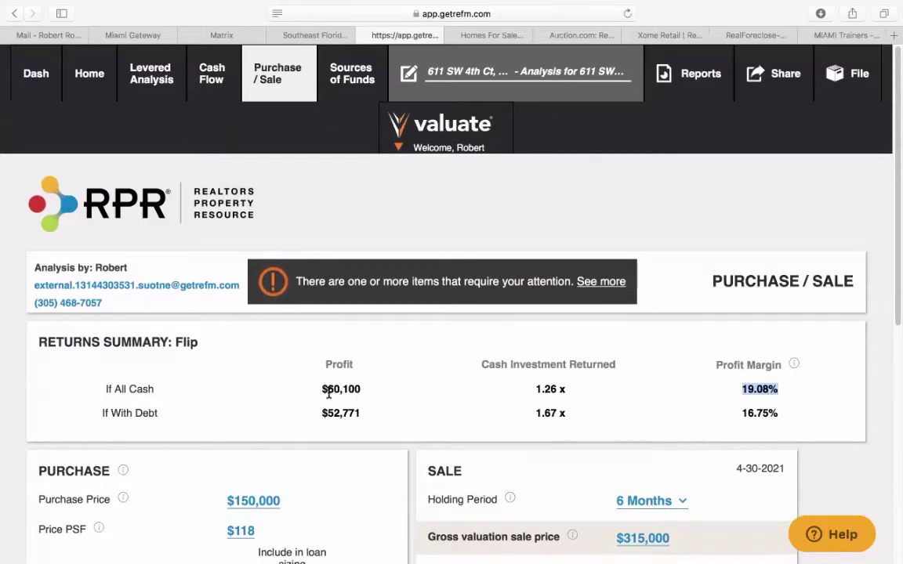
drag(322, 389, 364, 388)
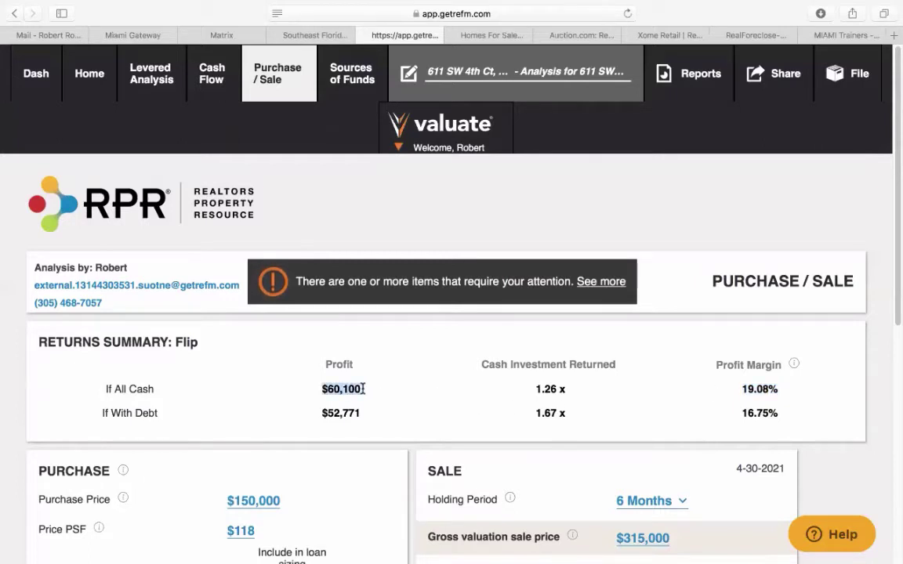
scroll(373, 401, down, 3)
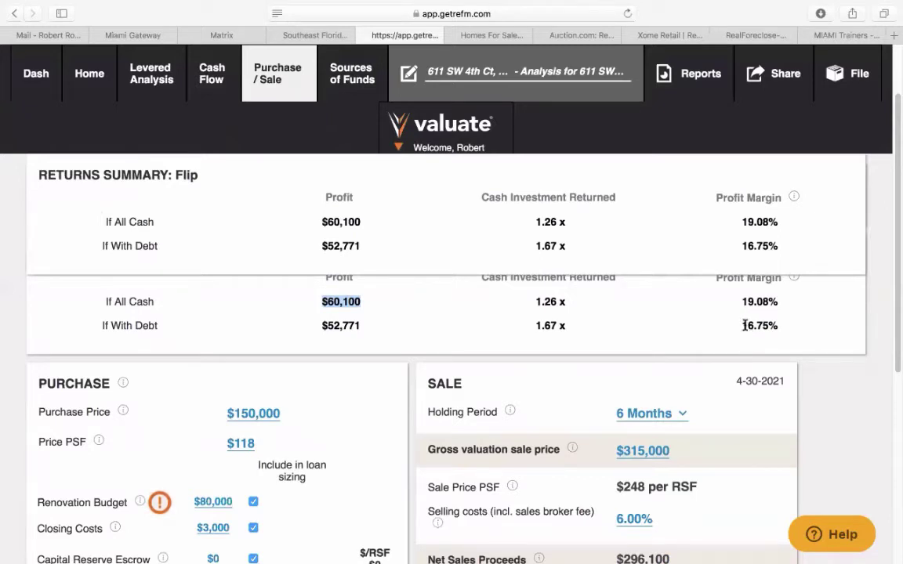
drag(741, 324, 782, 323)
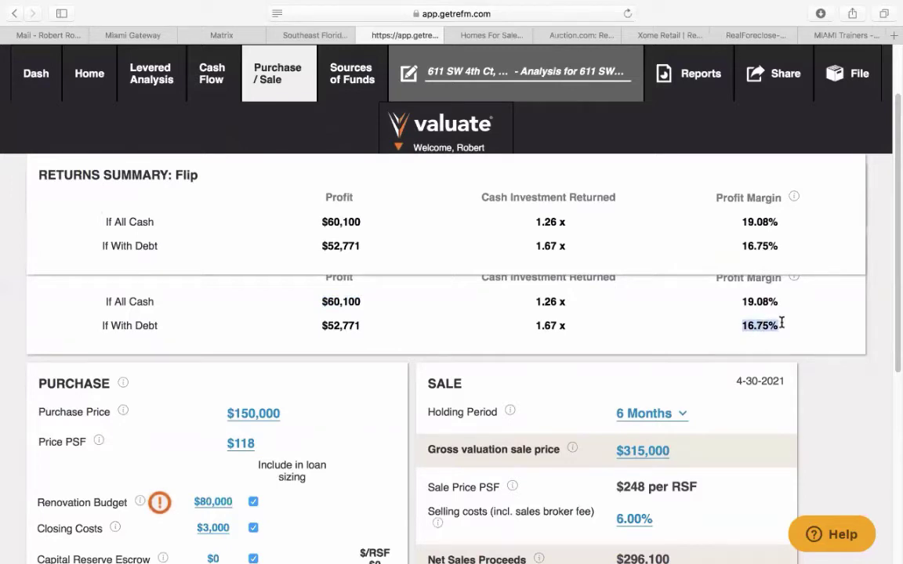
drag(319, 328, 364, 327)
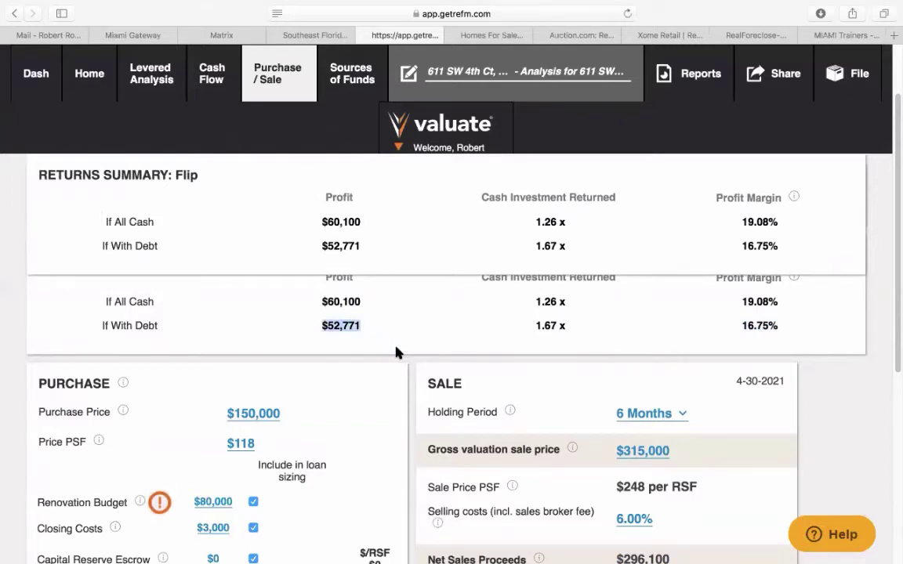
scroll(396, 353, up, 3)
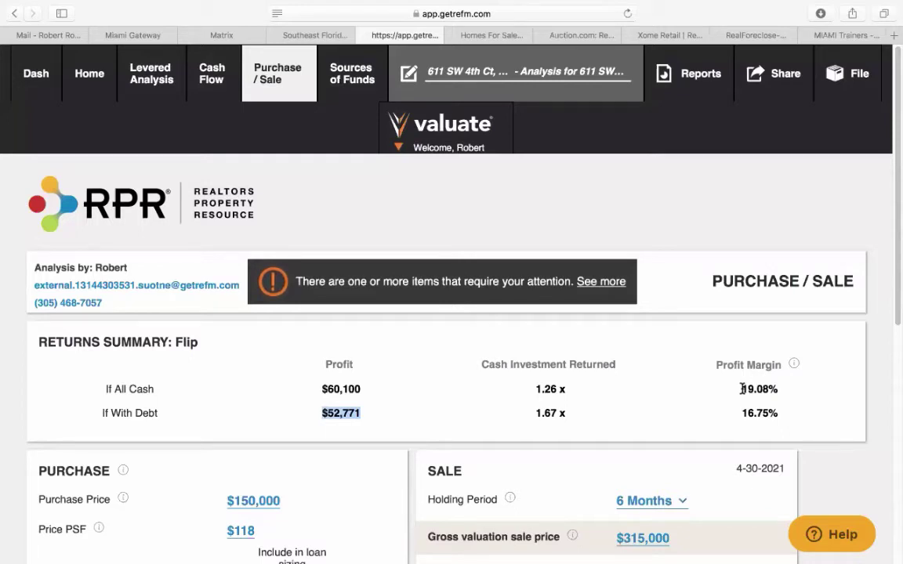
- Scroll the Purchase / Sale page and highlight the 16.75% If With Debt profit margin
scroll(276, 471, down, 2)
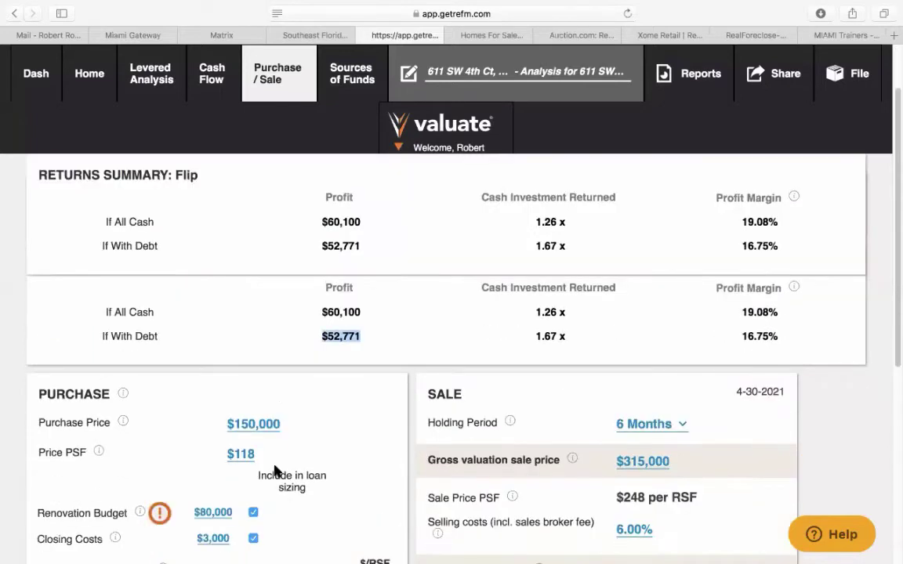
scroll(270, 469, down, 1)
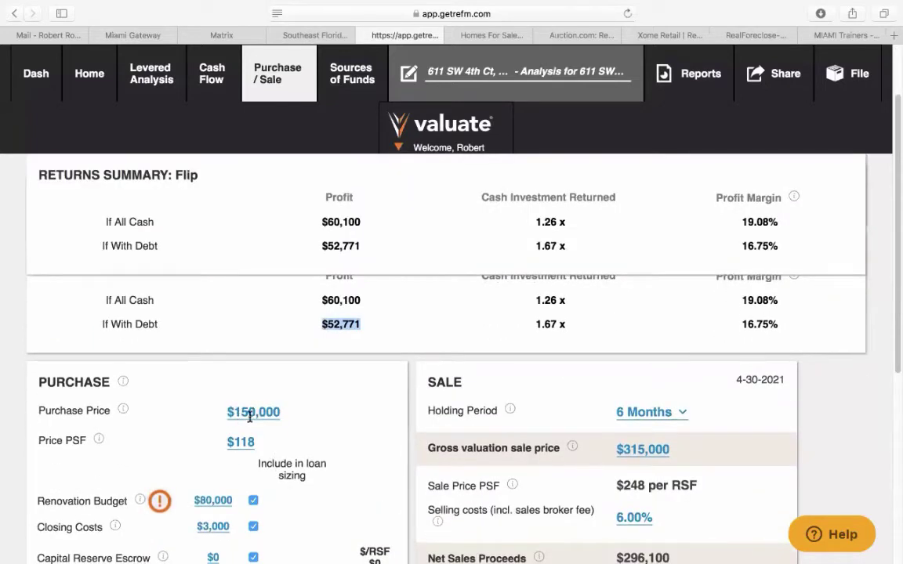
scroll(247, 421, down, 2)
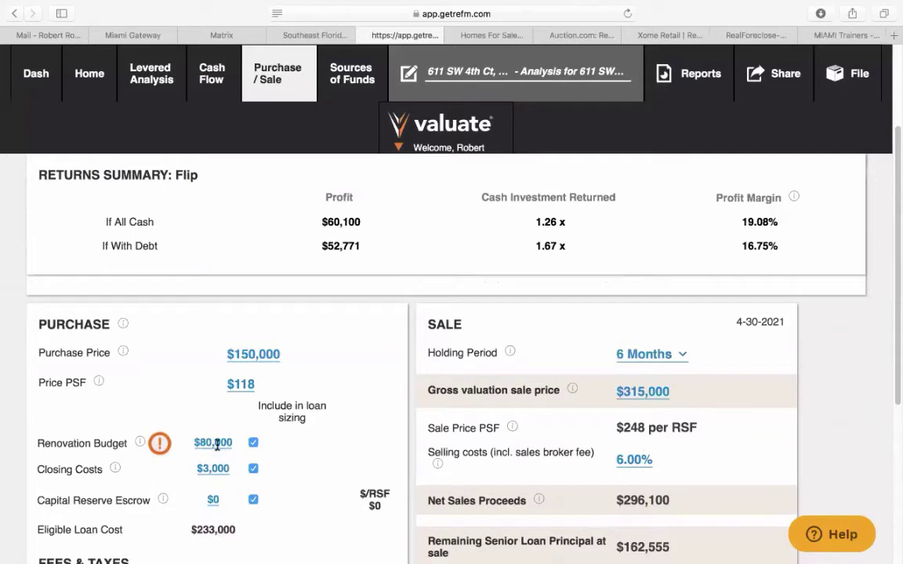
scroll(217, 444, down, 1)
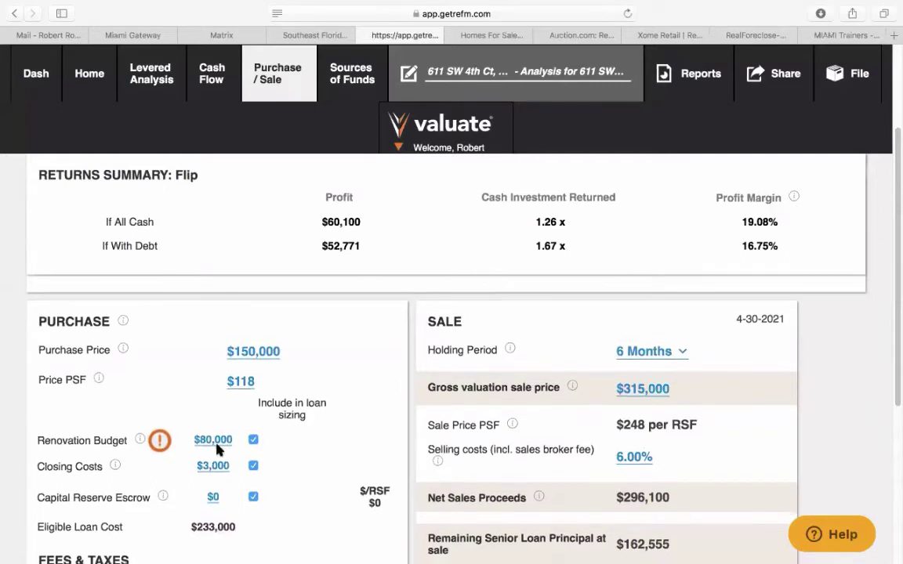
scroll(218, 448, down, 1)
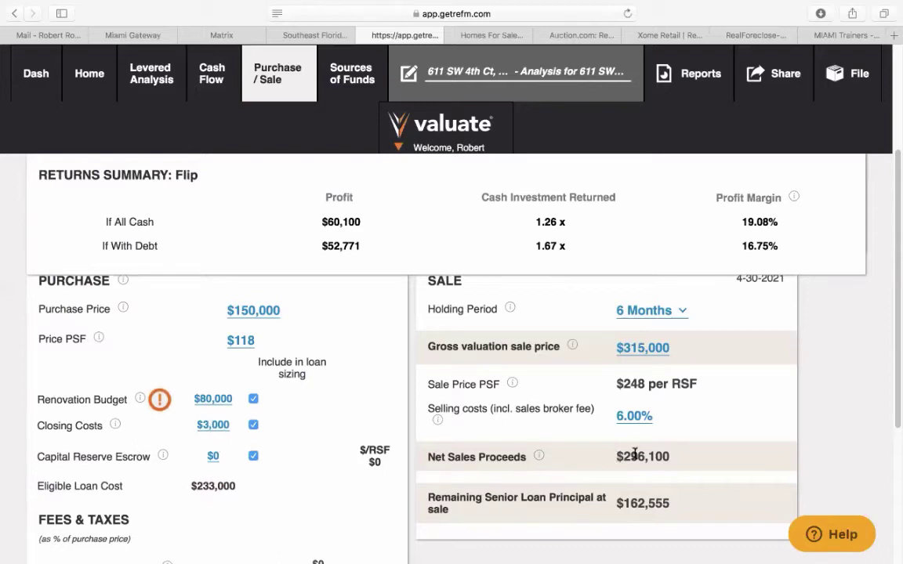
scroll(645, 447, up, 3)
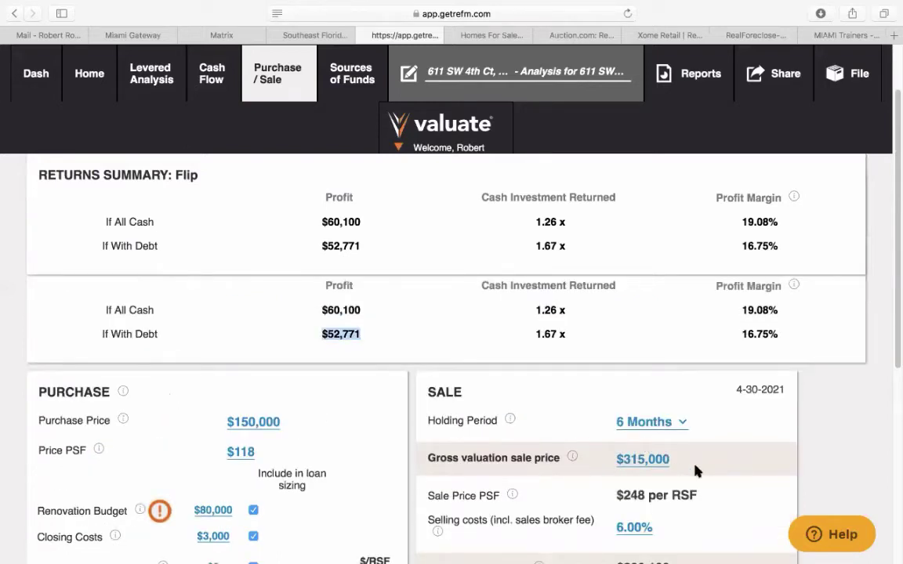
scroll(695, 470, down, 1)
scroll(695, 470, down, 2)
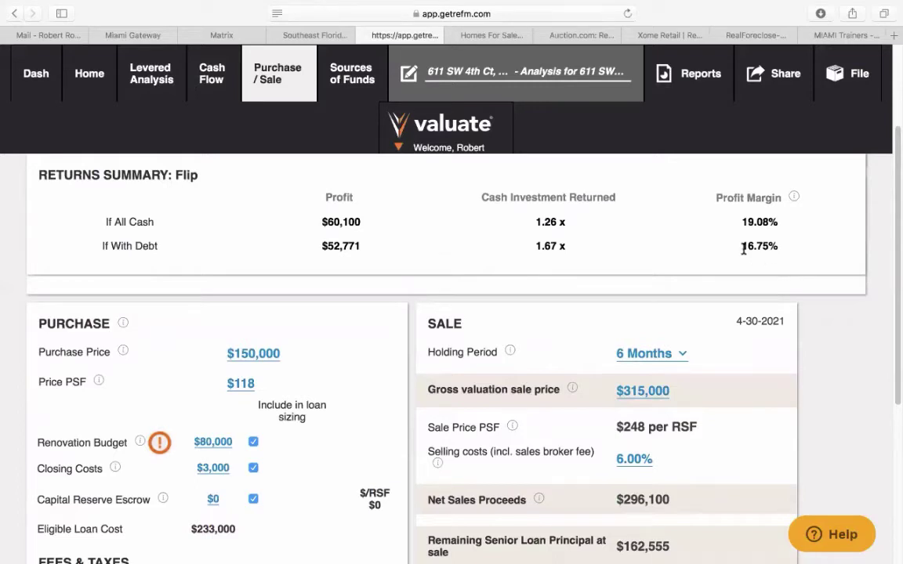
drag(744, 249, 789, 243)
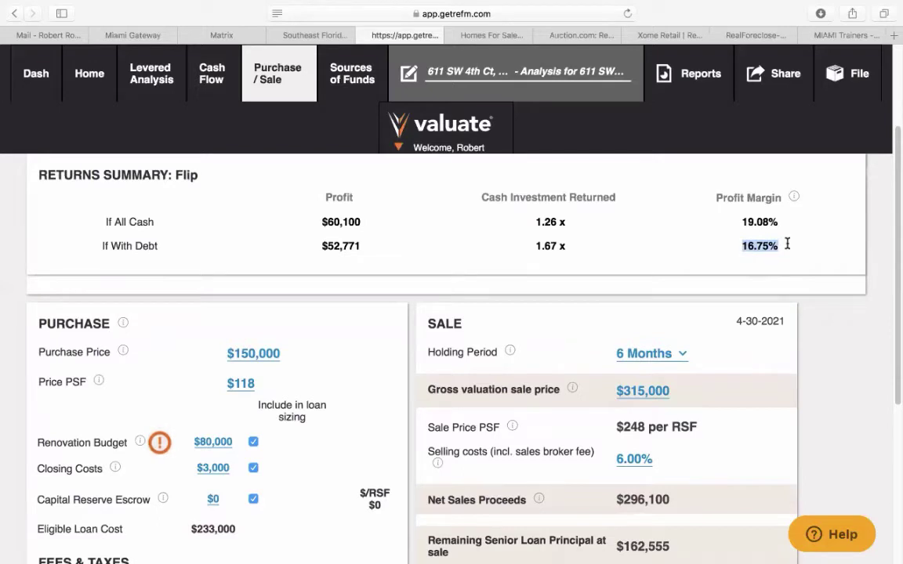
click(198, 33)
click(123, 386)
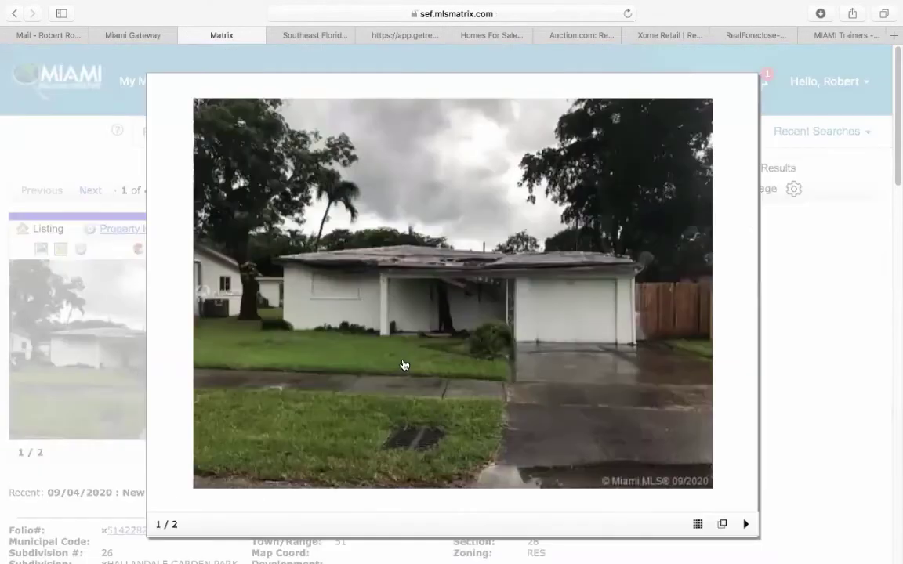
click(742, 305)
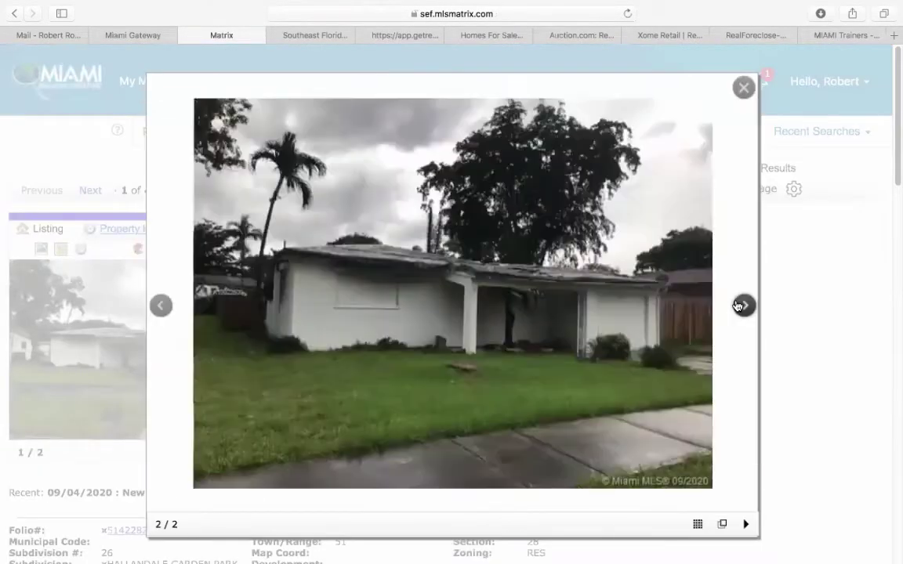
click(737, 305)
click(743, 87)
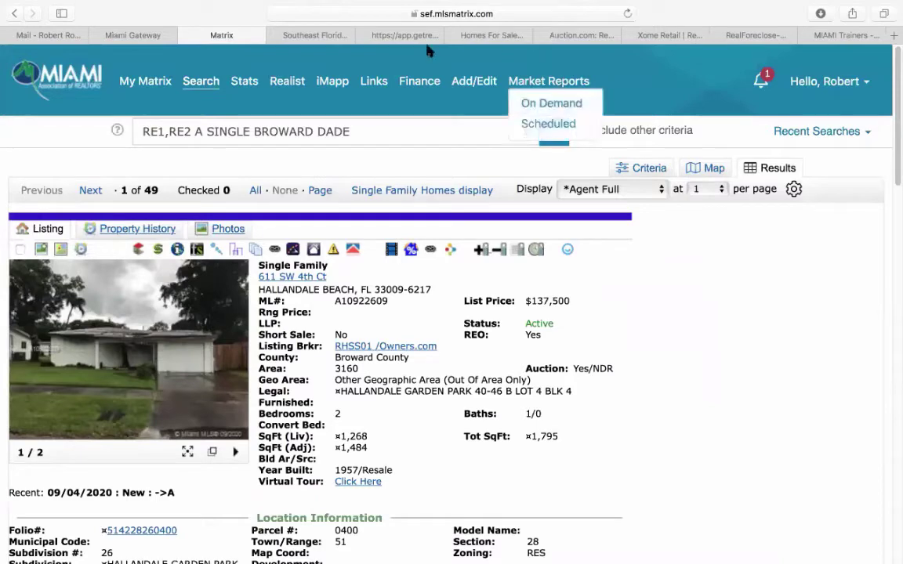
click(416, 36)
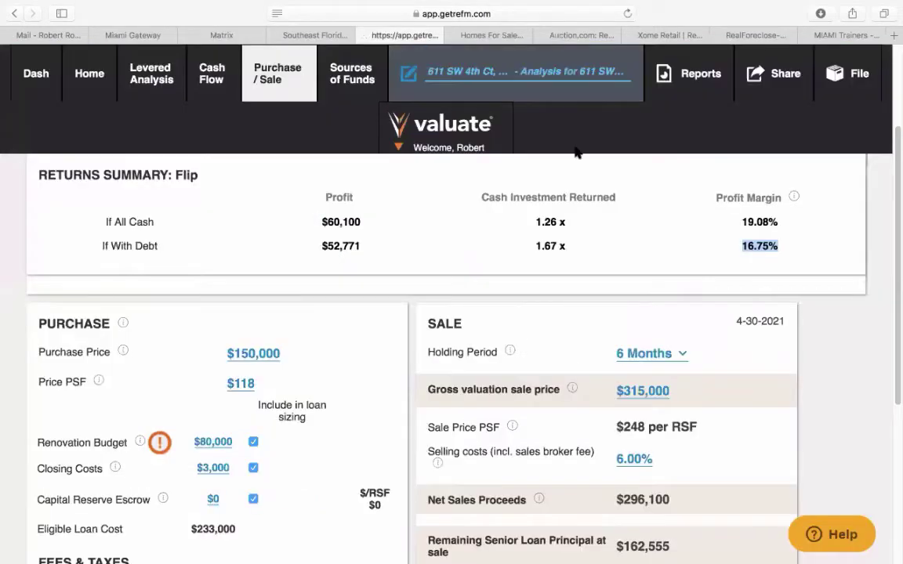
click(869, 279)
scroll(869, 259, up, 3)
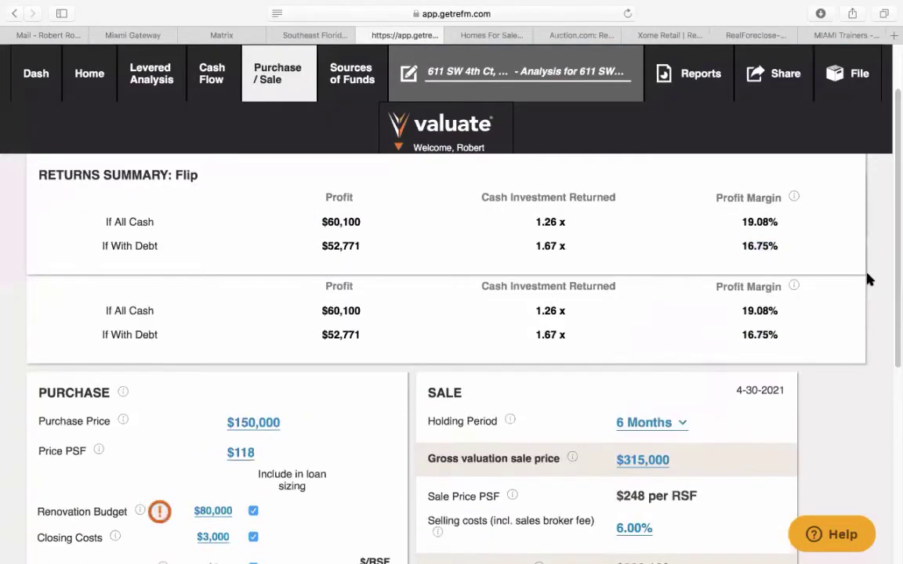
click(862, 90)
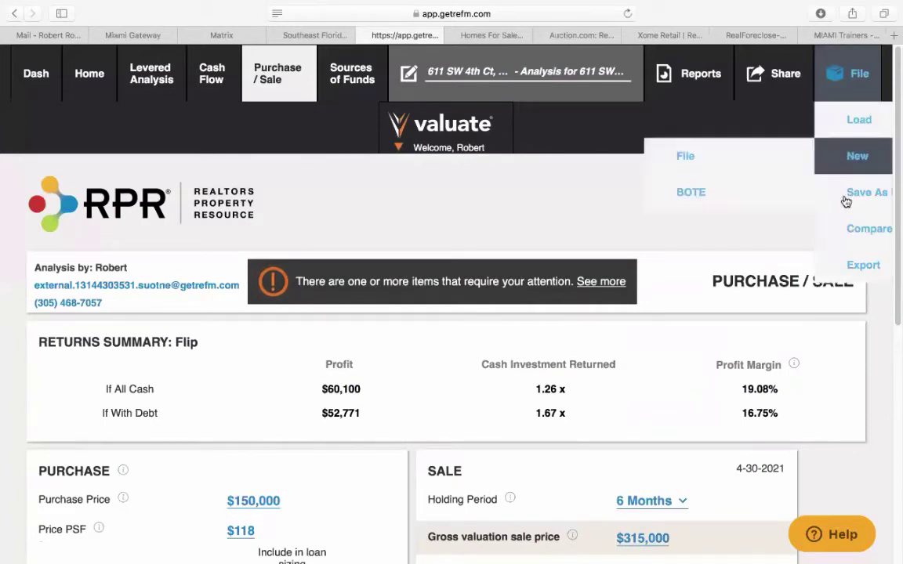
mouse_move(837, 271)
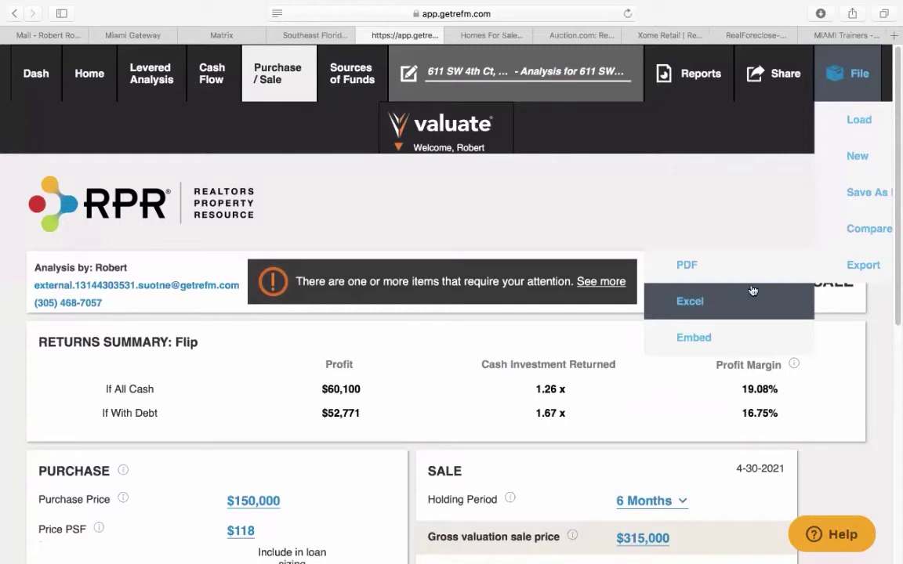
mouse_move(865, 104)
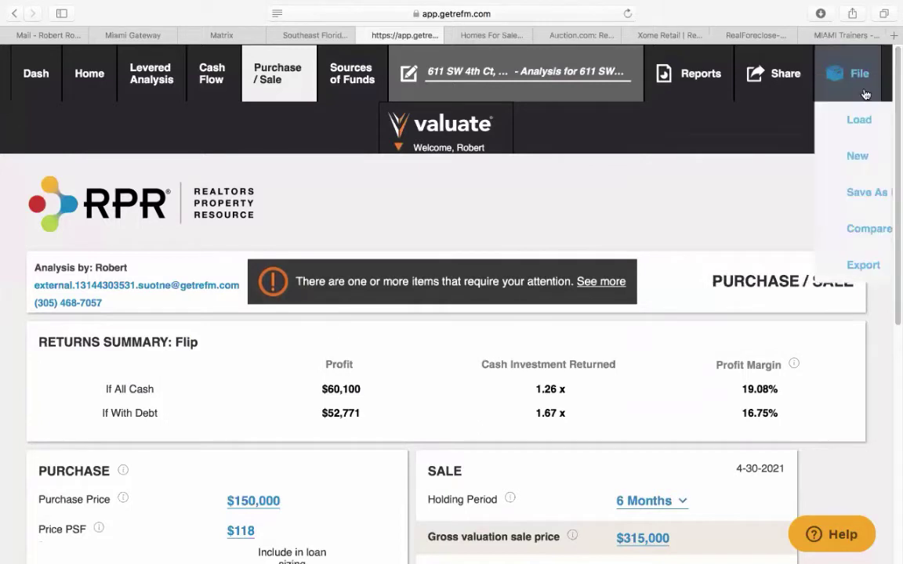
mouse_move(820, 154)
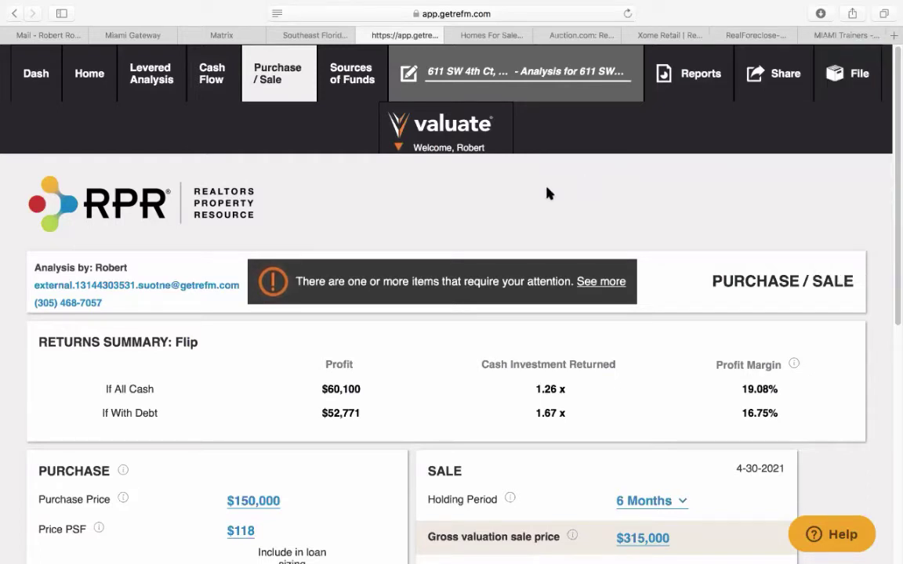
- Review Sources of Funds debt: 70.00% loan-to-value, 9.00% interest, $163,100 loan; then close Valuate
click(342, 88)
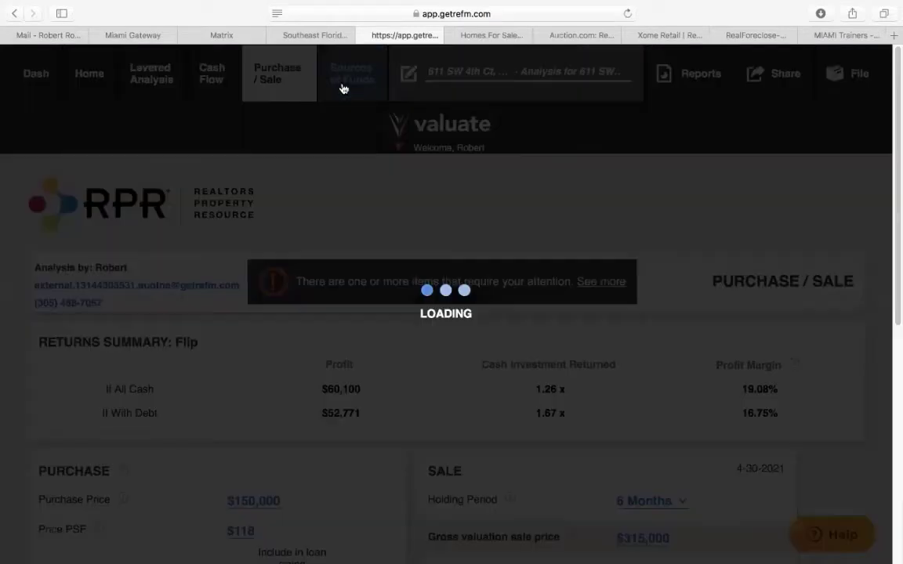
scroll(437, 377, down, 5)
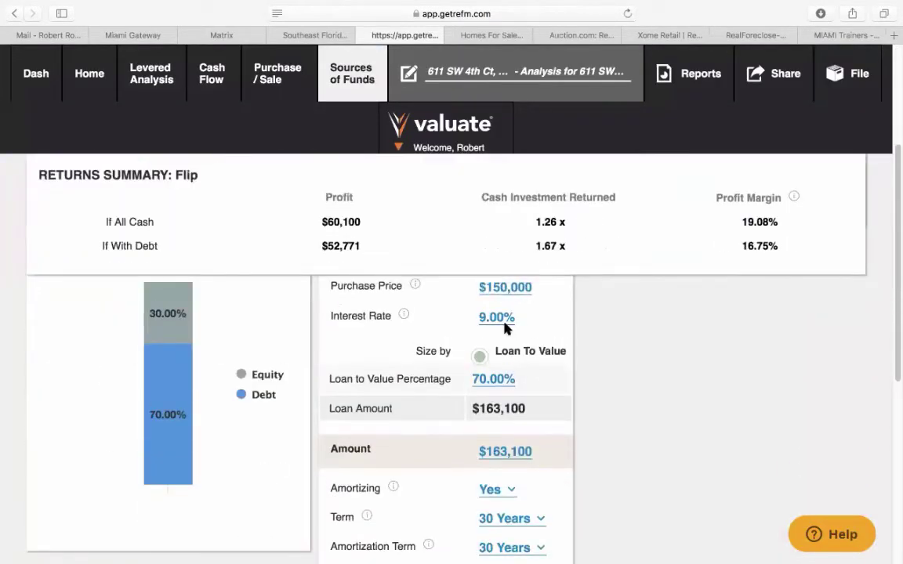
scroll(585, 349, down, 1)
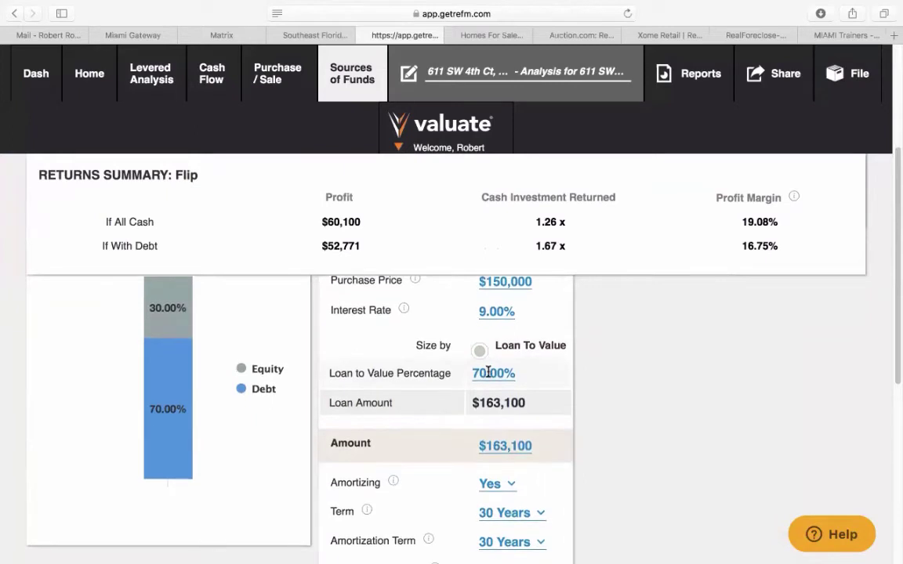
scroll(580, 413, down, 3)
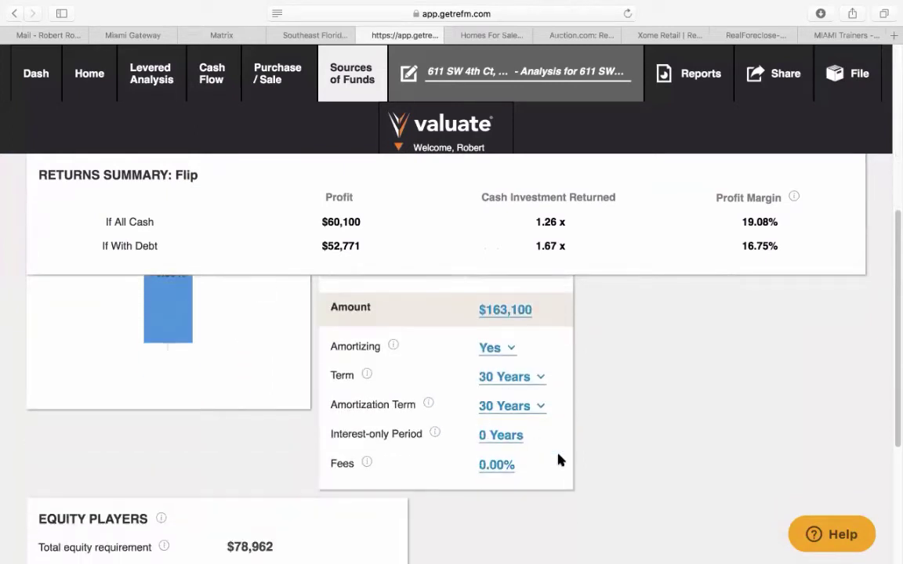
scroll(601, 451, up, 5)
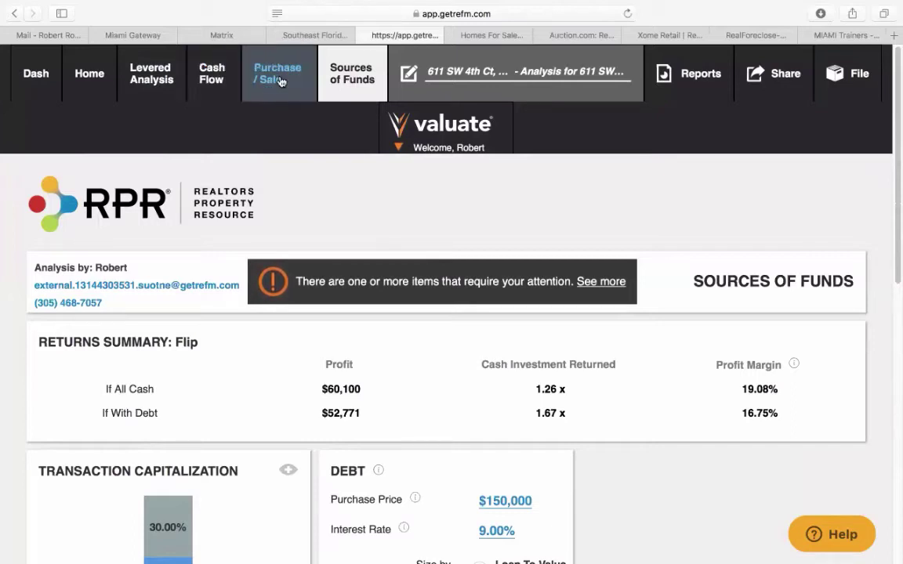
click(364, 35)
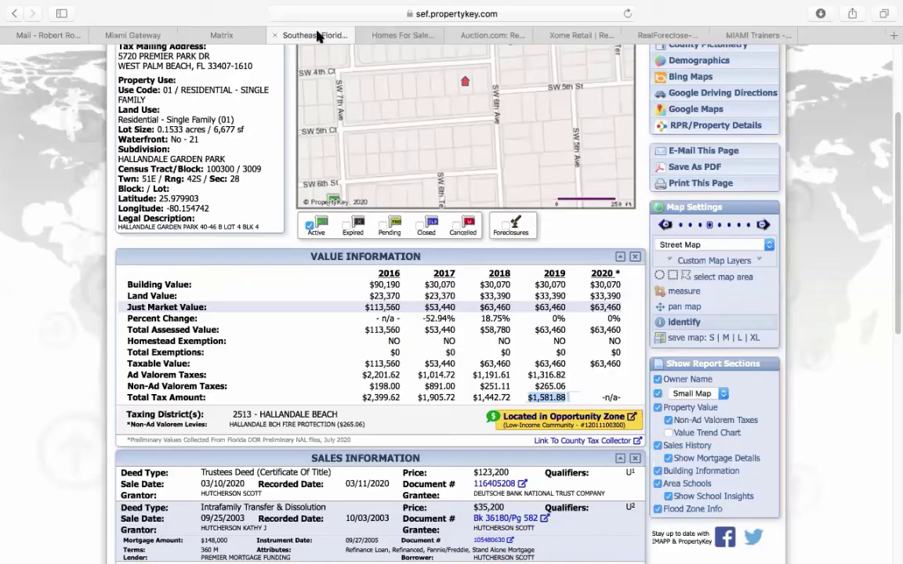
click(221, 35)
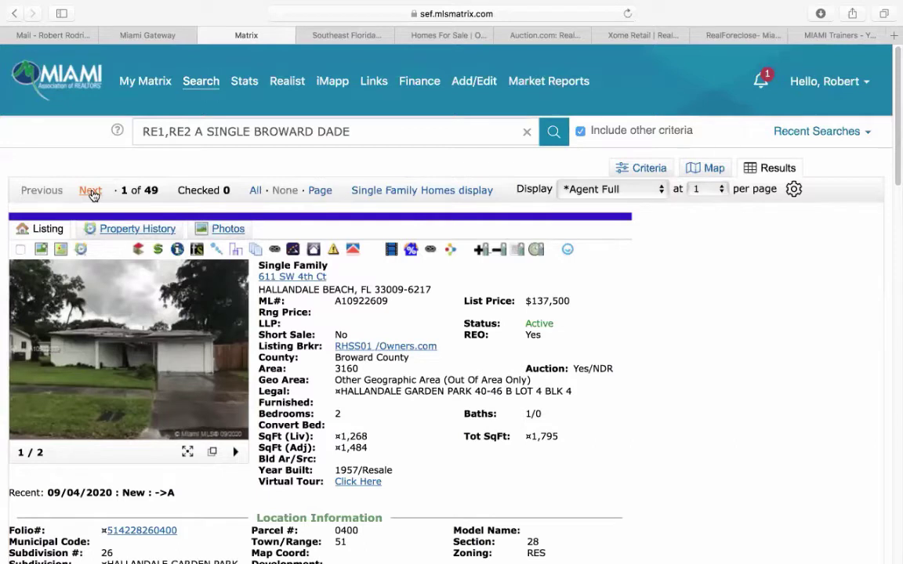
click(91, 192)
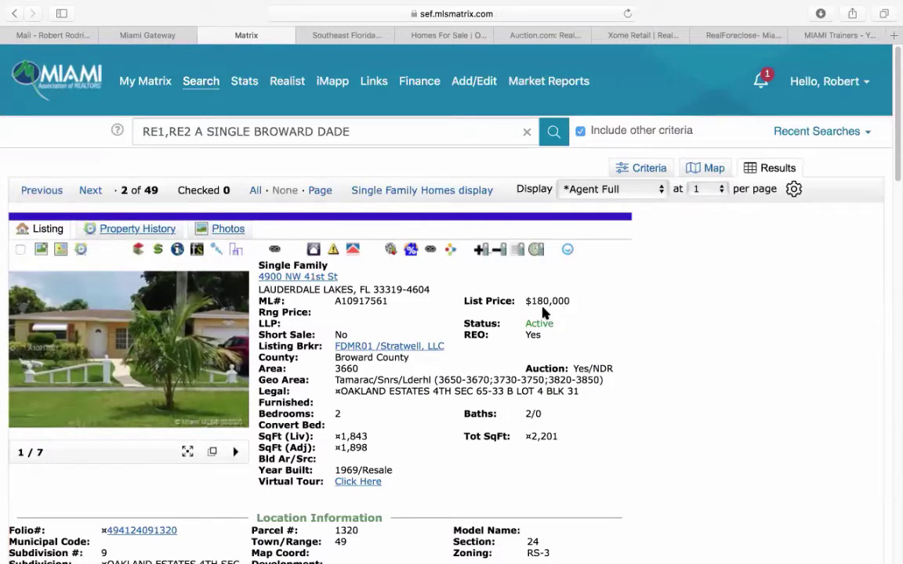
click(180, 251)
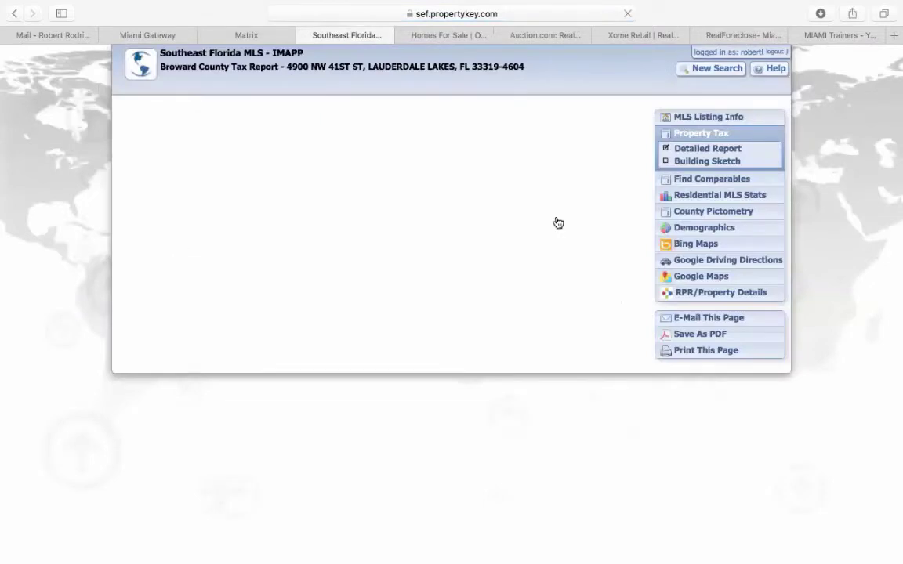
click(706, 179)
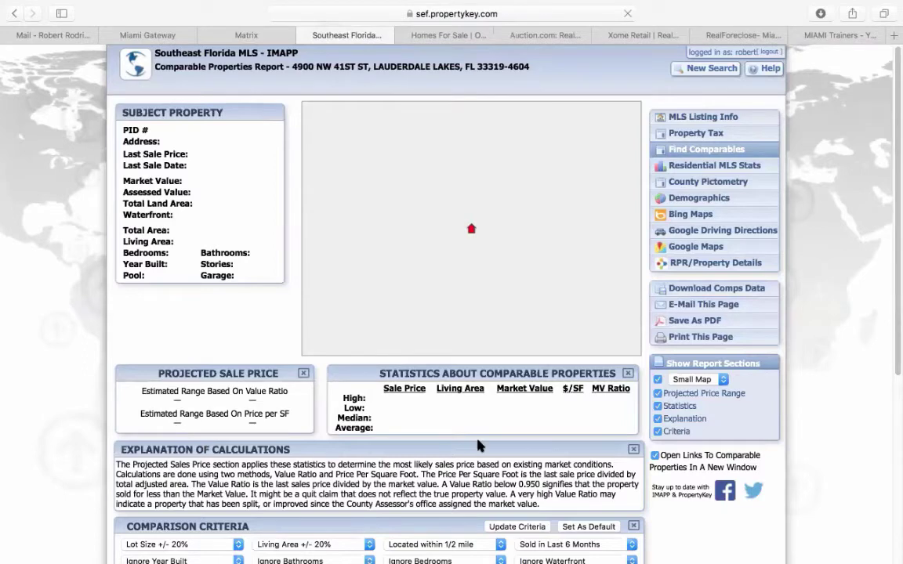
scroll(498, 427, down, 5)
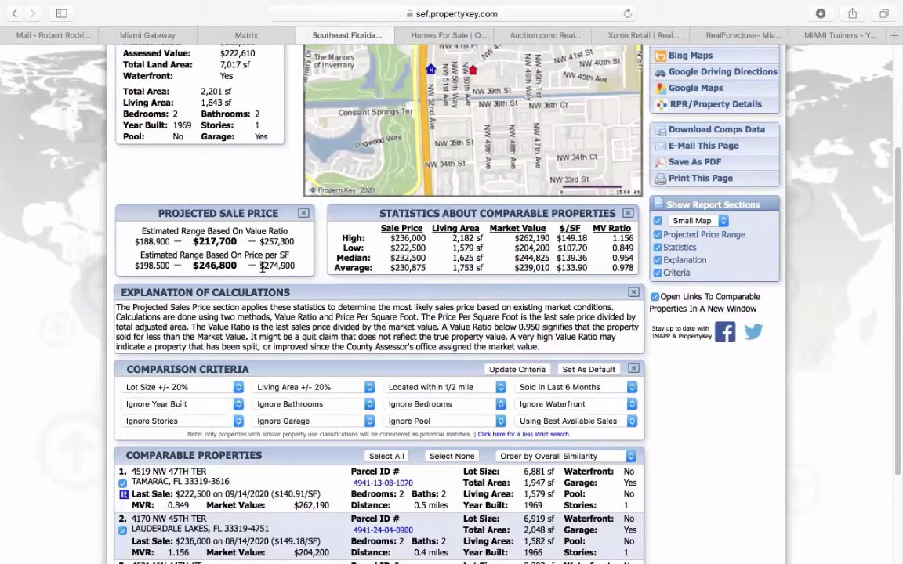
drag(262, 267, 294, 267)
click(249, 35)
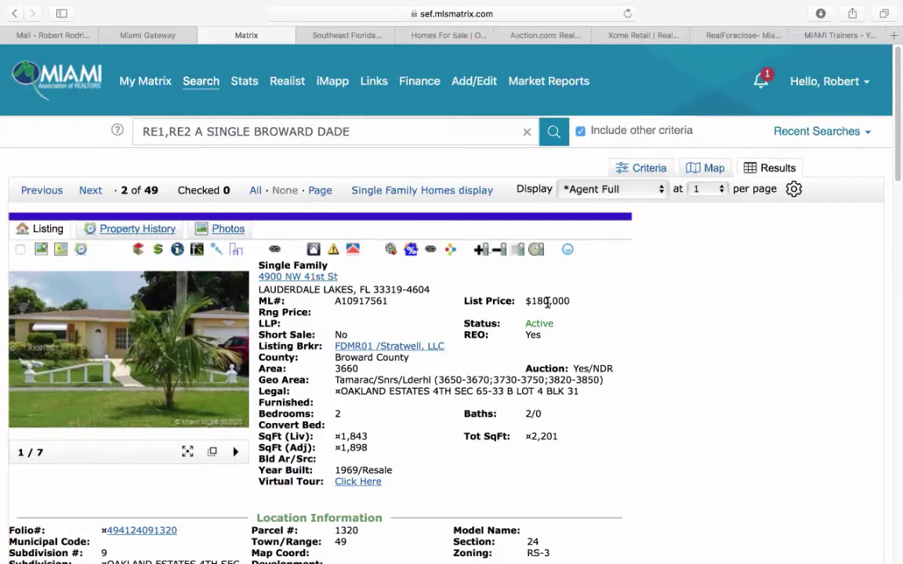
- Recheck the $274,900 projected sale price in the IMAPP comparables report, then return to Matrix
click(333, 36)
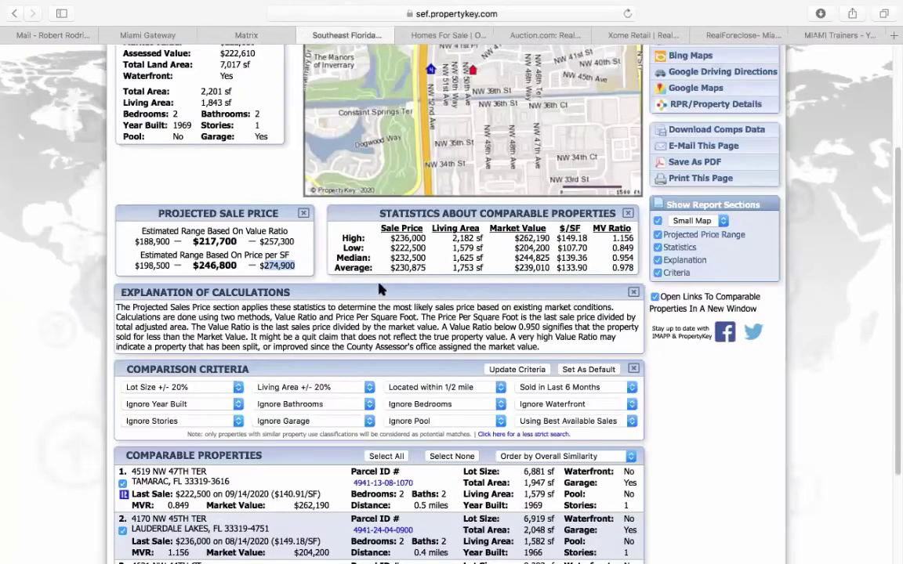
double_click(280, 266)
click(235, 35)
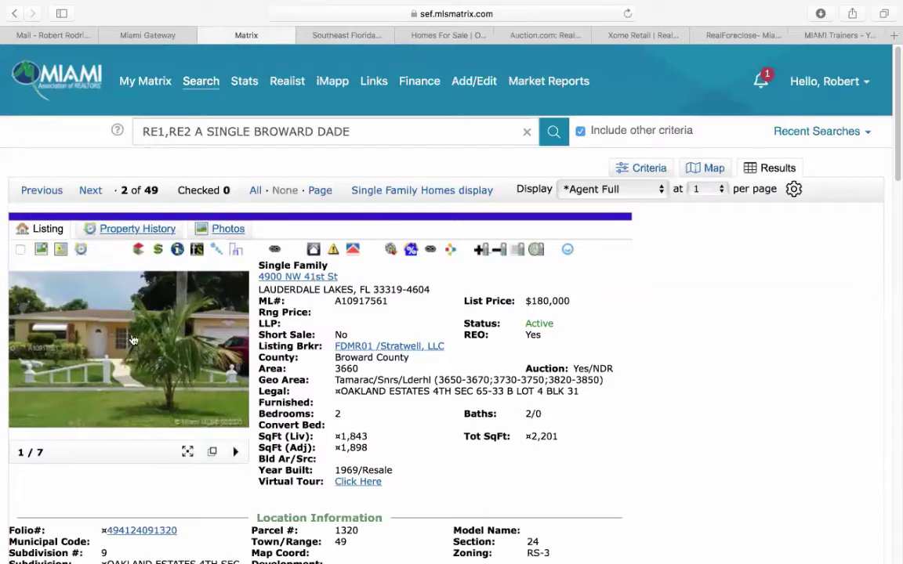
click(119, 306)
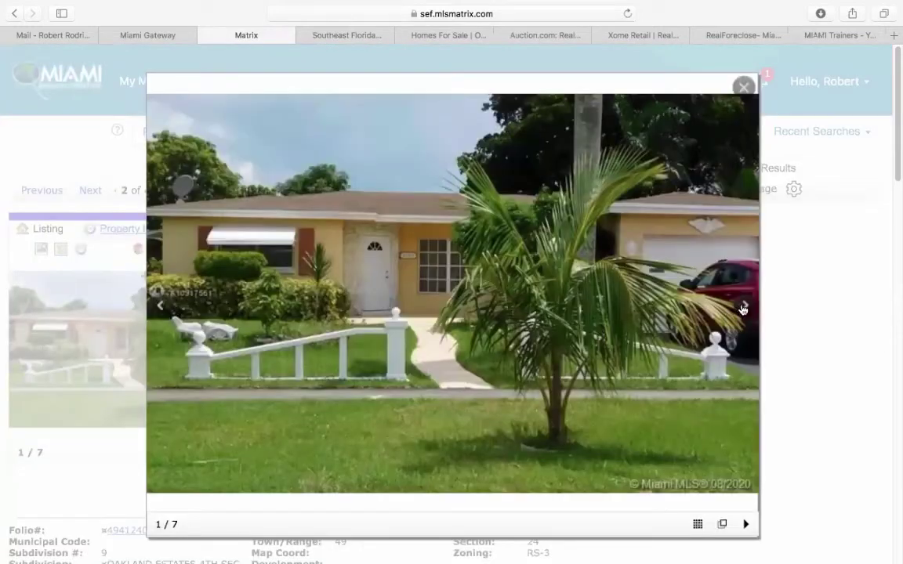
click(742, 307)
click(743, 308)
click(743, 308)
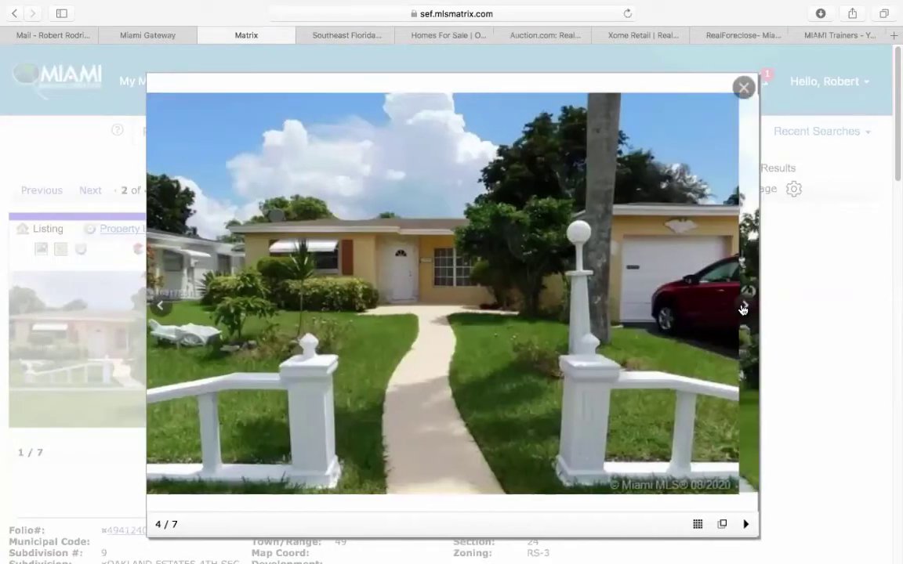
click(743, 309)
click(743, 308)
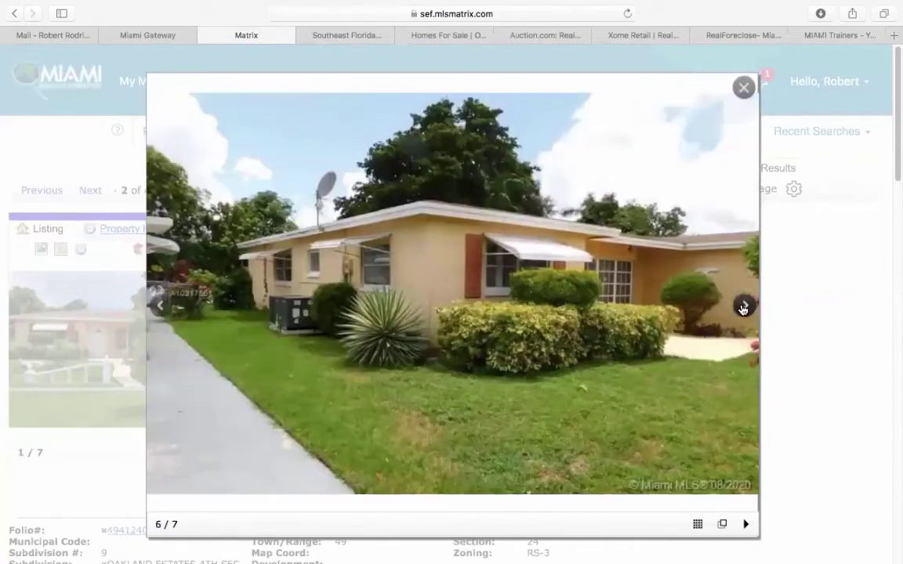
click(743, 308)
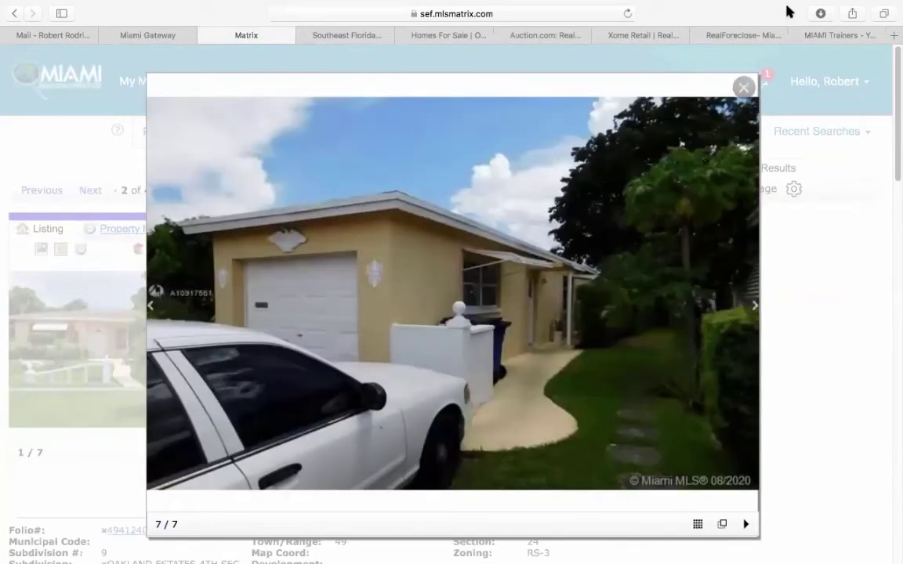
click(744, 86)
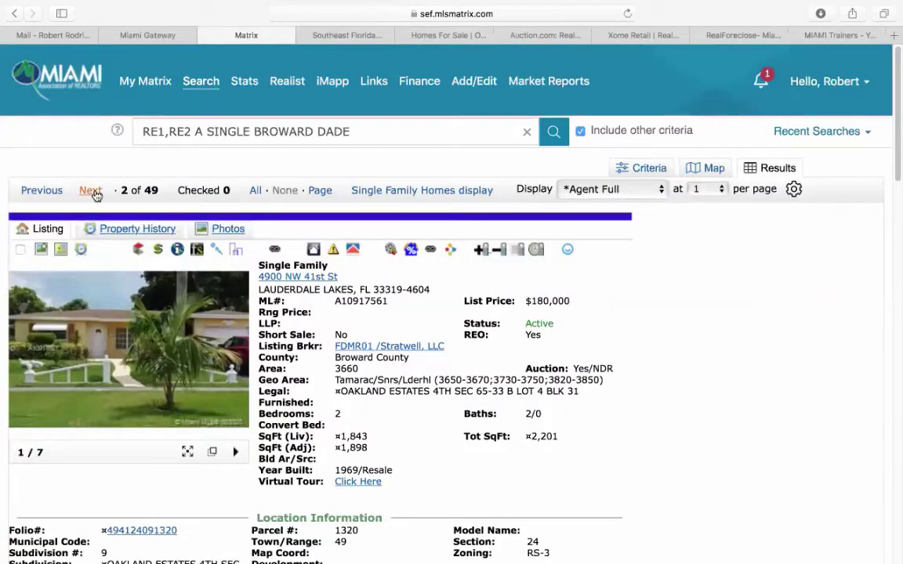
click(91, 192)
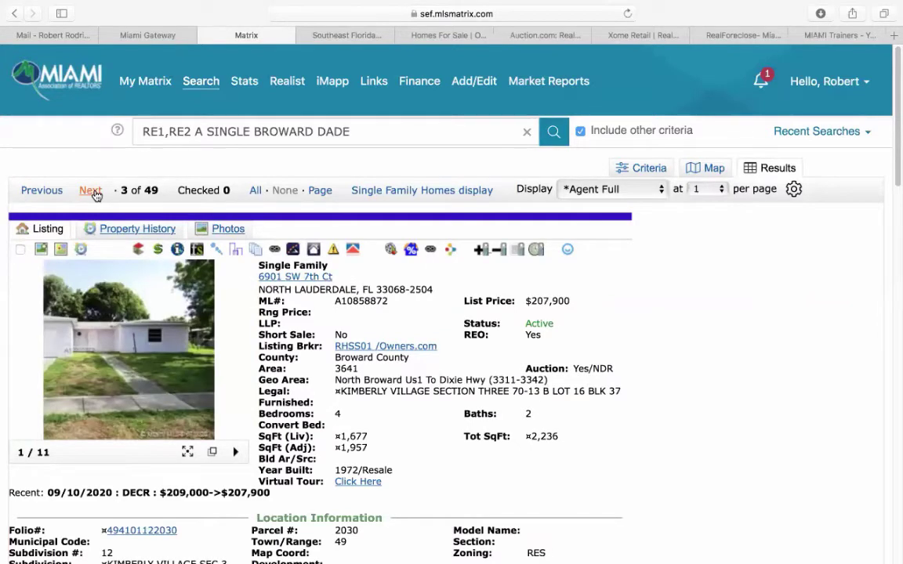
click(91, 192)
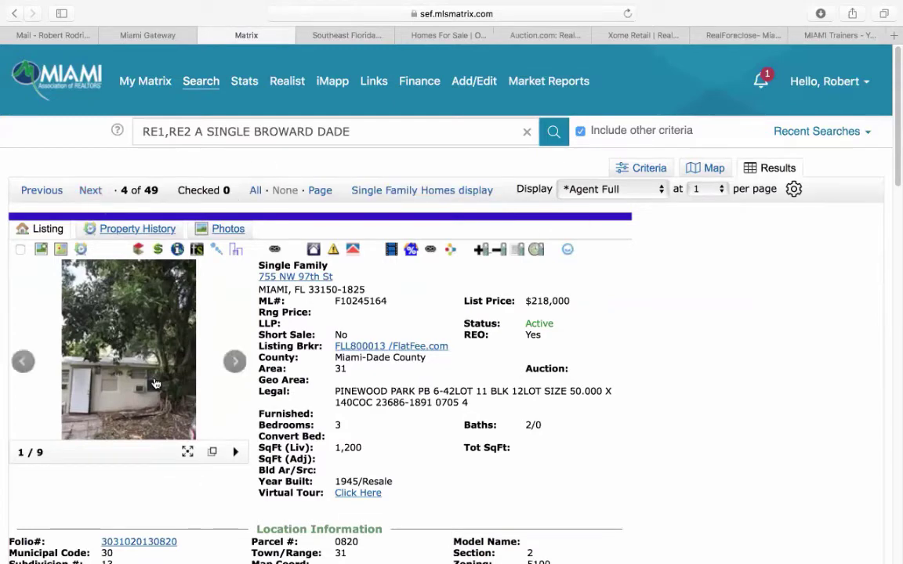
click(143, 345)
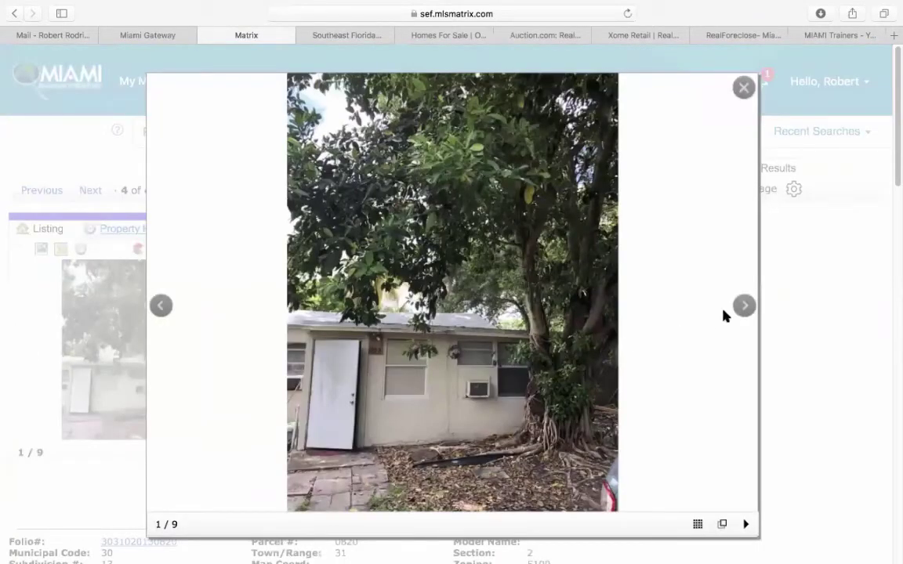
click(744, 306)
click(744, 306)
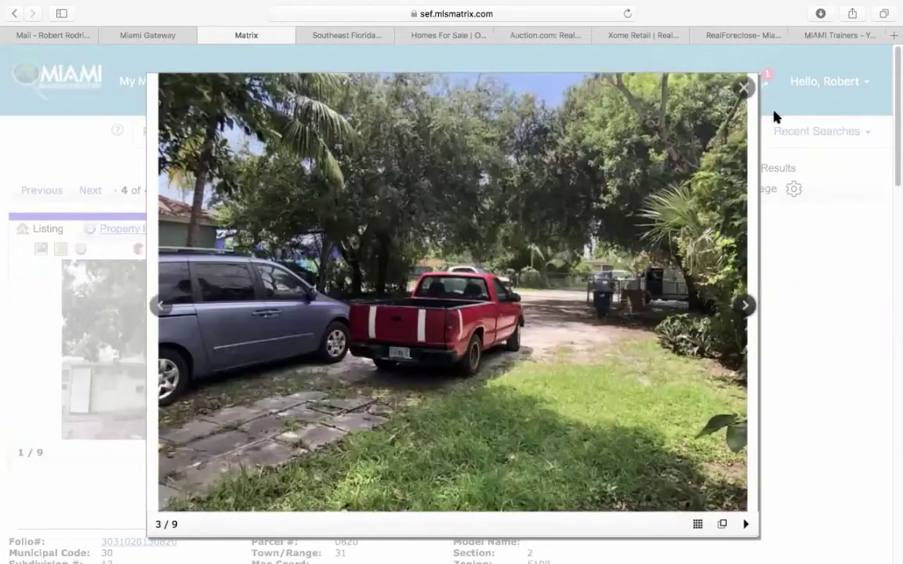
click(743, 87)
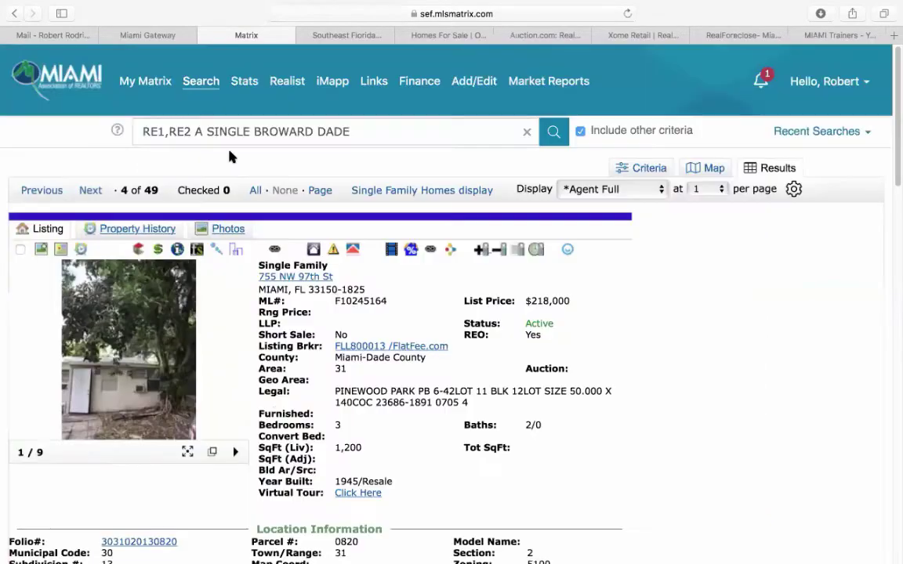
click(91, 192)
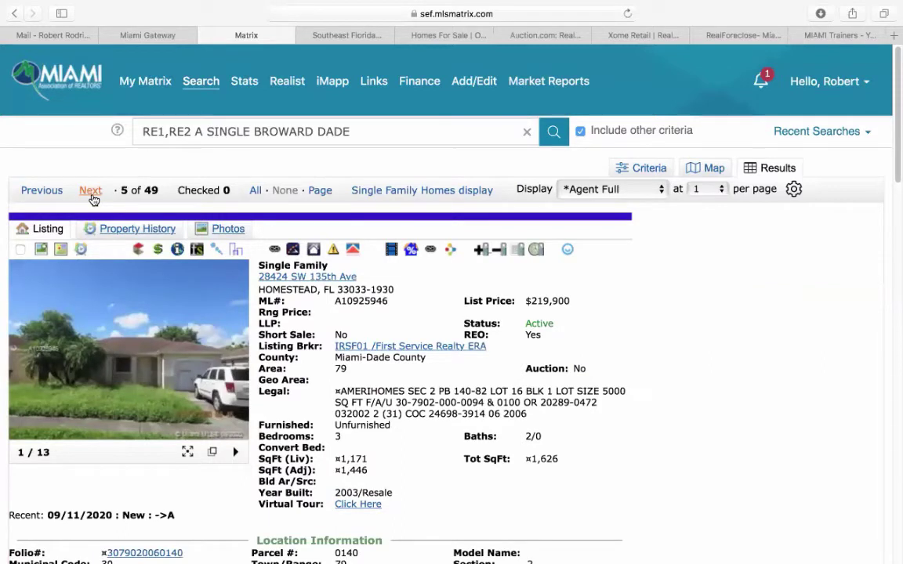
click(91, 193)
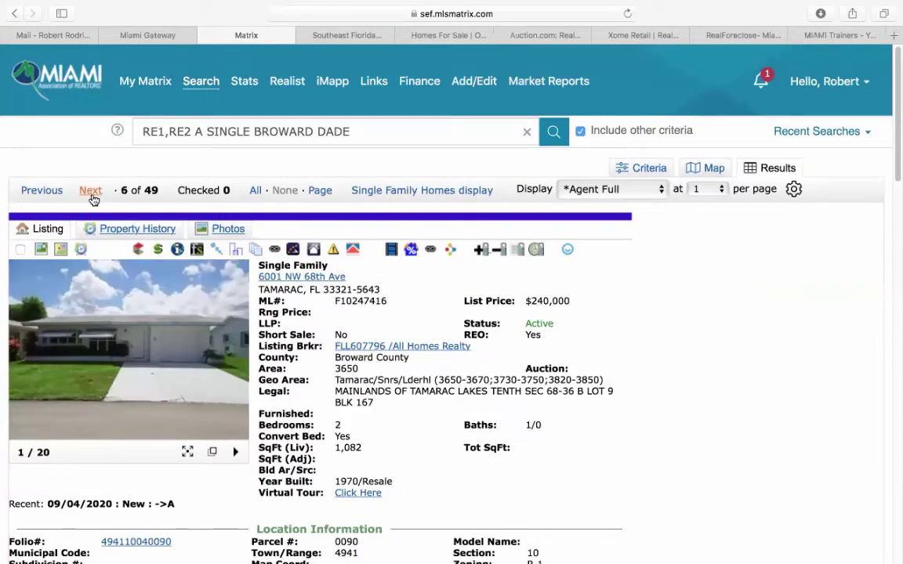
click(91, 193)
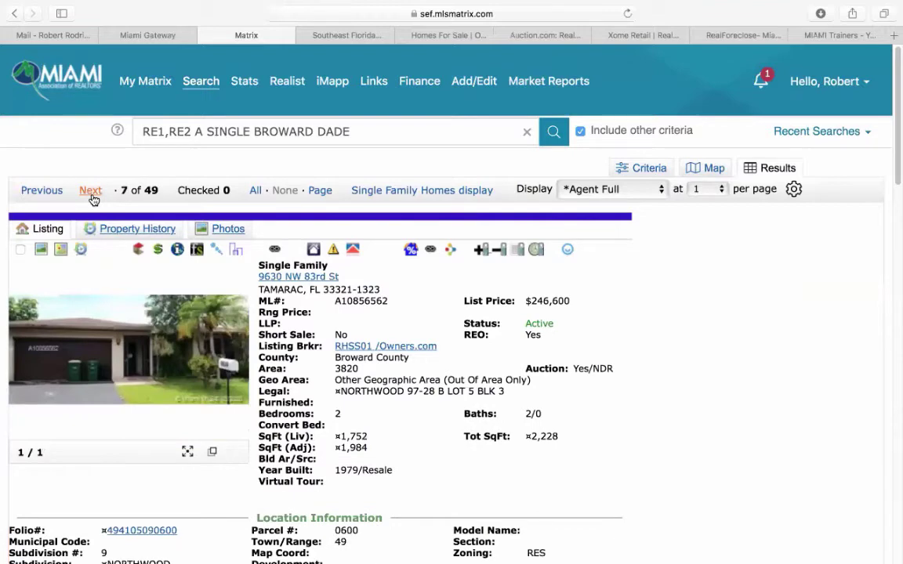
click(91, 193)
click(96, 193)
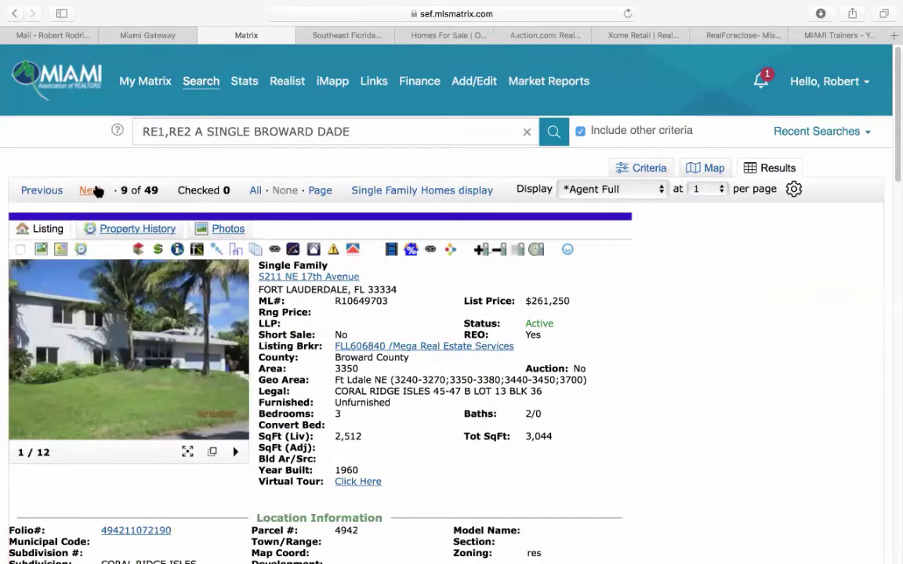
click(96, 193)
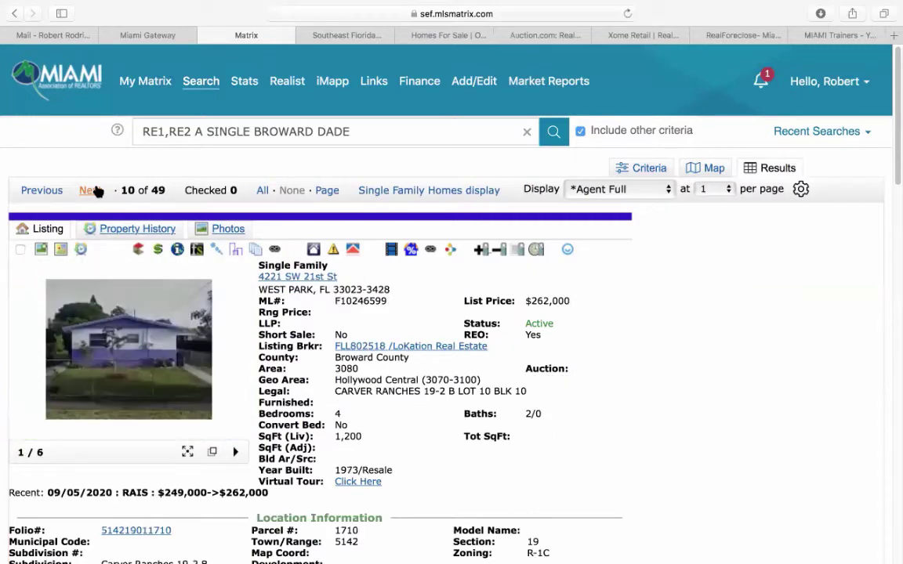
click(96, 193)
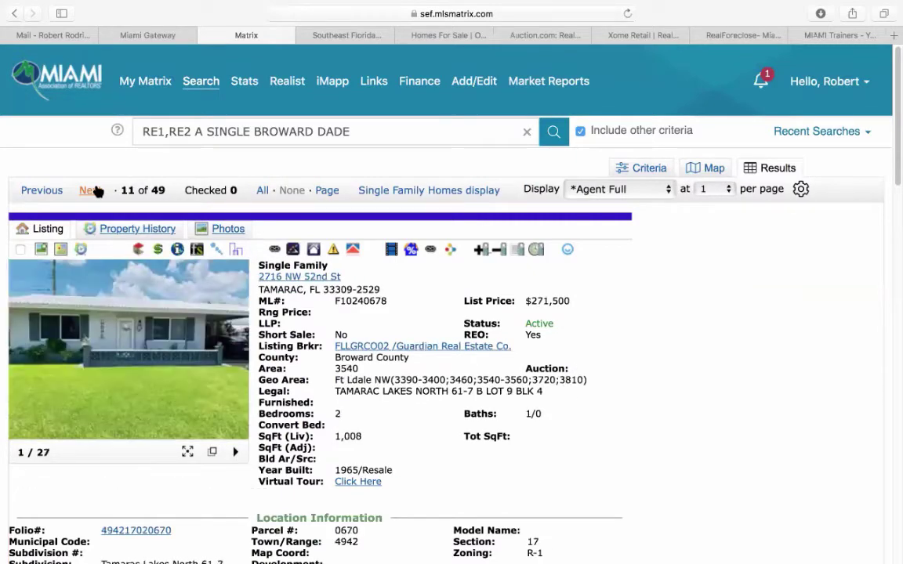
click(96, 192)
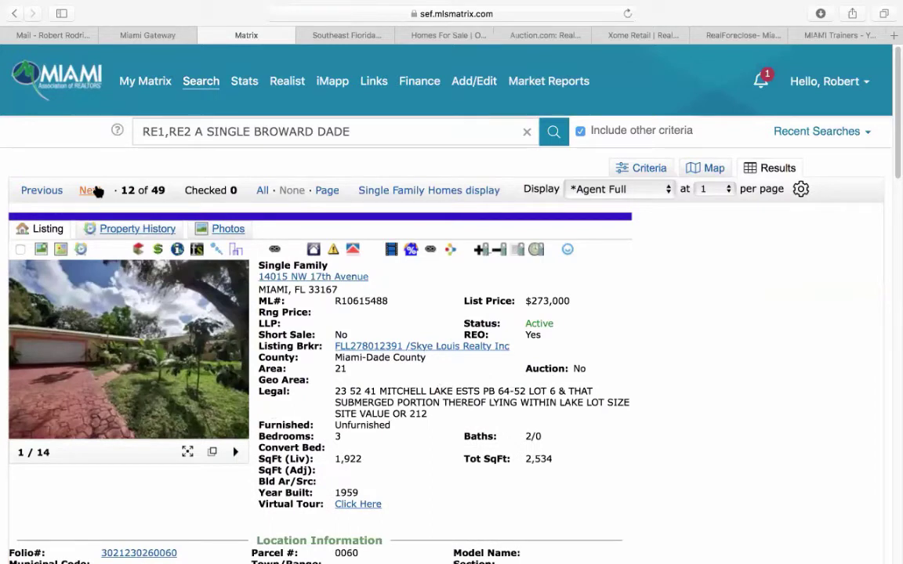
mouse_move(92, 314)
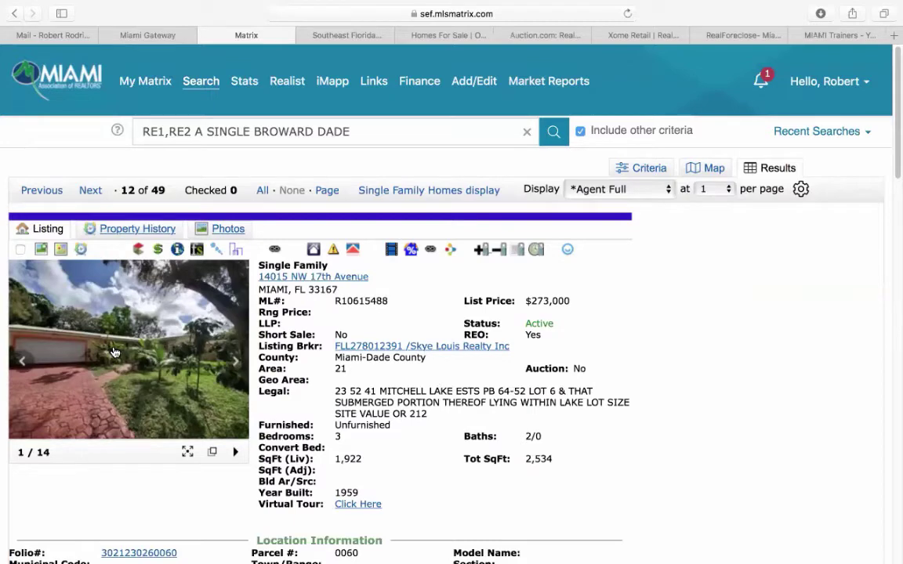
click(98, 284)
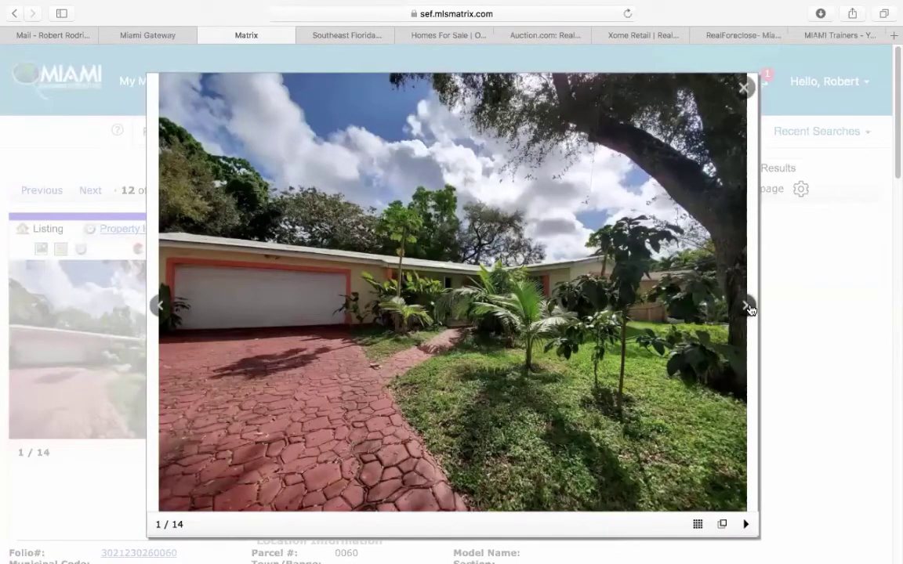
click(746, 305)
click(745, 305)
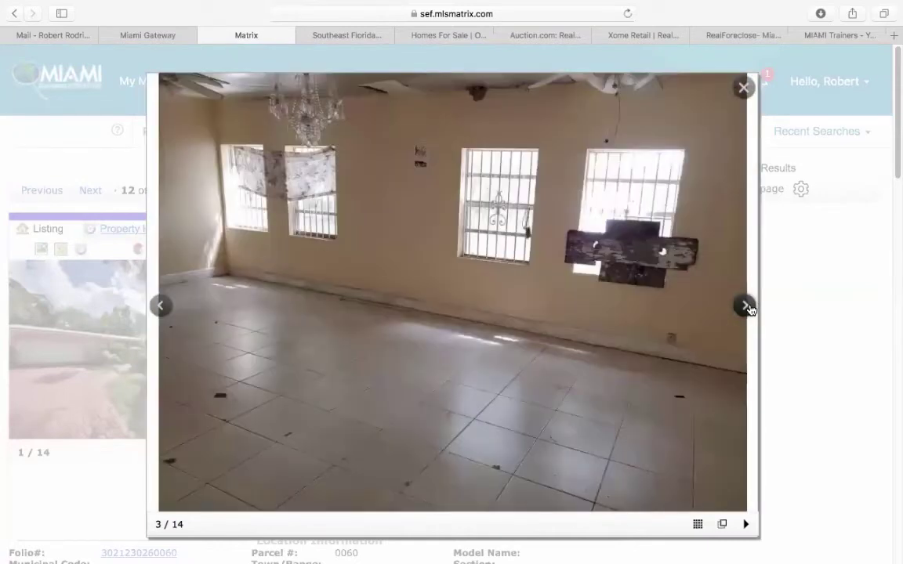
click(745, 306)
click(746, 306)
click(745, 306)
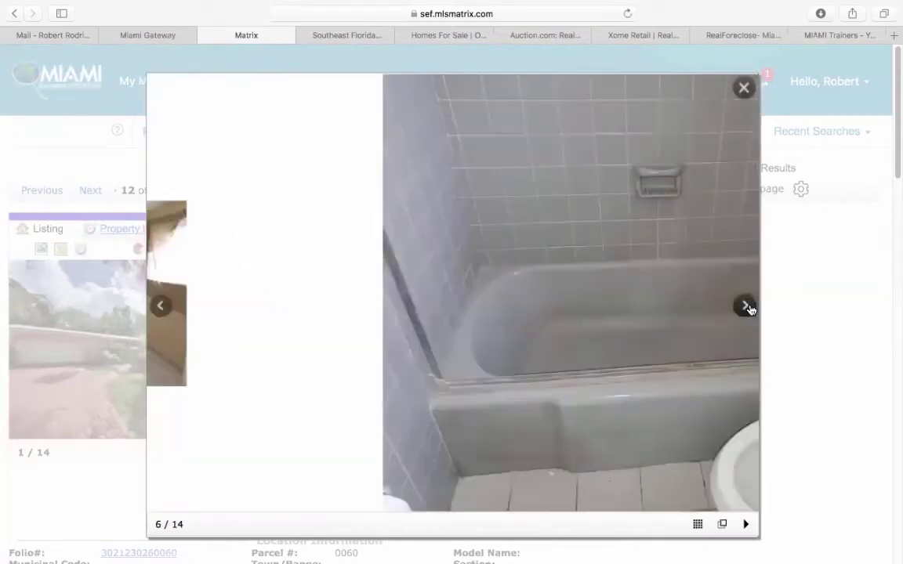
click(745, 305)
click(745, 306)
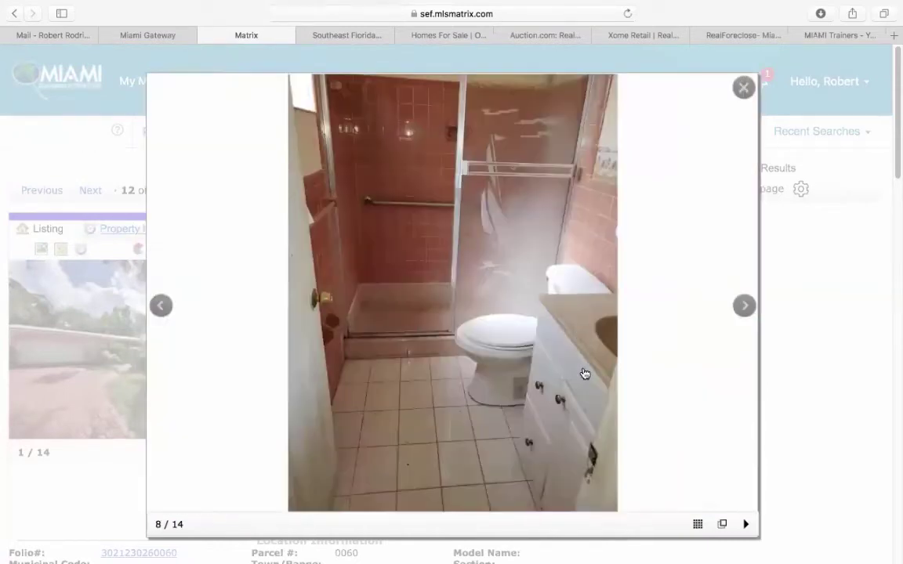
click(744, 305)
click(744, 306)
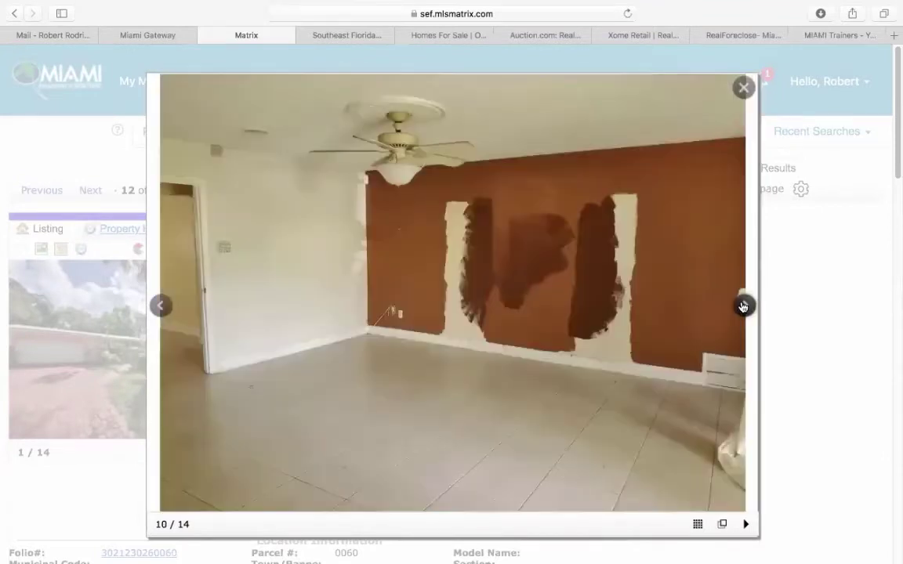
click(744, 305)
click(744, 305)
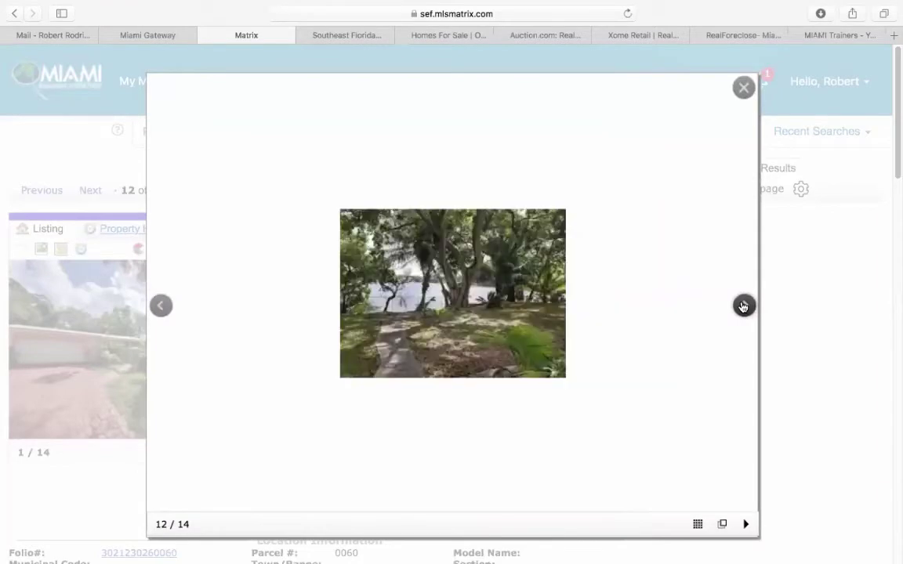
click(744, 306)
click(744, 306)
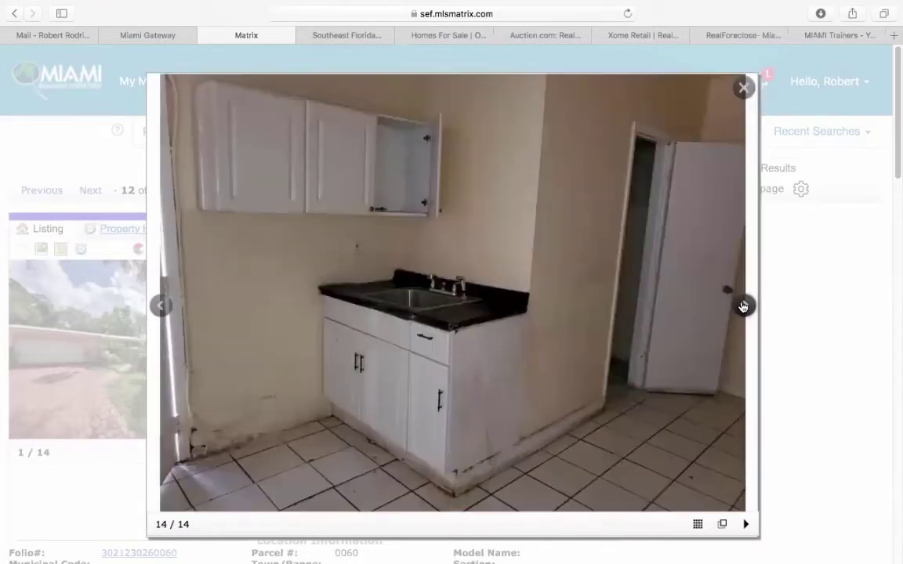
click(744, 306)
click(744, 306)
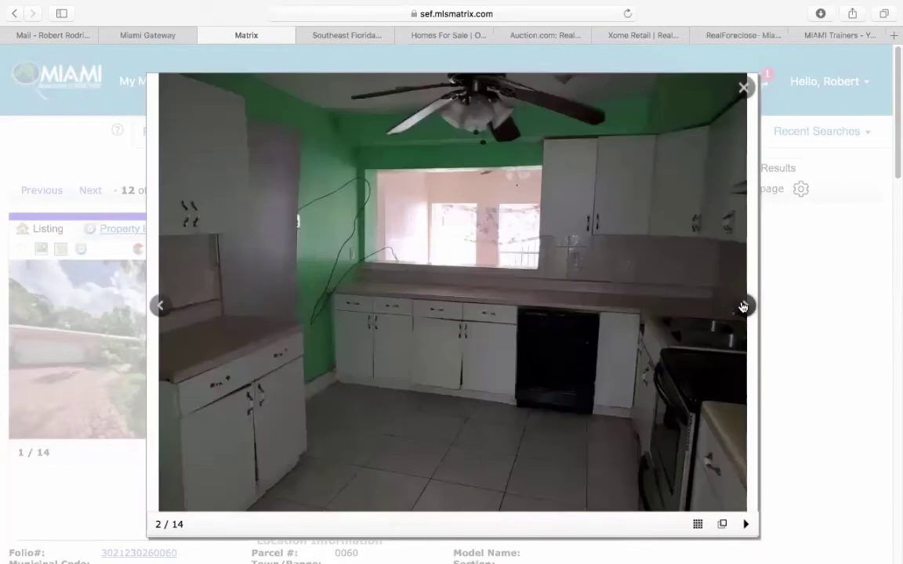
click(744, 306)
click(745, 98)
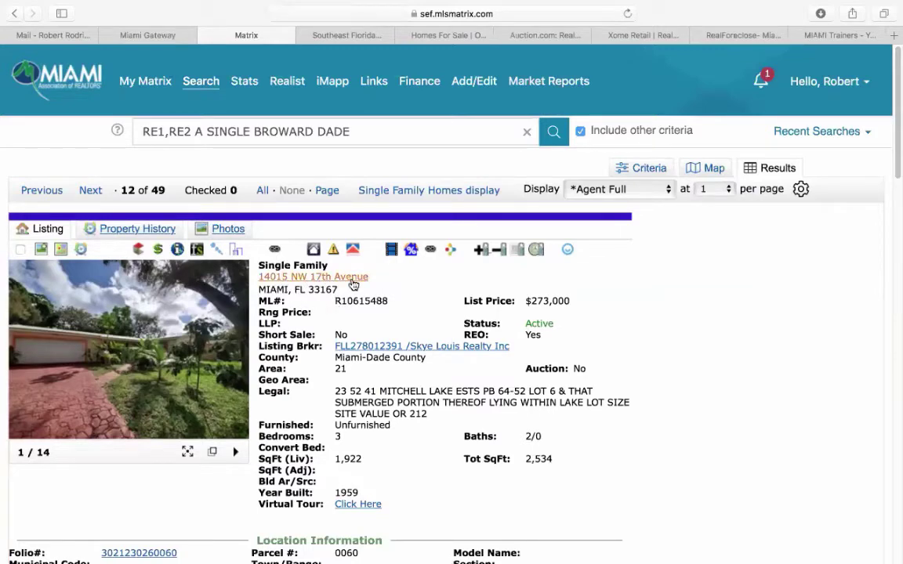
scroll(439, 381, down, 1)
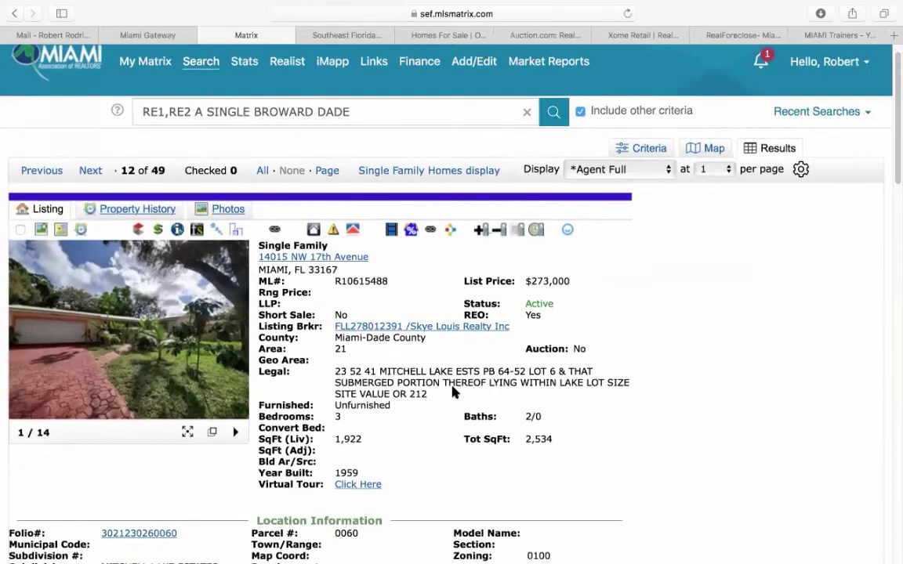
scroll(435, 398, down, 4)
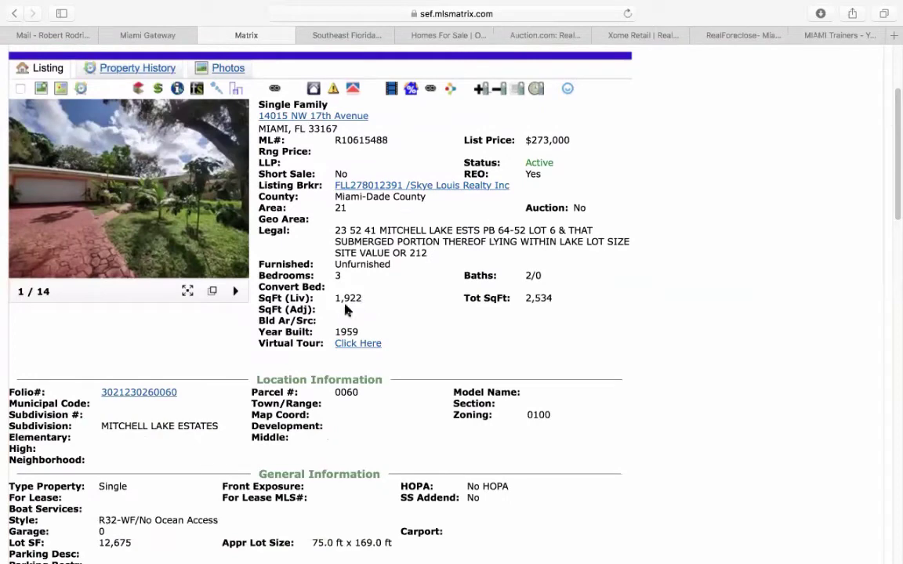
scroll(373, 300, down, 2)
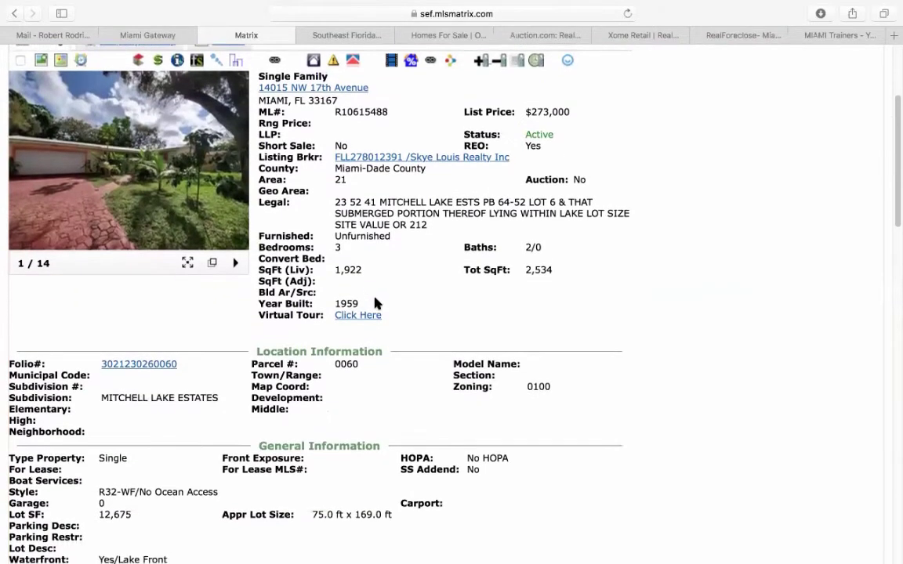
scroll(152, 368, down, 2)
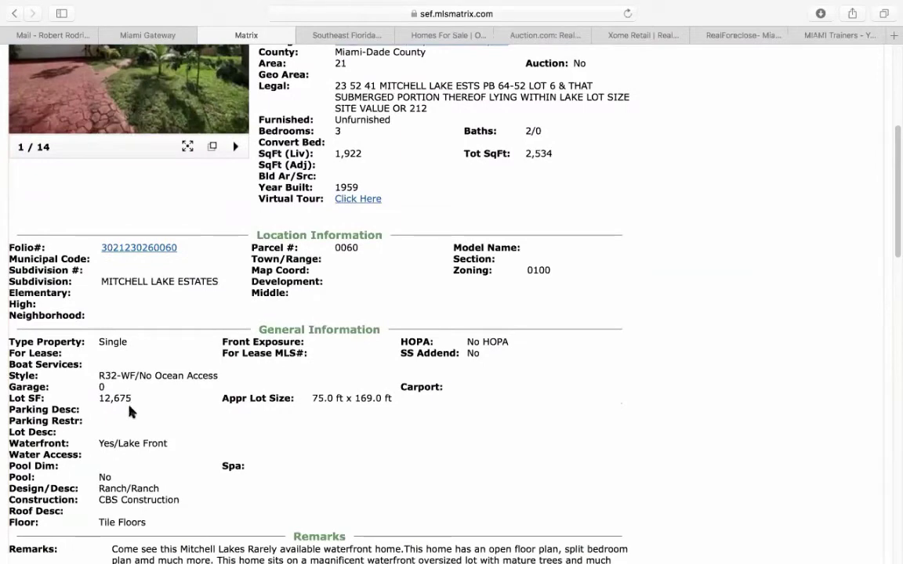
scroll(212, 419, up, 5)
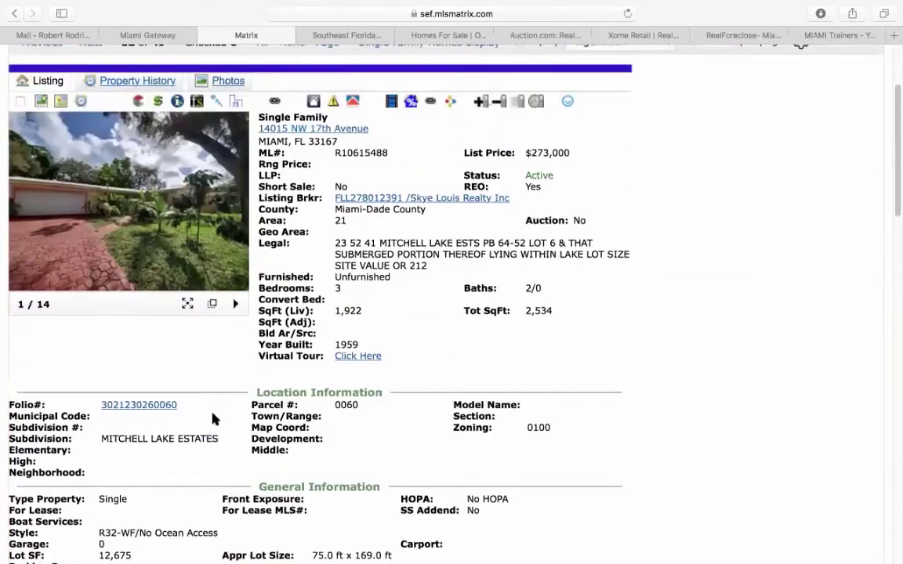
scroll(213, 419, up, 2)
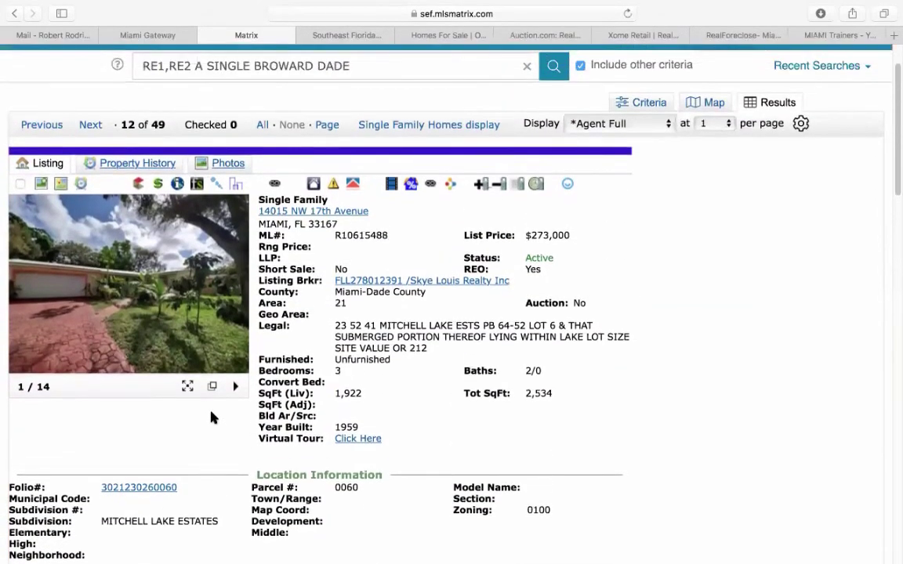
click(175, 183)
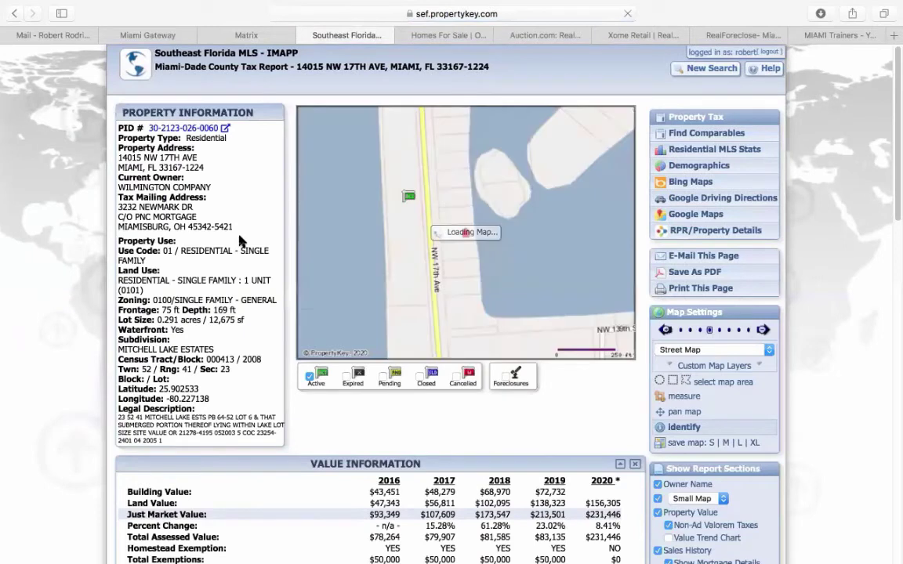
click(710, 135)
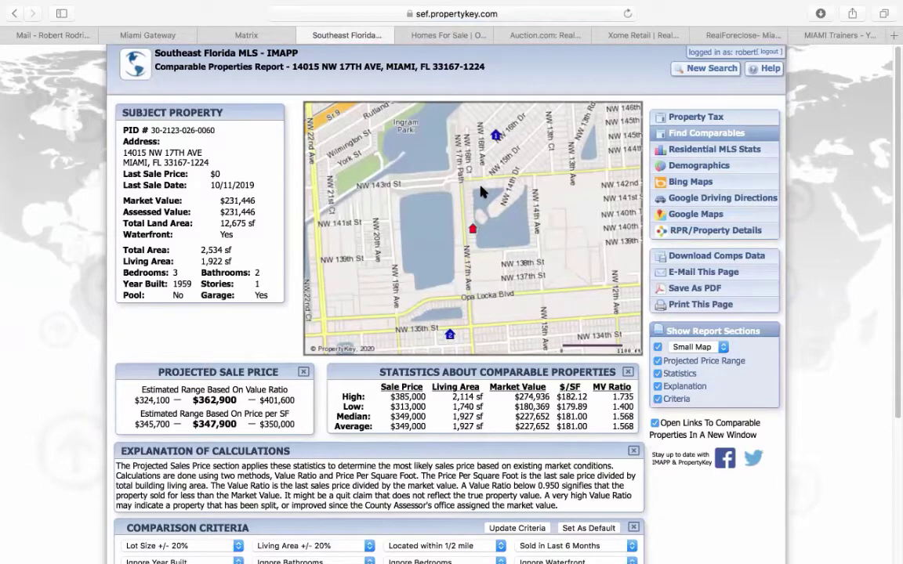
drag(263, 424, 300, 428)
click(246, 36)
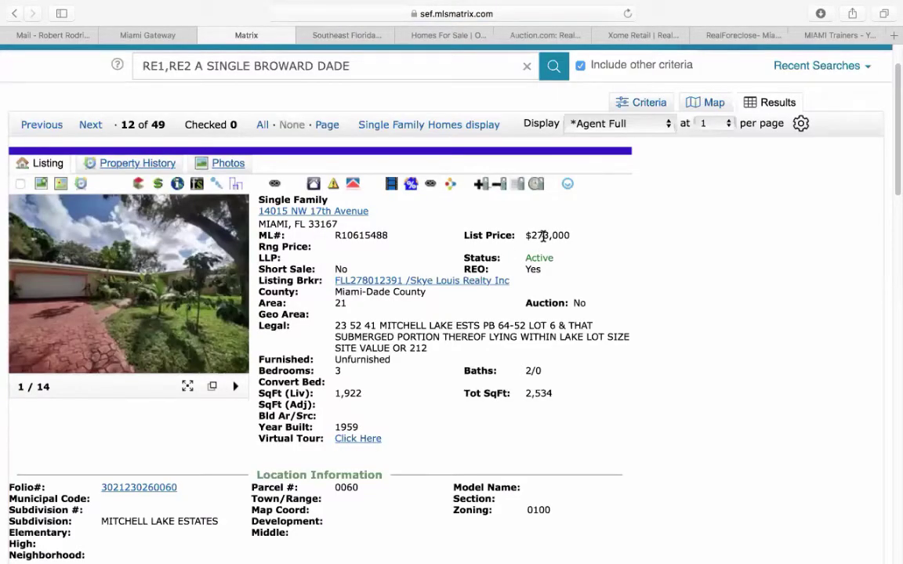
click(90, 125)
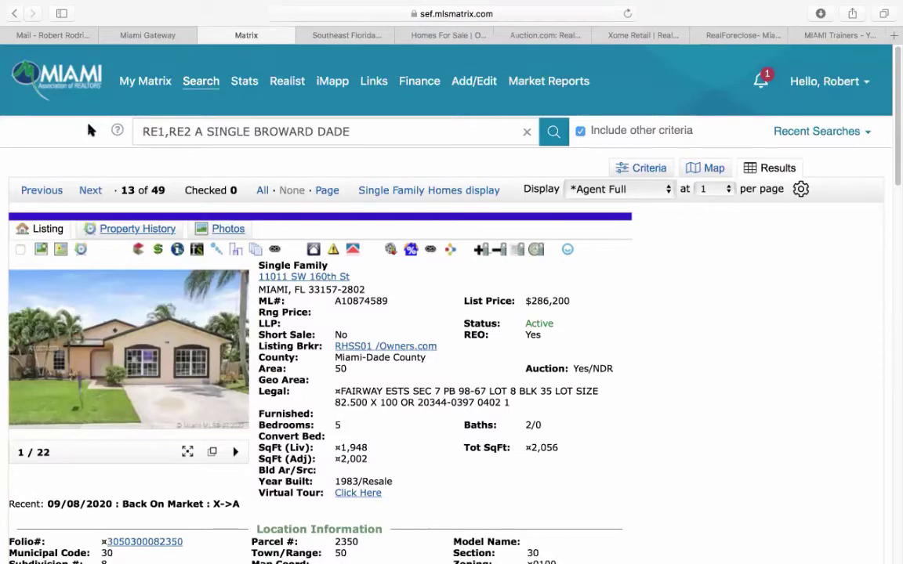
click(121, 307)
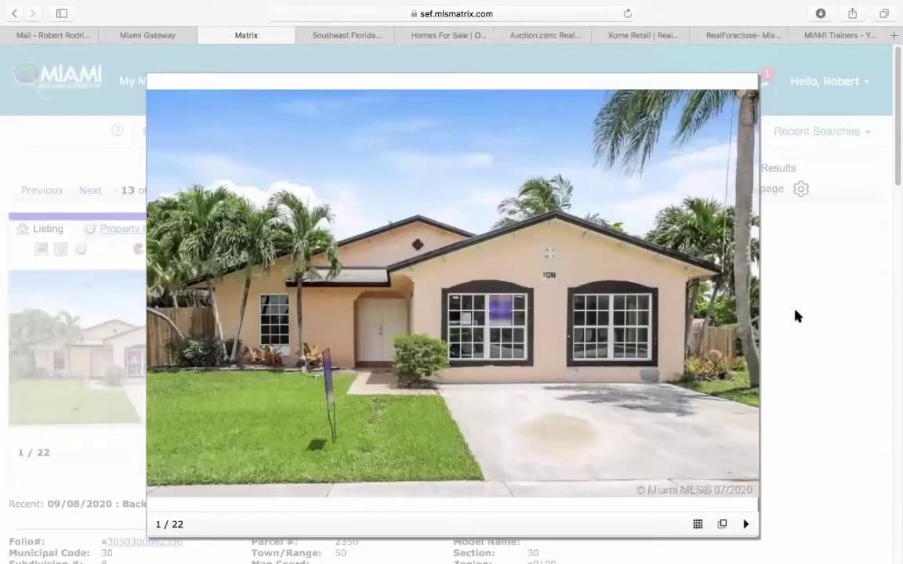
click(747, 307)
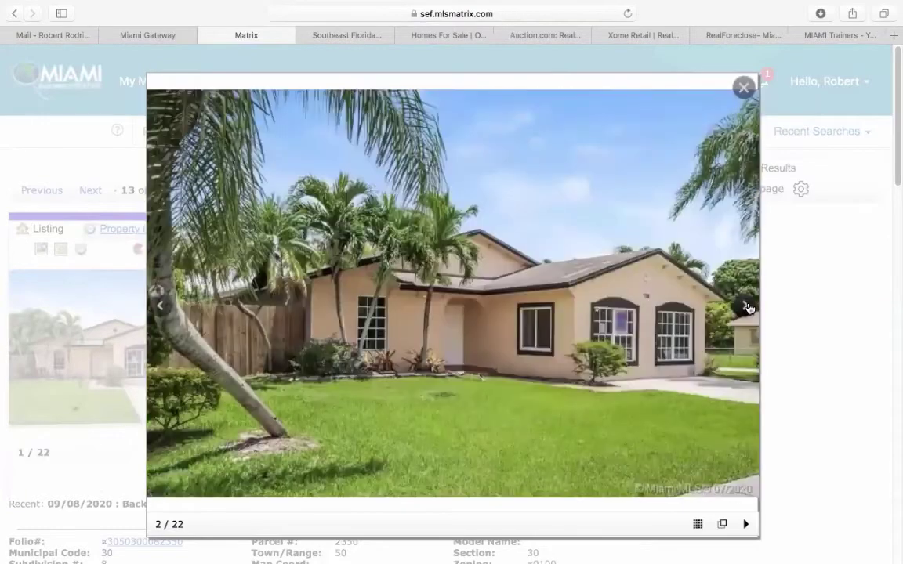
click(747, 307)
click(747, 308)
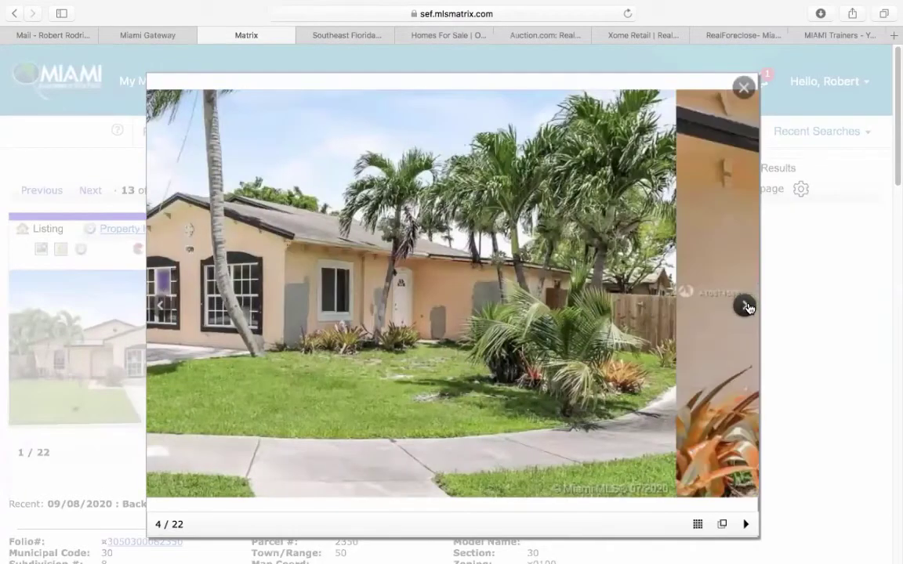
click(747, 307)
click(747, 307)
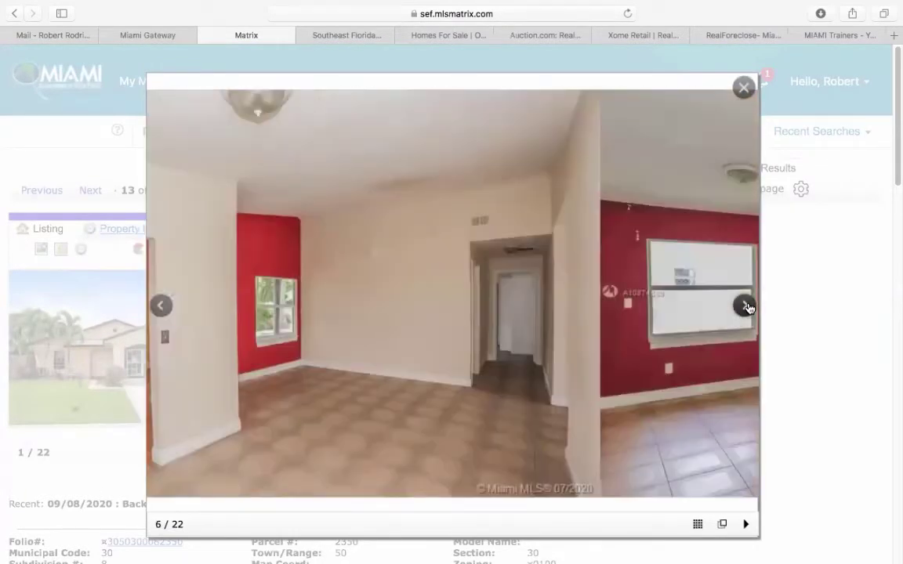
click(747, 307)
click(747, 308)
click(747, 308)
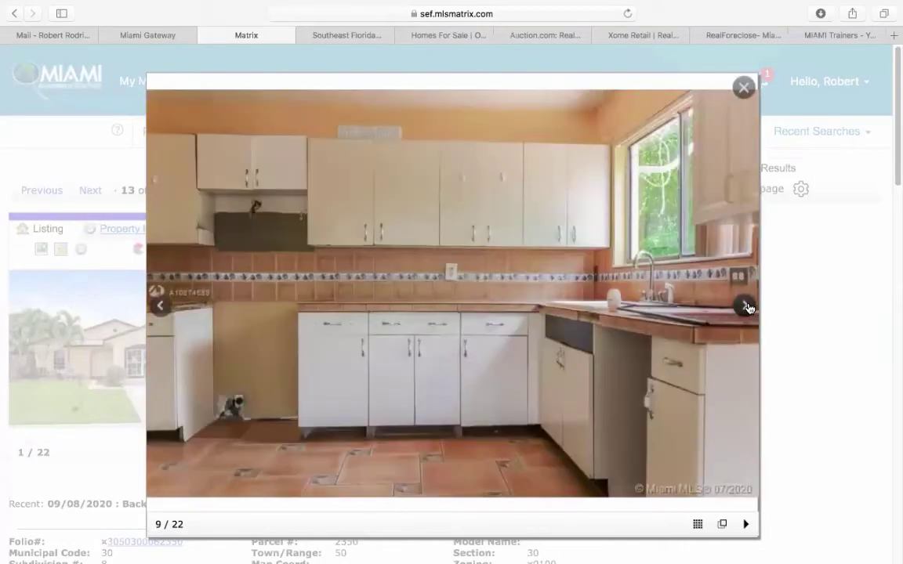
click(747, 308)
click(747, 308)
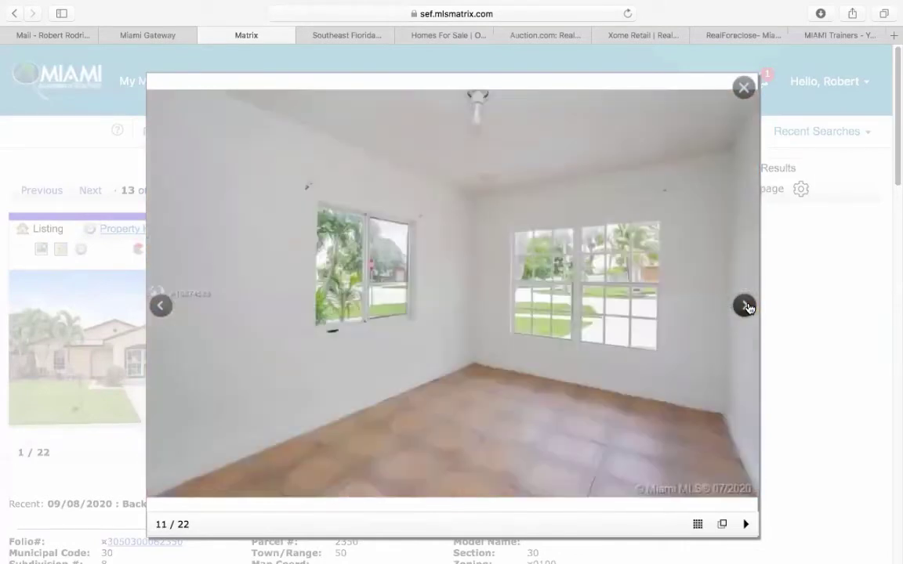
click(747, 307)
click(747, 307)
click(744, 87)
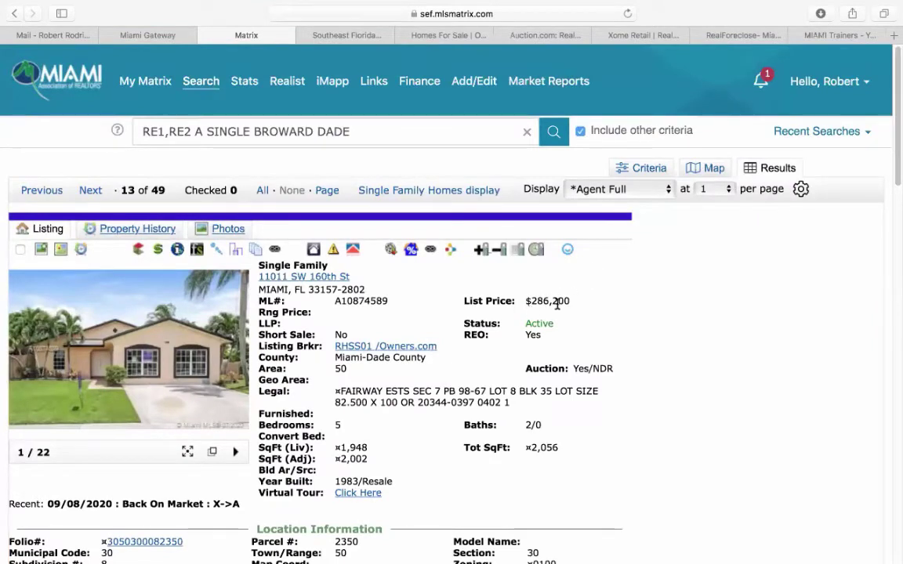
scroll(402, 395, down, 1)
scroll(402, 395, down, 3)
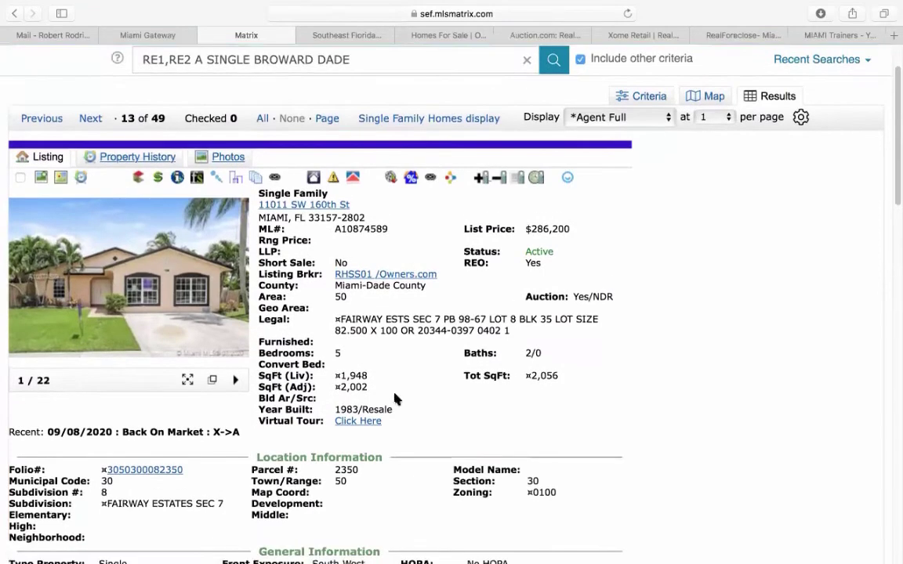
scroll(407, 380, down, 8)
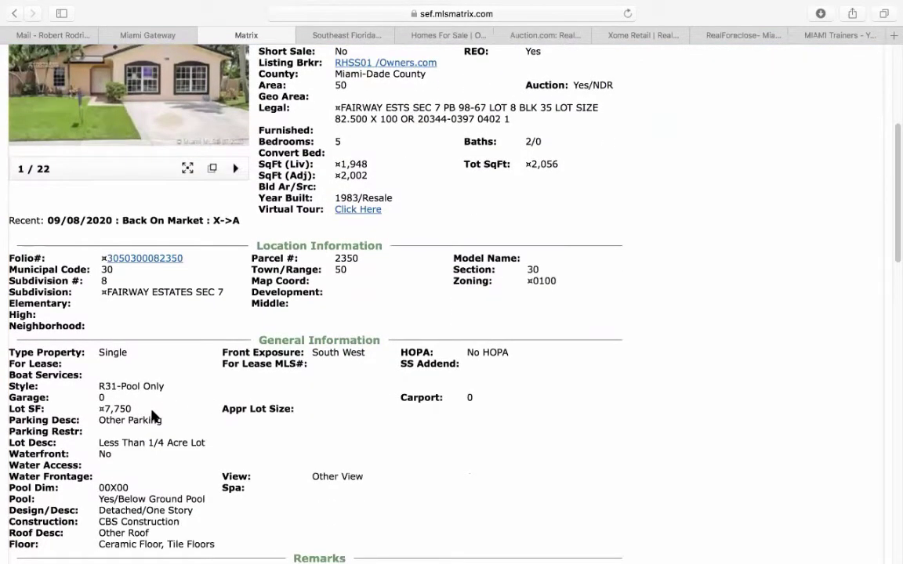
scroll(332, 406, up, 12)
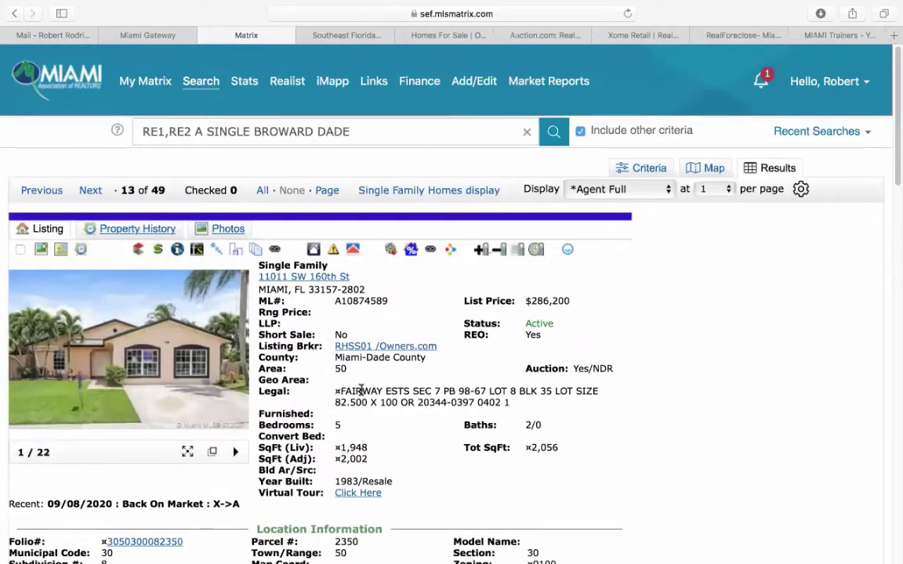
click(208, 324)
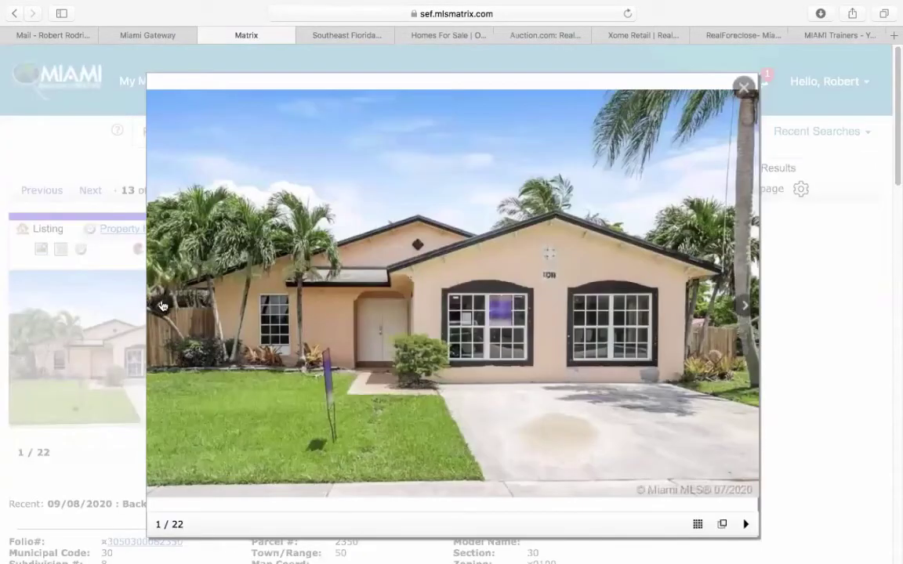
click(161, 306)
click(161, 305)
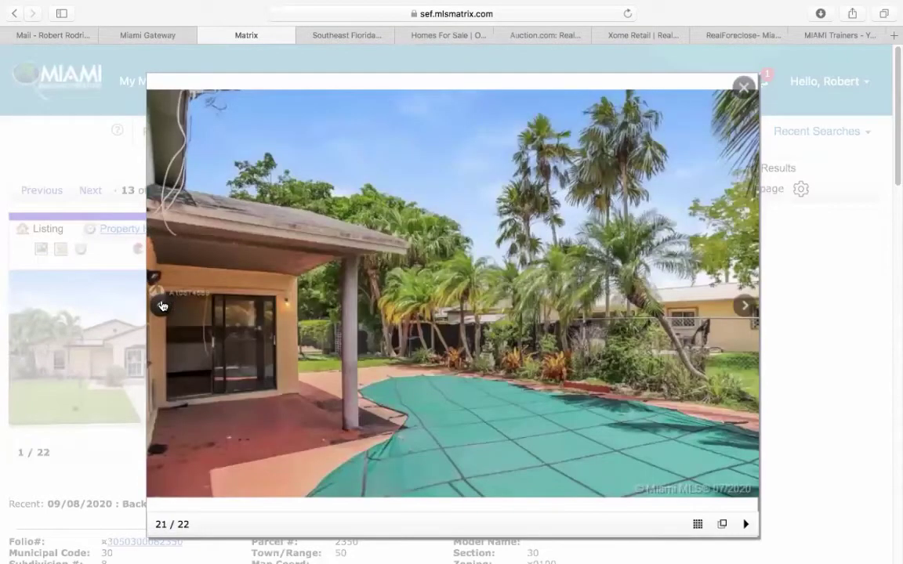
click(161, 306)
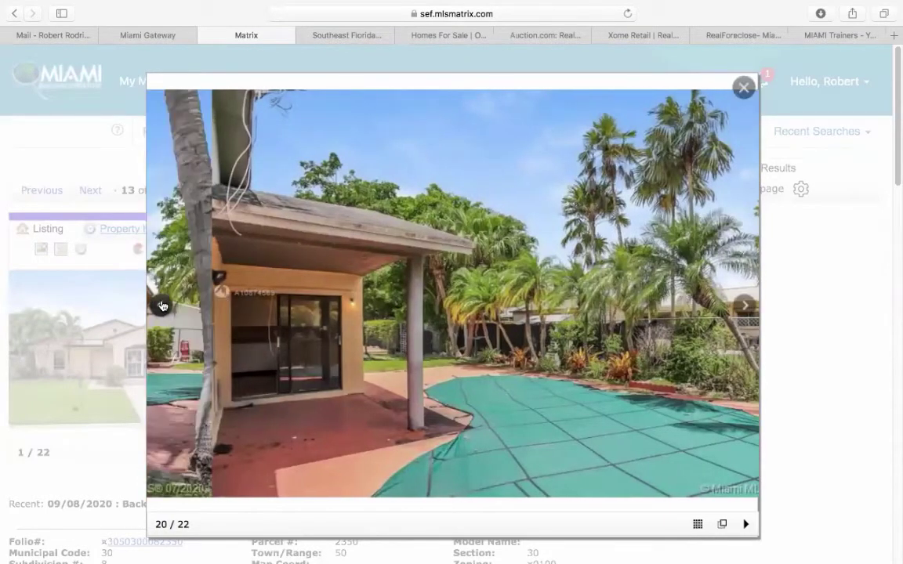
click(161, 305)
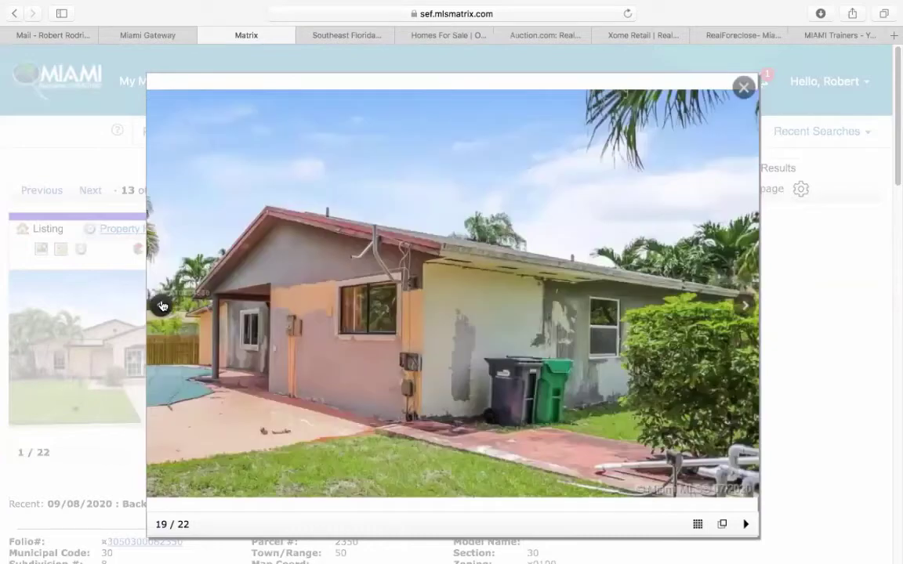
click(161, 306)
click(161, 306)
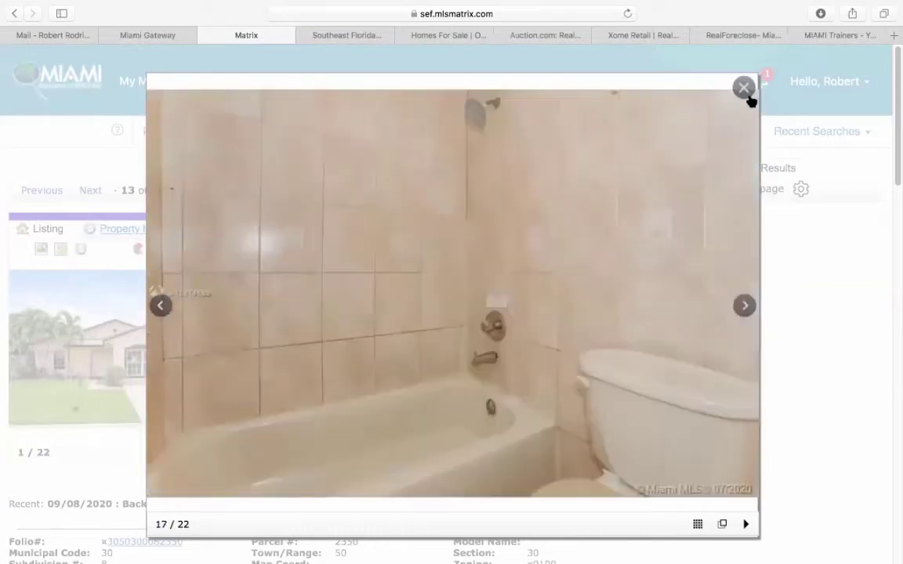
click(744, 88)
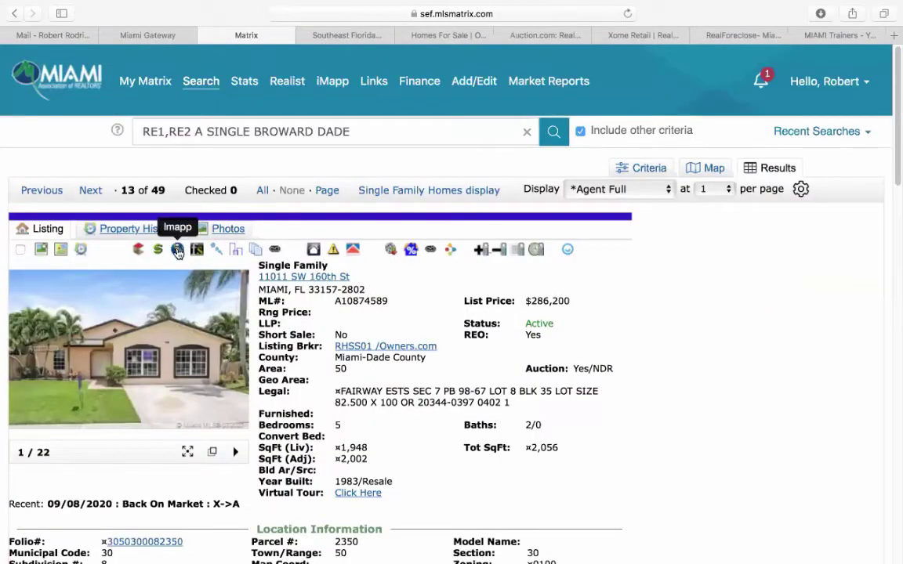
click(177, 249)
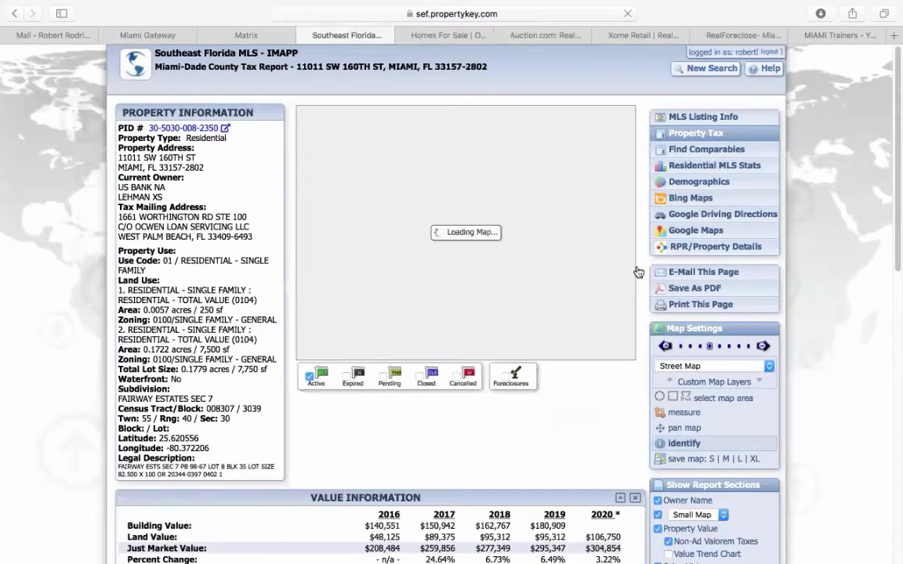
click(728, 154)
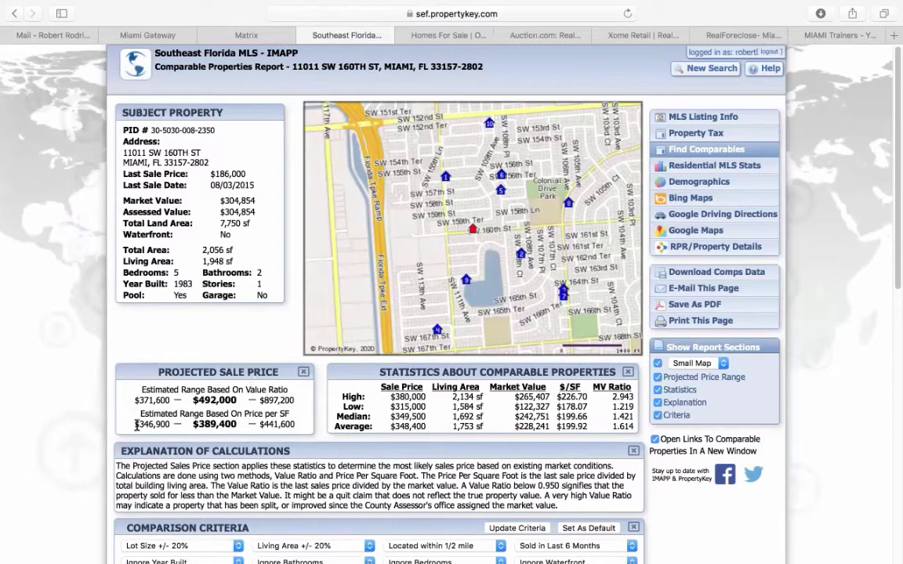
drag(135, 424, 295, 422)
double_click(213, 424)
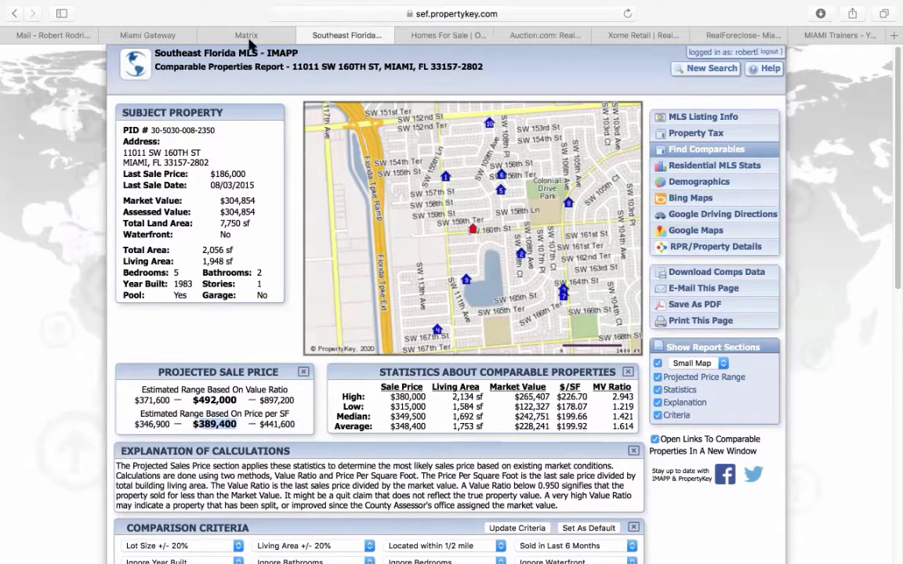
click(248, 35)
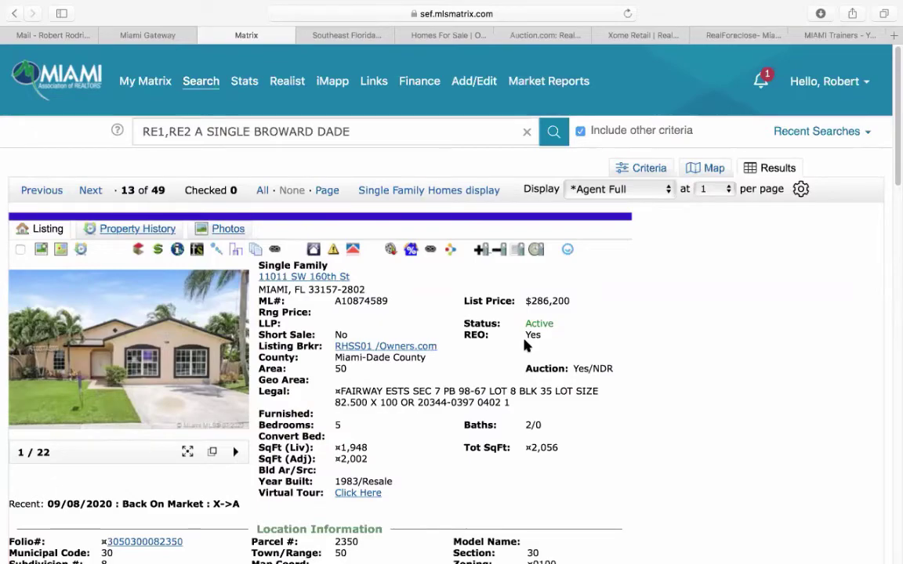
- Review the listing remarks and highlight the note directing buyers to HUBZU.com
scroll(527, 346, down, 10)
scroll(525, 341, down, 10)
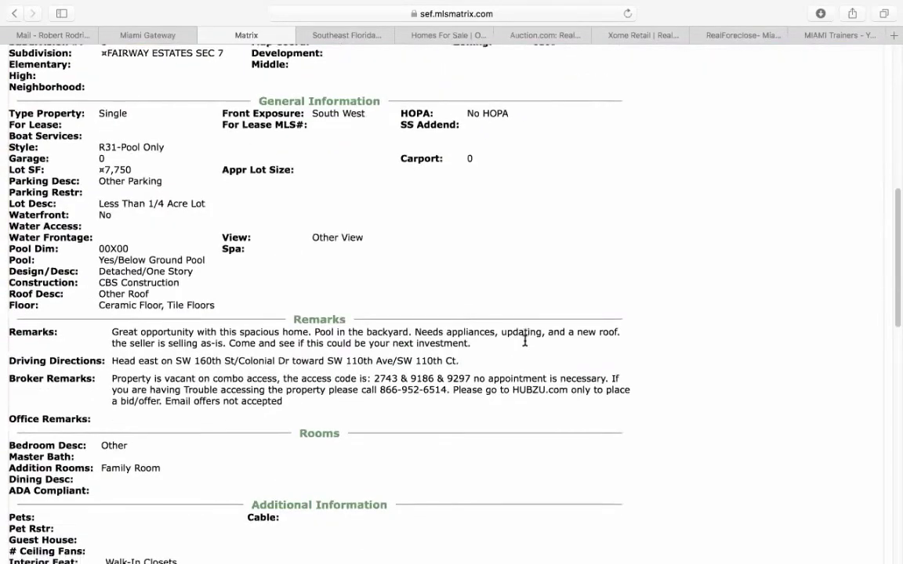
scroll(525, 346, down, 2)
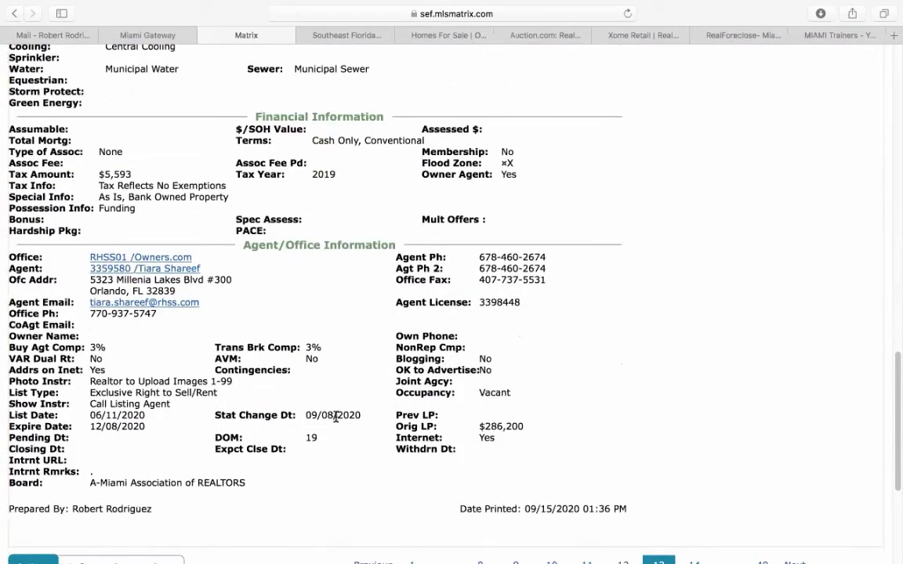
scroll(322, 454, up, 8)
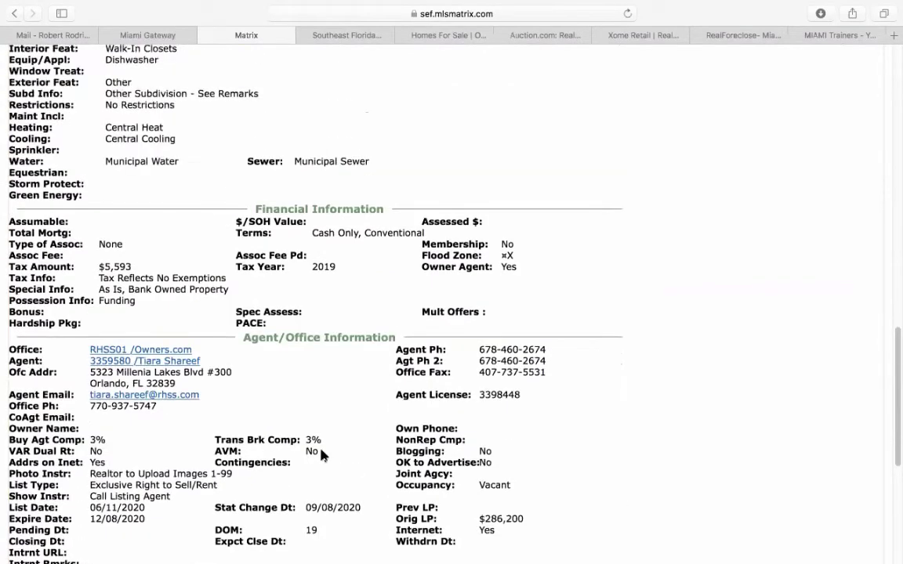
scroll(321, 456, up, 1)
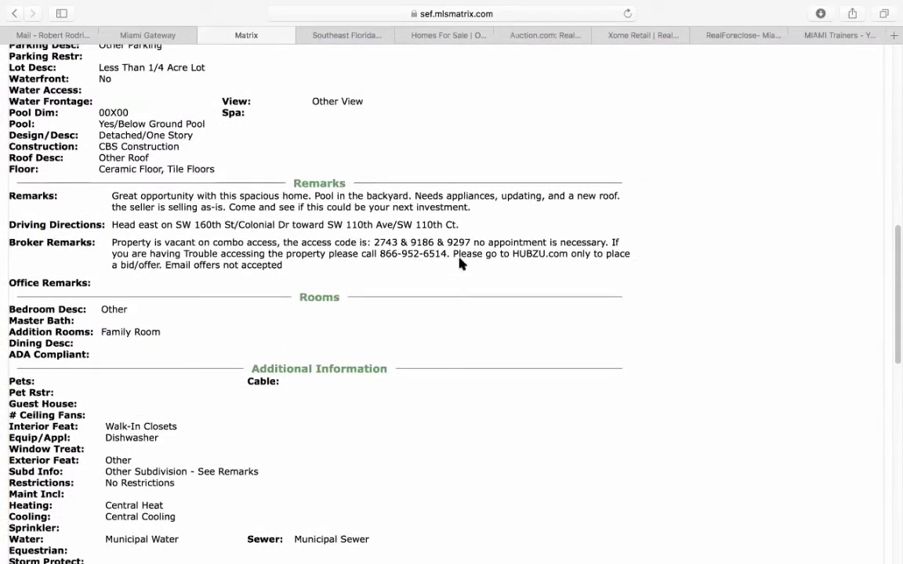
drag(454, 254, 567, 255)
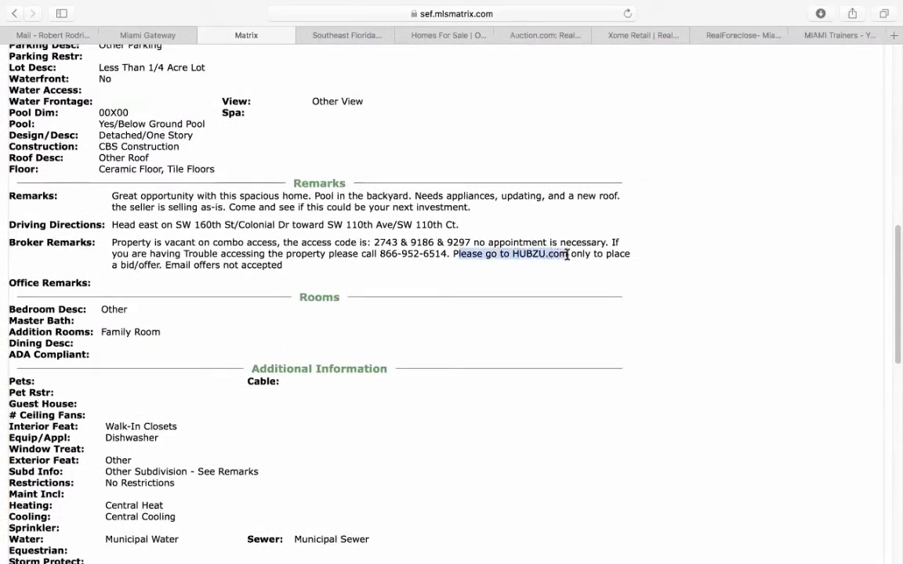
click(571, 282)
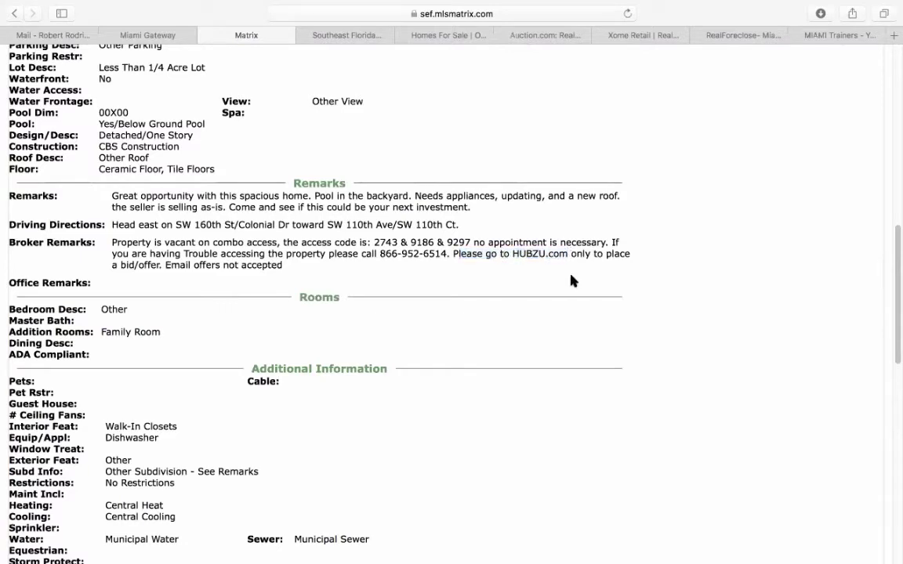
scroll(588, 286, up, 15)
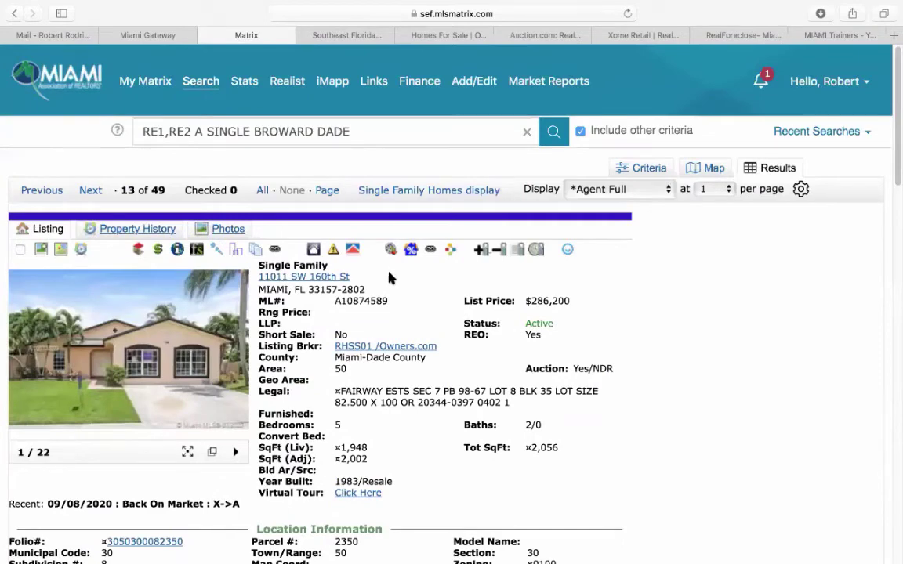
drag(351, 277, 259, 277)
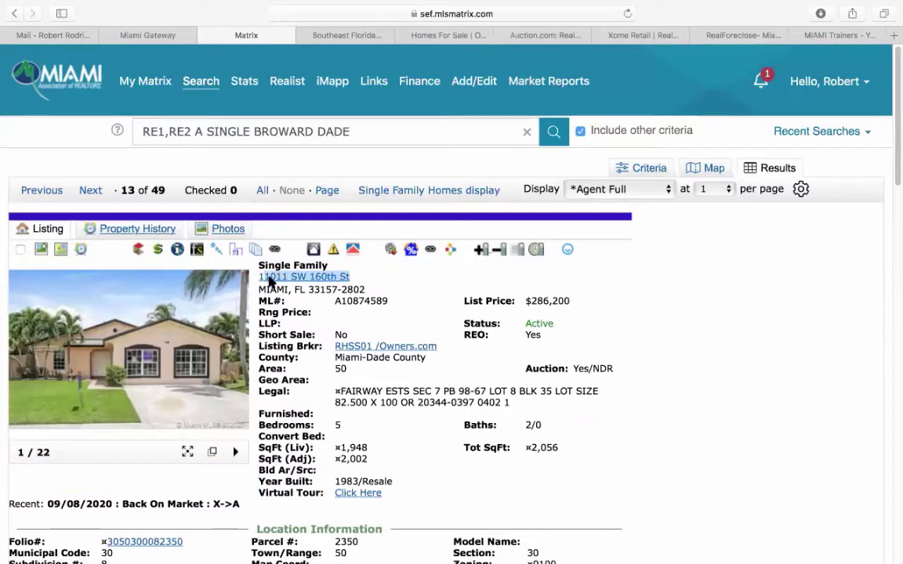
right_click(280, 276)
click(323, 284)
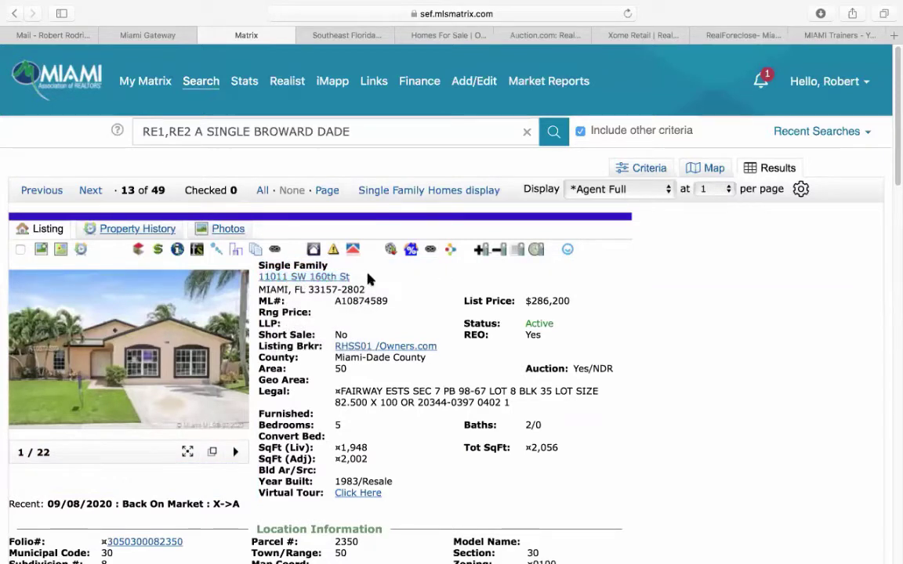
right_click(280, 277)
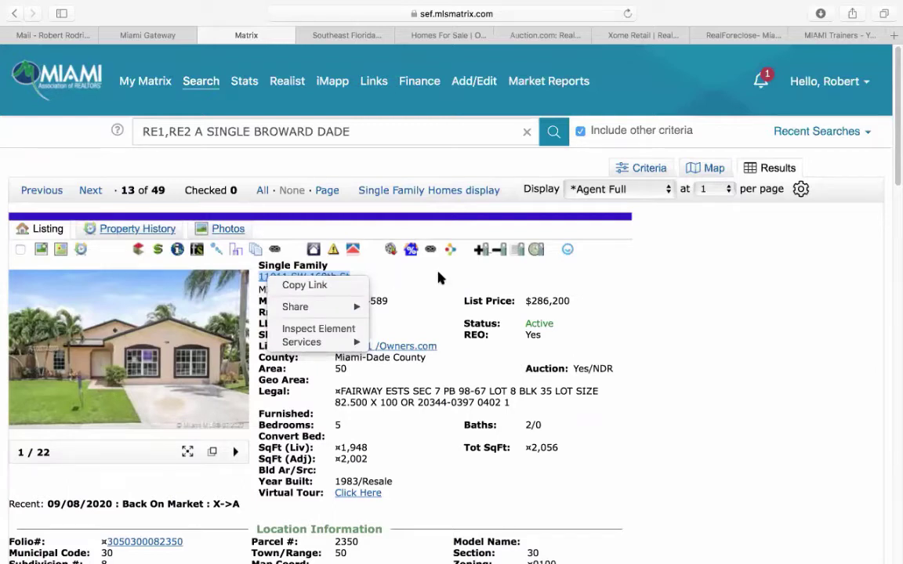
click(357, 289)
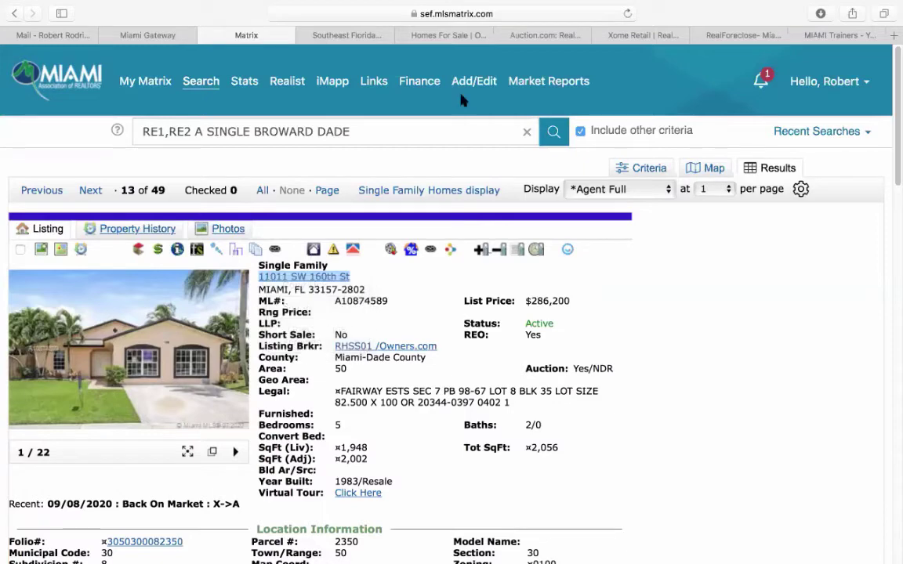
click(459, 37)
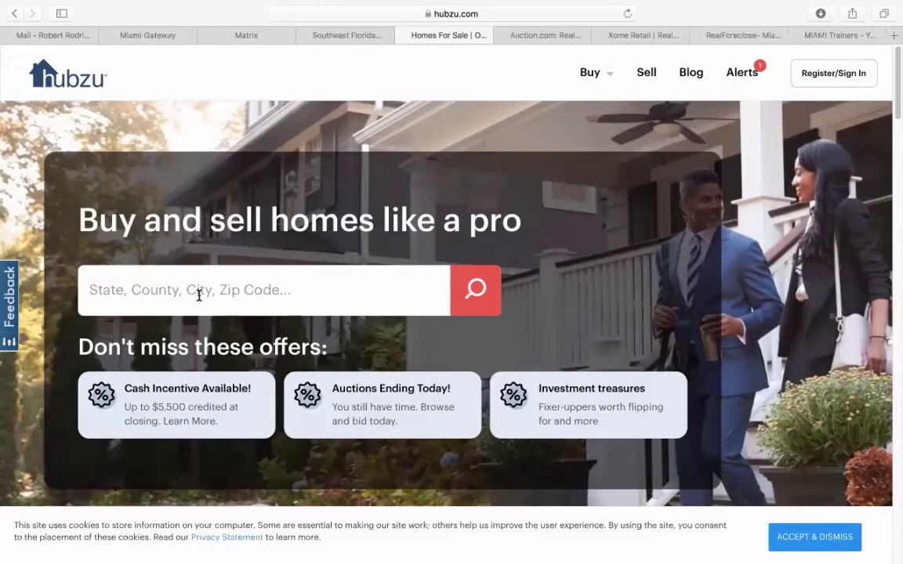
- Paste the copied link into Hubzu's location search, then clear the wrongly pasted text
click(199, 294)
key(super+v)
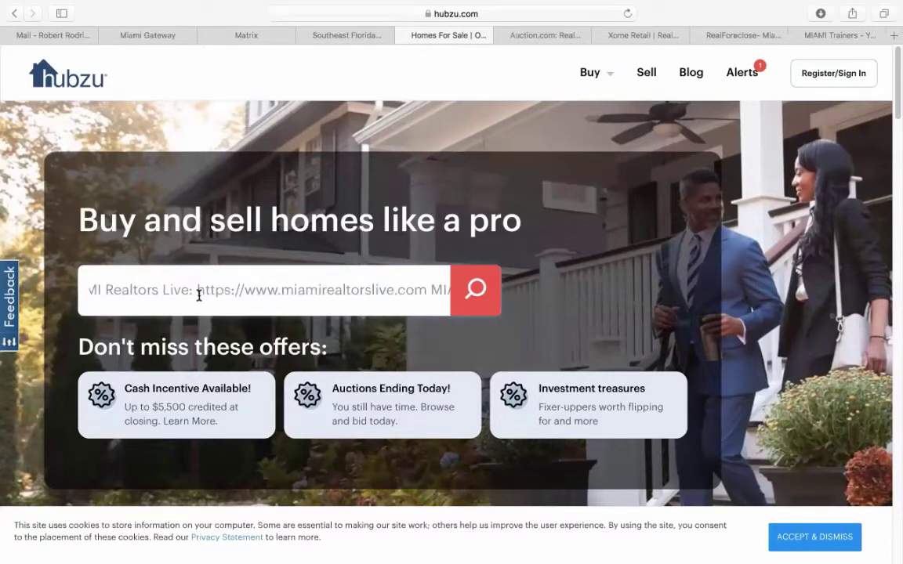
key(Left)
key(Left)
key(Left)
key(Left)
key(Left)
key(Left)
key(Left)
key(Left)
key(Left)
key(Left)
key(Left)
key(Left)
key(Left)
key(Left)
key(Left)
key(Left)
key(Left)
key(Left)
key(Left)
key(Left)
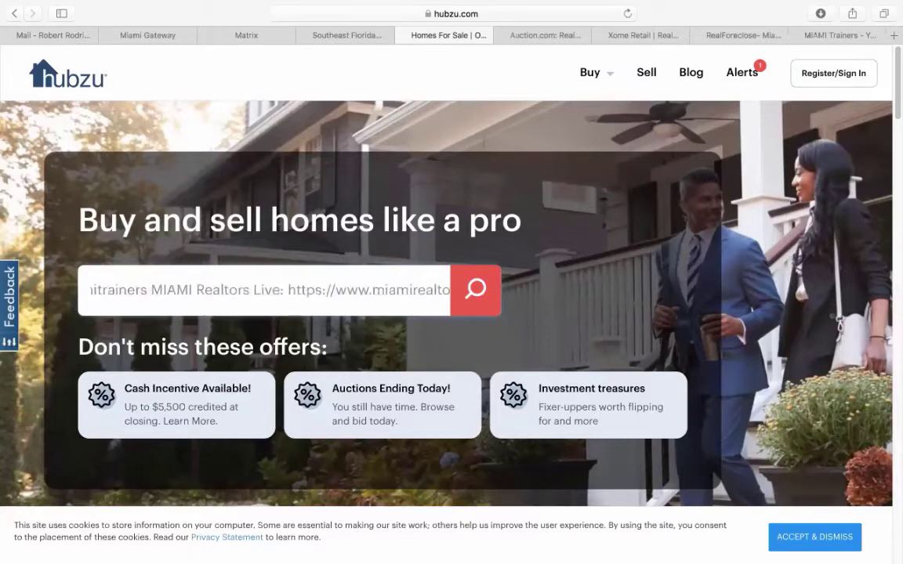
key(Left)
key(Left)
key(Left)
key(Left)
key(Left)
key(Left)
key(Left)
key(Left)
key(Left)
key(Left)
key(Left)
key(Left)
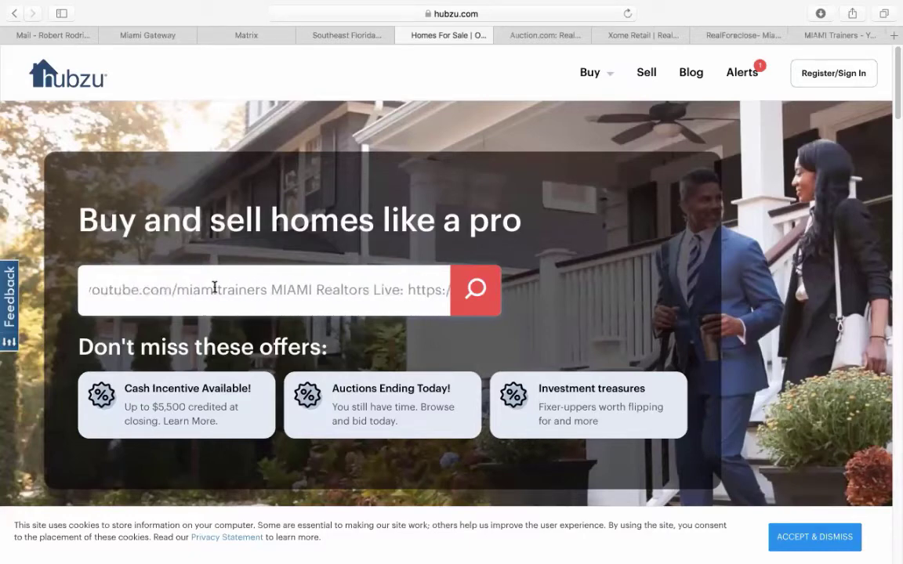
triple_click(208, 290)
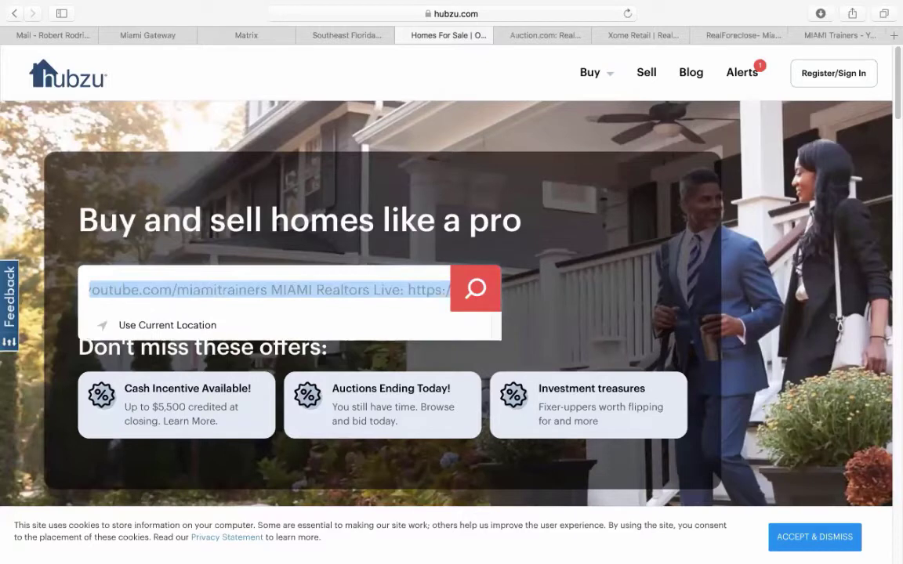
key(BackSpace)
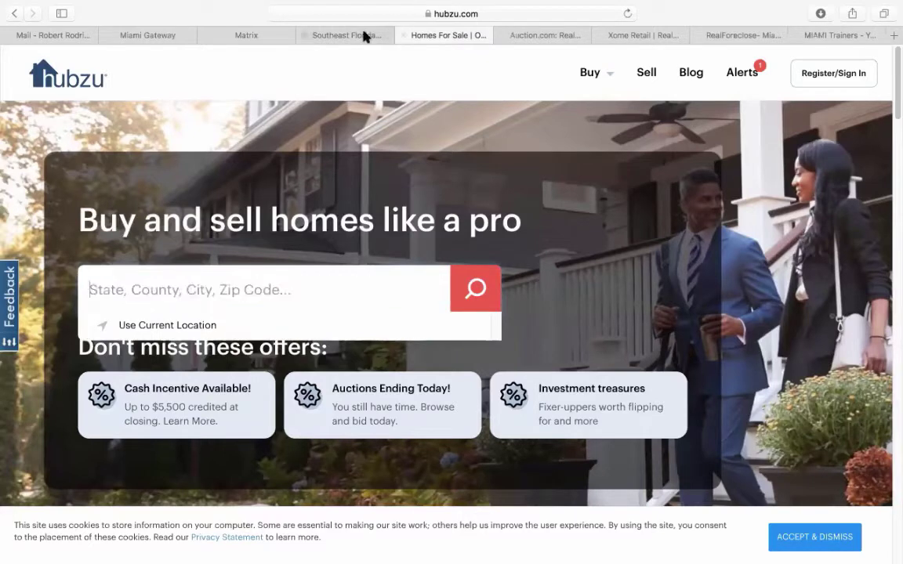
click(249, 35)
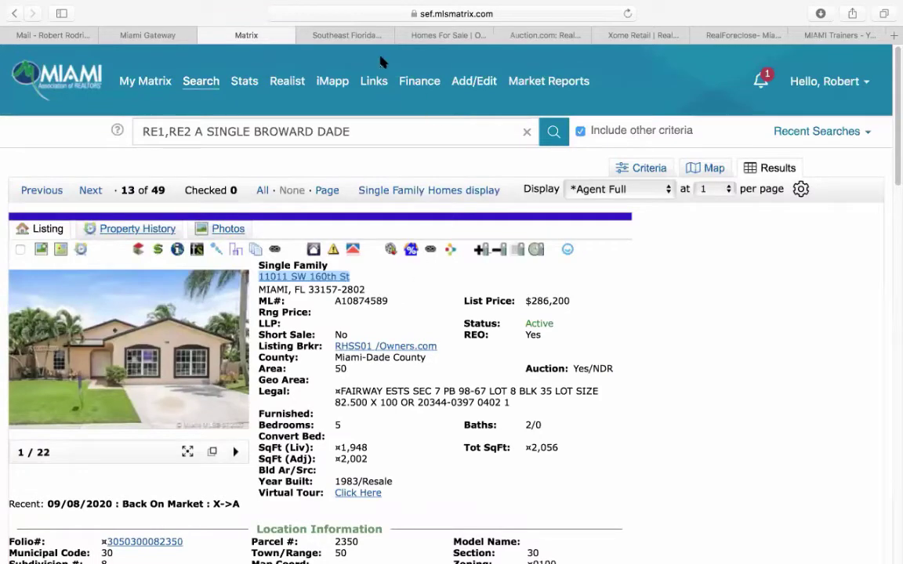
click(436, 36)
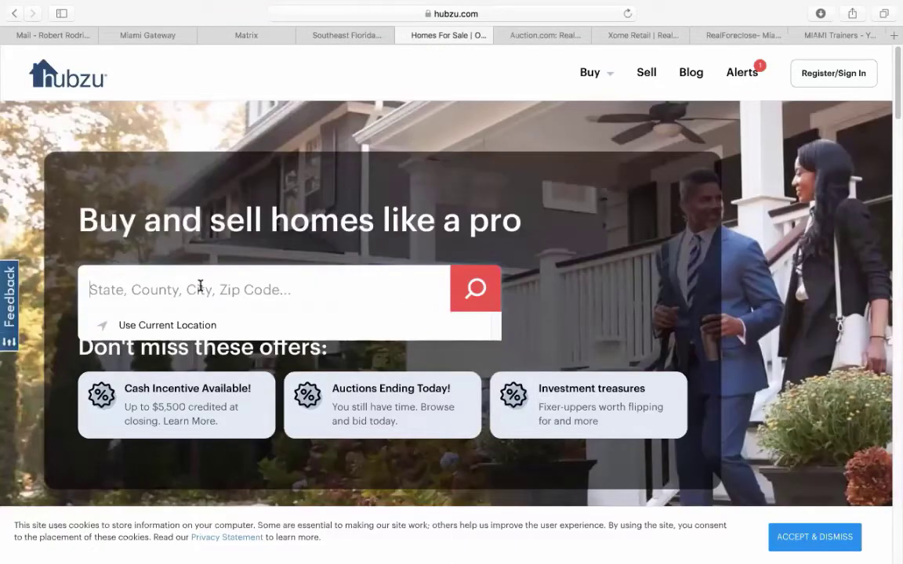
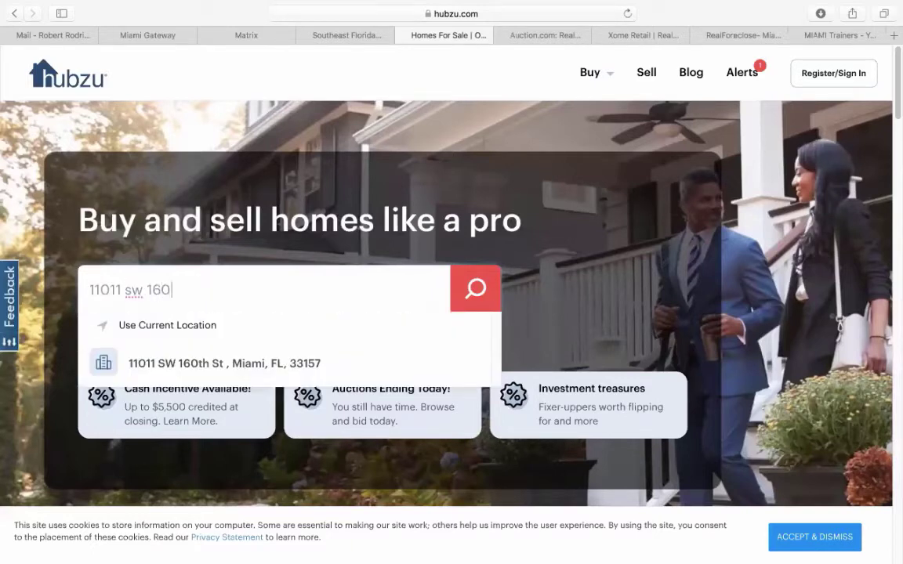
click(200, 364)
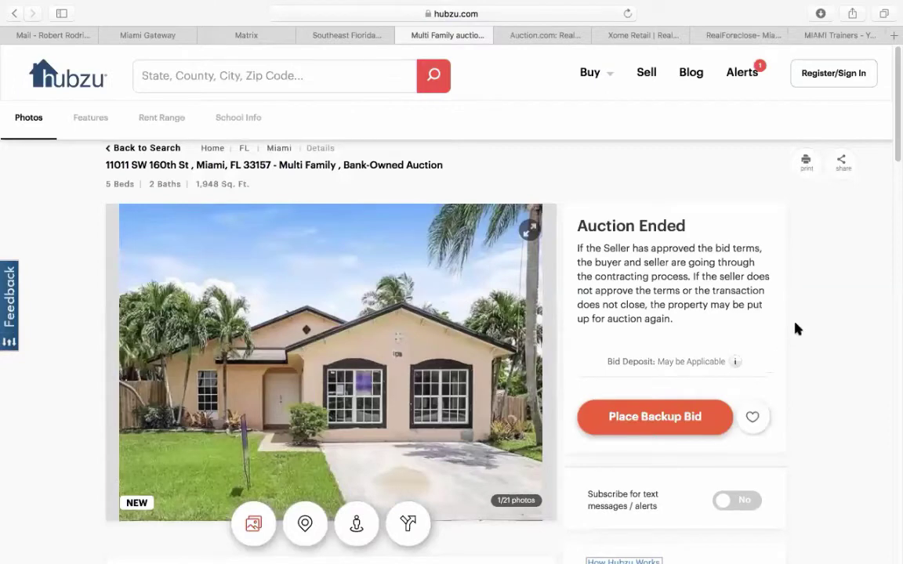
scroll(796, 329, down, 5)
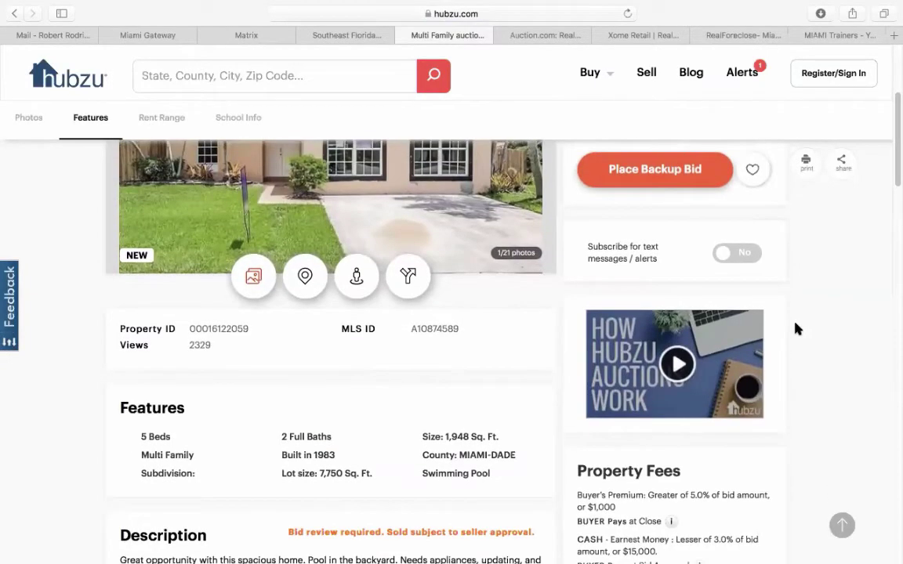
scroll(796, 329, down, 4)
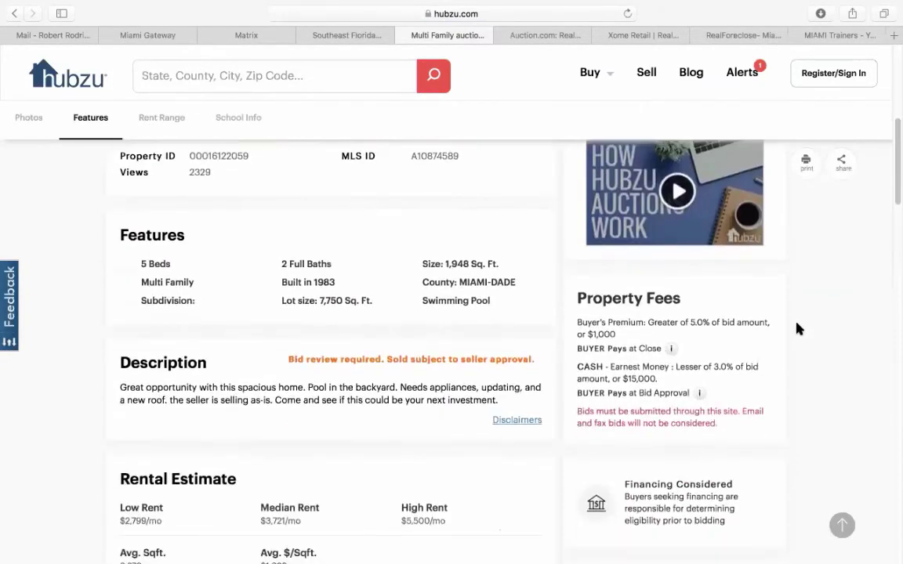
scroll(796, 330, down, 1)
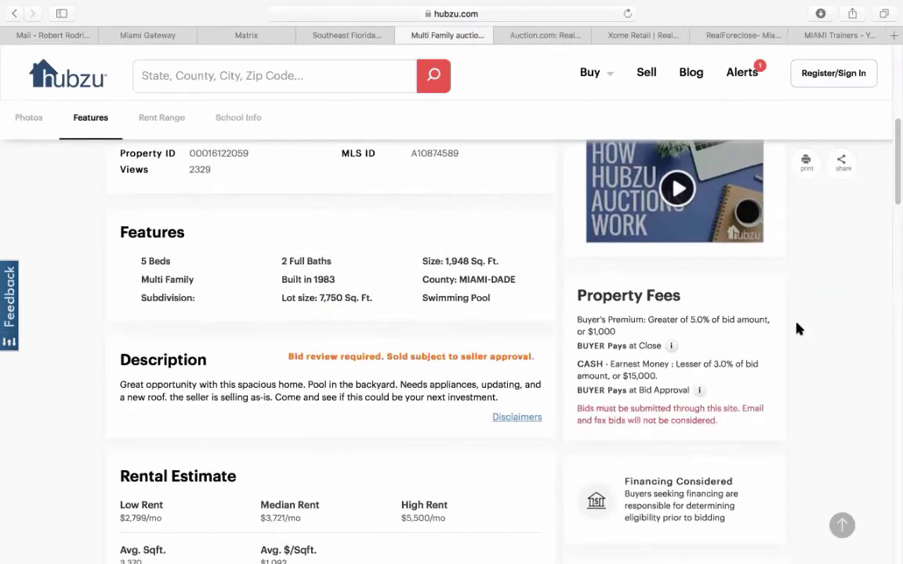
scroll(797, 332, down, 1)
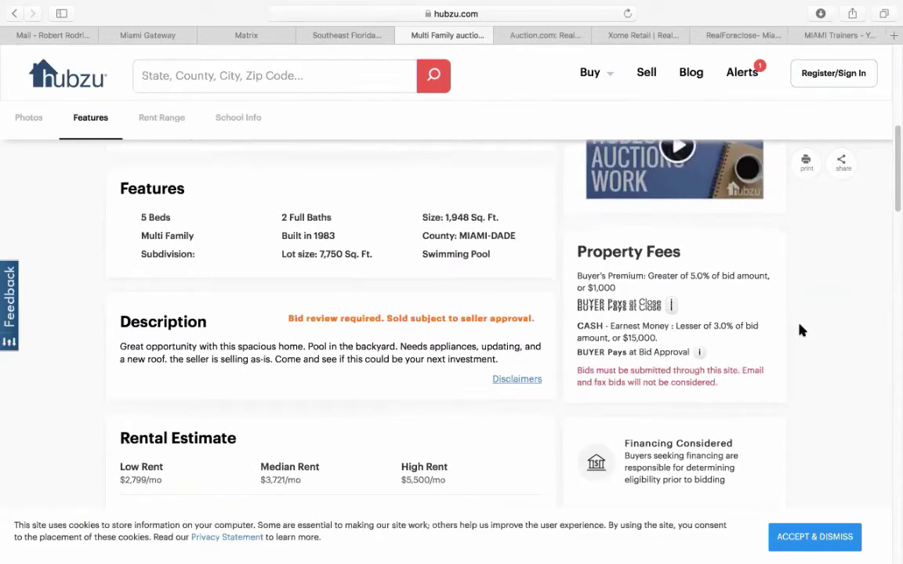
scroll(801, 329, down, 1)
scroll(803, 330, down, 1)
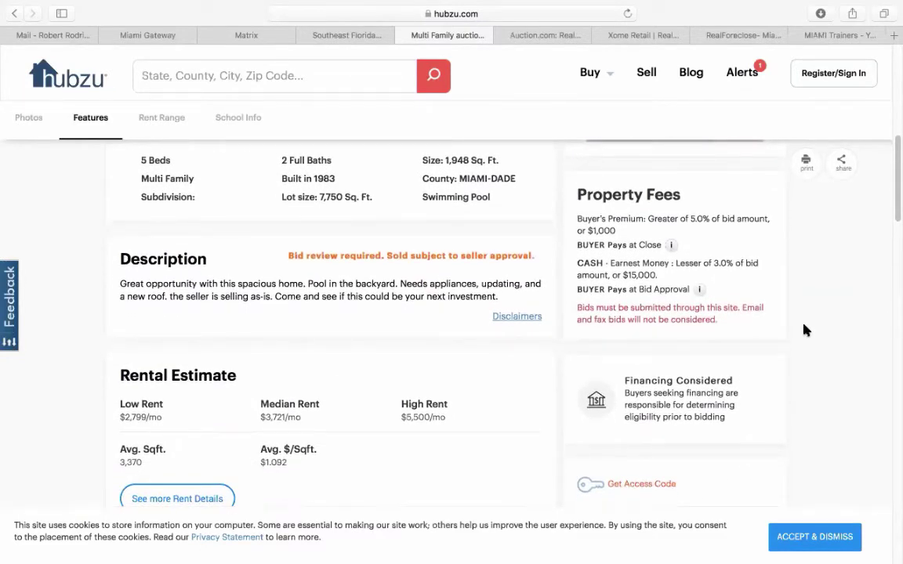
scroll(805, 330, down, 8)
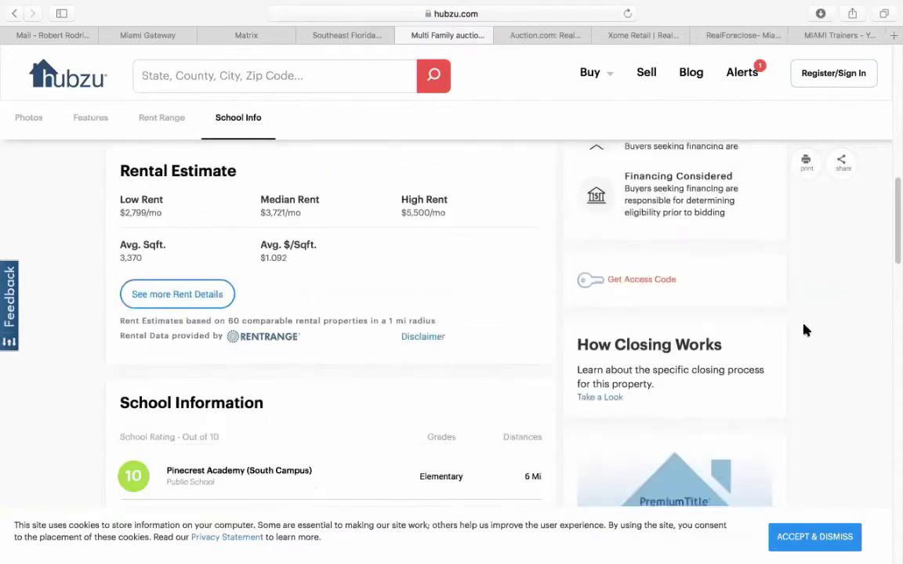
scroll(805, 330, down, 8)
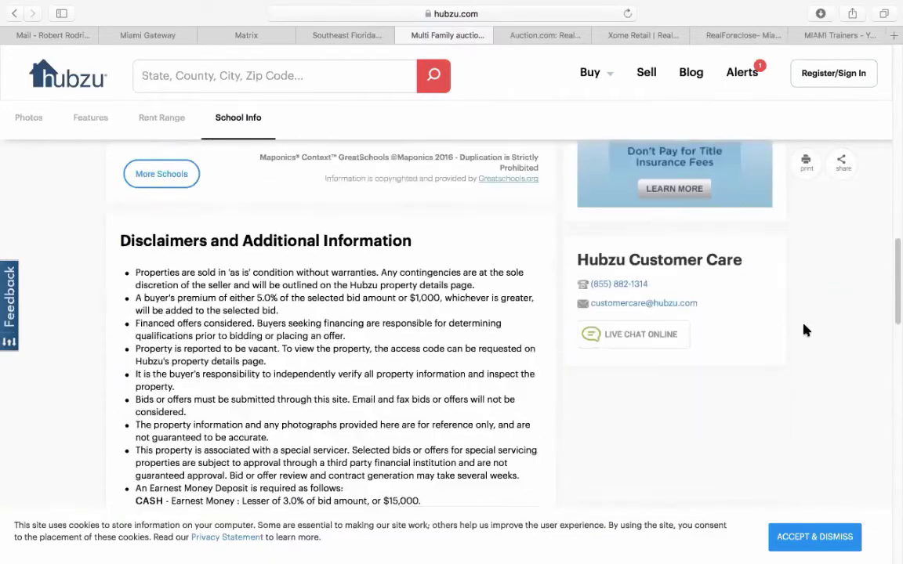
scroll(803, 330, down, 6)
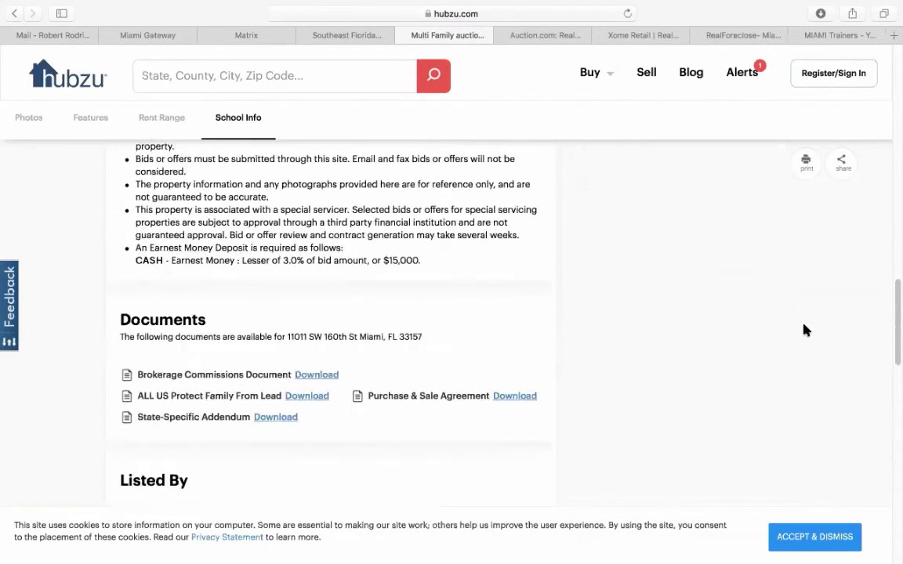
scroll(805, 330, up, 20)
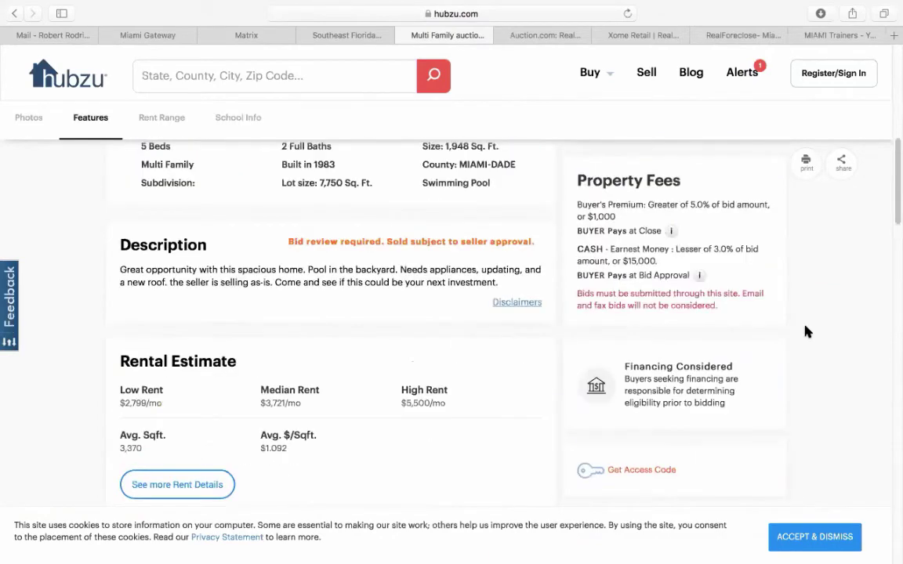
scroll(805, 330, up, 12)
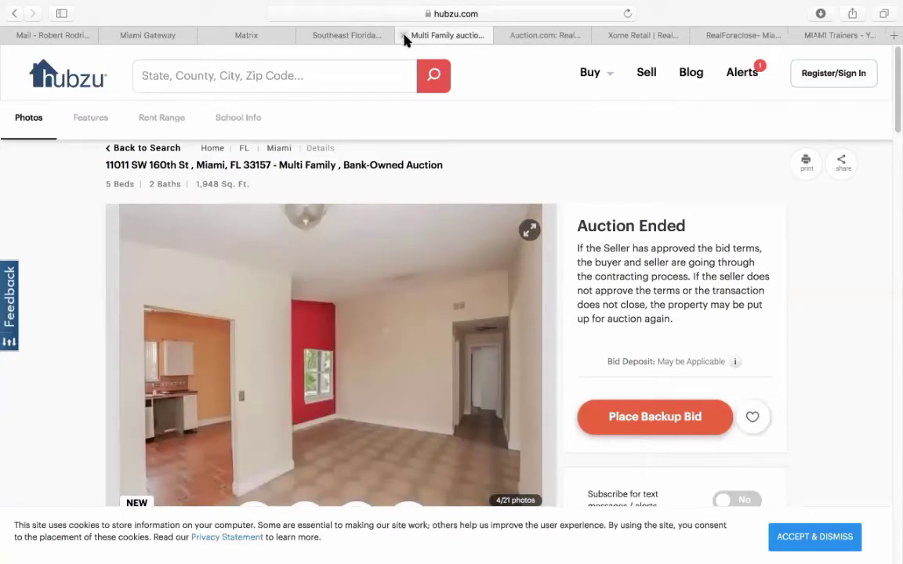
- Search Hubzu auctions for Miami, FL and scroll the 17 results down to the 30 nearby properties
click(45, 79)
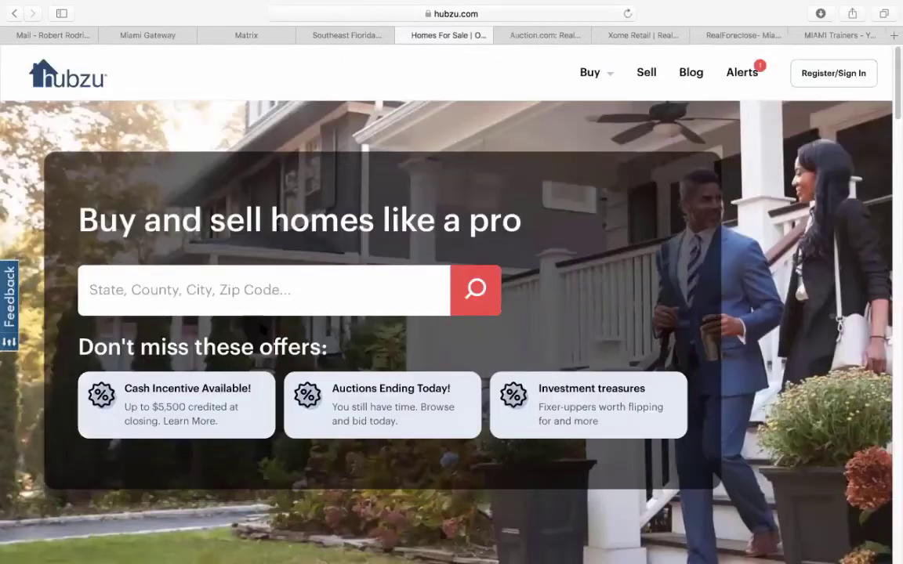
click(212, 292)
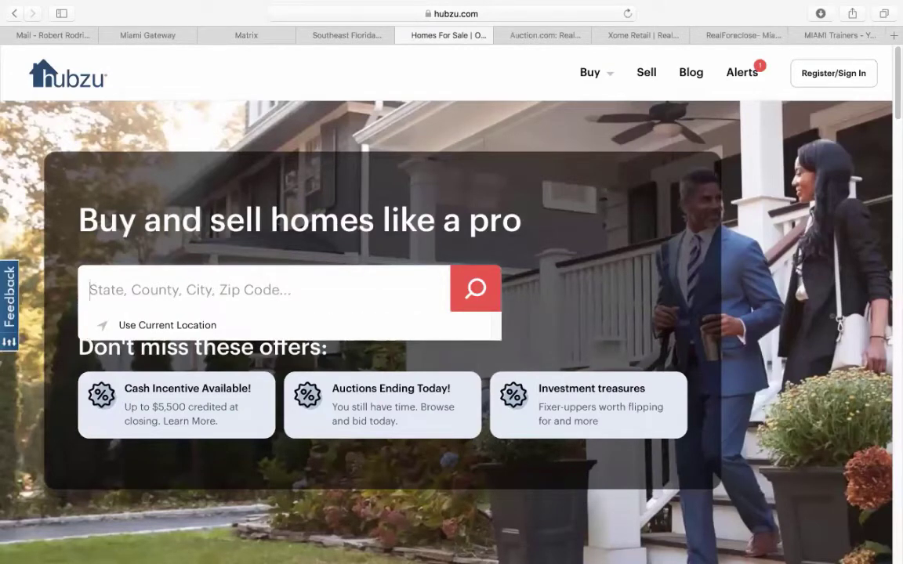
text(miami)
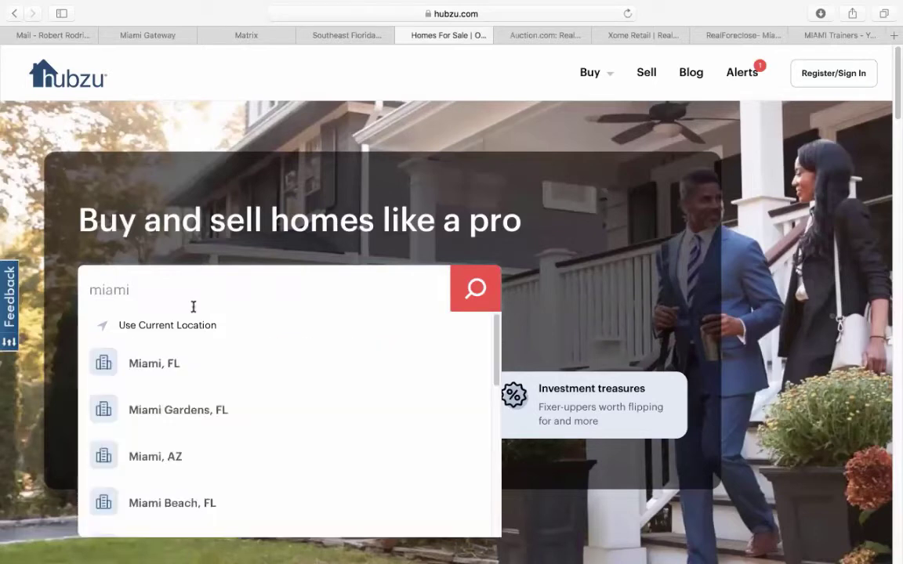
click(154, 368)
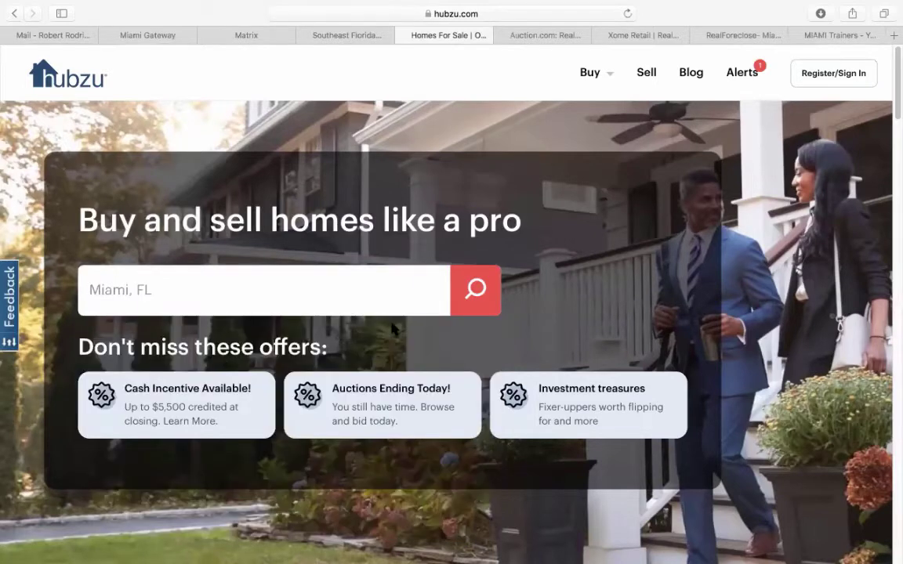
click(474, 291)
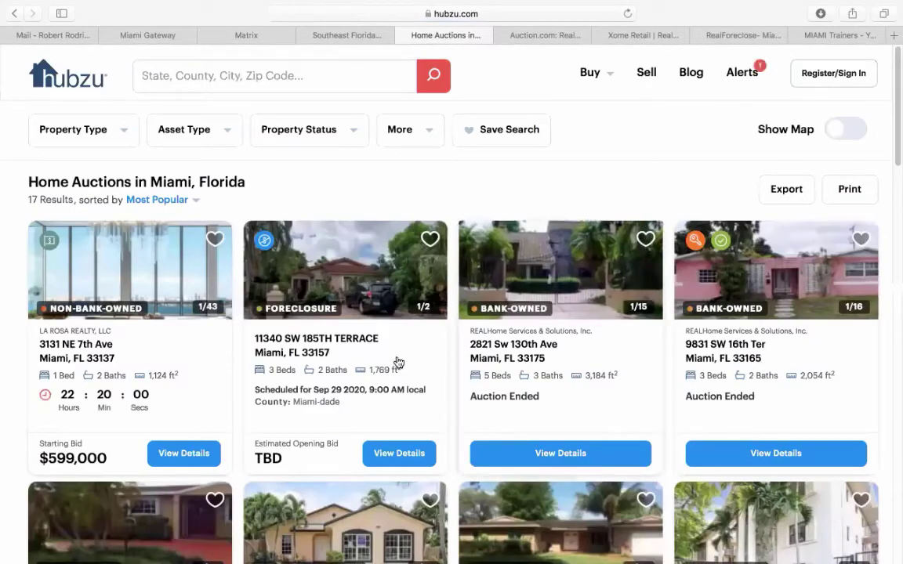
scroll(395, 363, down, 5)
scroll(395, 361, down, 8)
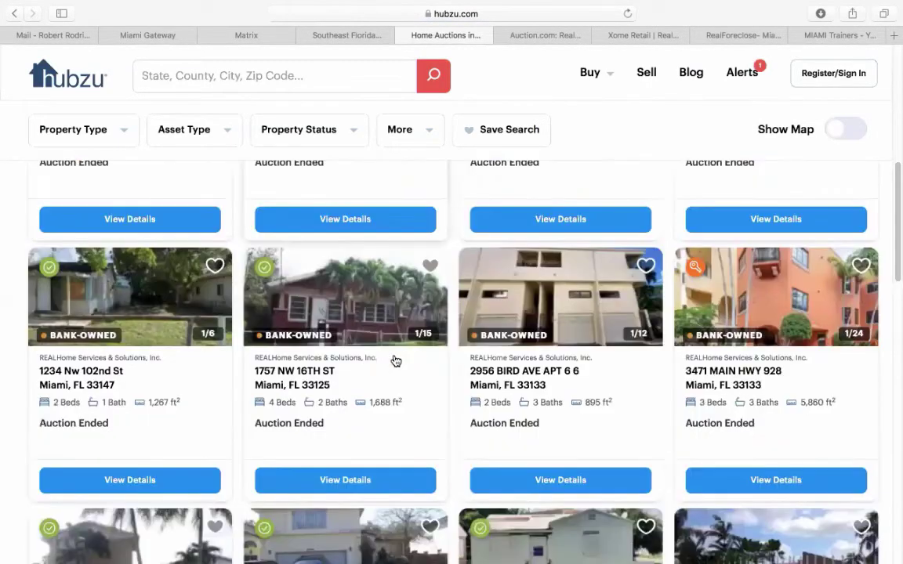
scroll(396, 360, down, 15)
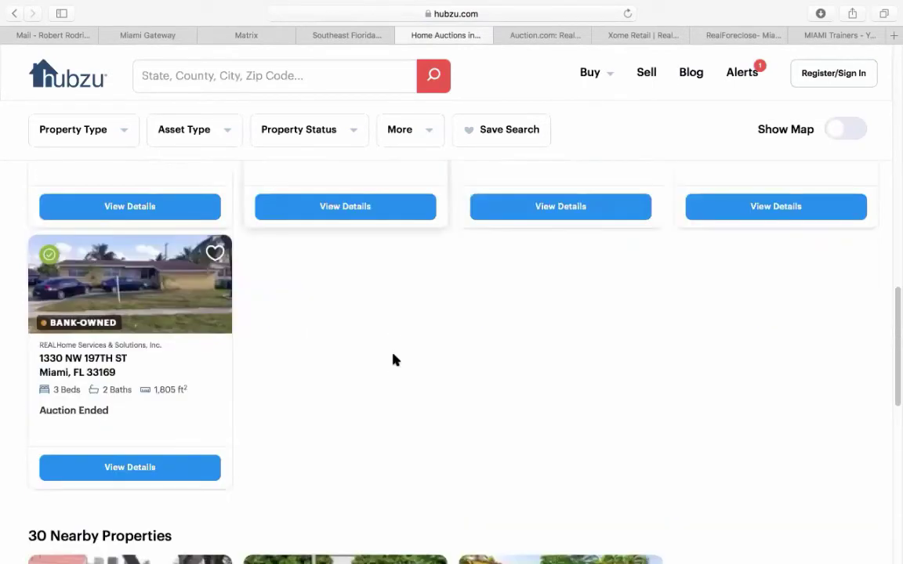
scroll(395, 360, down, 3)
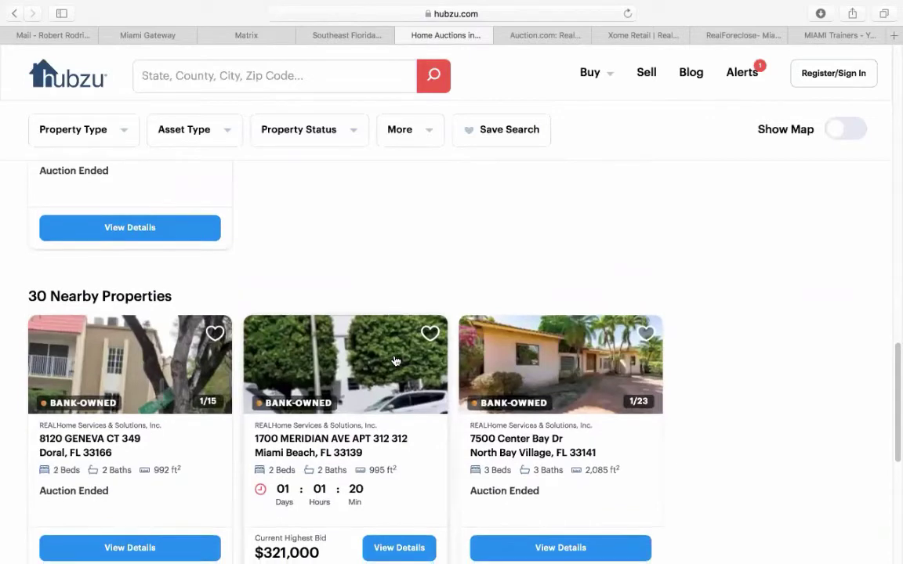
scroll(395, 360, down, 2)
scroll(395, 361, down, 1)
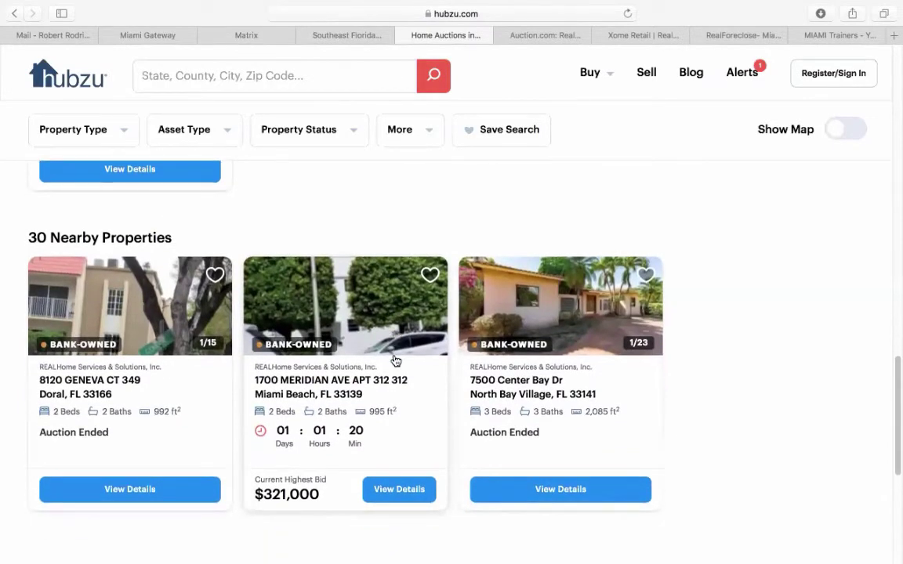
click(325, 383)
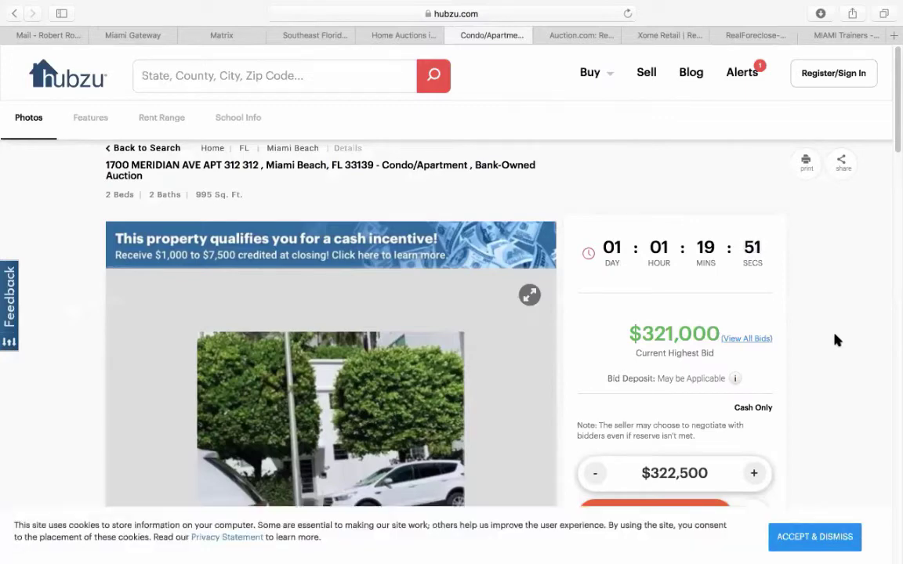
mouse_move(746, 374)
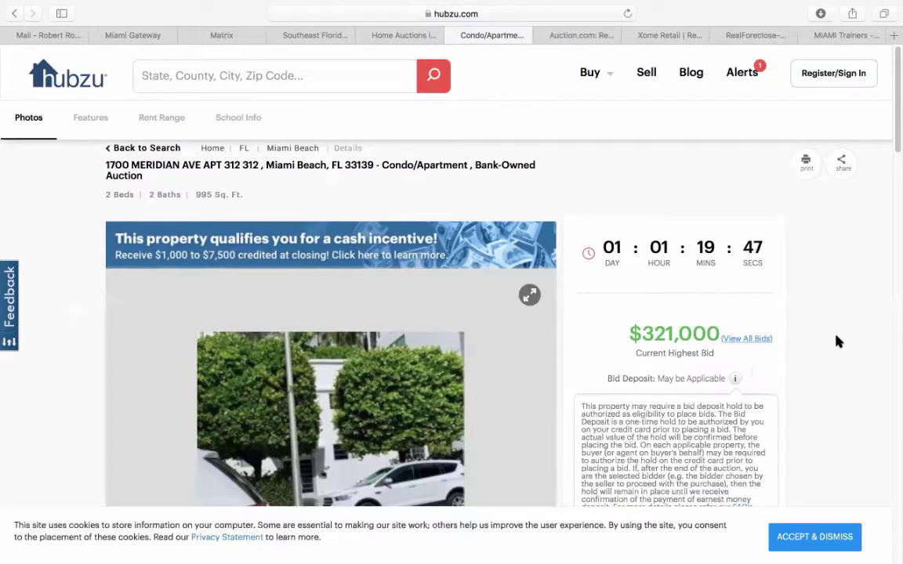
scroll(835, 340, down, 1)
scroll(836, 342, down, 2)
scroll(837, 342, up, 1)
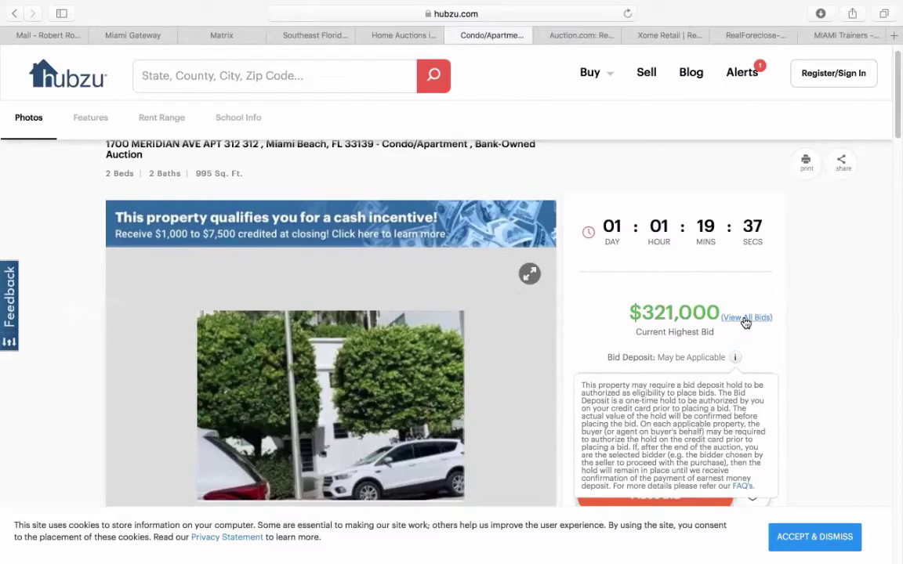
click(745, 320)
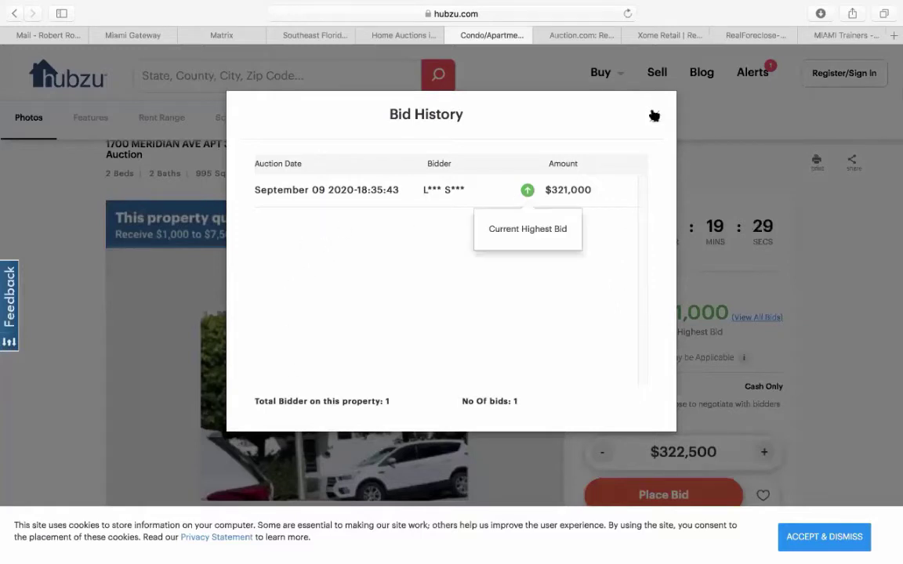
click(654, 116)
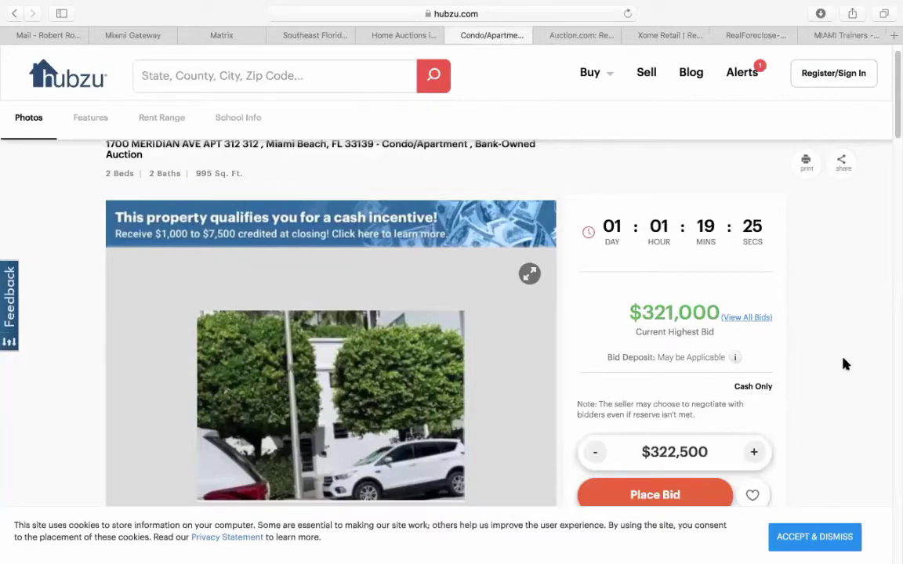
scroll(848, 362, down, 2)
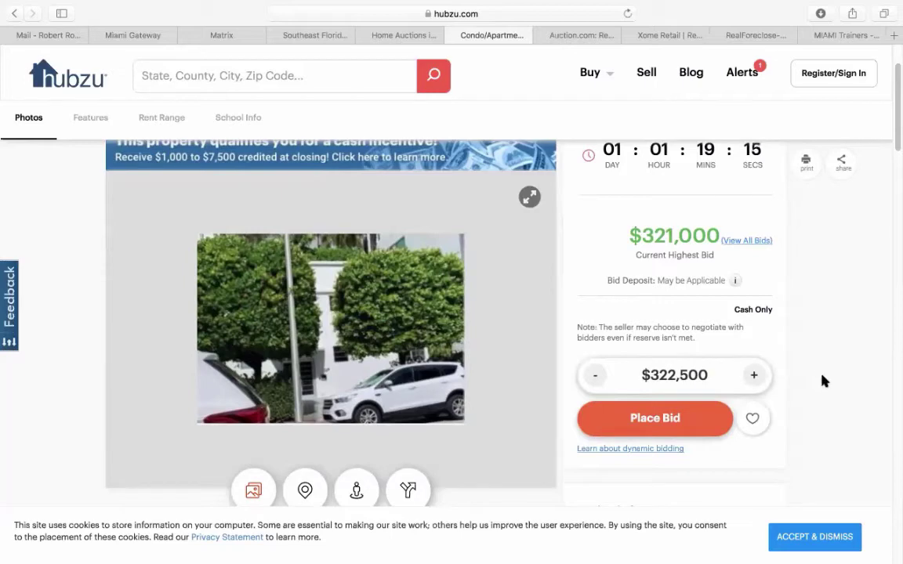
scroll(823, 380, down, 5)
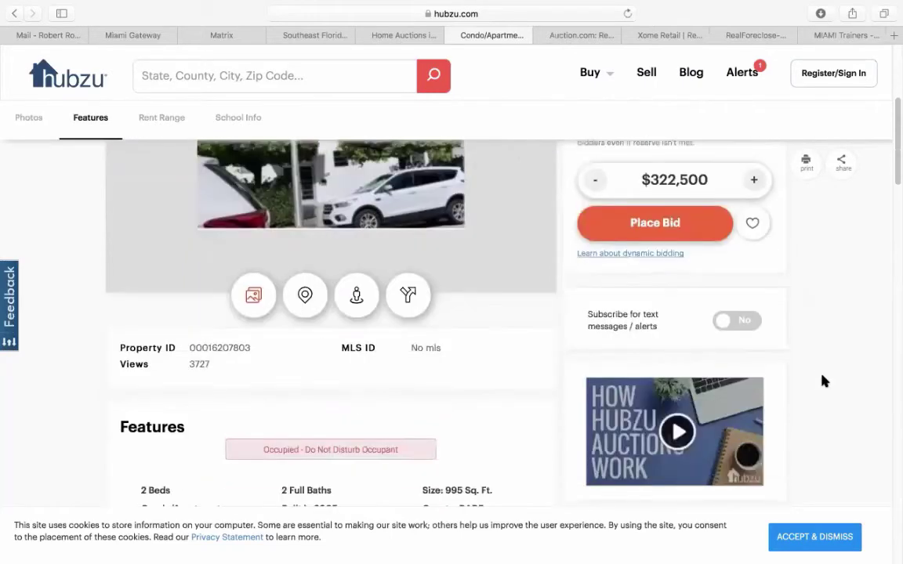
scroll(823, 380, down, 4)
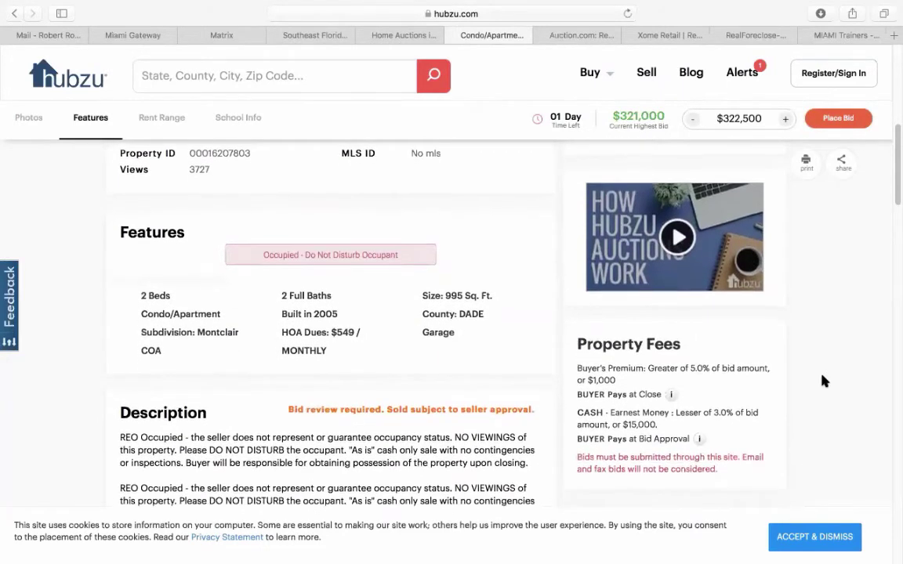
scroll(823, 380, down, 3)
mouse_move(700, 382)
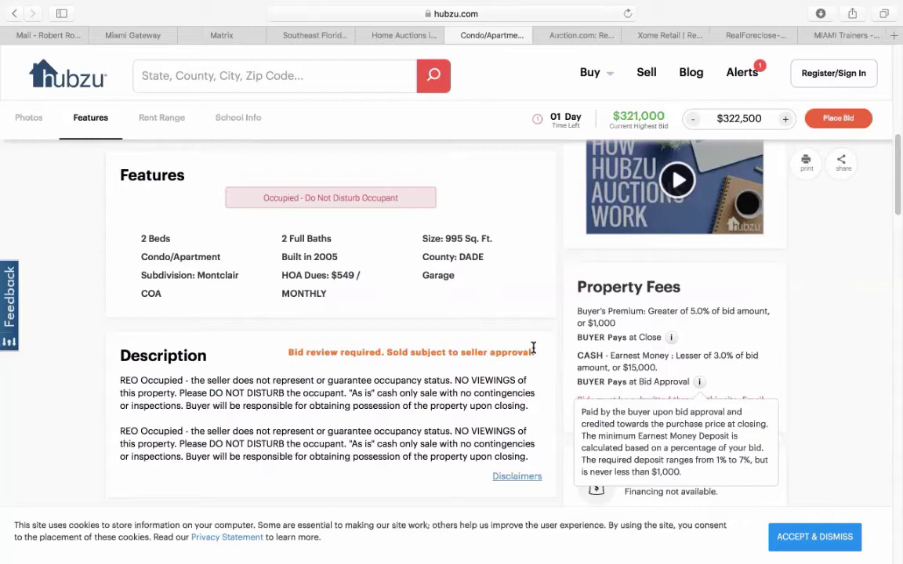
scroll(537, 349, down, 1)
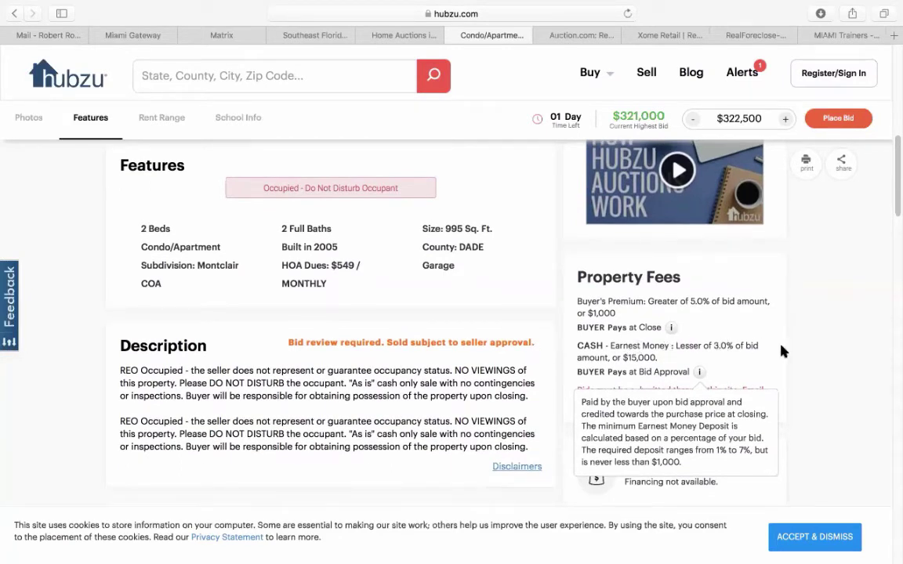
scroll(845, 346, down, 2)
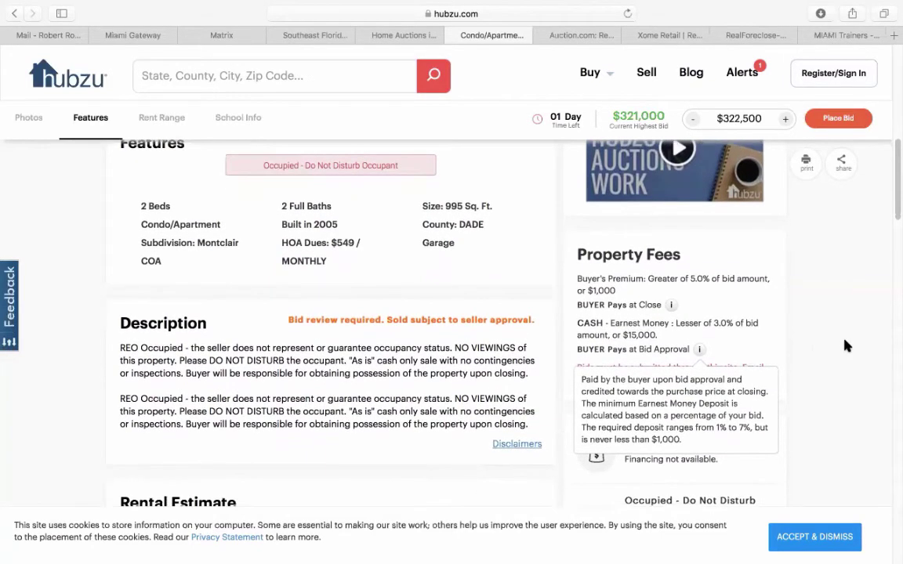
scroll(845, 345, down, 2)
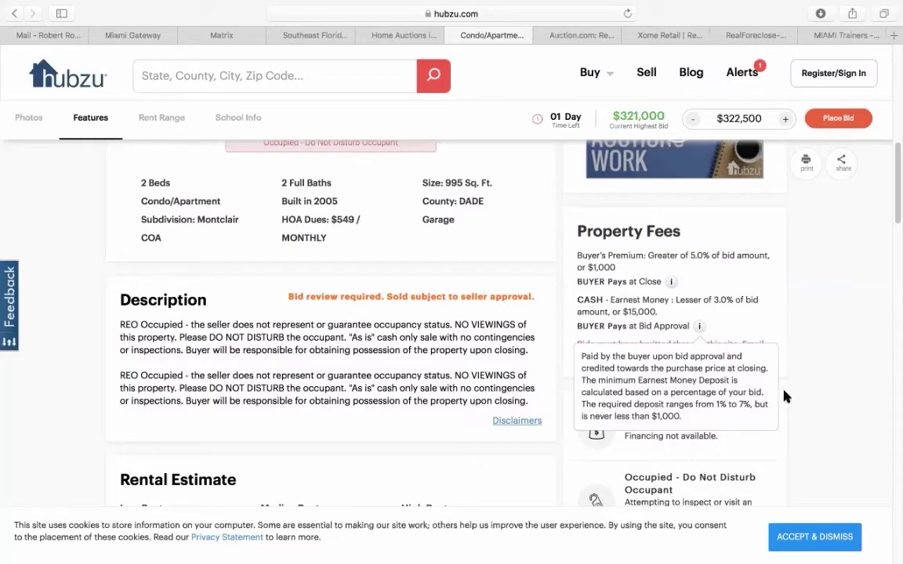
scroll(813, 366, down, 3)
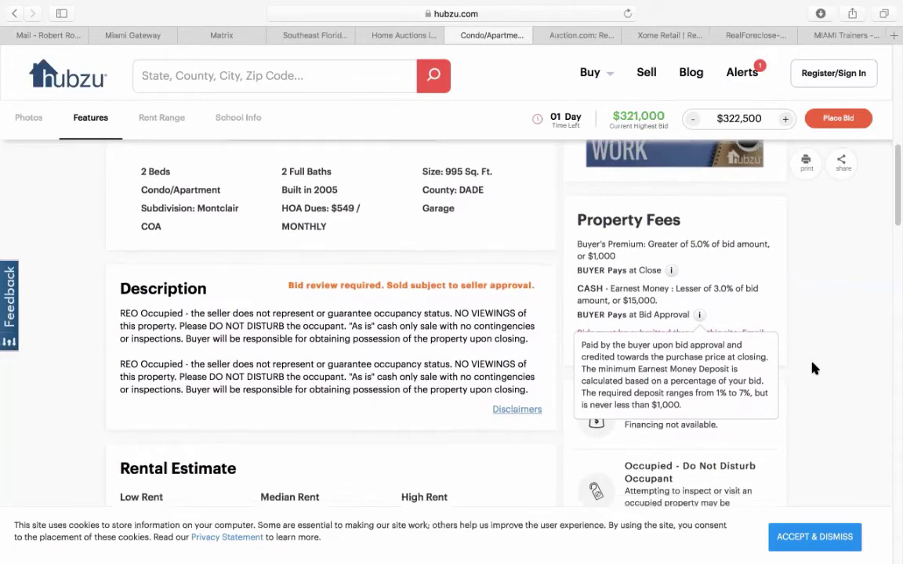
scroll(813, 368, up, 15)
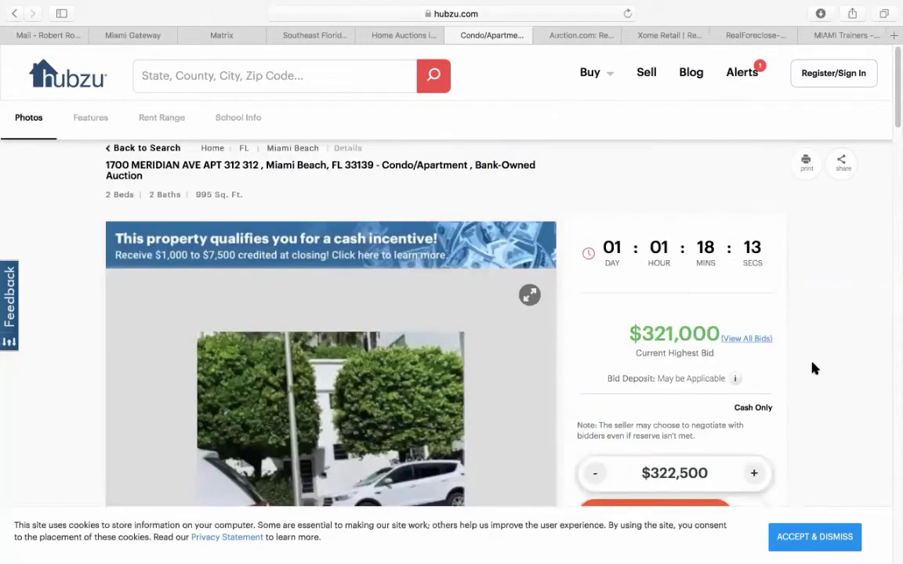
- Close the Miami Beach condo listing and go to the Auction.com home page
click(406, 36)
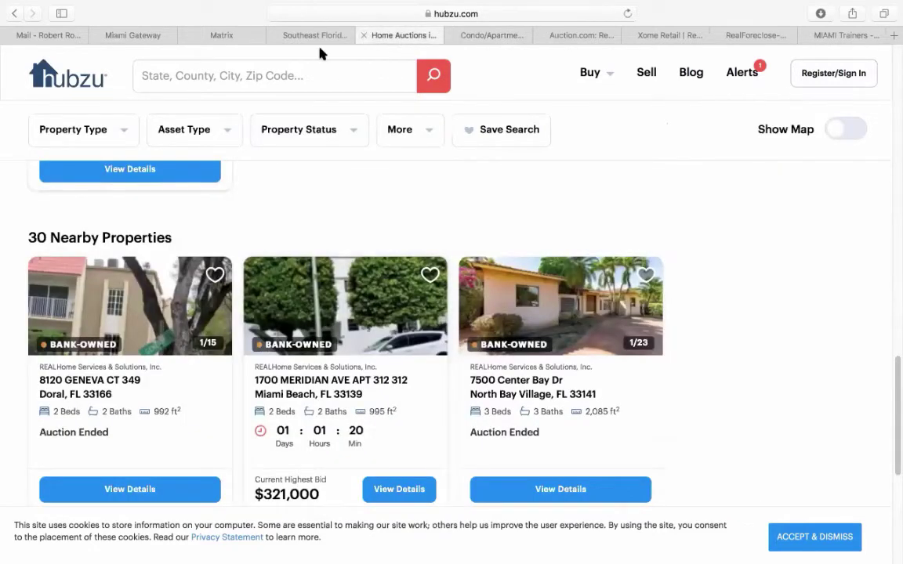
click(67, 89)
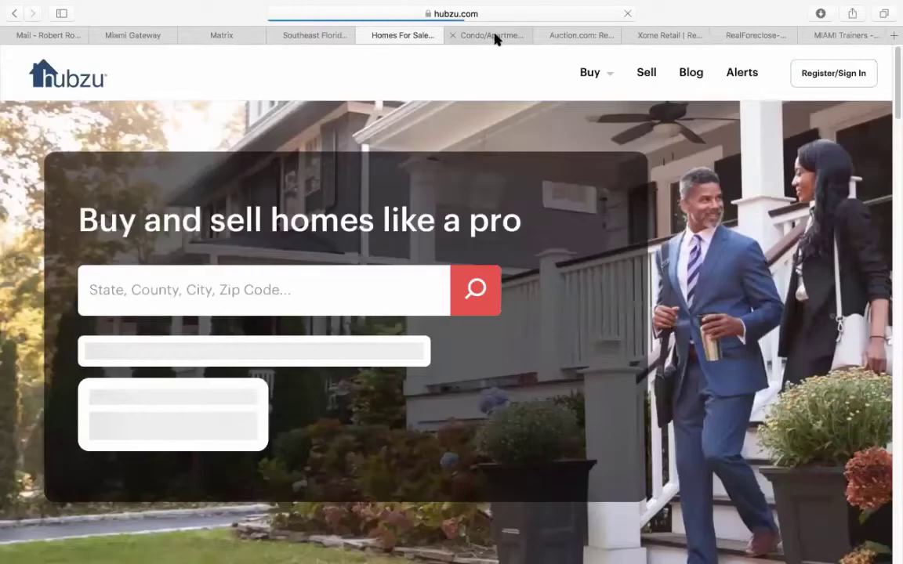
click(493, 36)
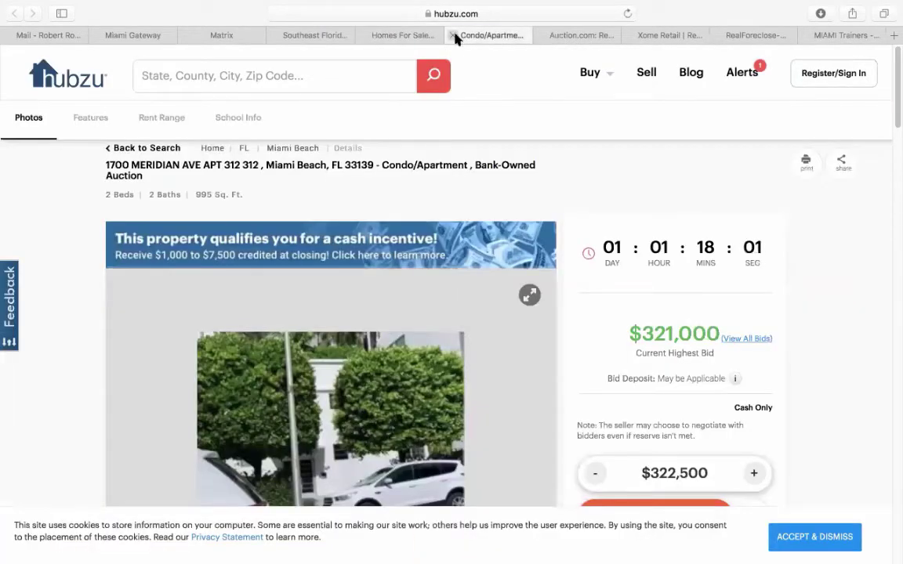
click(453, 36)
click(540, 34)
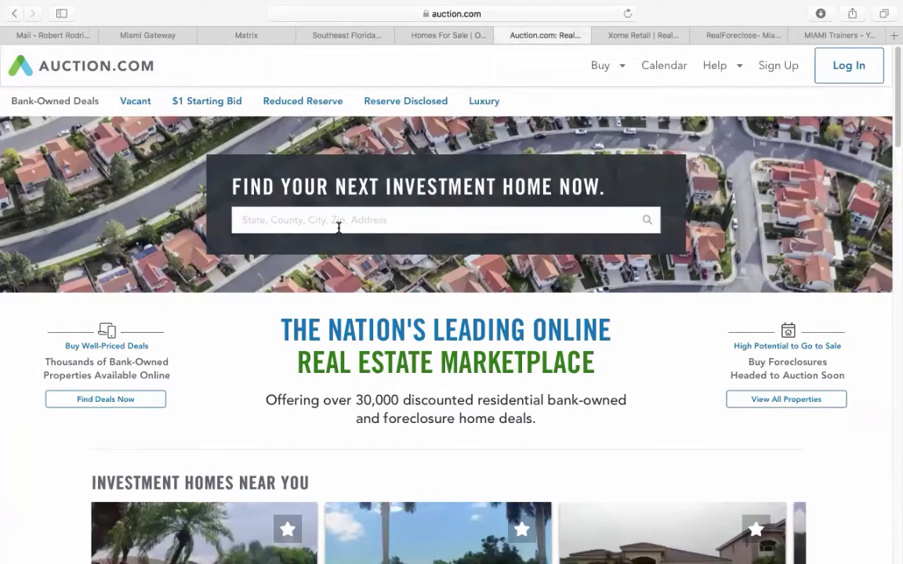
- Switch from Auction.com to the Xome home page, set to Auction Only for Miami, FL
click(638, 37)
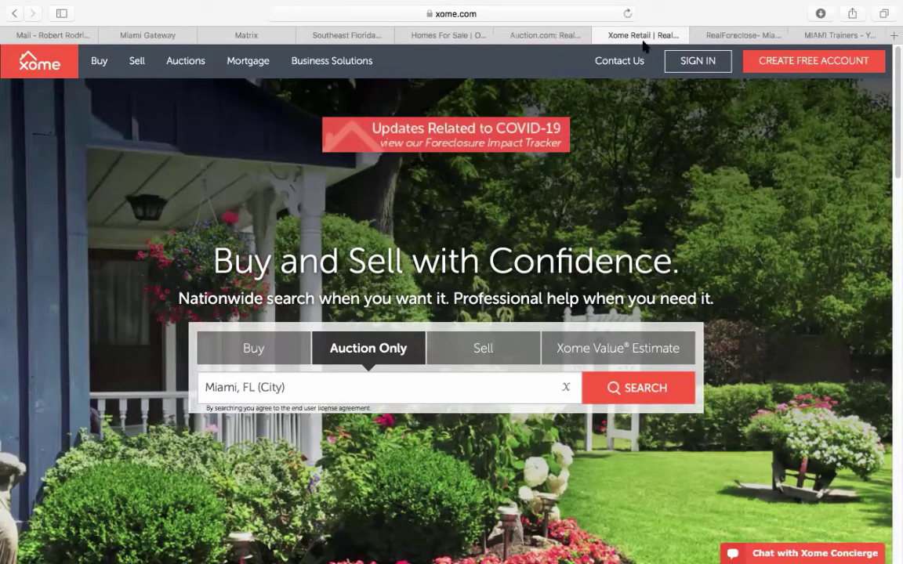
- Switch to the Miami-Dade Clerk's RealForeclose site for foreclosure and tax deed sales
click(743, 36)
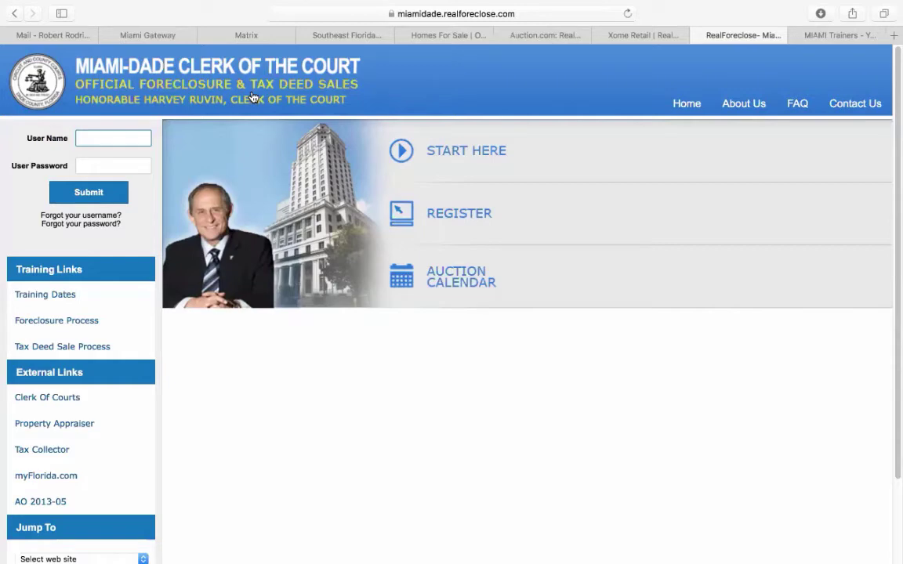
- Open the RealForeclose auction calendar and scroll through September's foreclosure and tax deed sale days
click(457, 285)
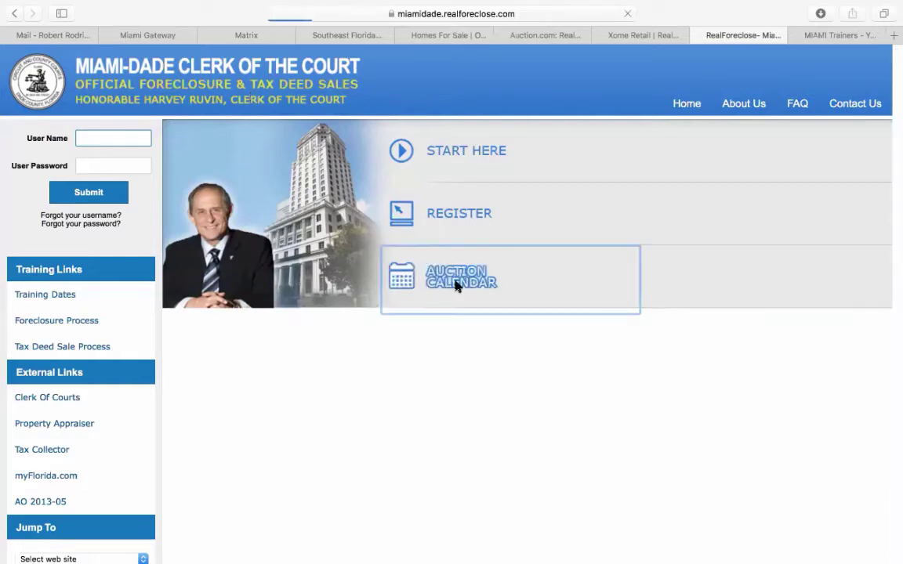
scroll(395, 349, down, 5)
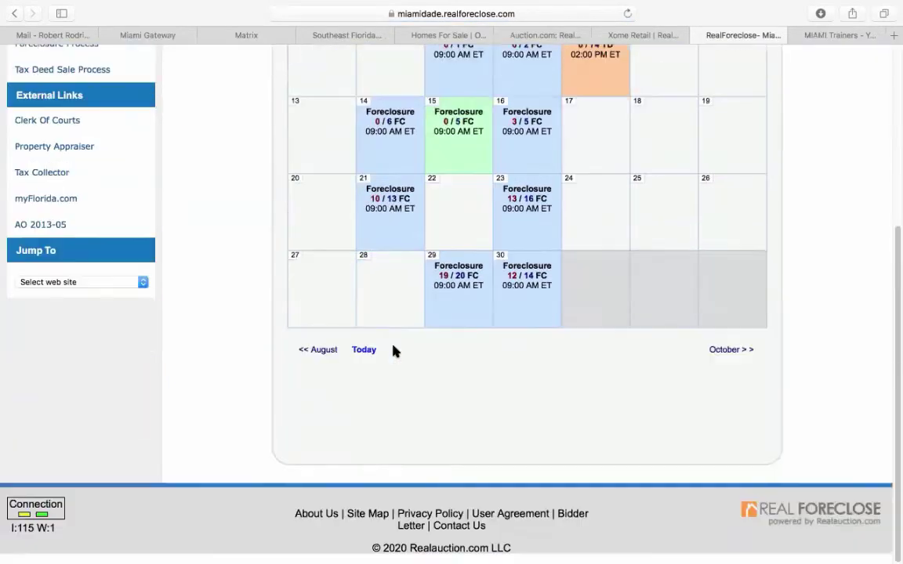
scroll(395, 351, up, 3)
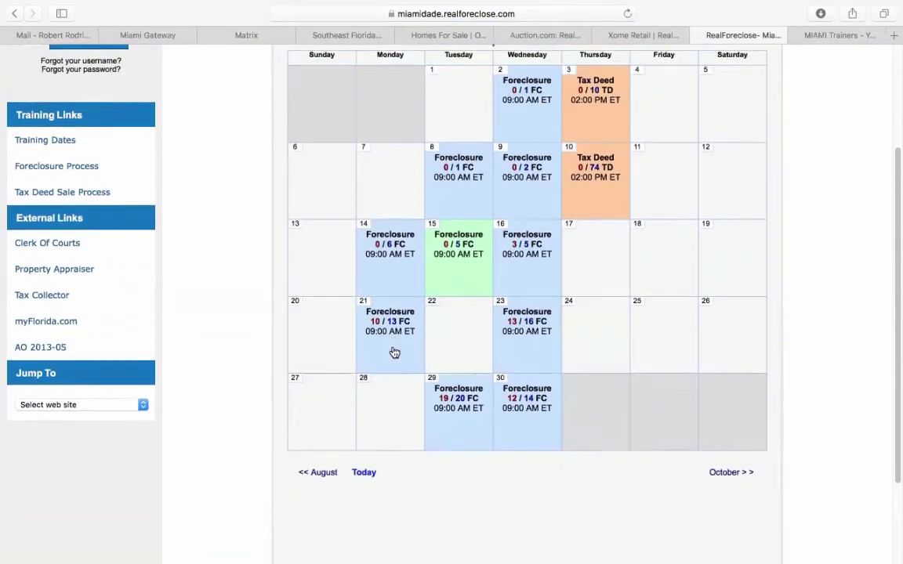
scroll(395, 353, down, 2)
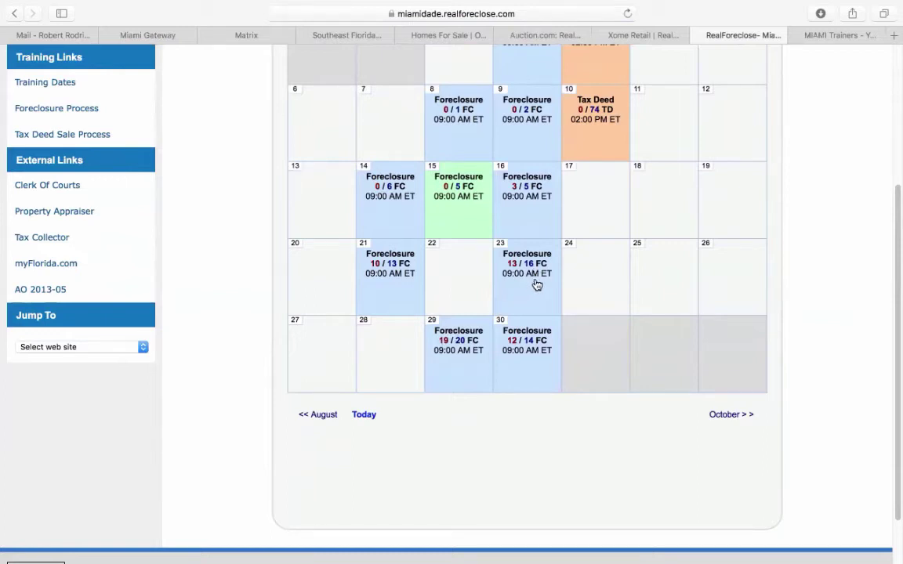
click(528, 267)
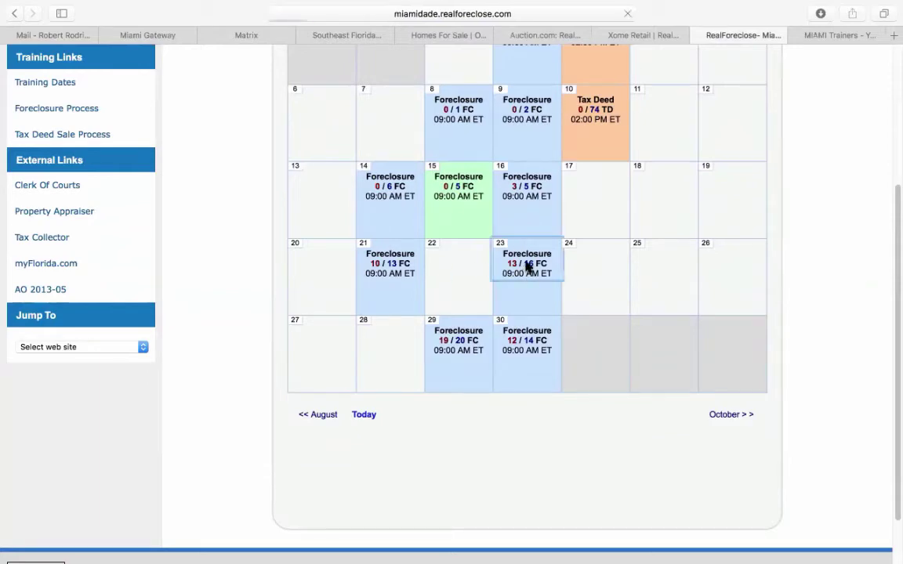
scroll(316, 413, down, 4)
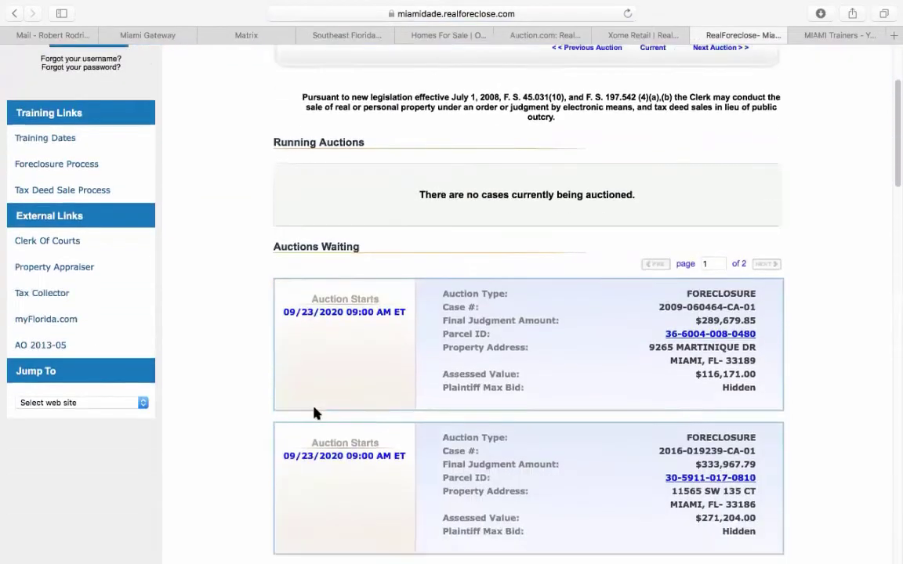
scroll(316, 413, down, 2)
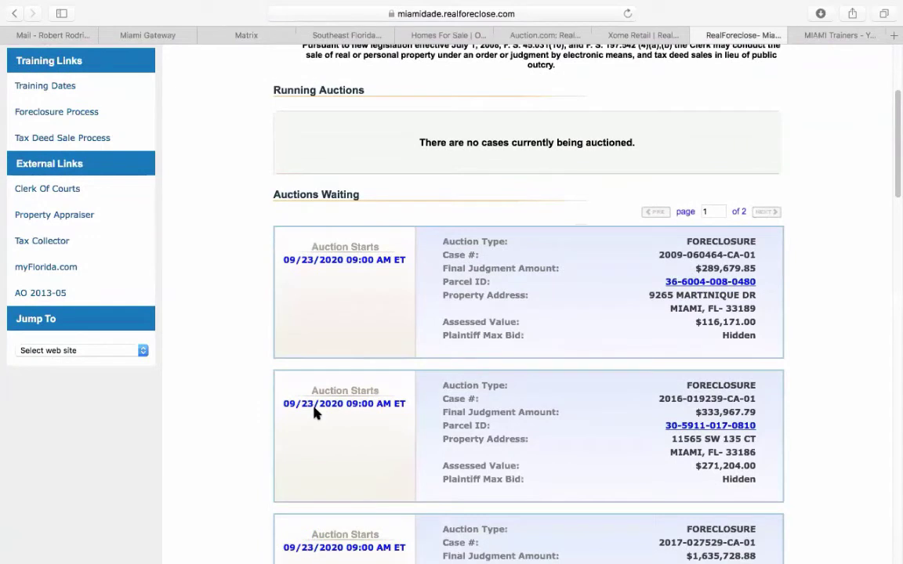
scroll(313, 413, down, 2)
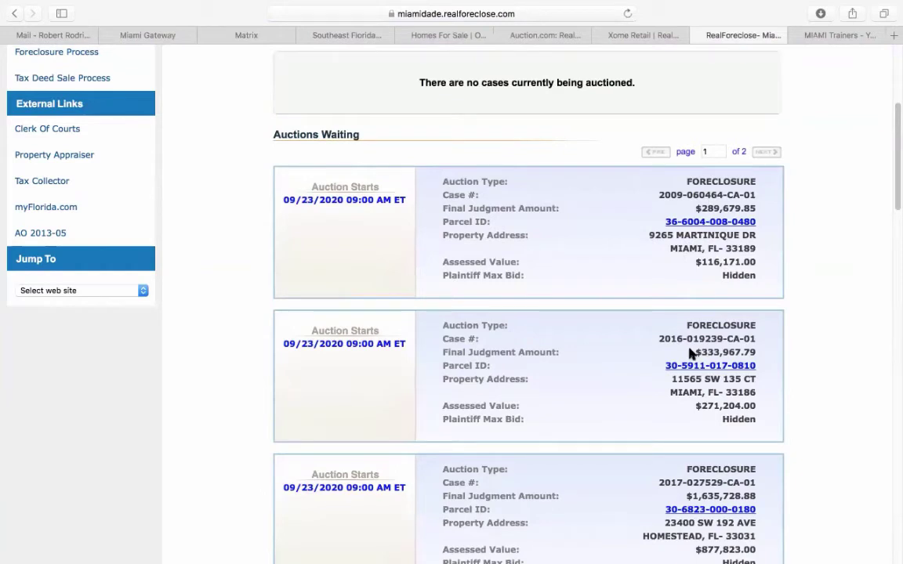
scroll(690, 355, down, 5)
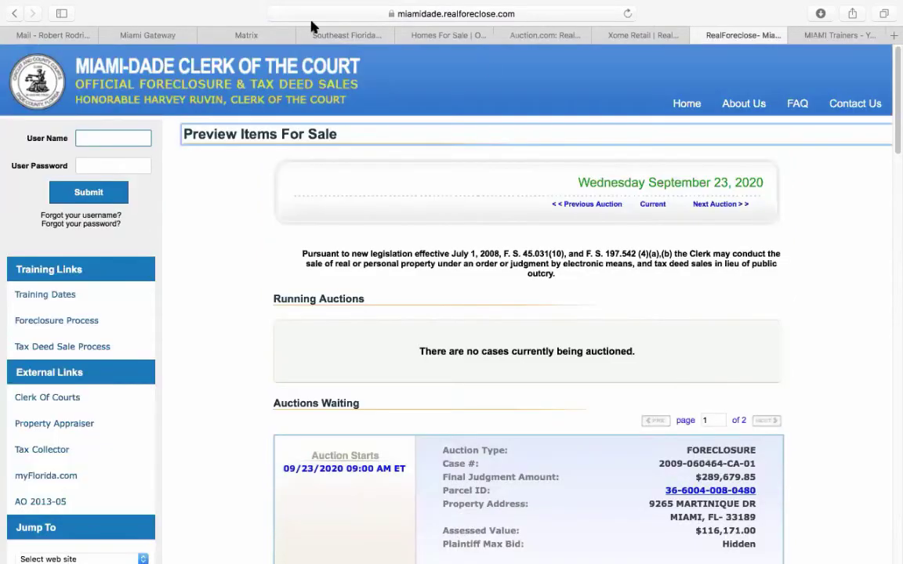
click(14, 13)
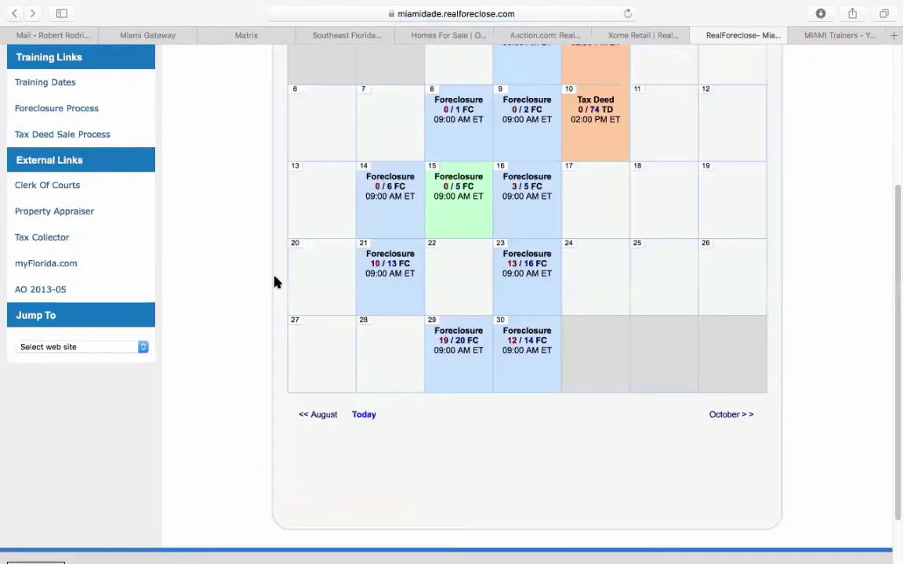
- Go back from the September auction calendar to the Clerk of the Court home page
click(15, 13)
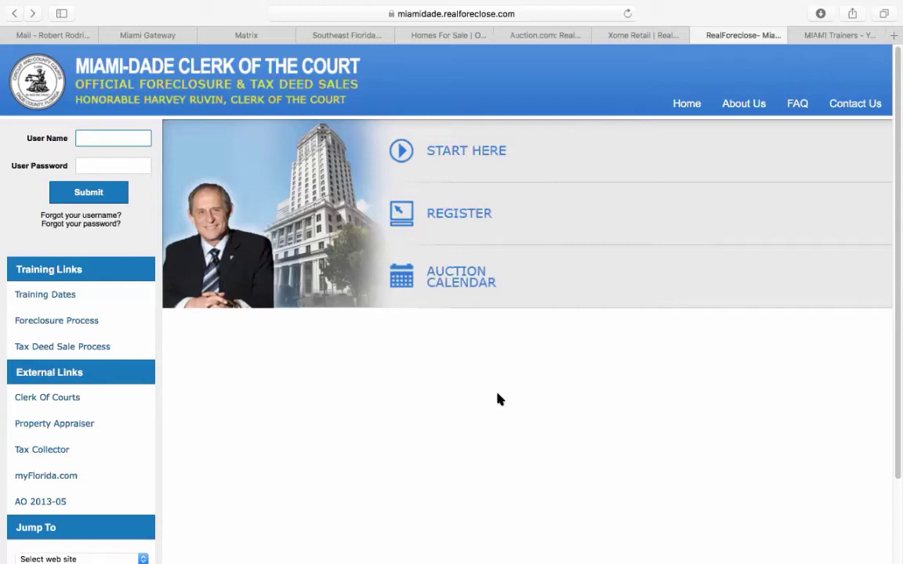
- Open the foreclosure FAQ and highlight the answer stating the 5% bidder deposit
click(482, 153)
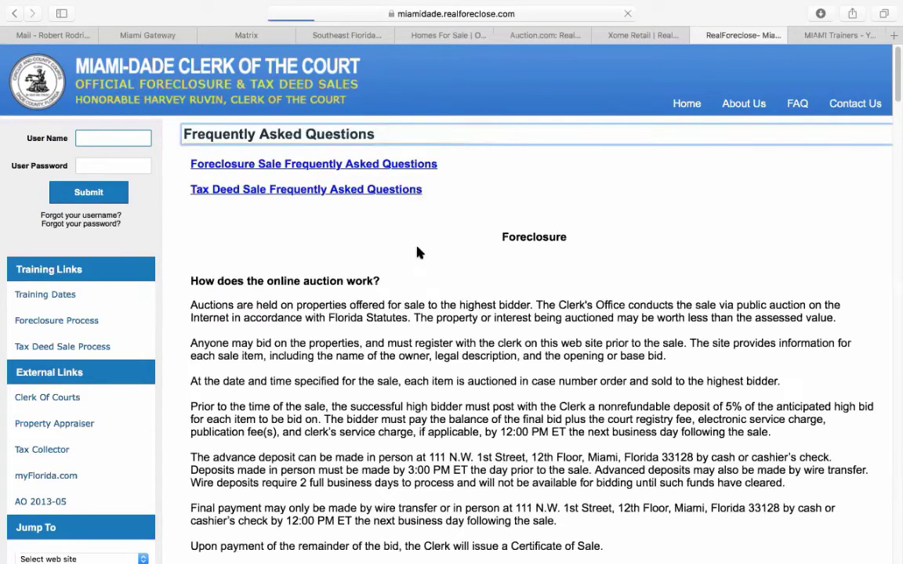
scroll(375, 381, down, 10)
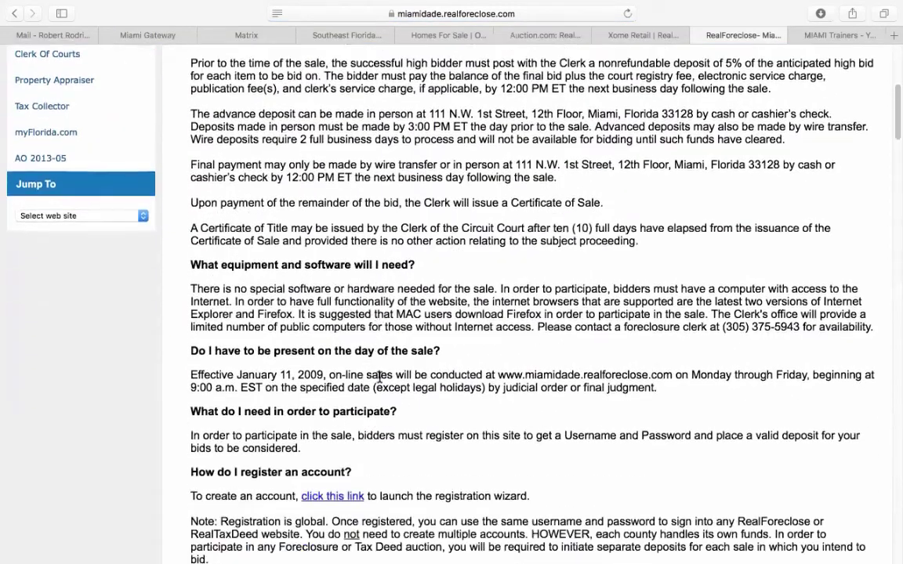
scroll(379, 377, down, 3)
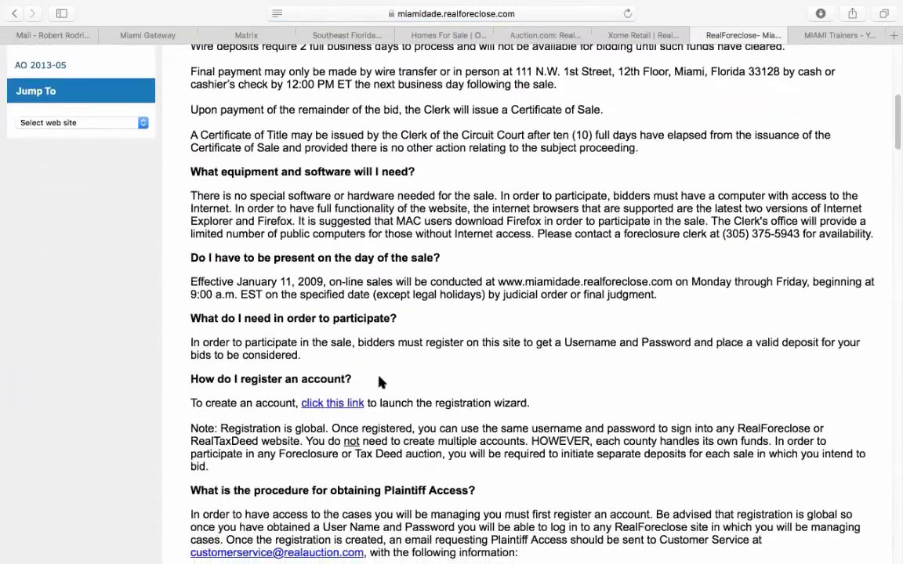
scroll(380, 381, down, 3)
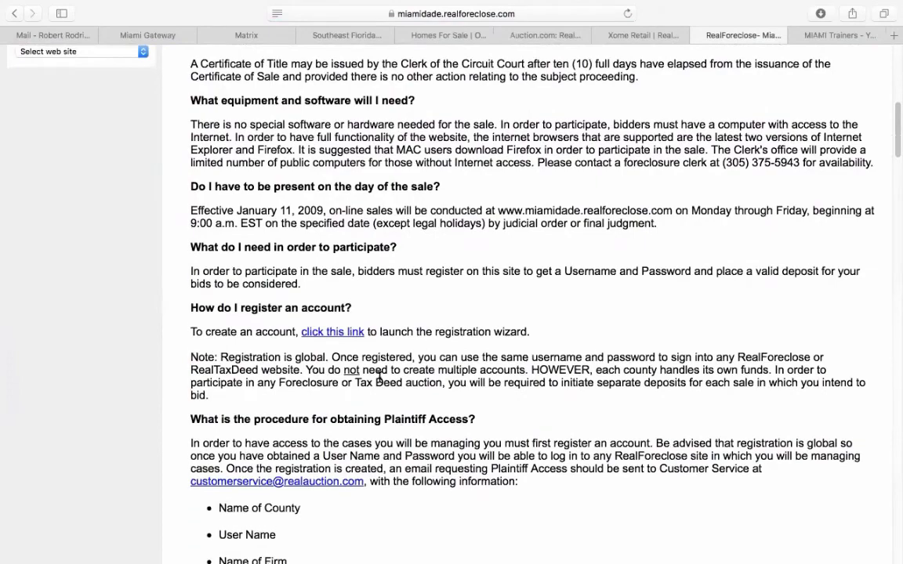
scroll(380, 378, down, 14)
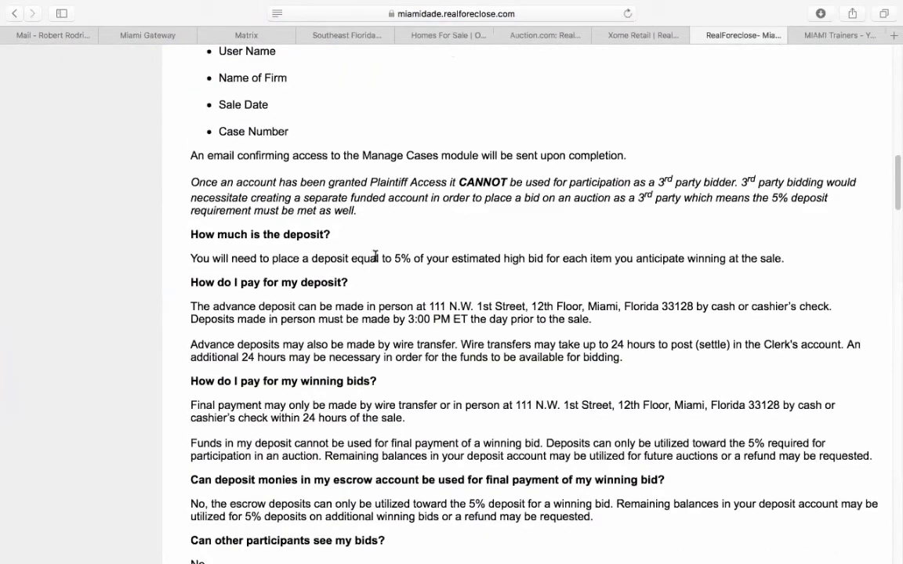
drag(381, 259, 786, 262)
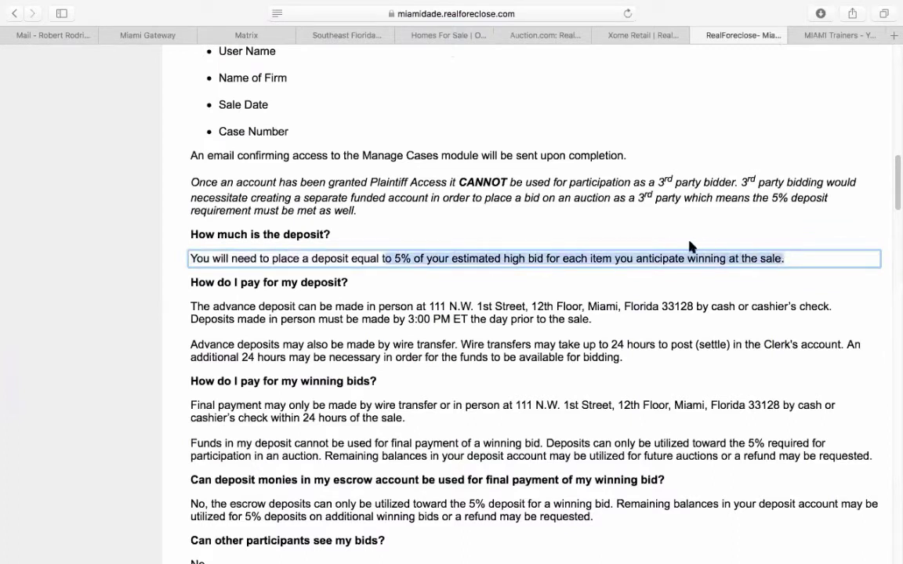
click(564, 243)
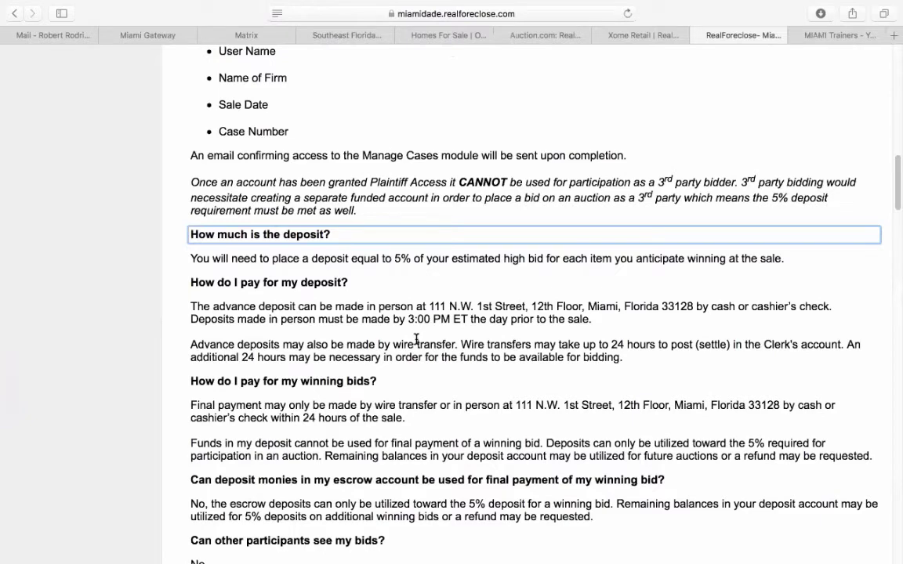
- Read through the FAQ answers on payment deadlines, bidding and account registration
scroll(416, 339, down, 2)
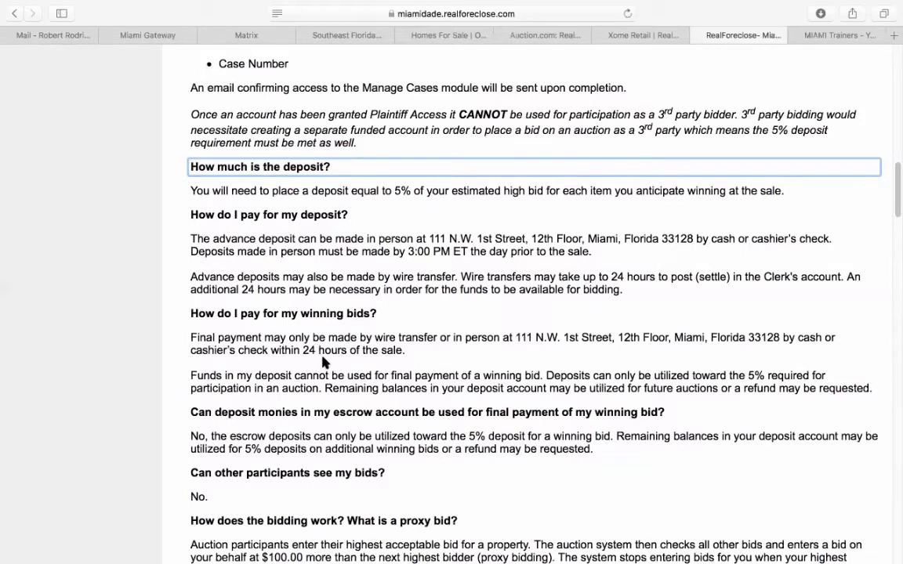
scroll(323, 362, down, 2)
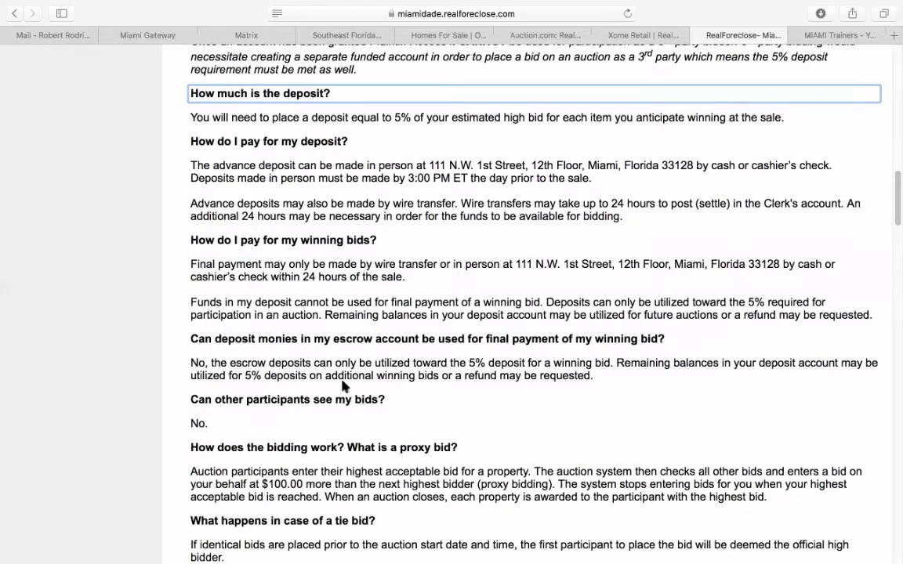
scroll(353, 362, up, 20)
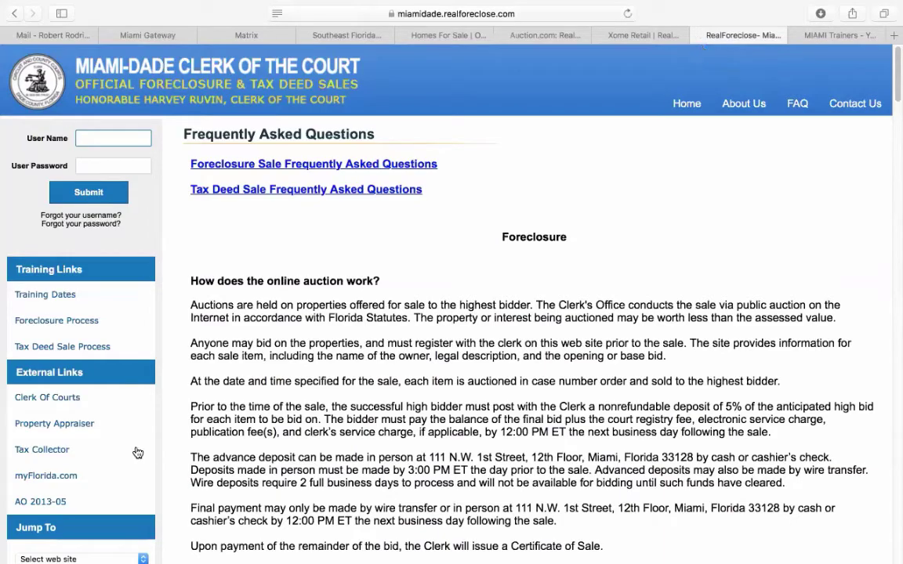
scroll(212, 431, down, 10)
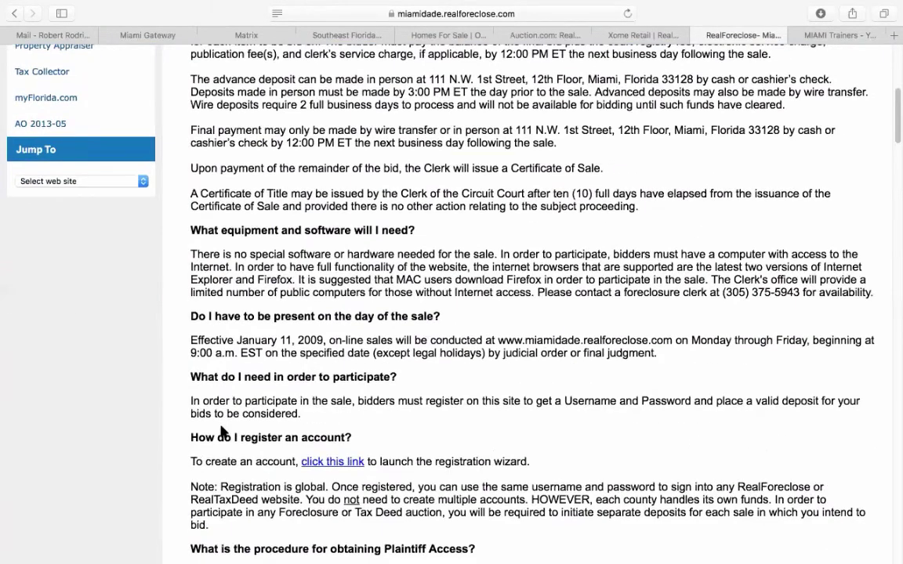
scroll(222, 431, up, 4)
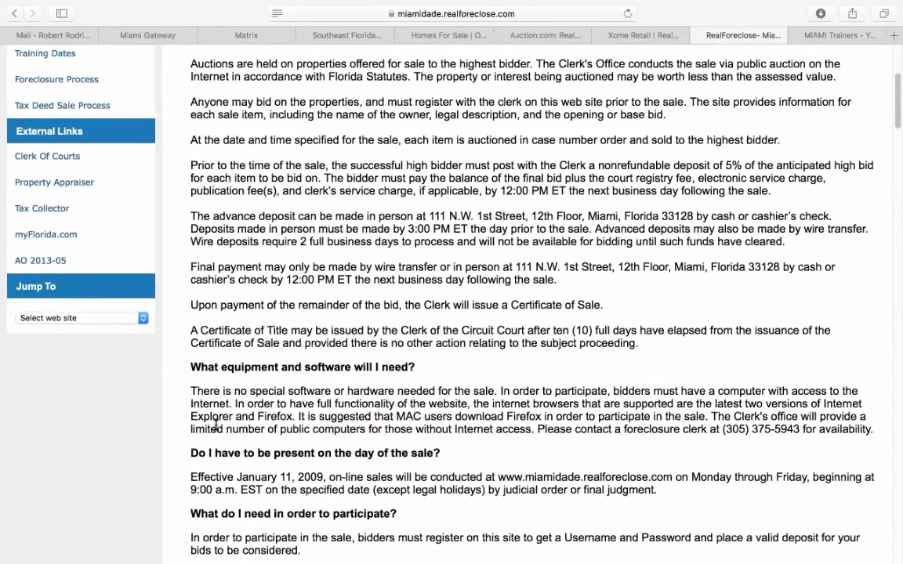
- Jump from Miami-Dade RealForeclose to the Broward Foreclosure county site and confirm leaving
click(58, 318)
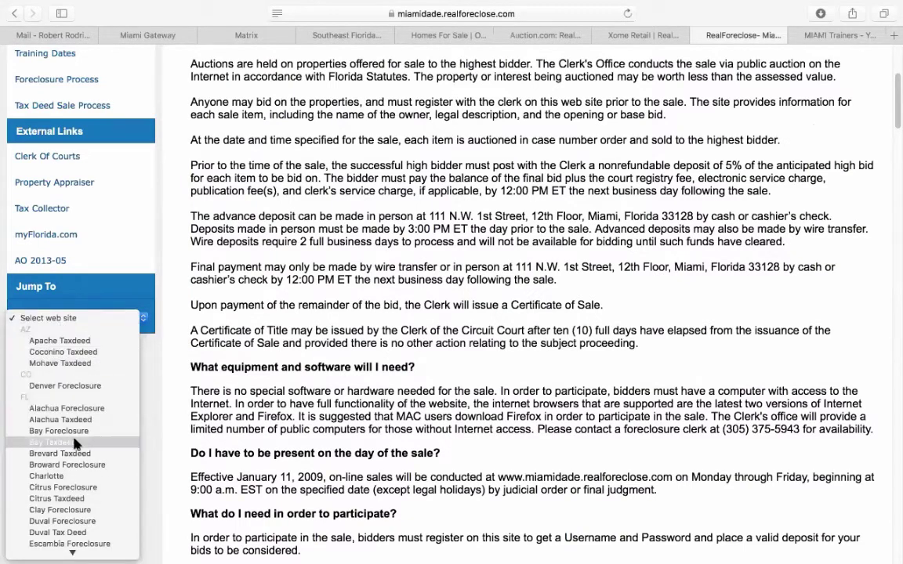
click(73, 464)
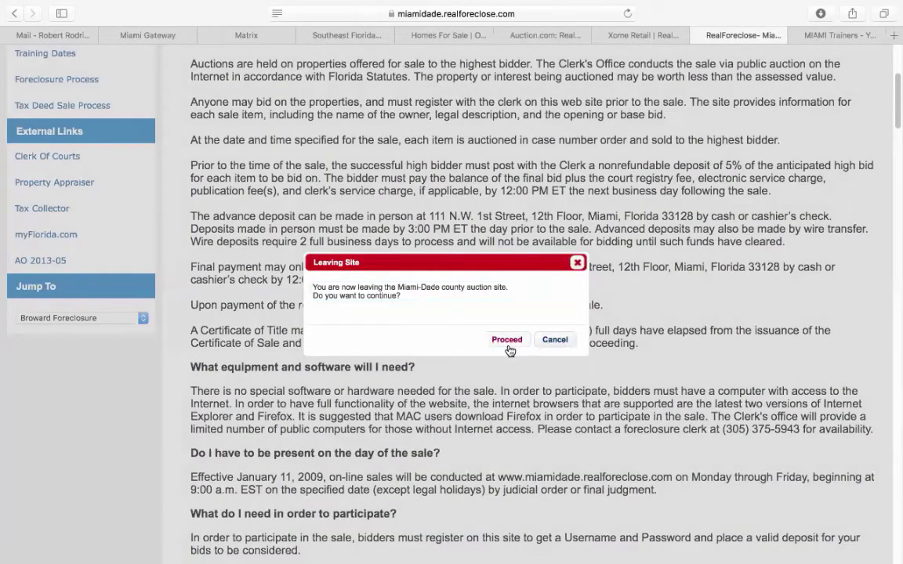
click(508, 341)
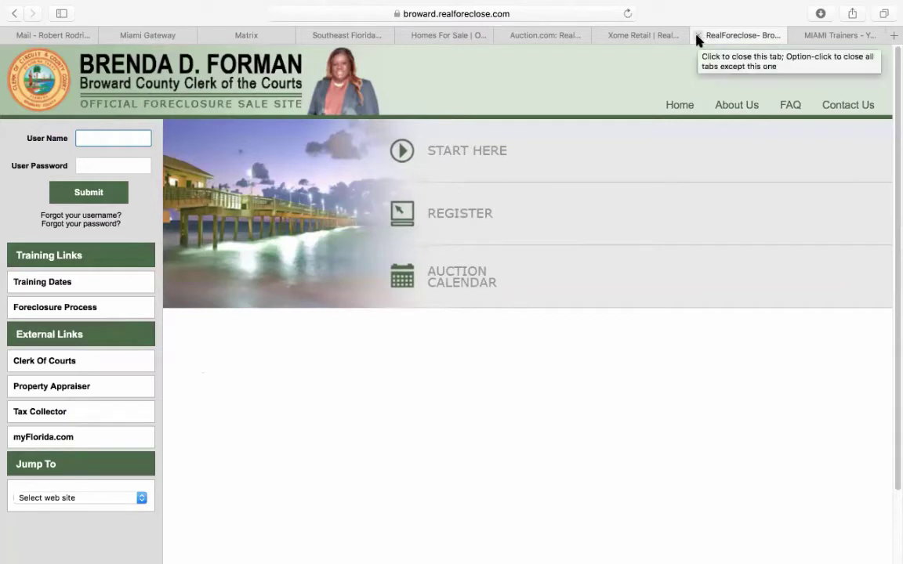
- Look over the Xome, Auction.com and Hubzu auction sites
click(639, 37)
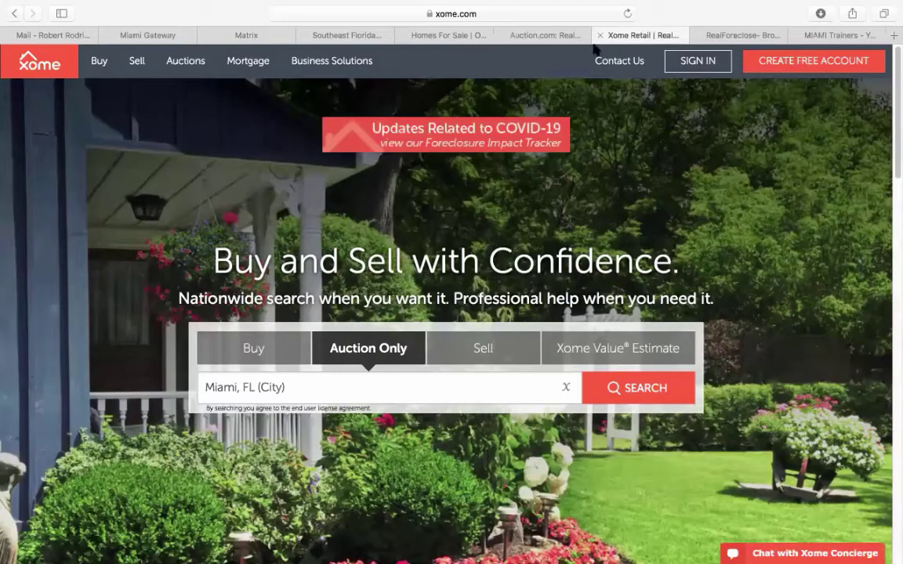
click(538, 36)
click(443, 38)
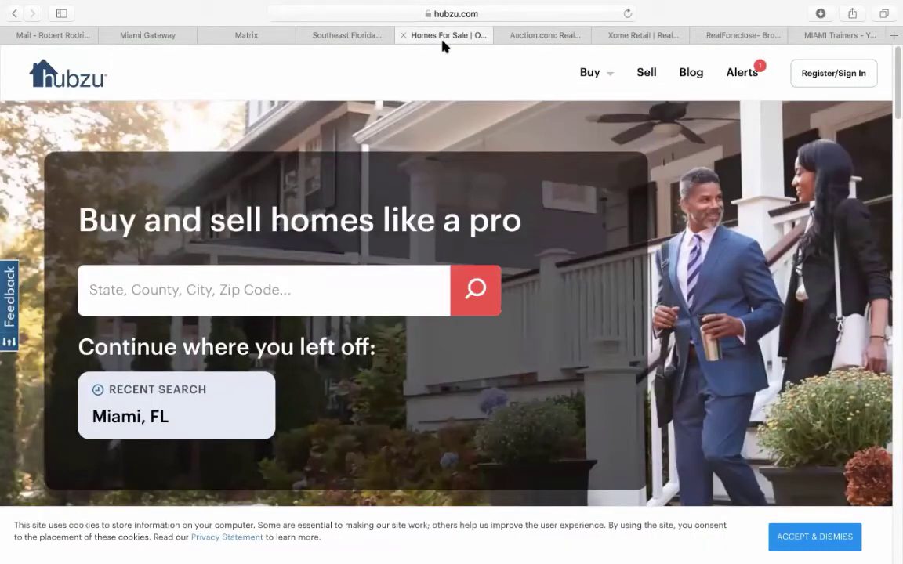
- Close the Hubzu, Auction.com, Xome and Broward RealForeclose sites and return to the Matrix listing
click(403, 36)
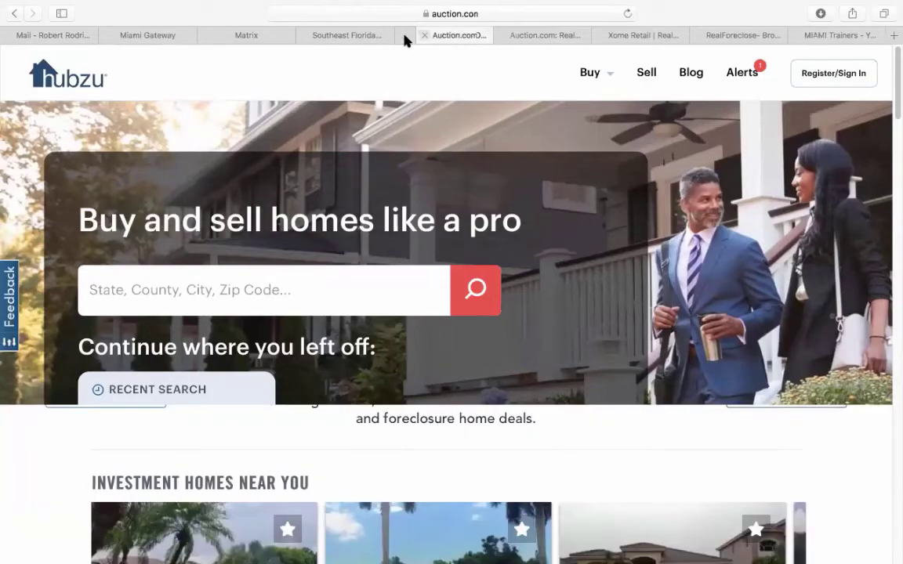
click(403, 36)
click(404, 36)
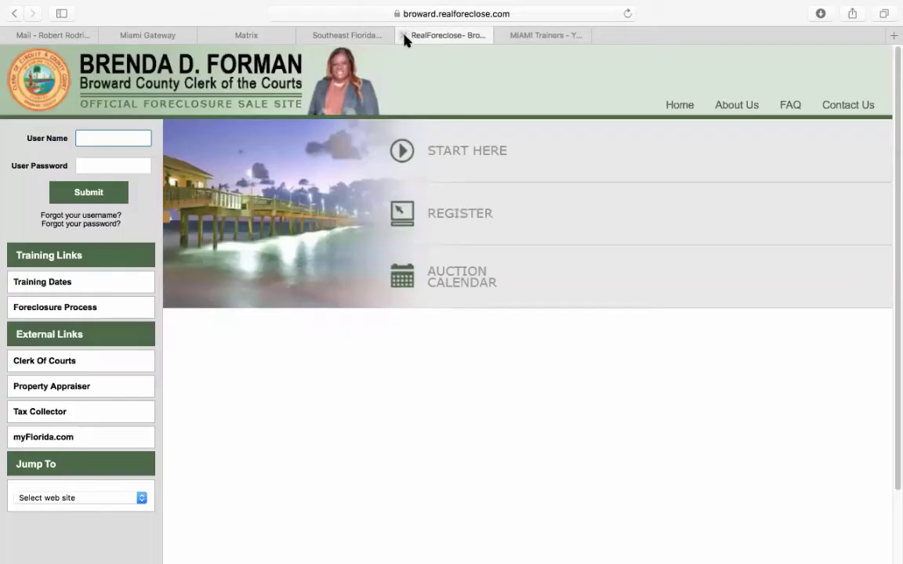
click(404, 37)
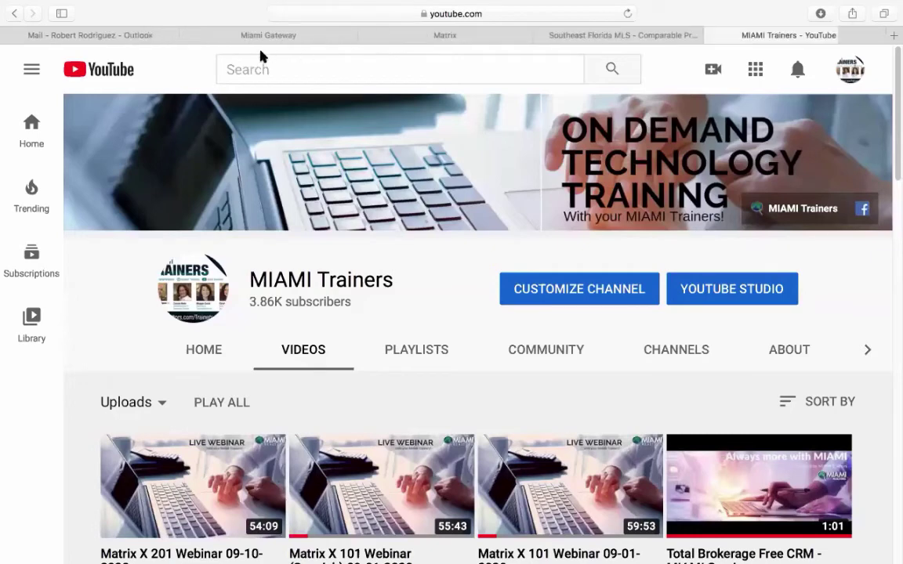
click(414, 38)
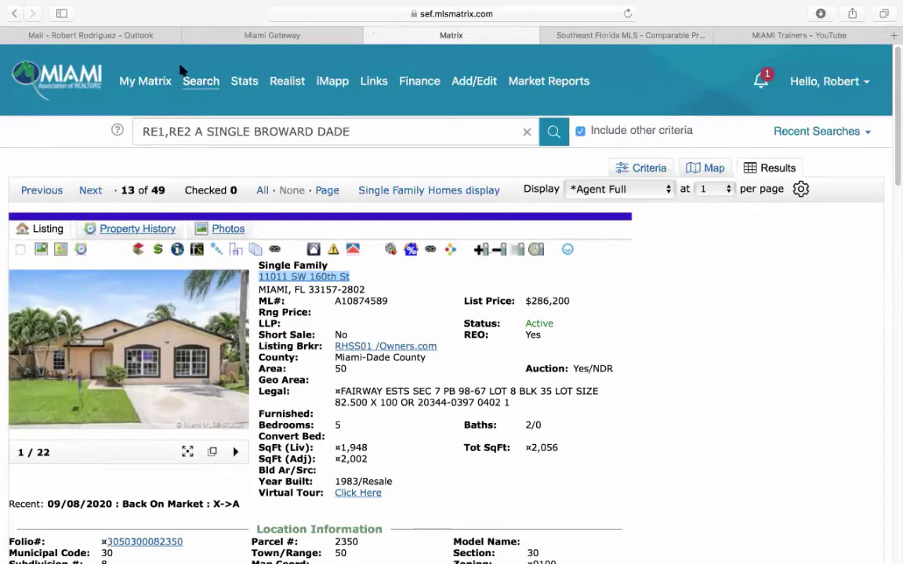
click(198, 80)
click(603, 35)
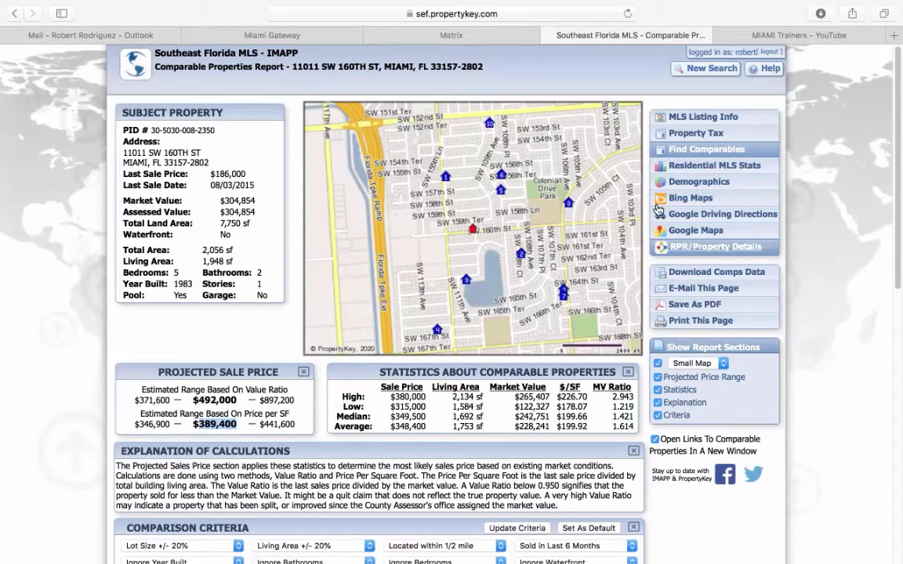
click(452, 36)
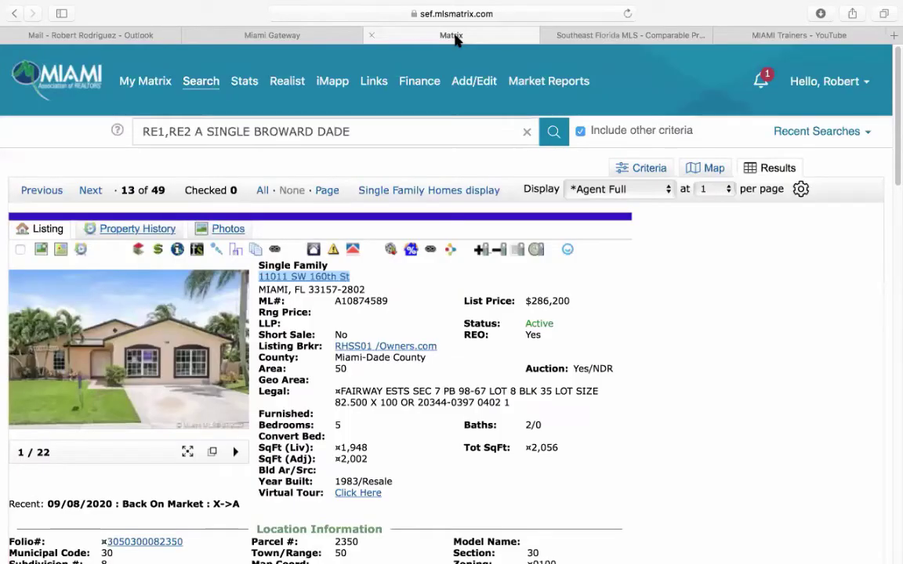
- Start an RE1/RE2 search for Single Family, type Single, in Miami-Dade and Broward counties
mouse_move(201, 82)
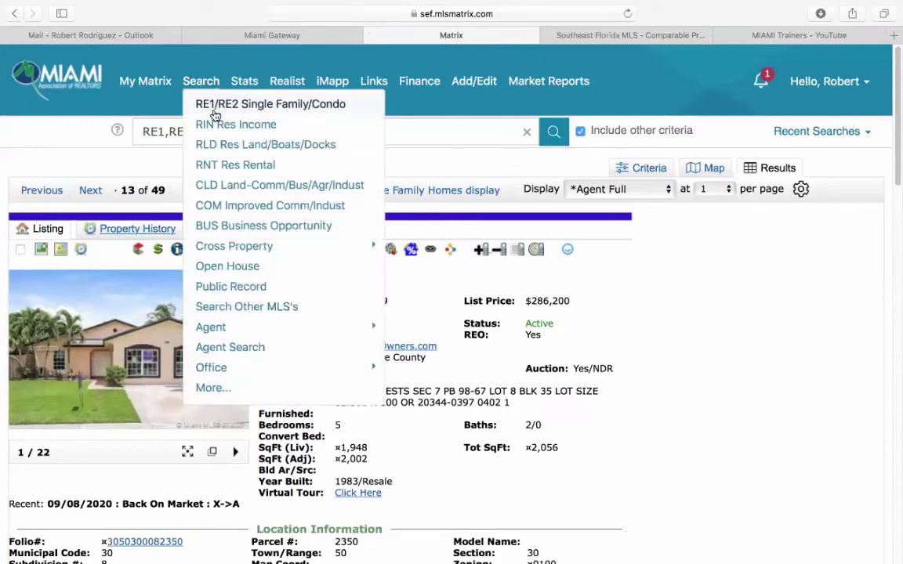
click(216, 107)
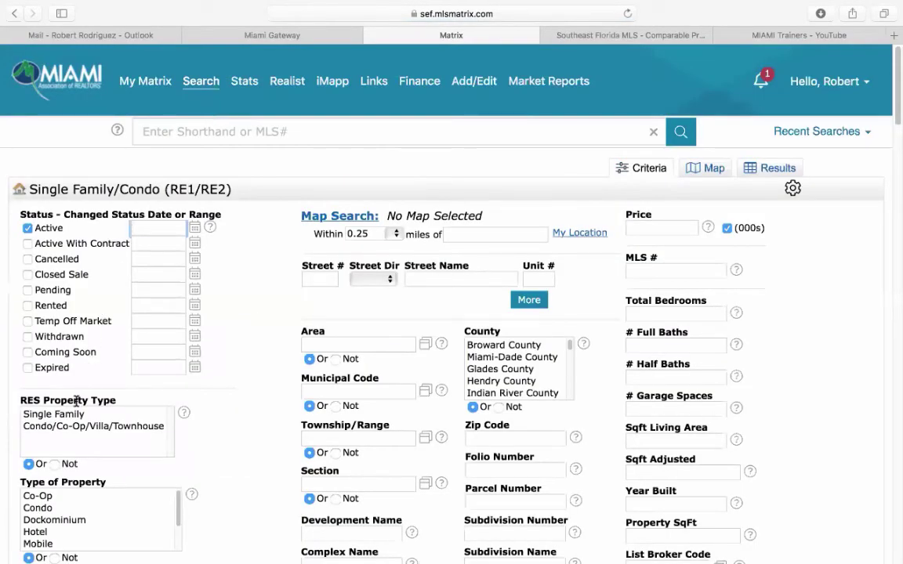
click(75, 414)
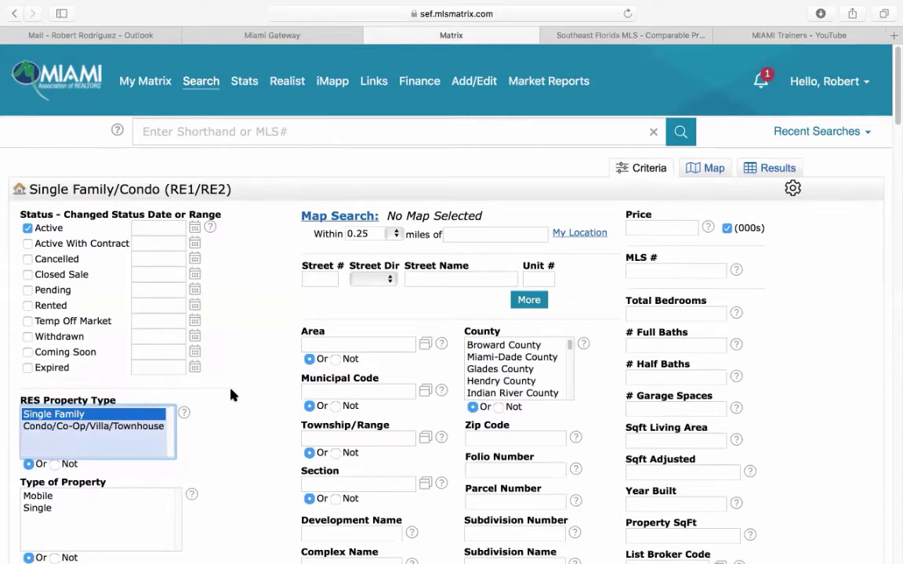
click(508, 356)
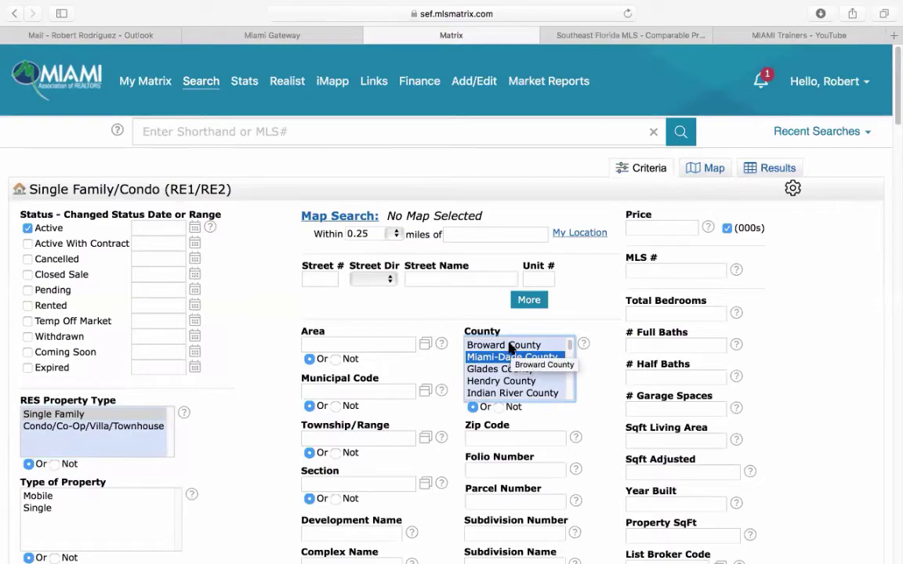
super+click(510, 346)
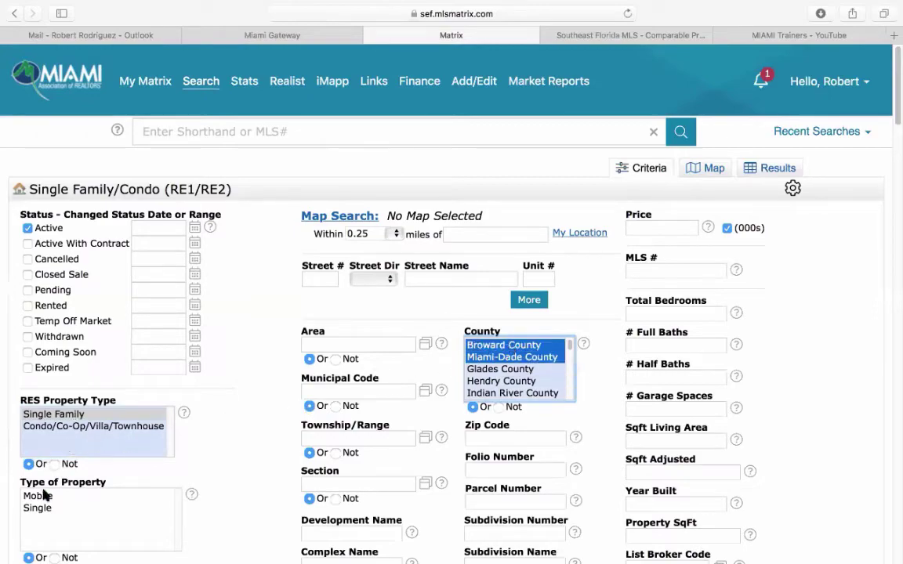
click(45, 508)
- Set Short Sale to Yes and choose No HOPA, narrowing to 52 matches
scroll(243, 454, down, 2)
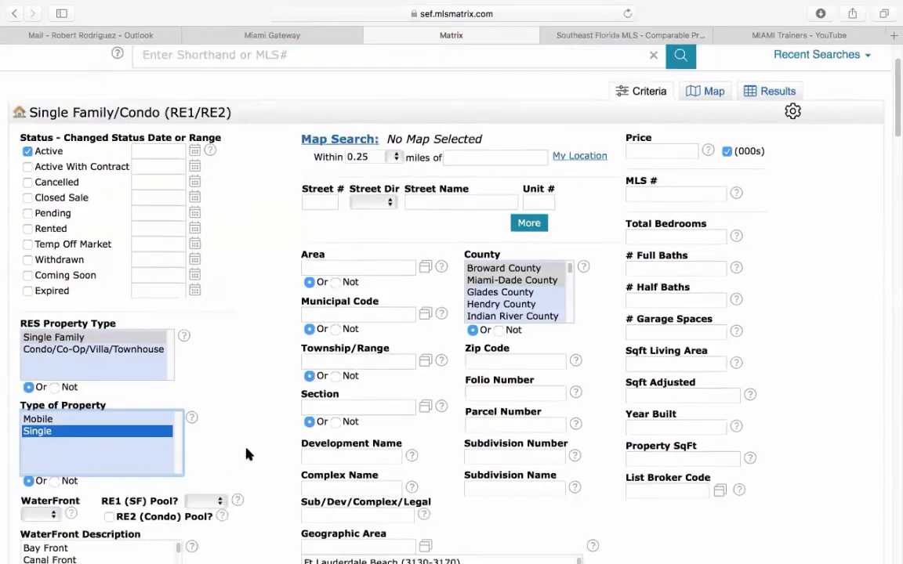
scroll(247, 455, down, 10)
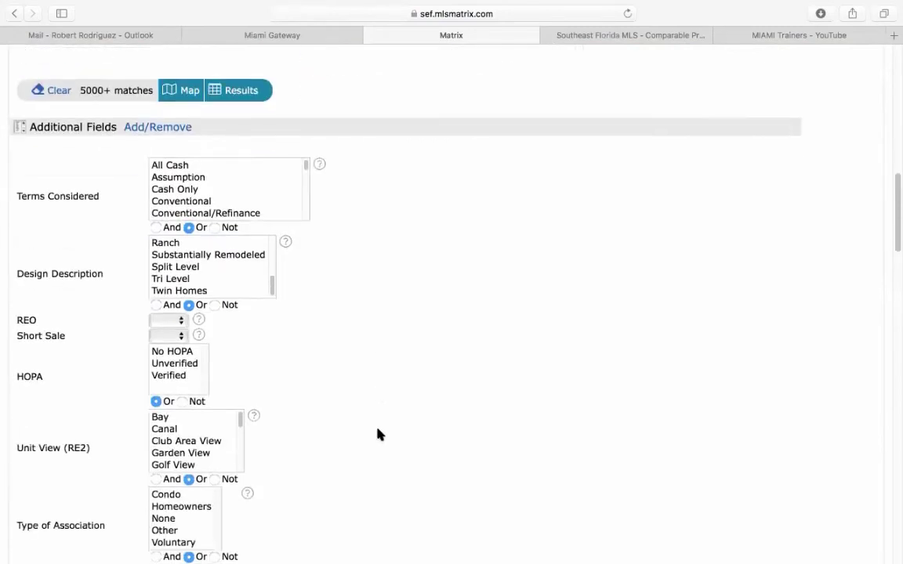
click(164, 337)
click(164, 355)
click(170, 353)
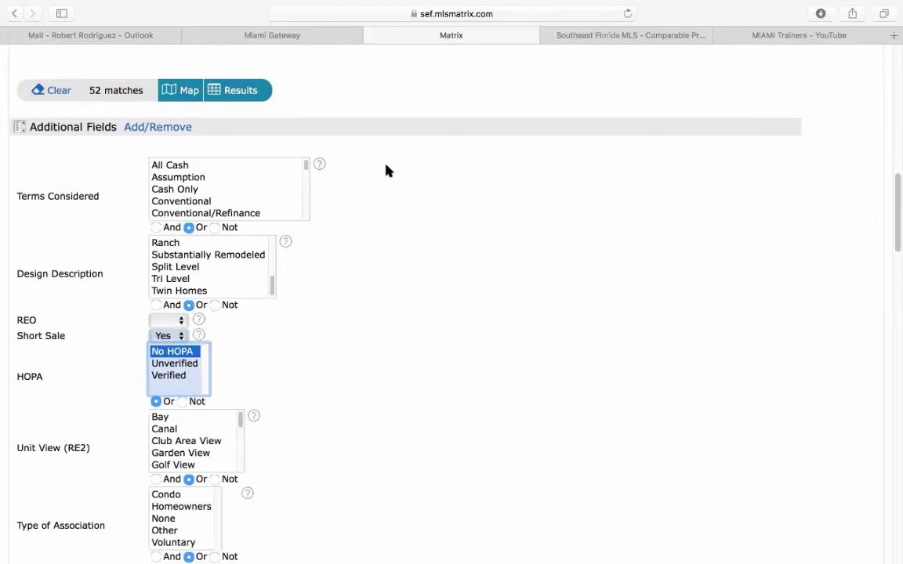
scroll(437, 355, up, 5)
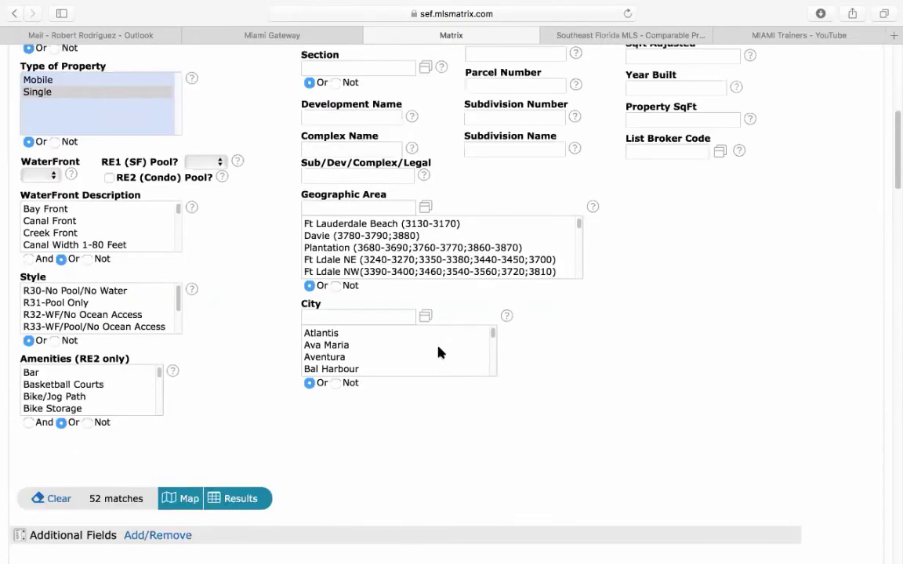
scroll(437, 353, down, 2)
scroll(402, 444, down, 1)
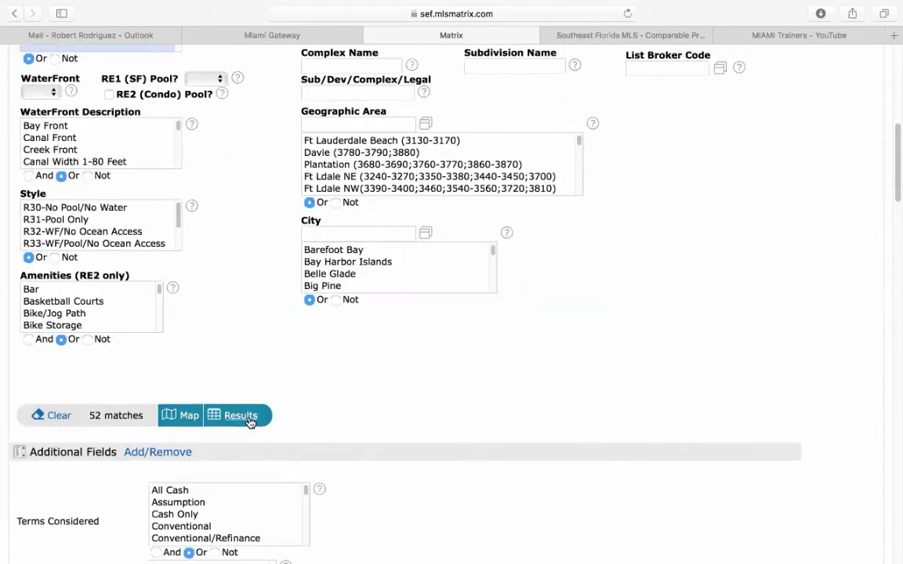
click(240, 415)
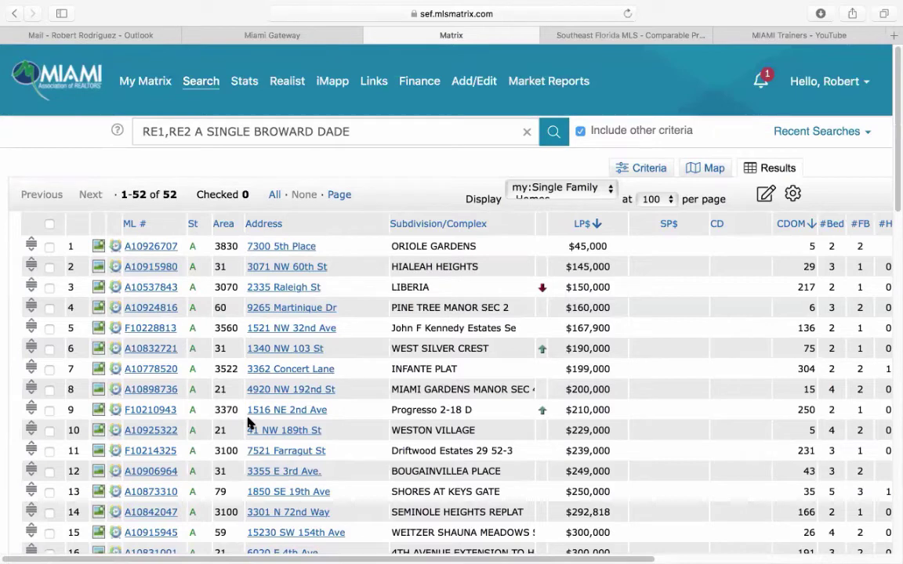
click(162, 269)
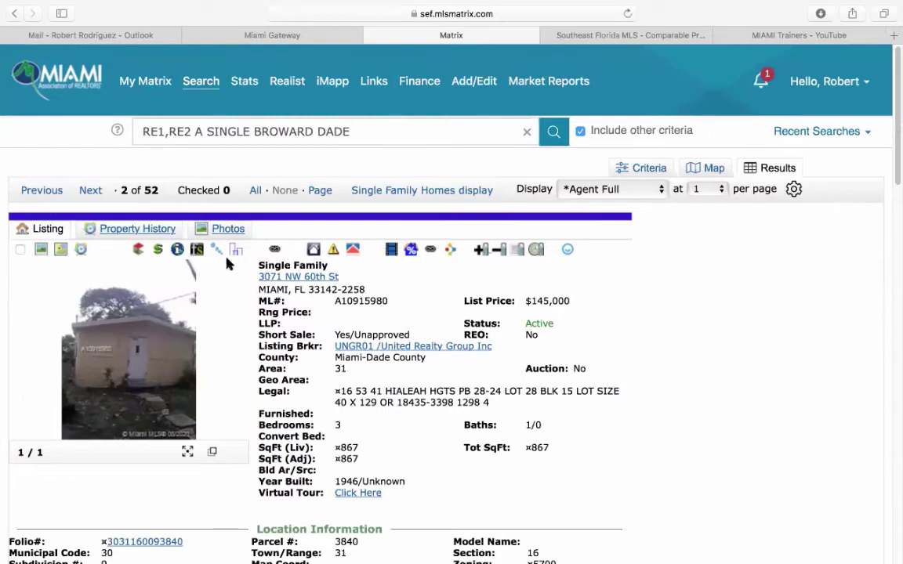
click(177, 250)
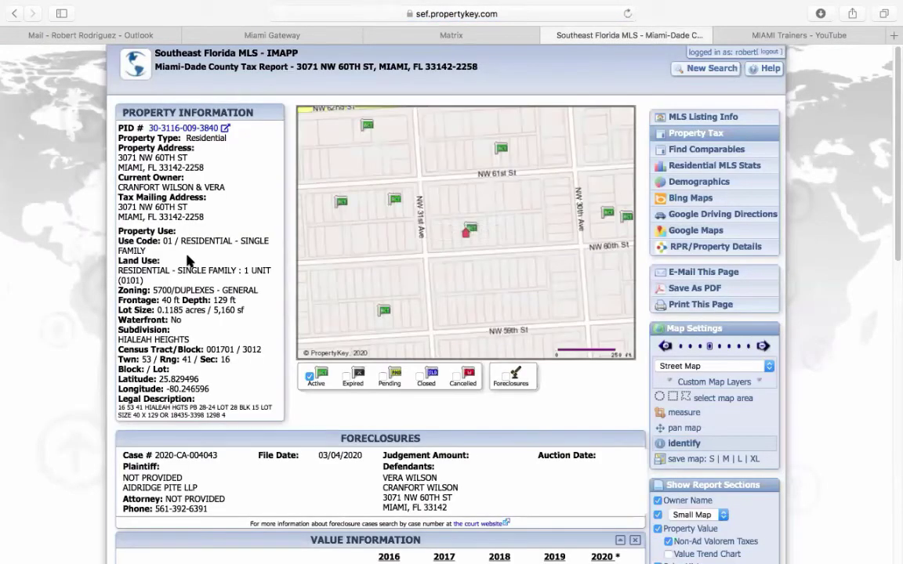
click(710, 150)
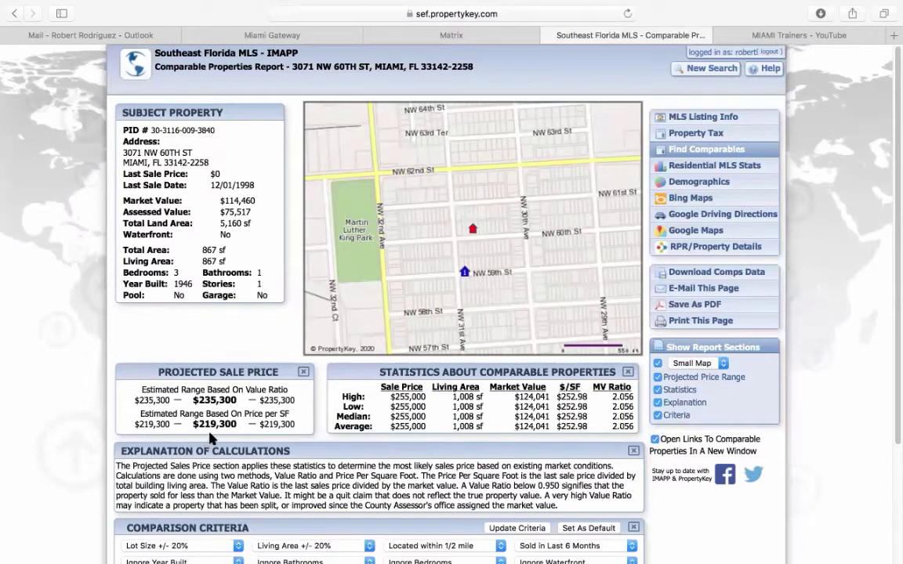
click(476, 37)
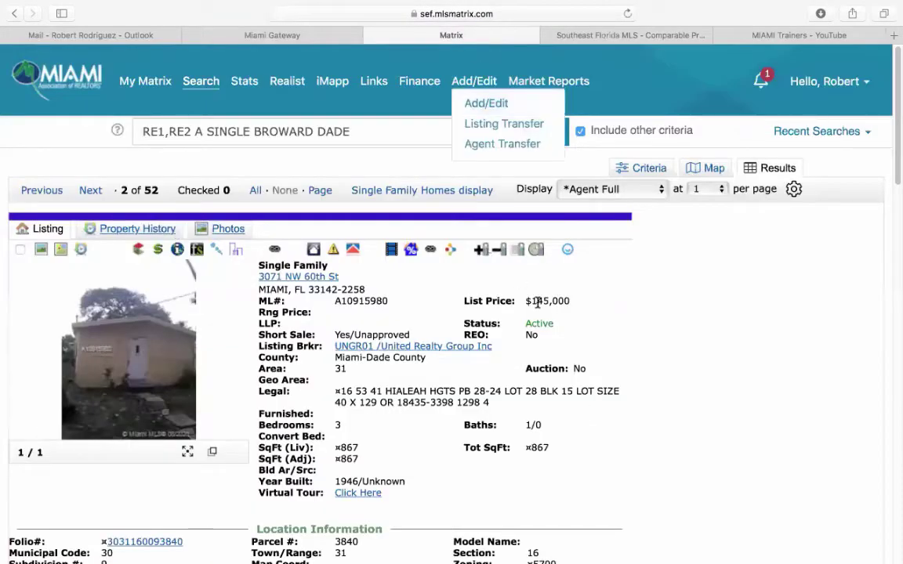
click(619, 37)
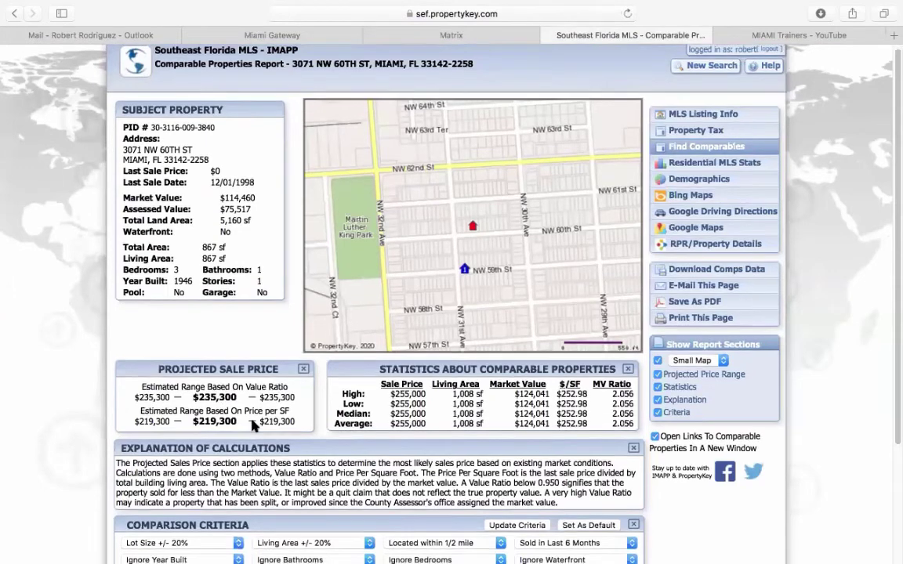
scroll(255, 423, down, 2)
scroll(262, 416, up, 2)
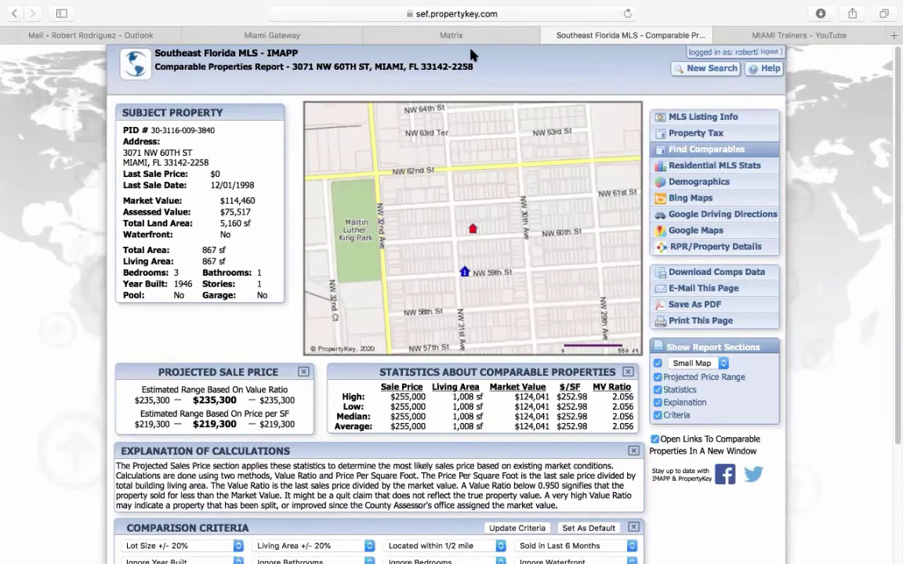
click(427, 35)
click(90, 192)
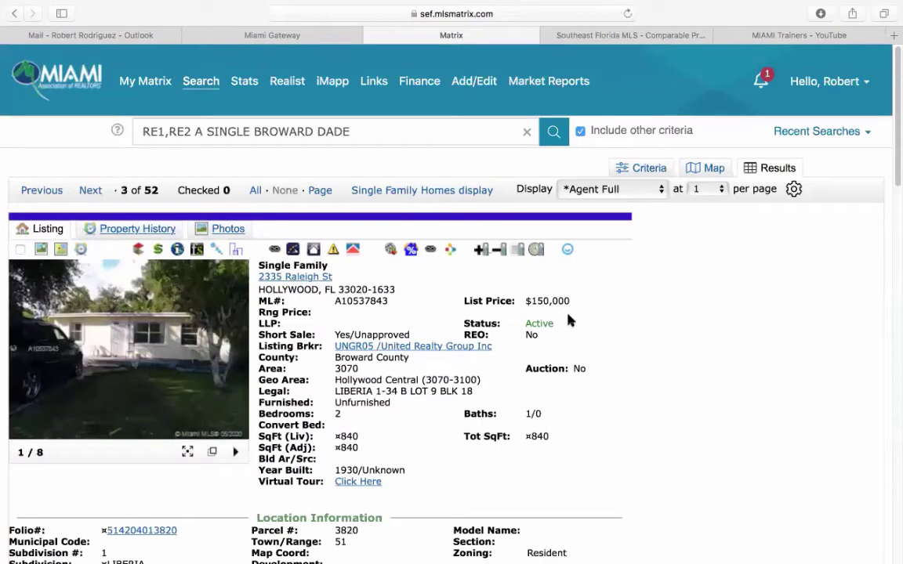
click(214, 327)
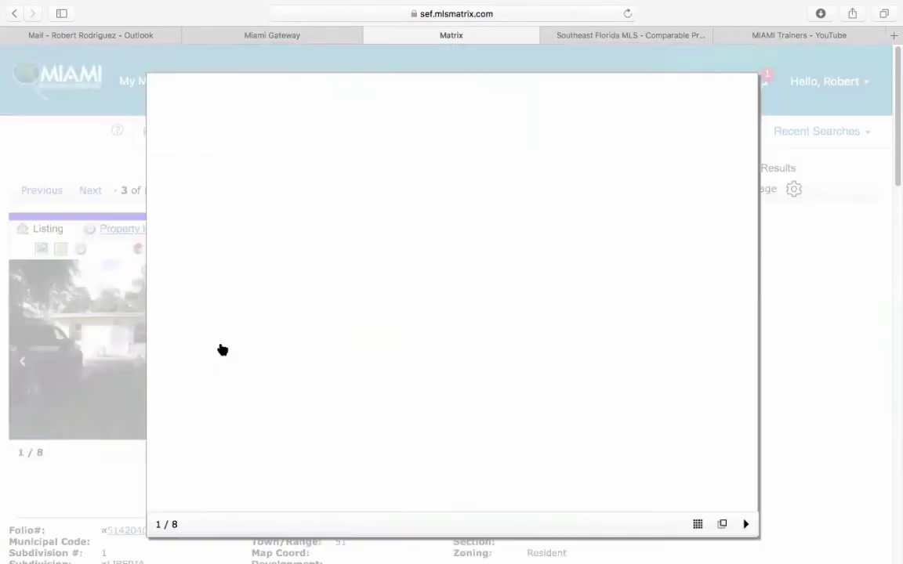
click(744, 307)
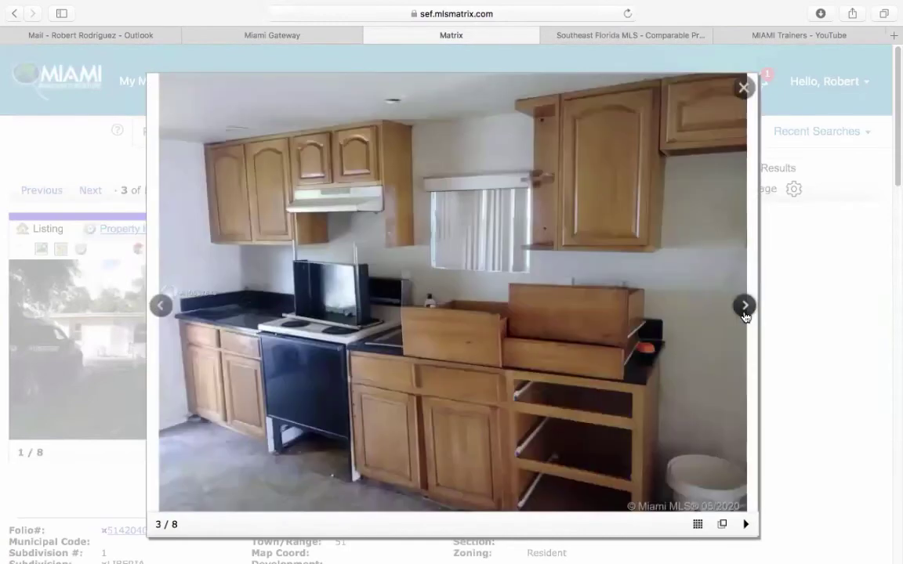
click(745, 307)
click(744, 307)
click(745, 308)
click(745, 307)
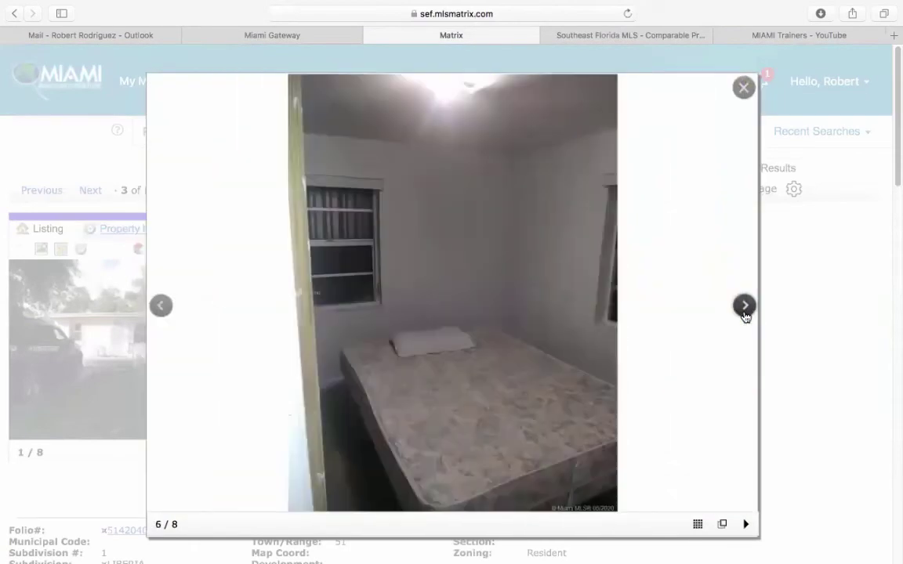
click(745, 307)
click(744, 87)
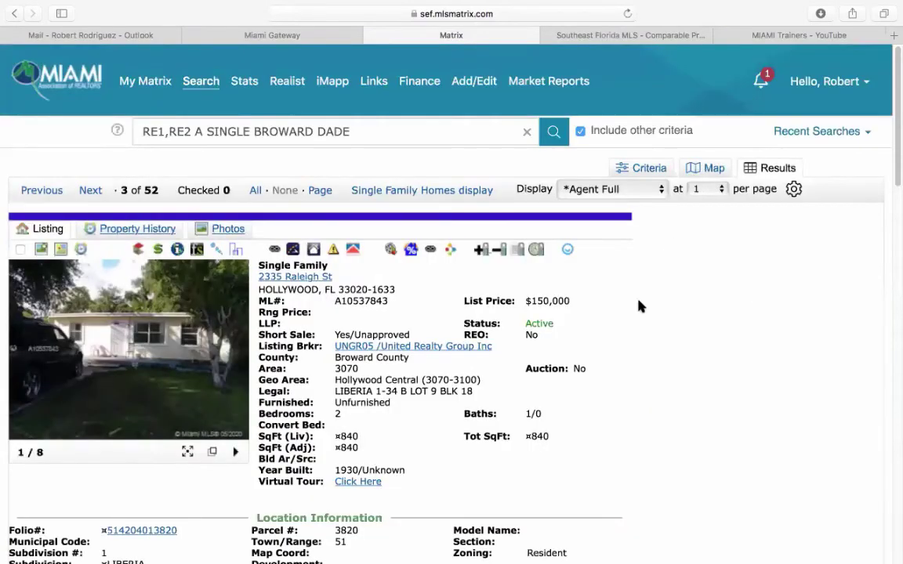
scroll(631, 308, down, 1)
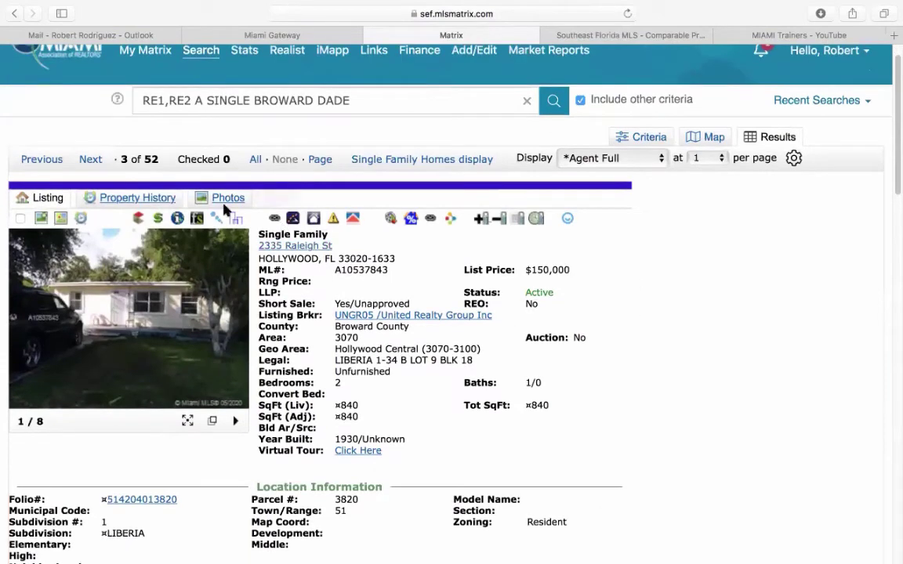
click(179, 217)
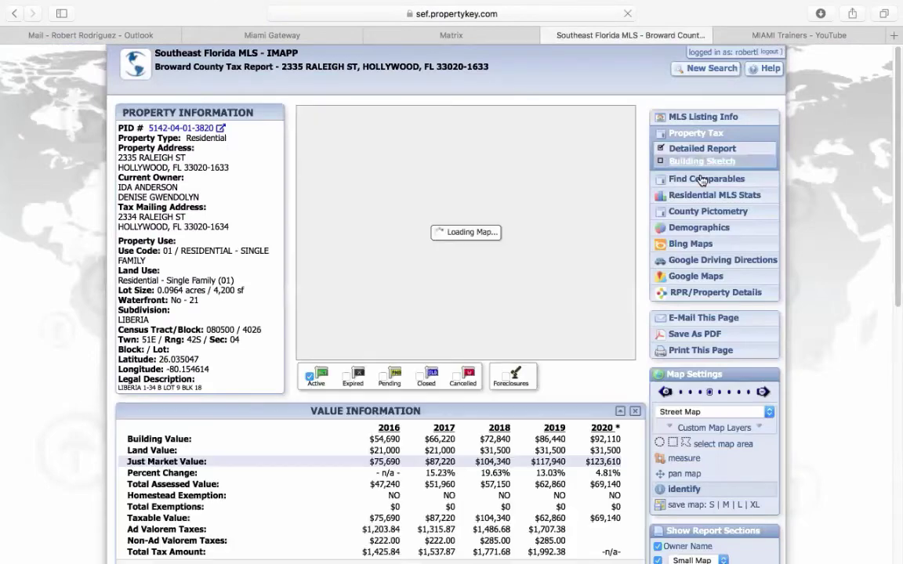
click(700, 179)
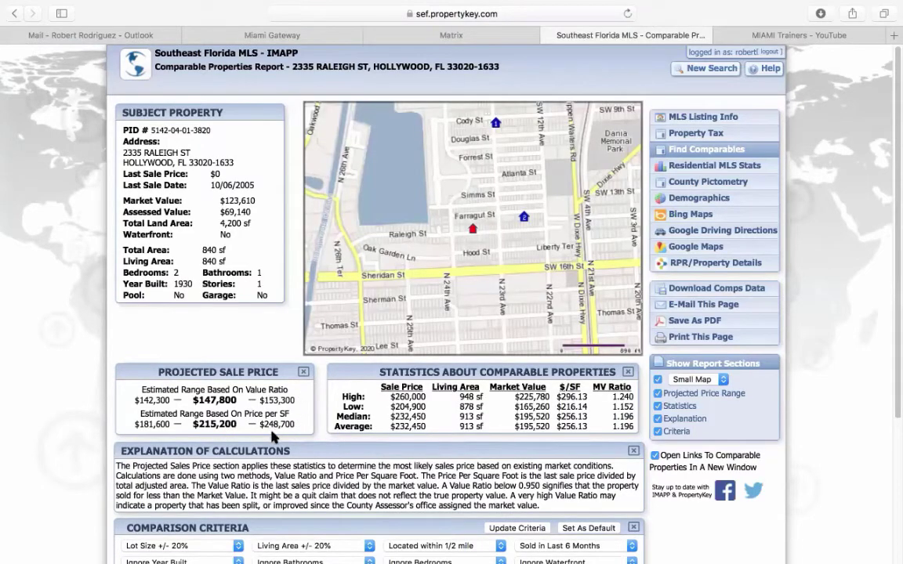
click(444, 34)
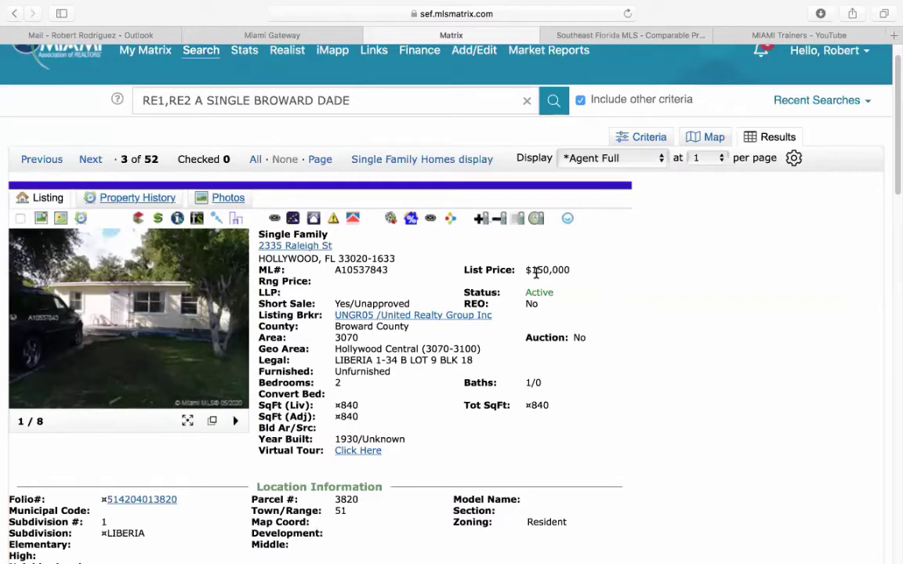
- Start a new RE1/RE2 Single Family/Condo search
scroll(568, 357, up, 2)
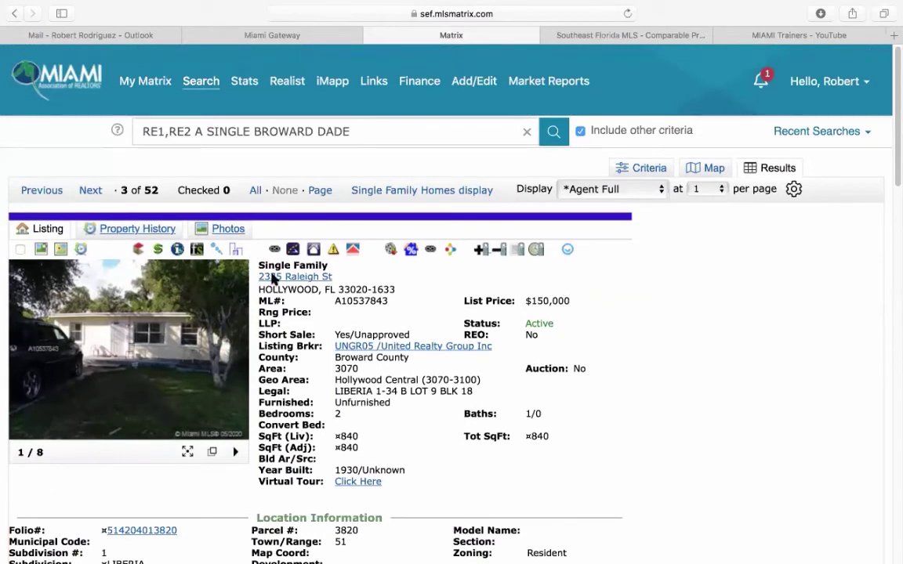
mouse_move(201, 88)
click(210, 104)
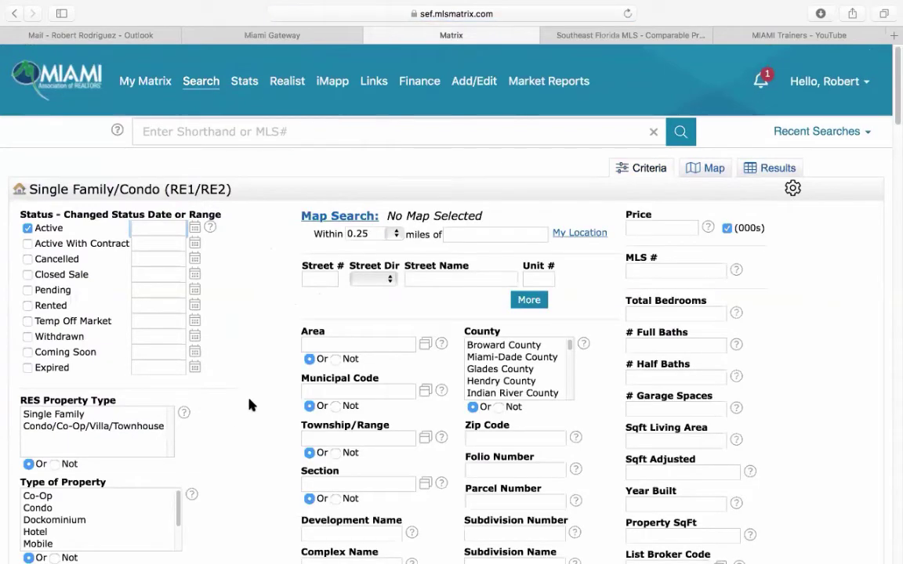
- Limit the search to Single Family, type Single, in Broward and Miami-Dade counties
click(64, 415)
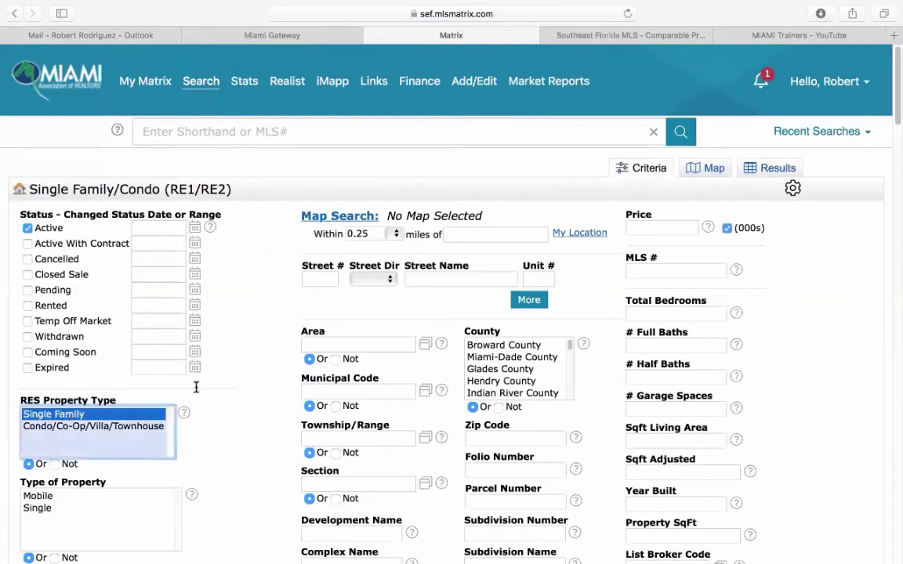
click(513, 346)
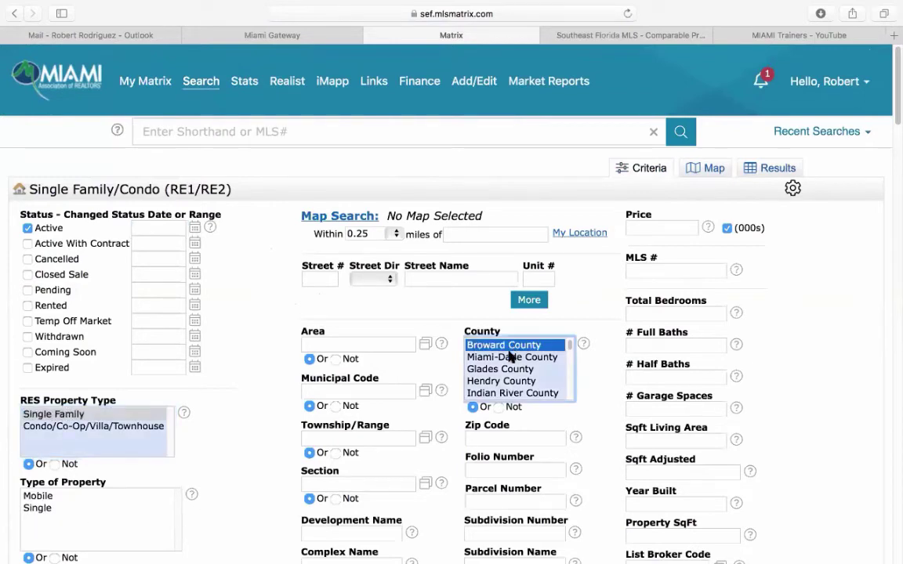
super+click(511, 357)
scroll(267, 397, down, 4)
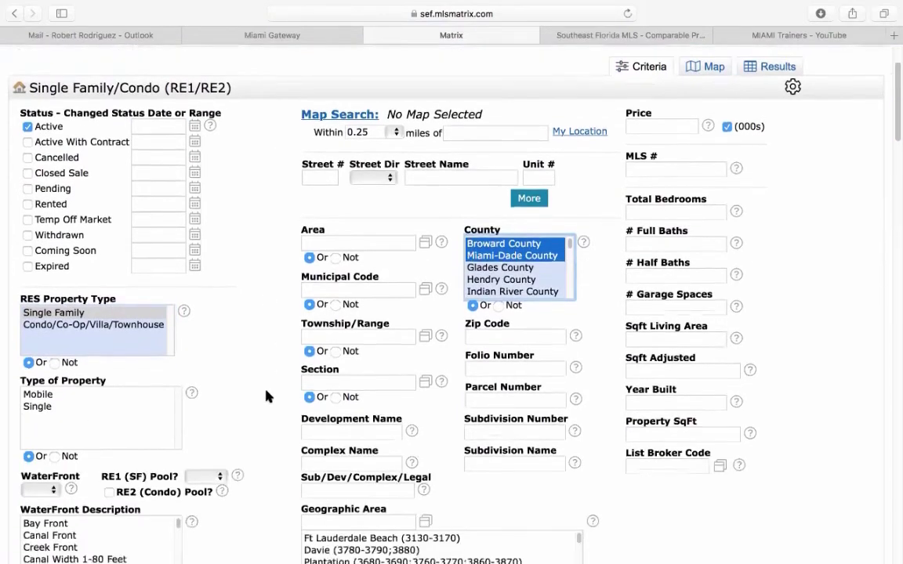
click(45, 376)
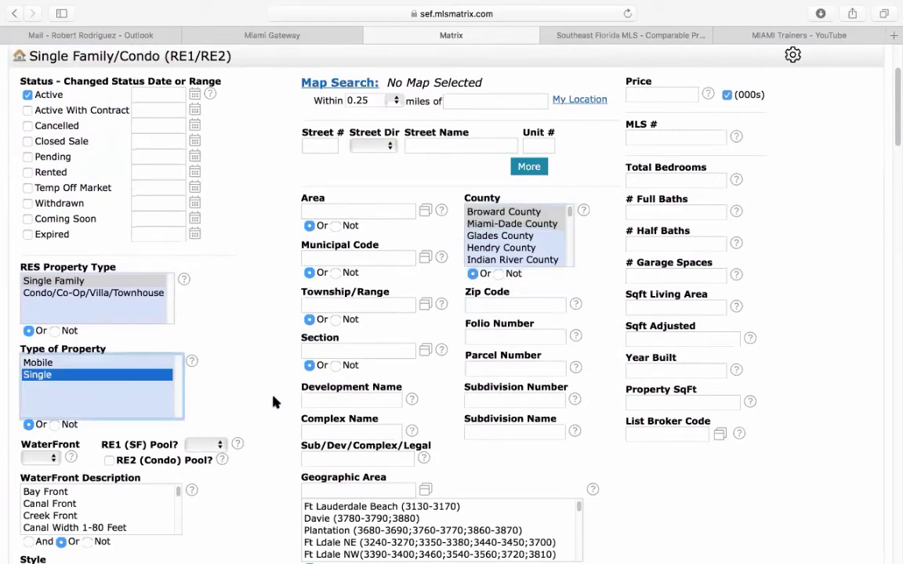
scroll(272, 402, down, 15)
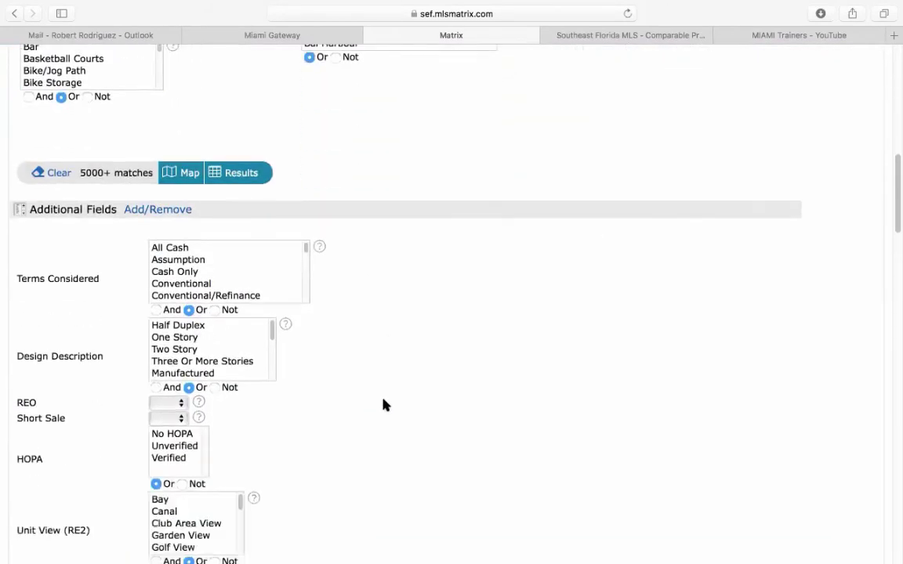
scroll(384, 404, down, 2)
scroll(385, 403, down, 4)
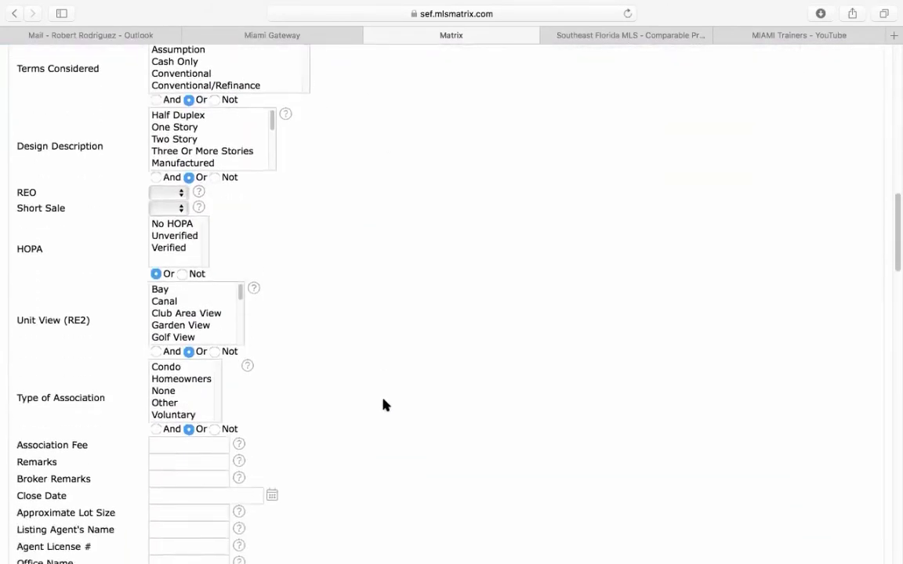
scroll(366, 403, down, 3)
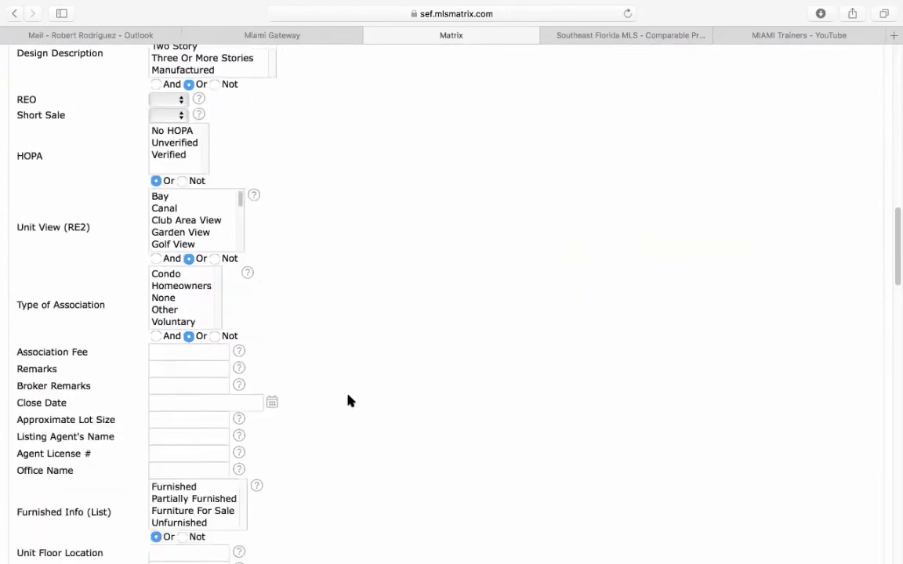
- Enter *tlc* as the Remarks keyword and set REO and Short Sale to No
click(172, 373)
text(*tl)
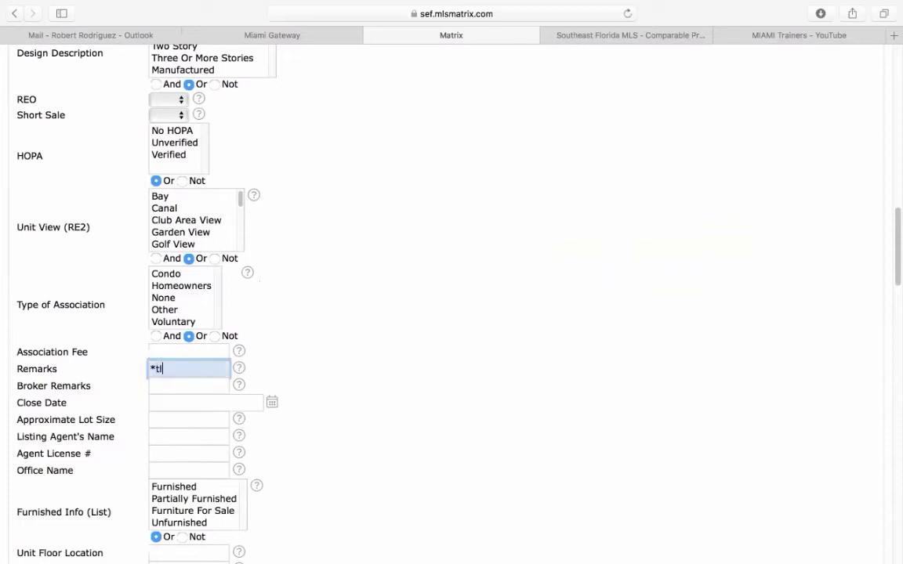
text(c*)
scroll(403, 359, up, 10)
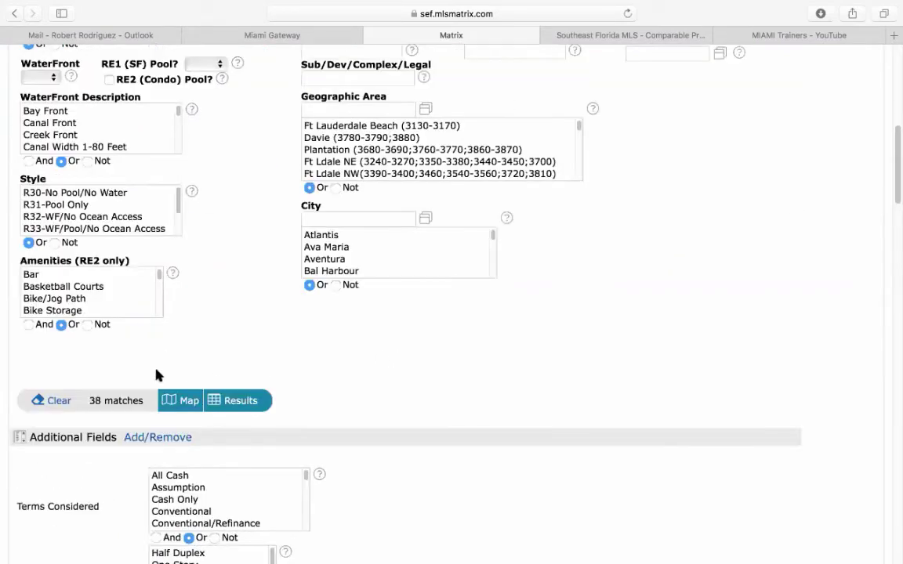
scroll(92, 431, down, 5)
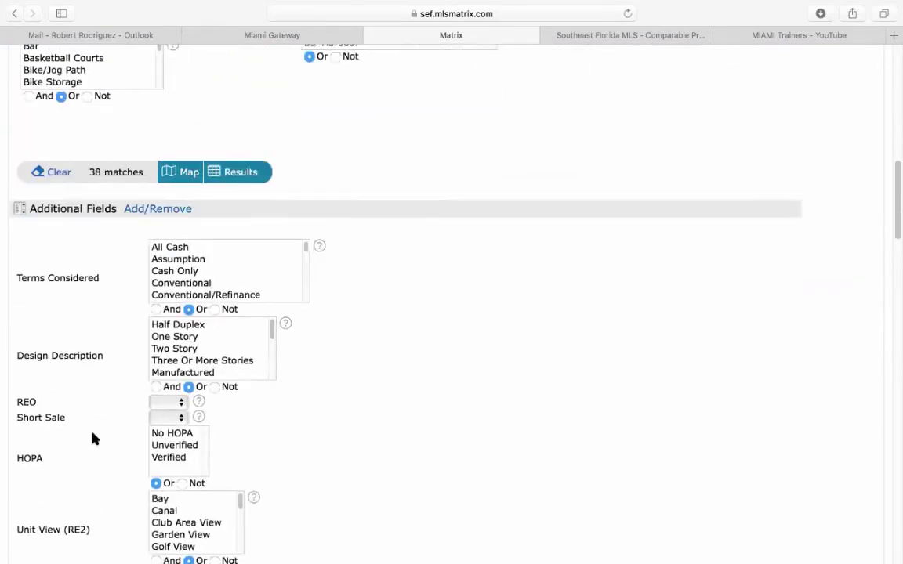
scroll(92, 438, down, 2)
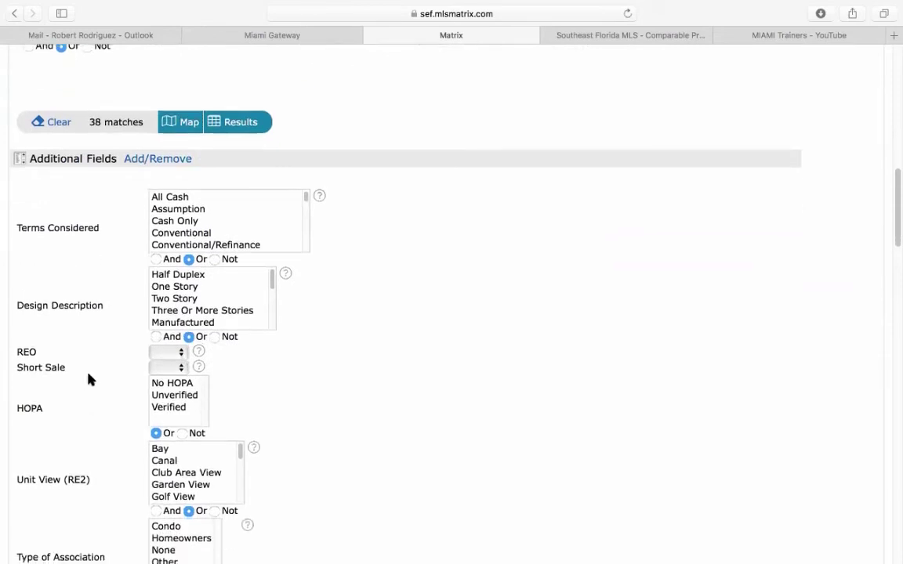
click(161, 353)
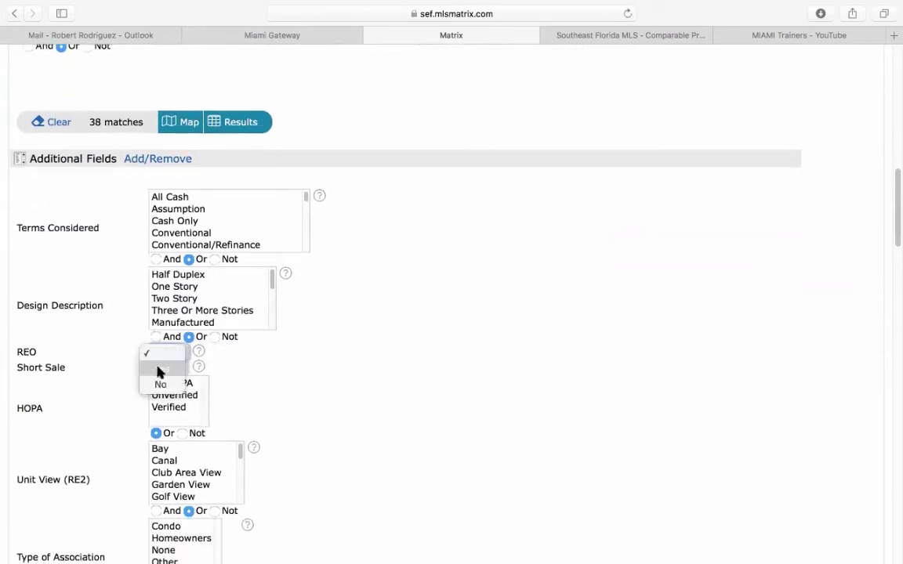
click(157, 387)
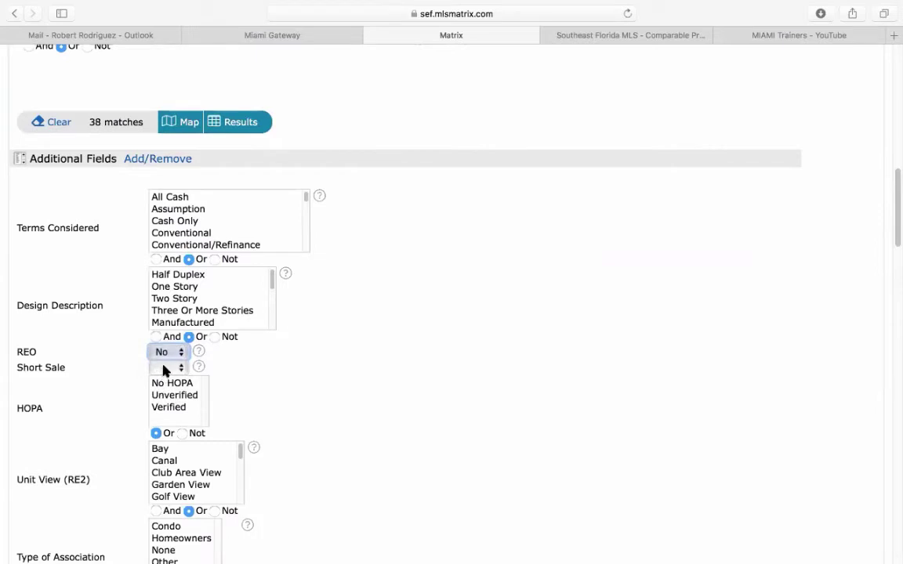
click(163, 368)
click(160, 403)
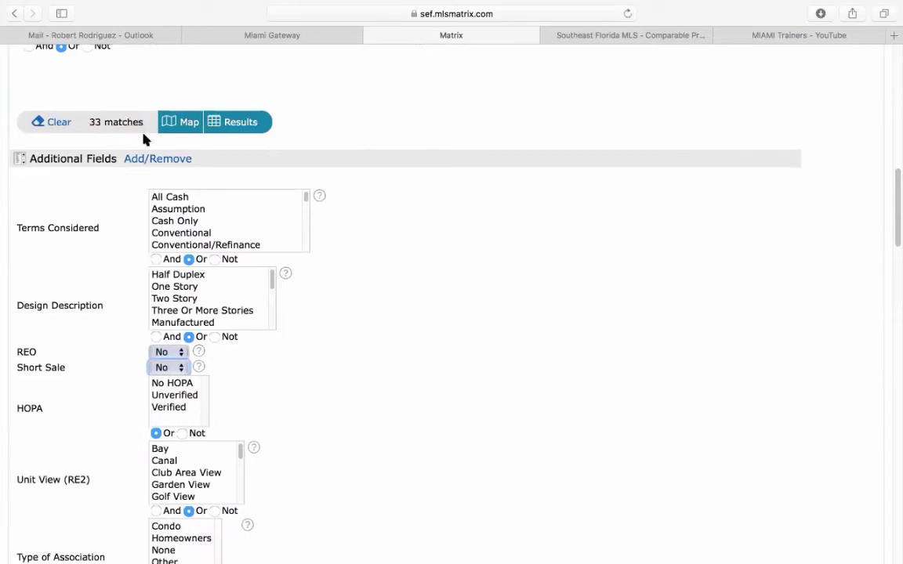
- Open the first of the 33 results and browse its enlarged photos
click(239, 124)
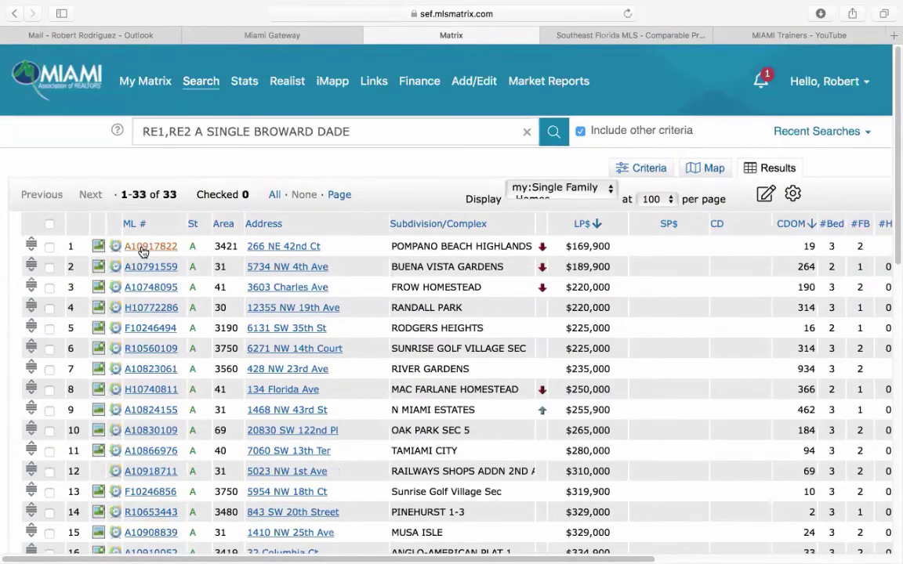
click(143, 248)
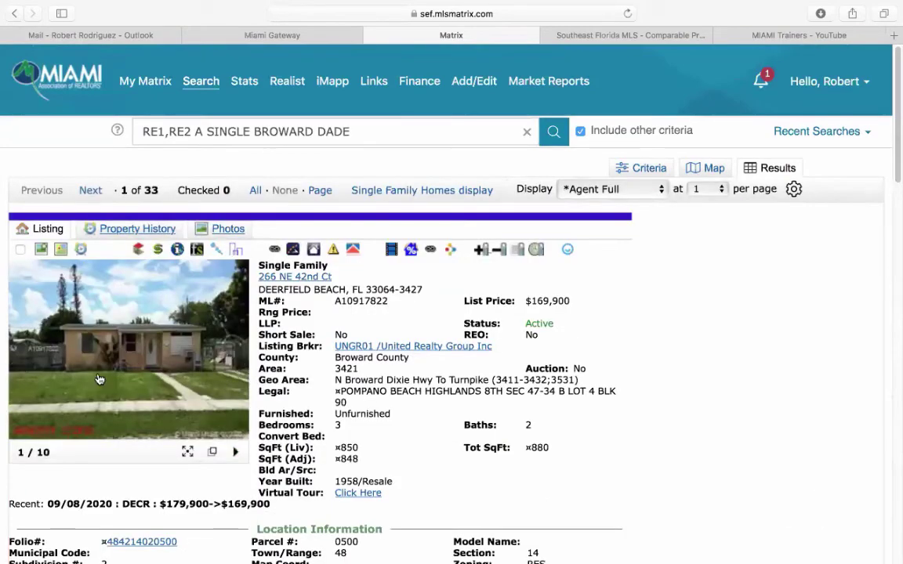
click(166, 325)
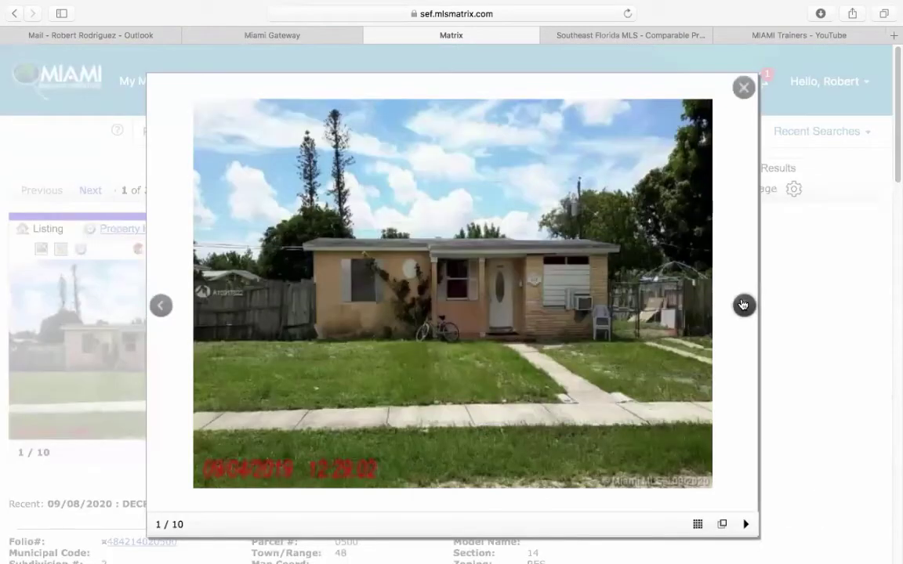
click(743, 305)
click(743, 305)
click(743, 305)
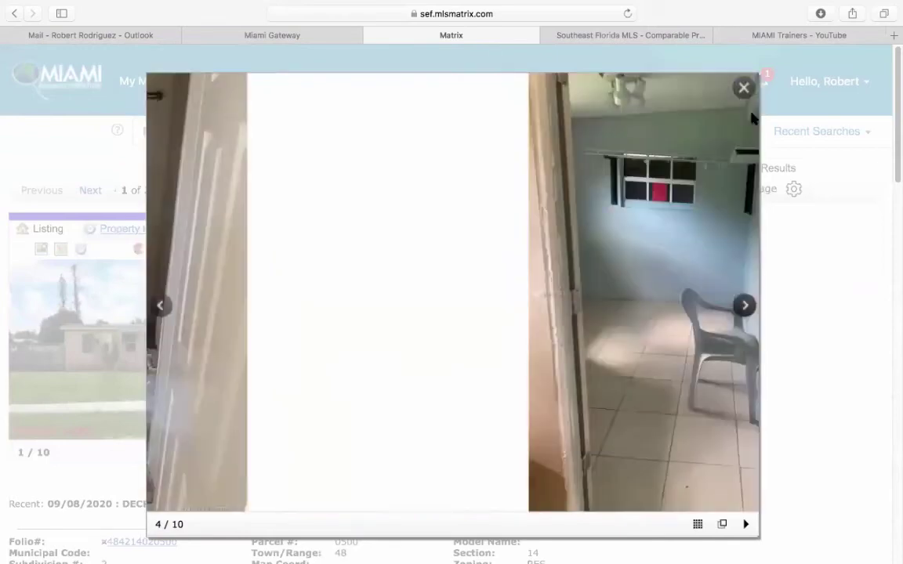
click(743, 87)
- Highlight INVESTMENT, HANDY-MAN and TLC in the remarks, then open the IMAPP property record
scroll(708, 281, down, 10)
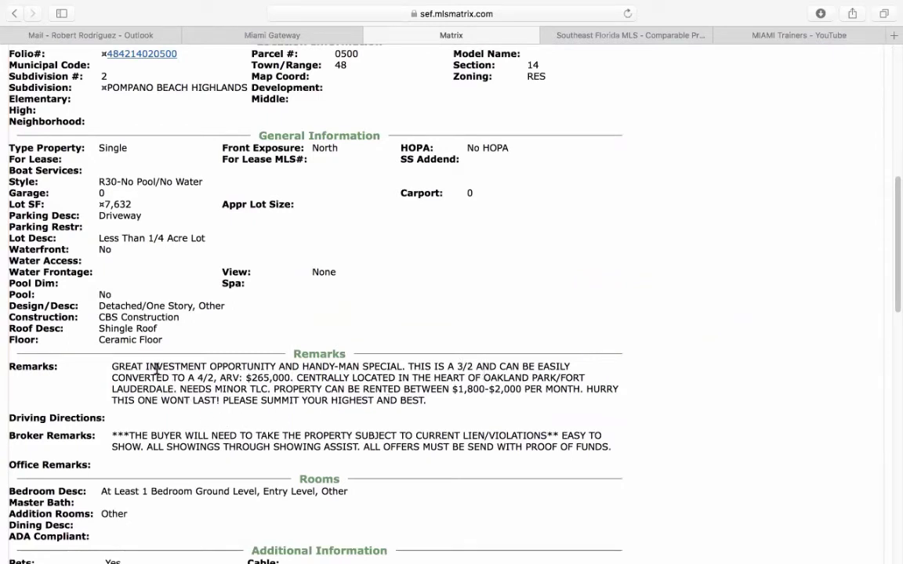
drag(147, 367, 212, 369)
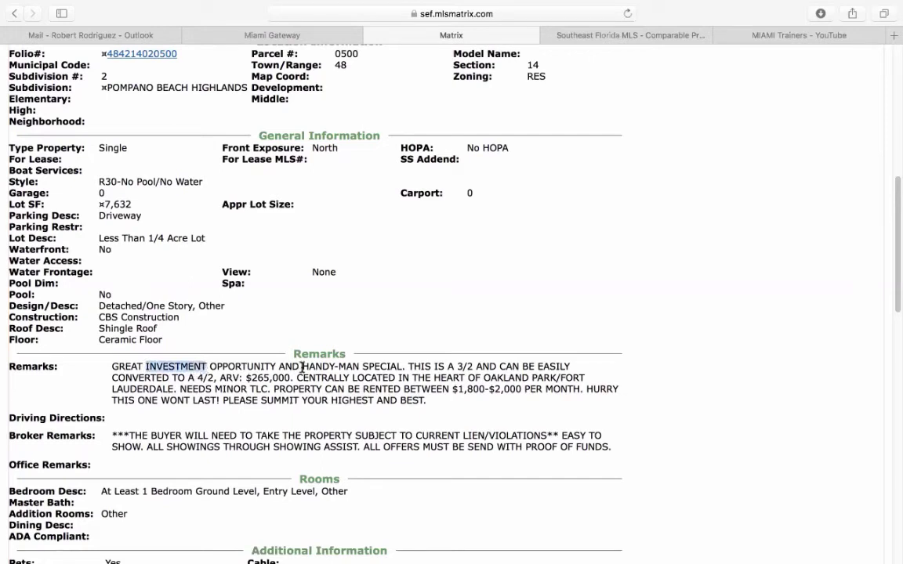
drag(303, 366, 359, 363)
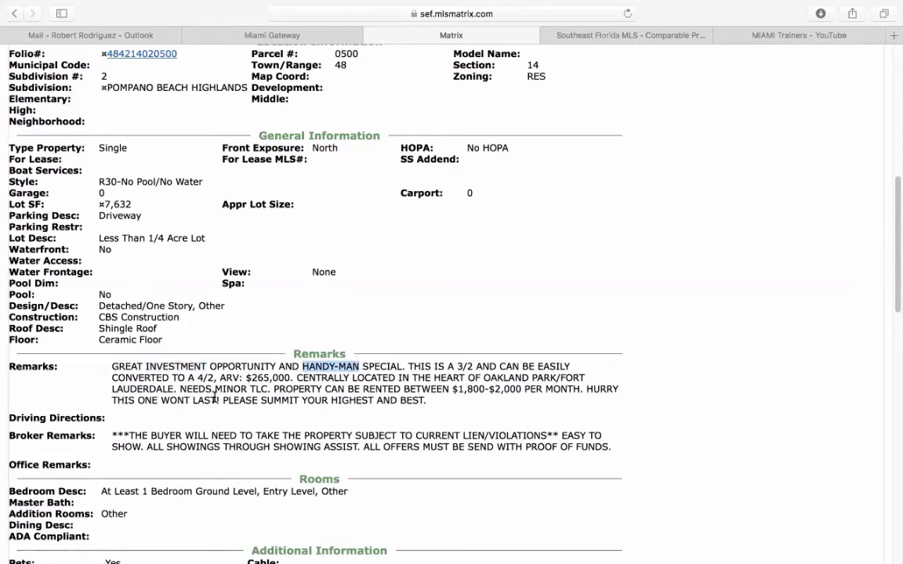
double_click(259, 389)
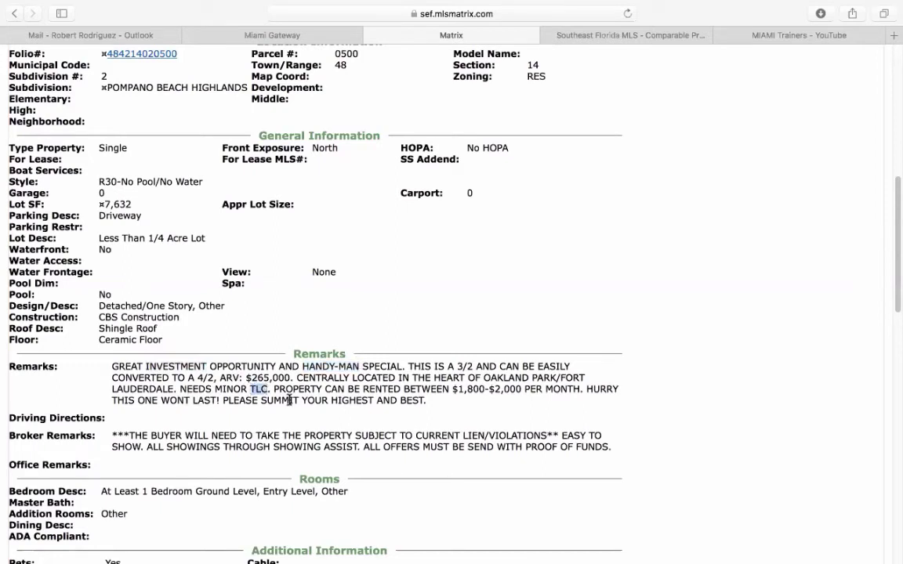
scroll(657, 436, up, 10)
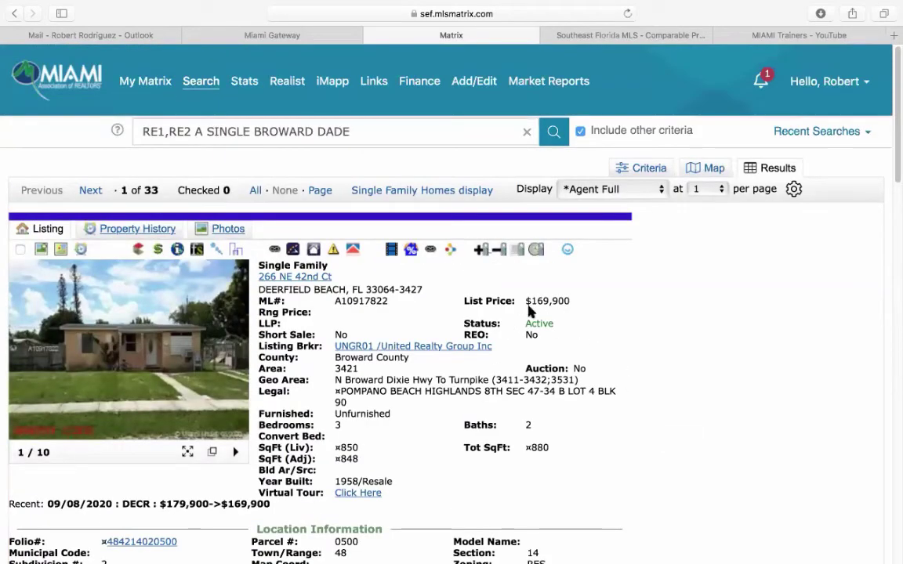
click(178, 251)
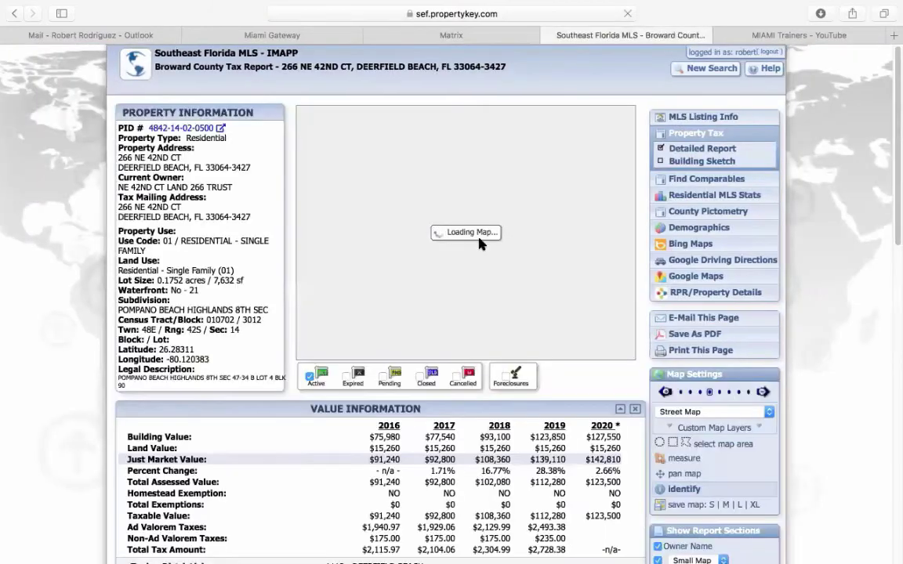
click(700, 185)
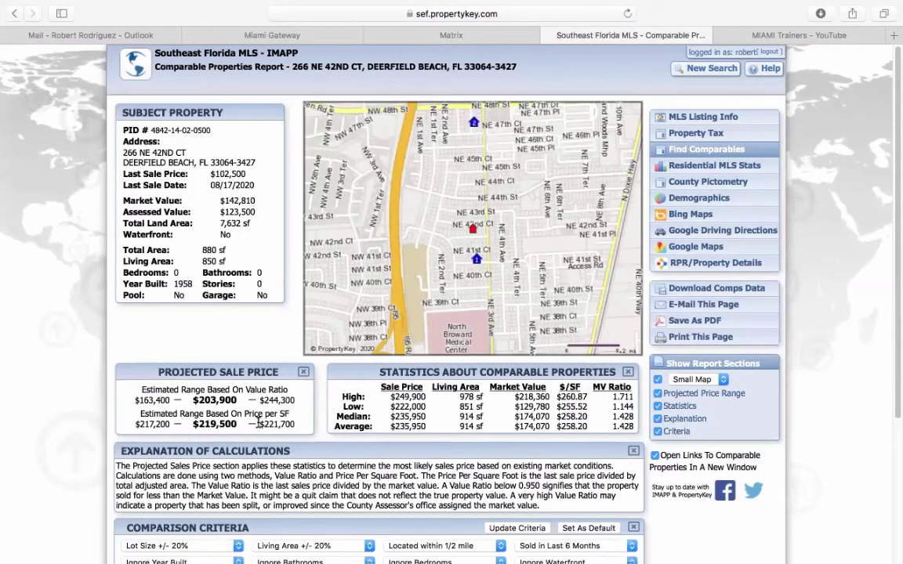
double_click(264, 424)
click(492, 37)
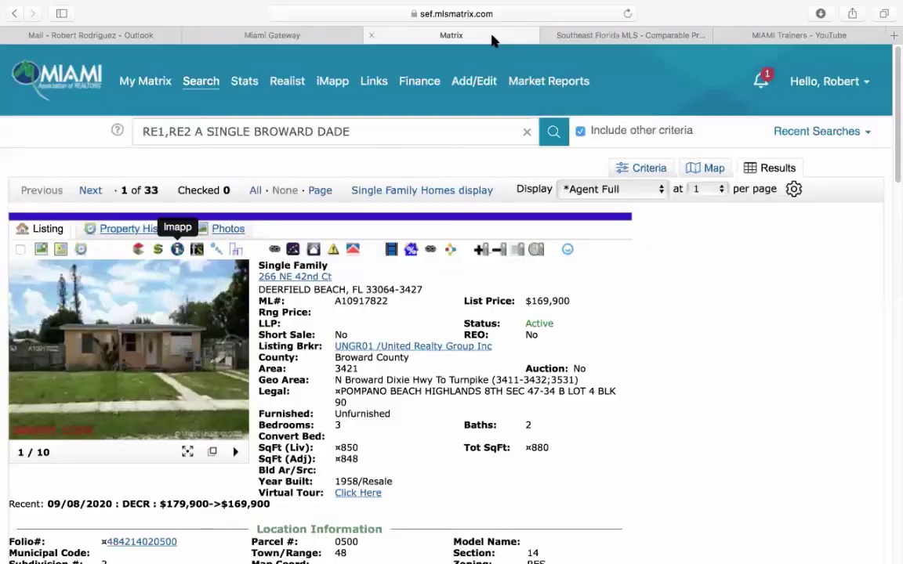
click(670, 31)
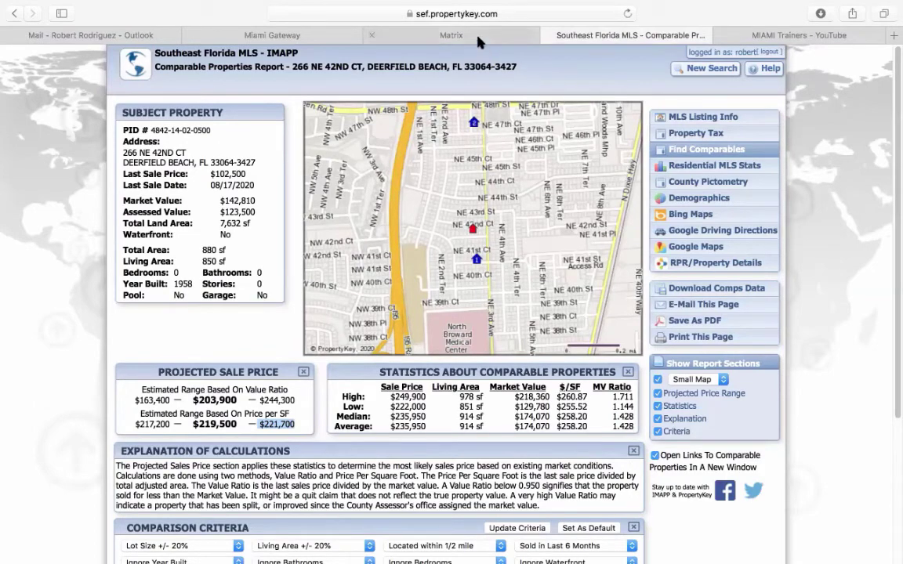
- Change the comparables period to Sold in Last Year and update the criteria
scroll(549, 466, down, 2)
scroll(549, 464, down, 3)
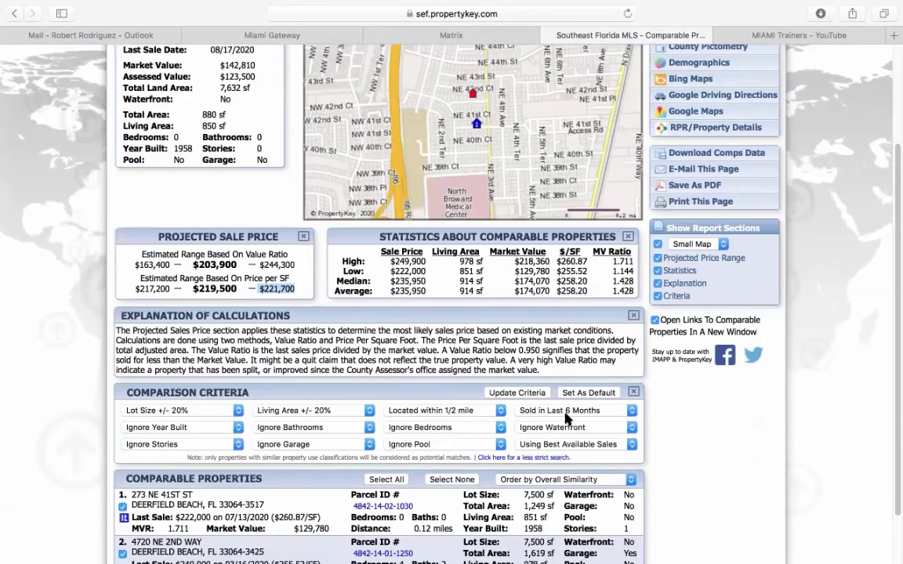
click(565, 413)
click(562, 423)
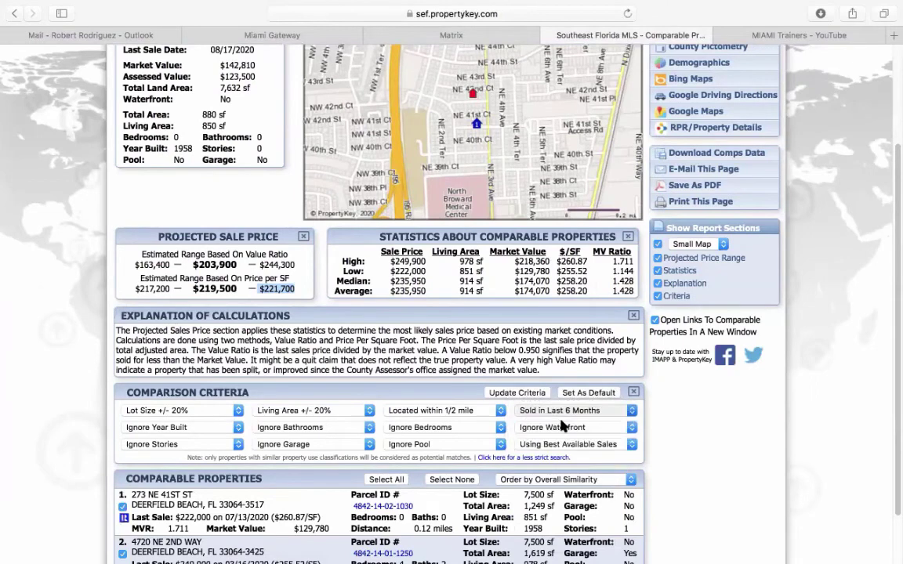
click(518, 393)
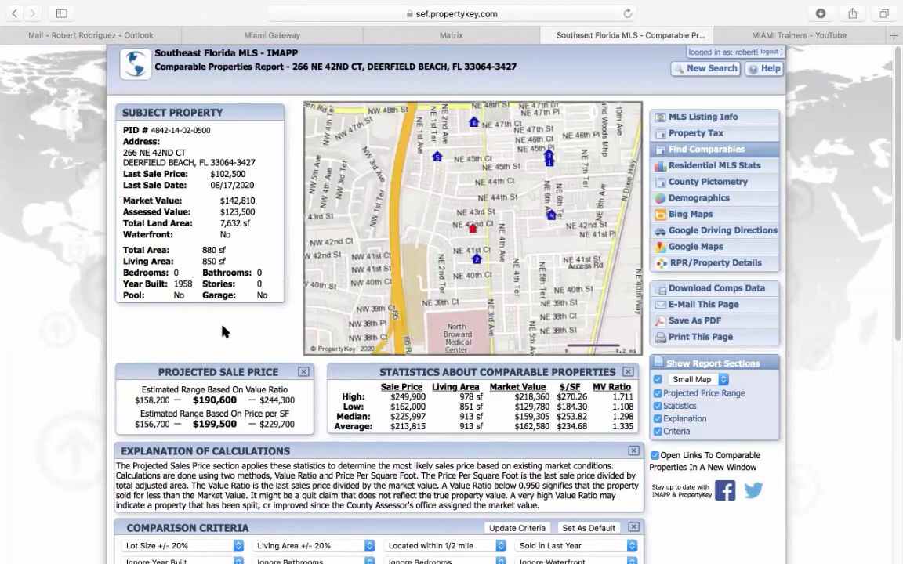
- Step through listings 2 and 3 of 33, then return to the search criteria
click(467, 34)
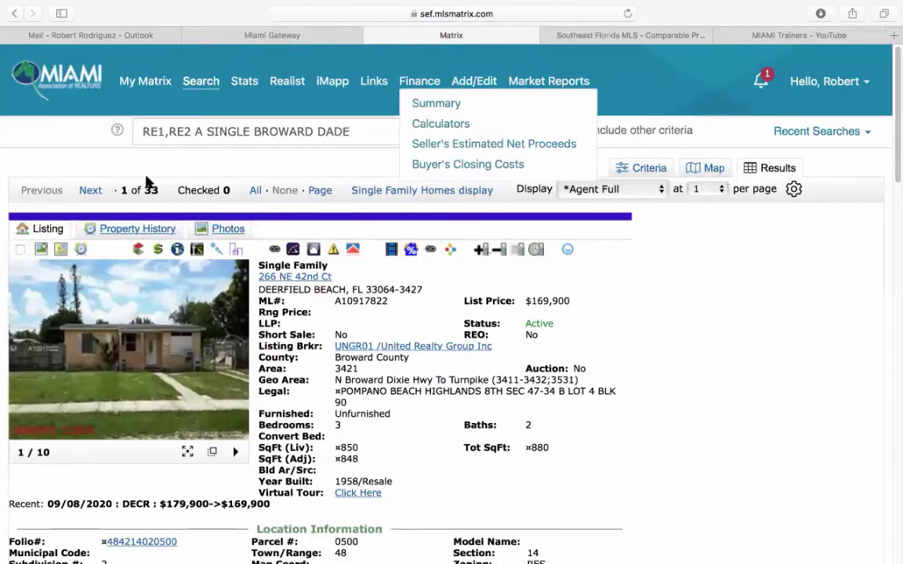
click(90, 190)
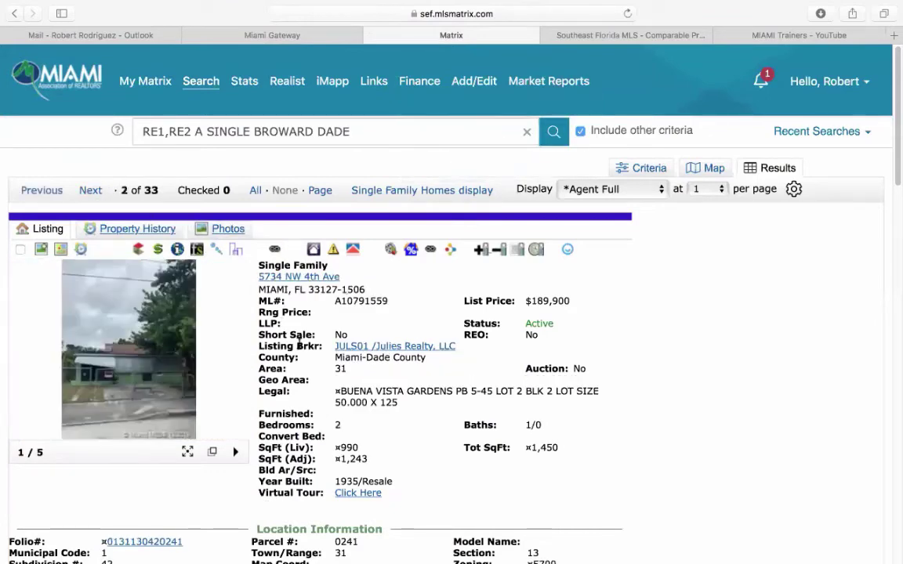
click(88, 191)
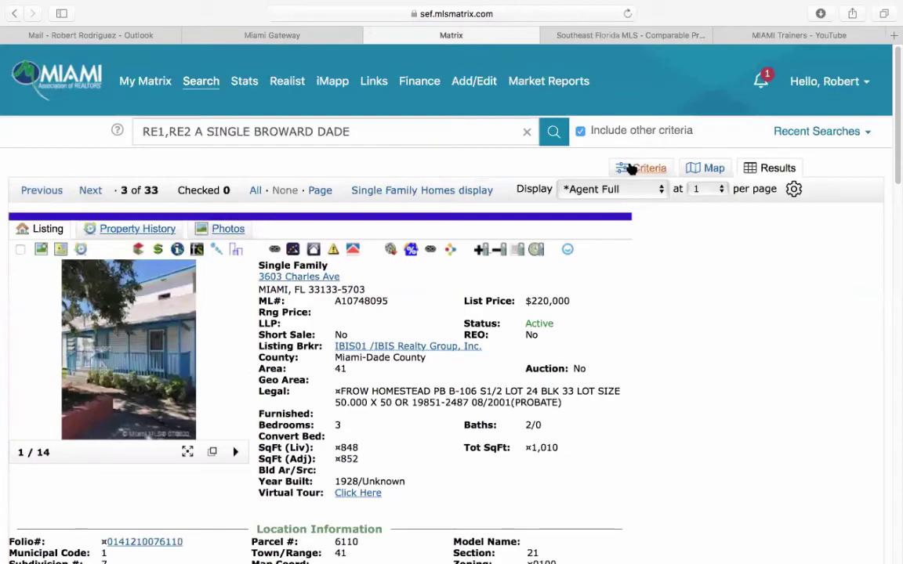
click(640, 168)
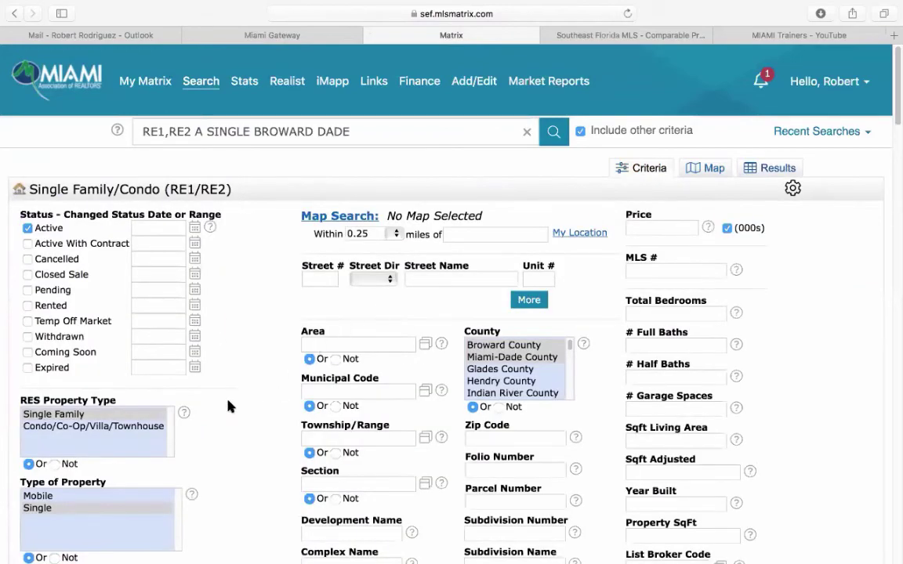
- Replace the *tlc* Remarks keyword, trying *investment* before clearing it
scroll(230, 406, down, 20)
scroll(265, 419, down, 4)
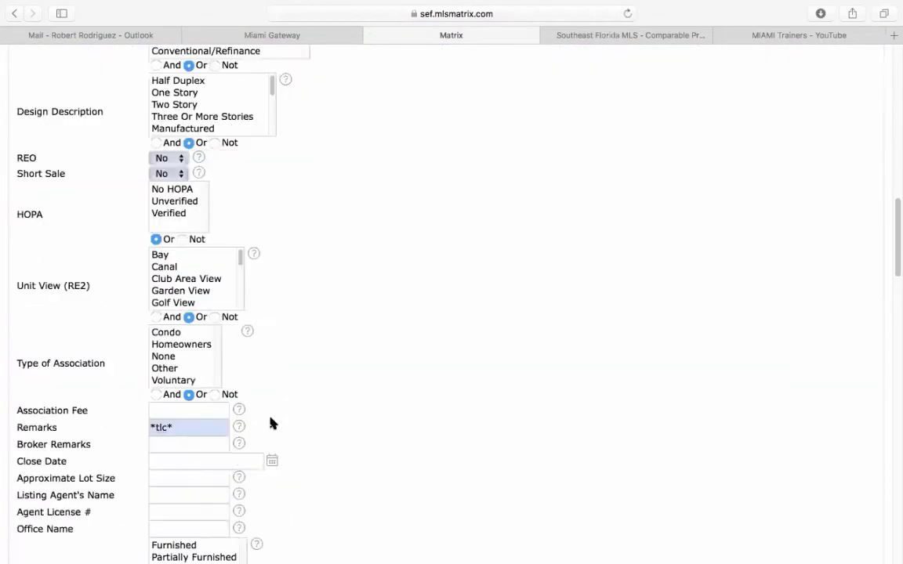
triple_click(199, 430)
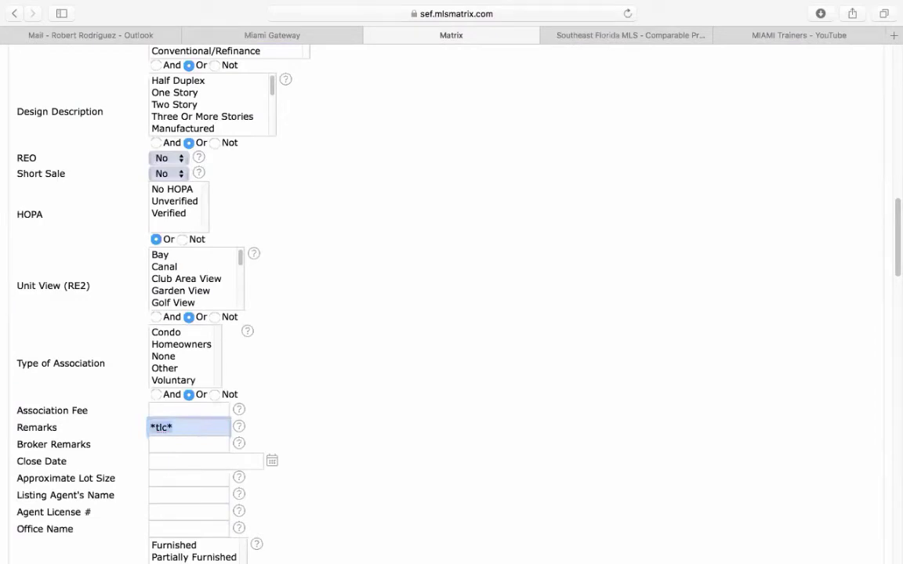
text(*investment*)
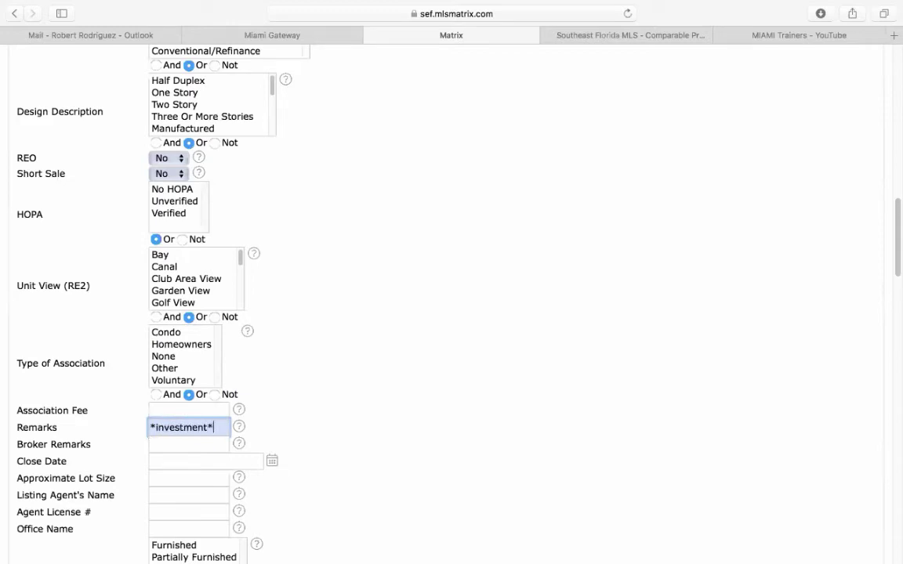
scroll(359, 404, up, 5)
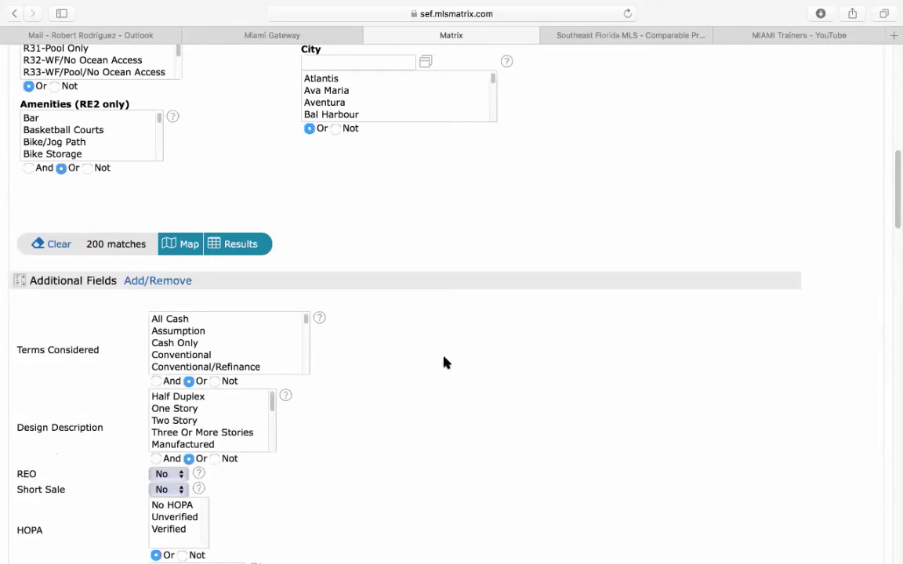
scroll(423, 337, down, 5)
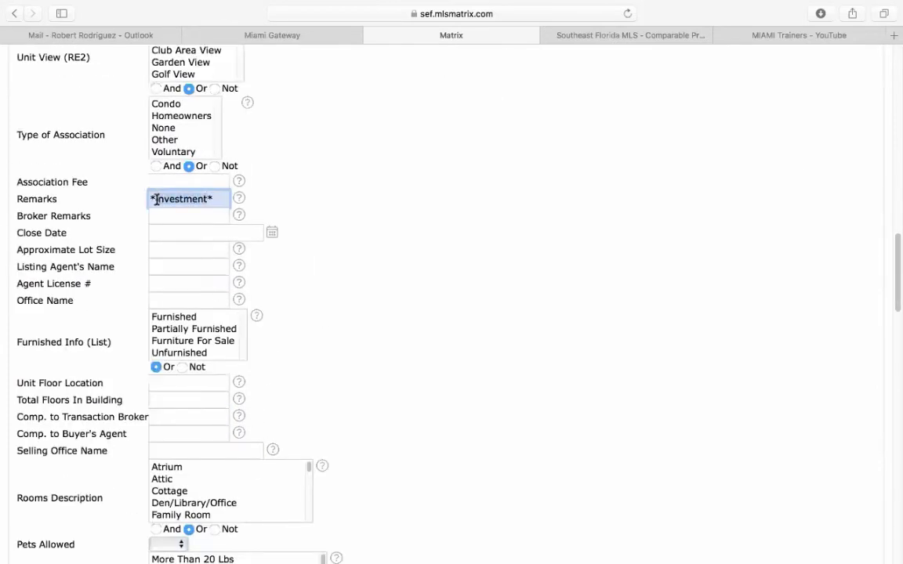
key(BackSpace)
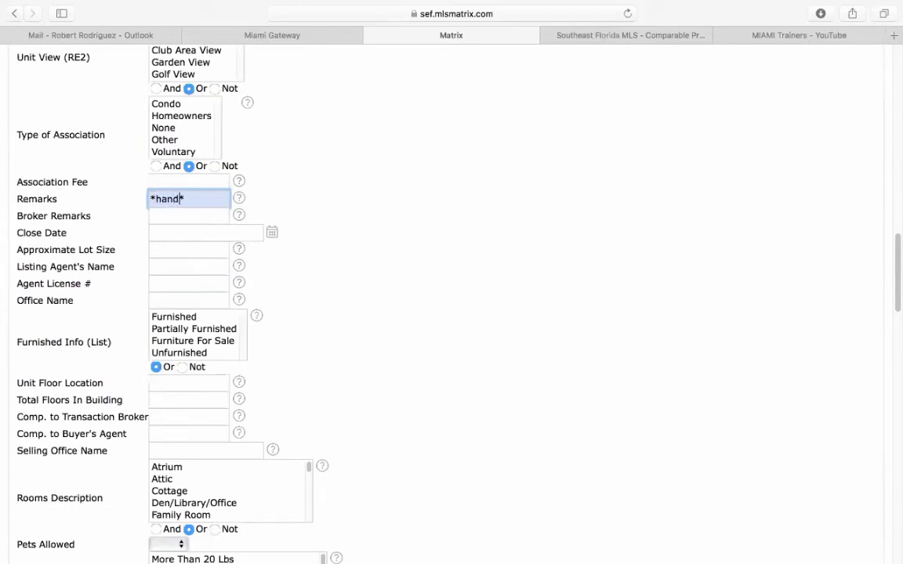
text(man)
scroll(399, 324, up, 8)
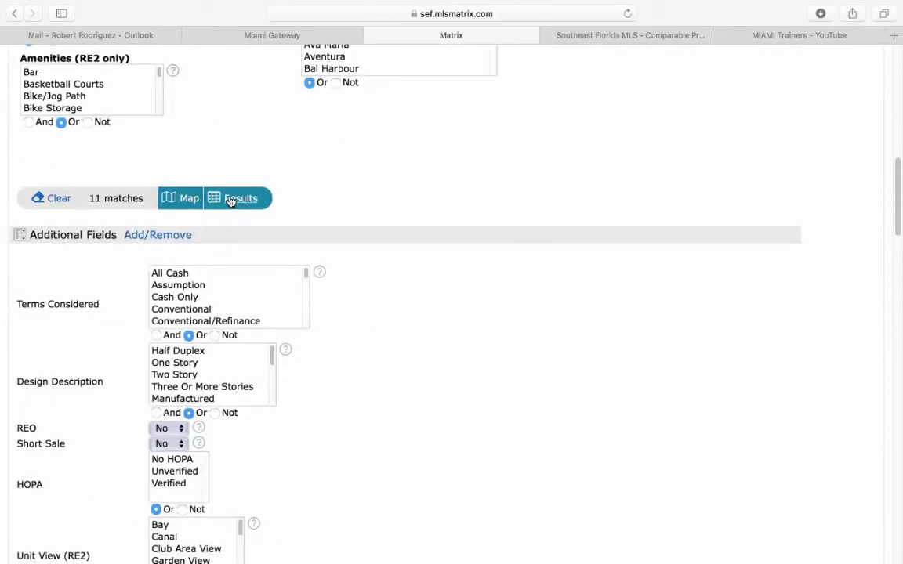
click(232, 199)
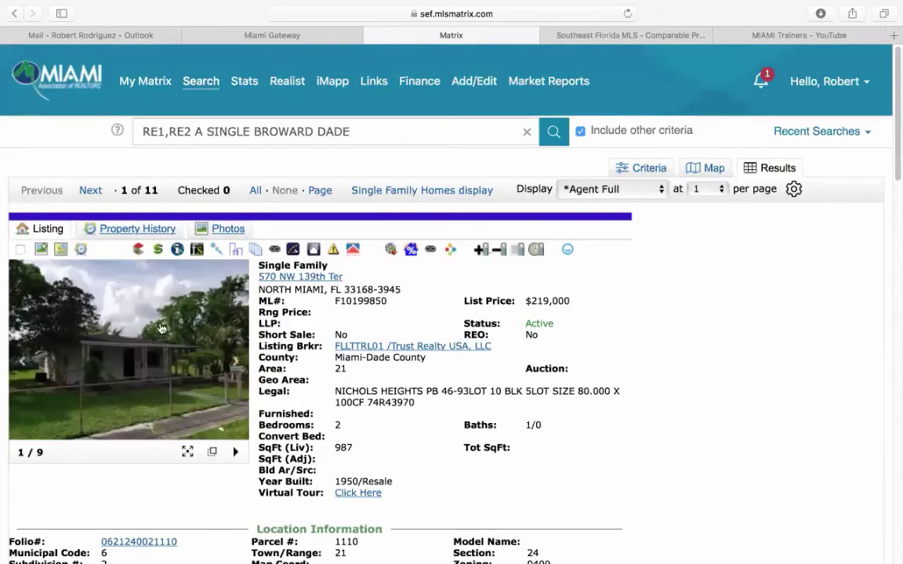
click(159, 287)
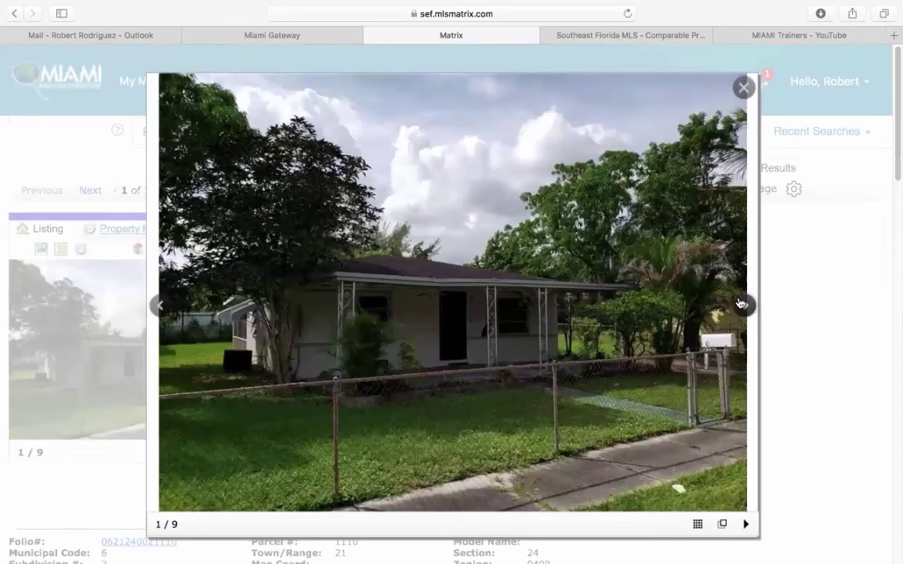
click(743, 305)
click(743, 305)
click(743, 305)
click(743, 305)
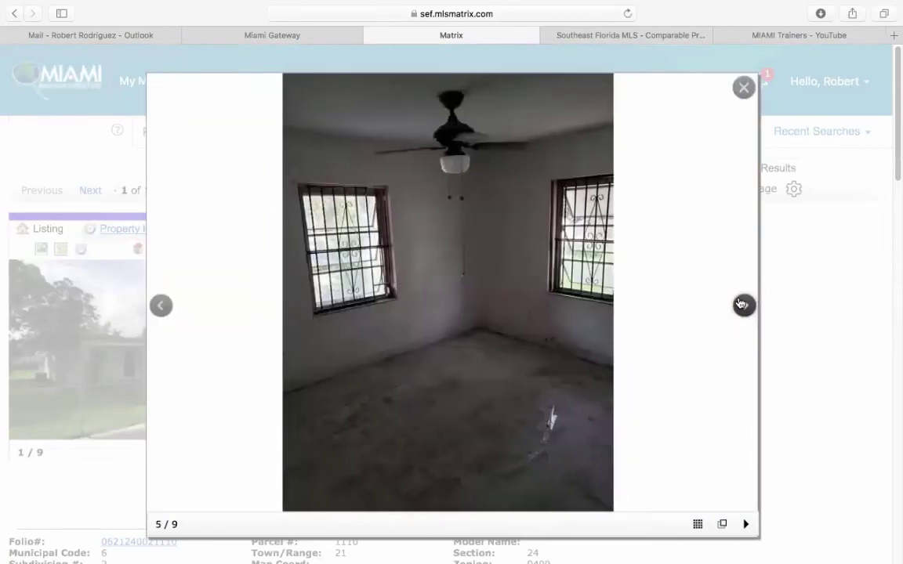
click(743, 305)
click(743, 305)
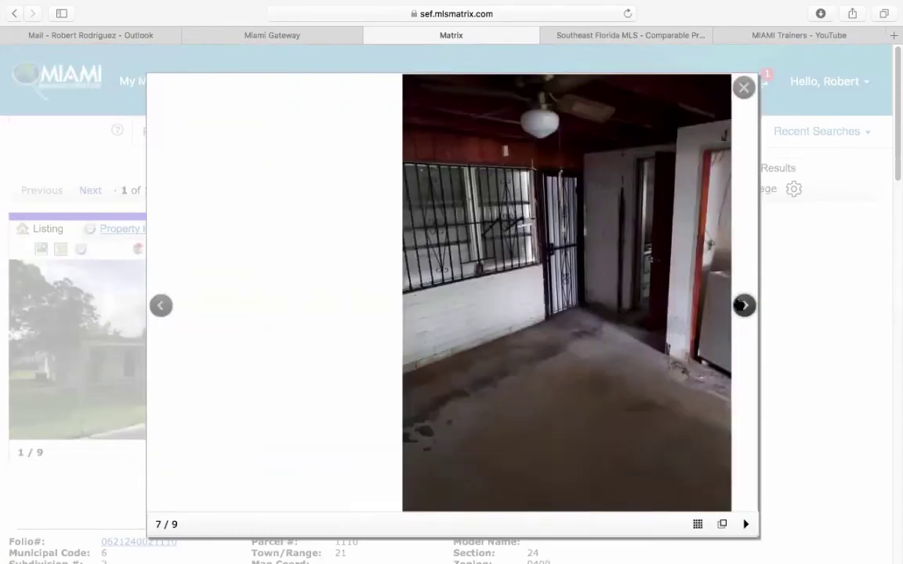
click(741, 91)
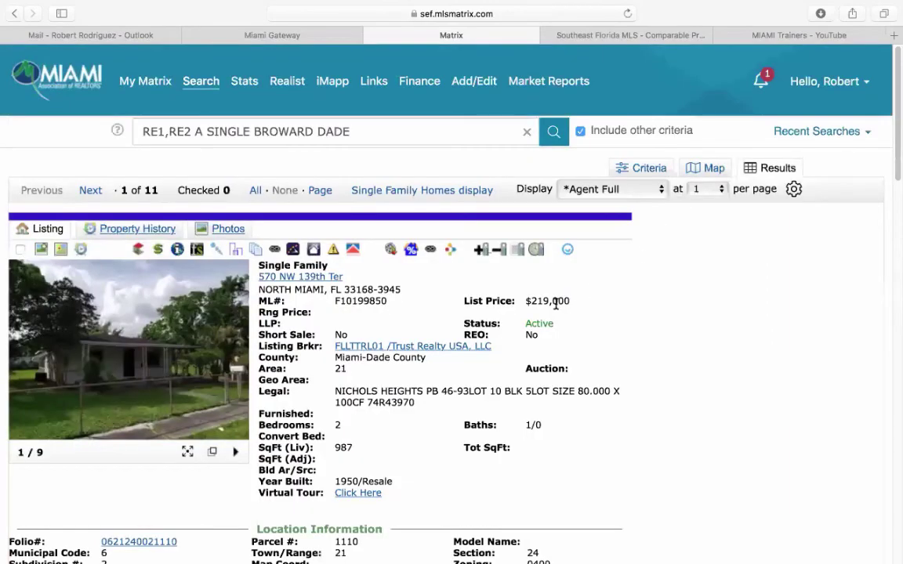
- Read the listing's remarks, highlighting the word 'flippers'
scroll(673, 354, down, 10)
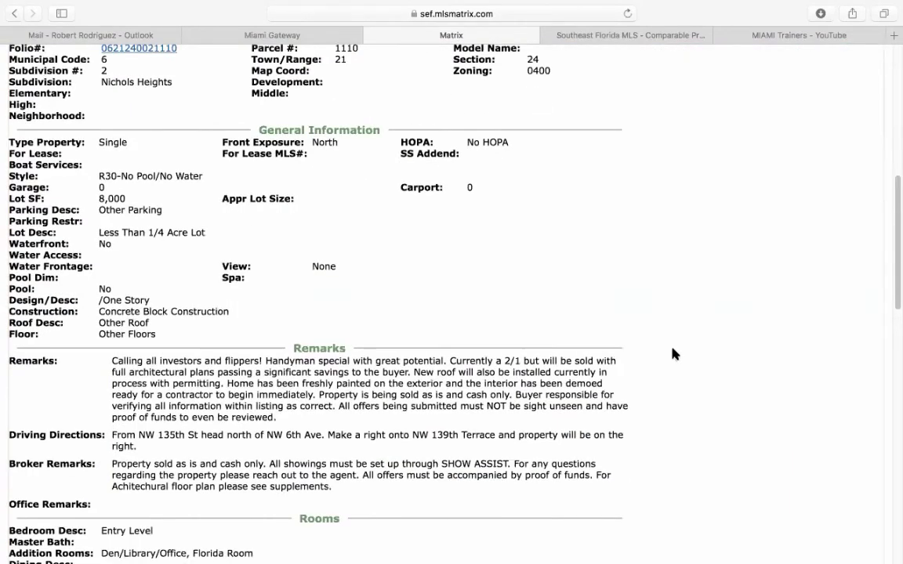
scroll(418, 375, down, 2)
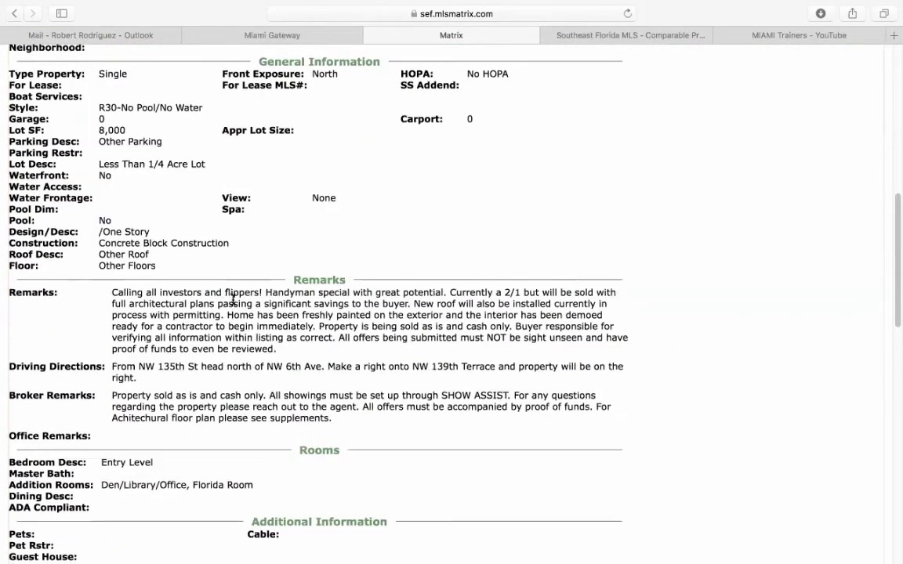
drag(226, 294, 259, 292)
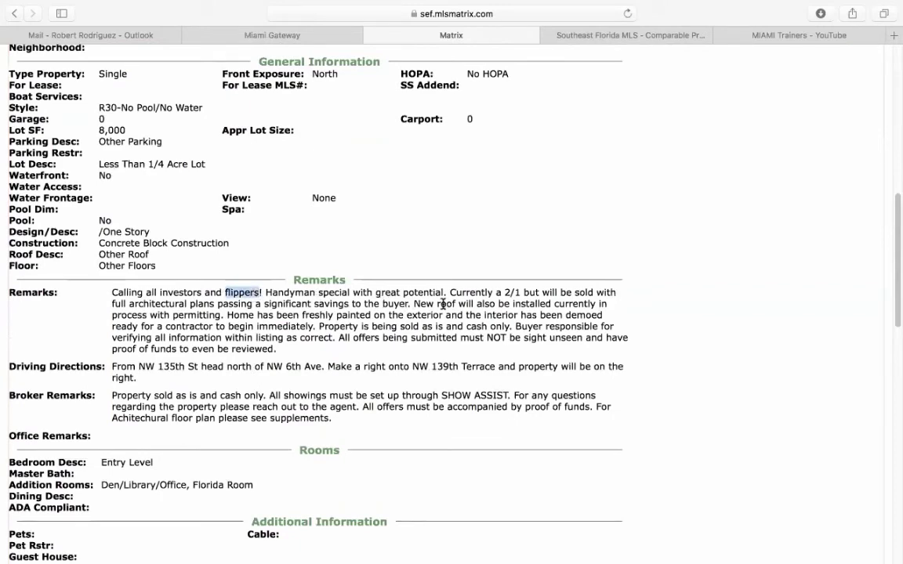
scroll(736, 346, up, 10)
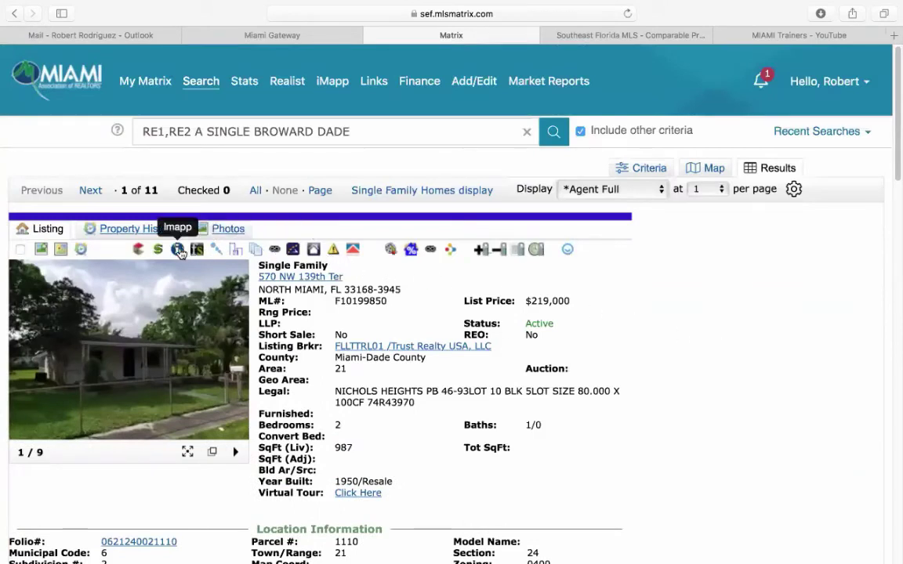
click(178, 250)
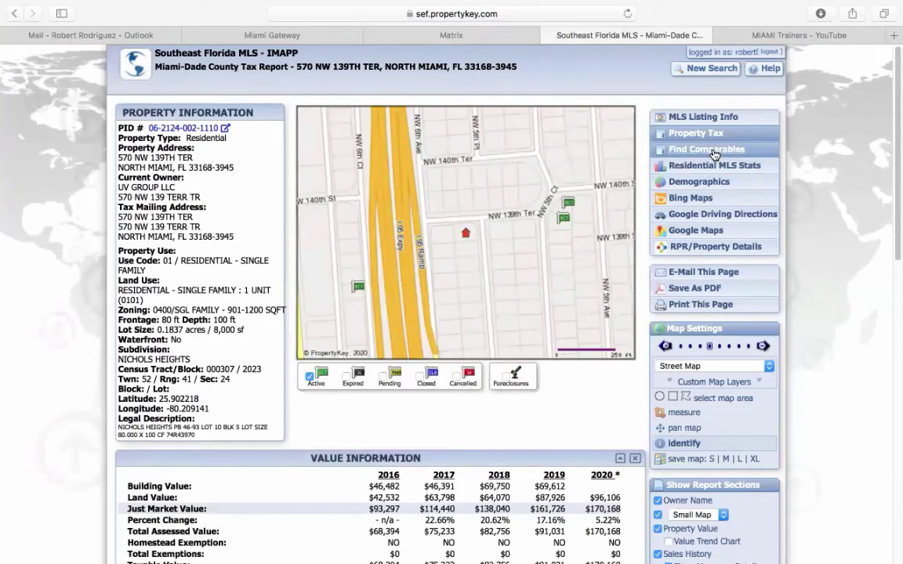
click(713, 155)
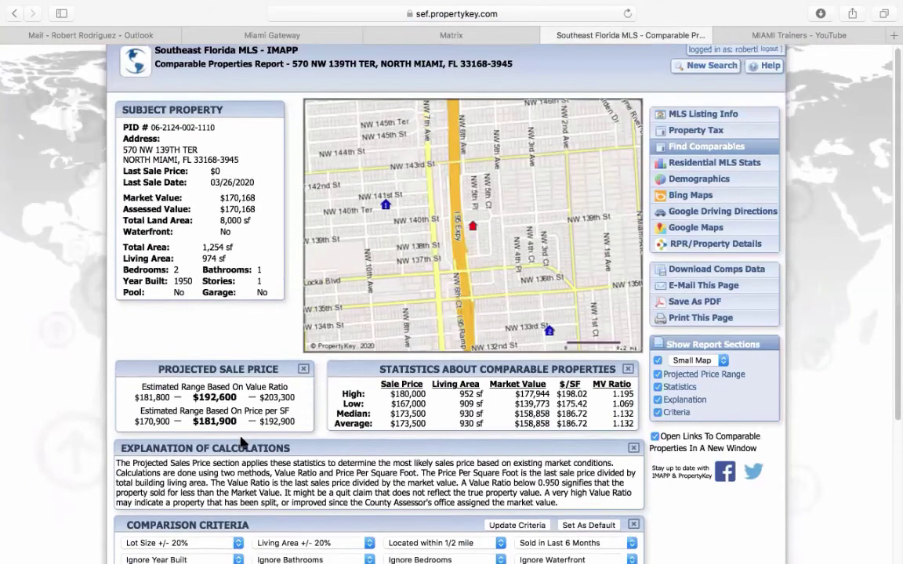
scroll(243, 443, down, 3)
click(499, 36)
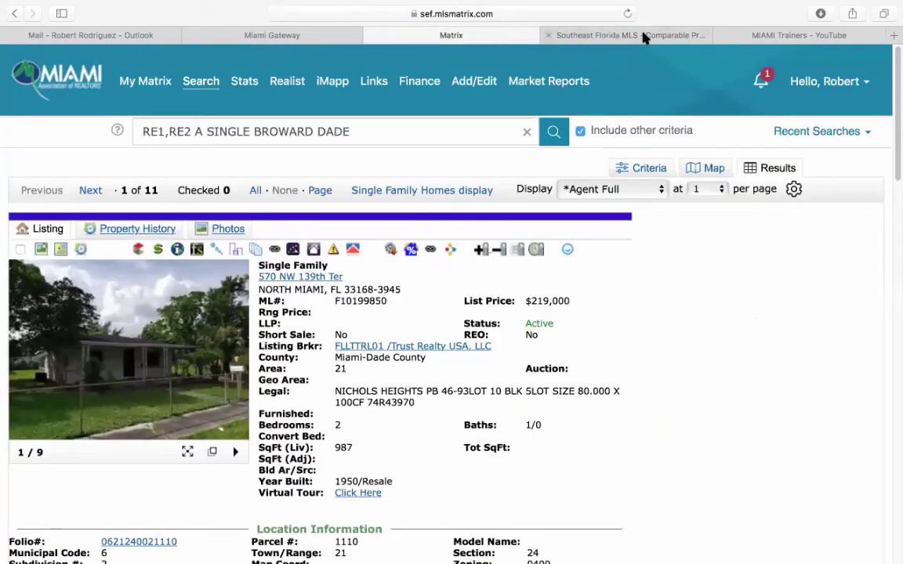
click(637, 36)
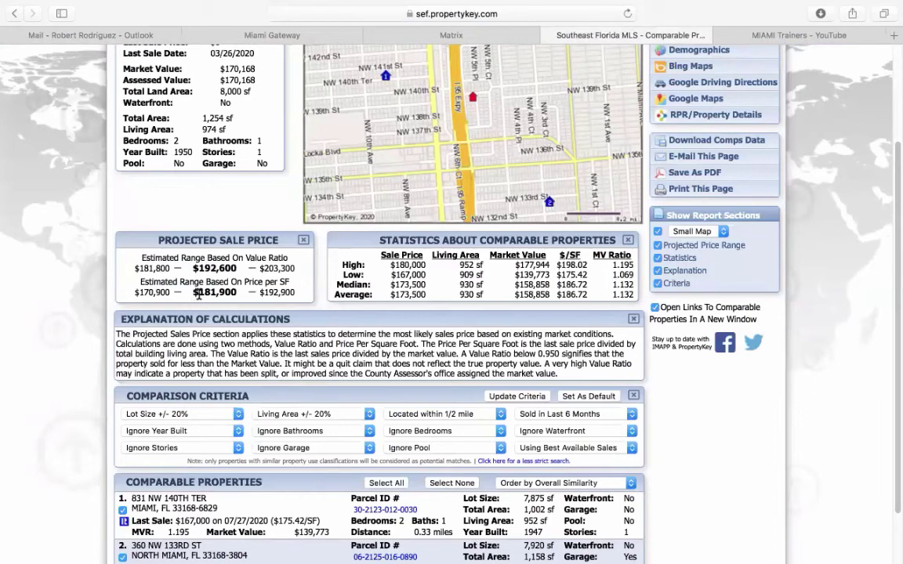
- Rerun the comparables with 'Sold in Last Year', noting the $217,500 projection, then return to Matrix
click(548, 413)
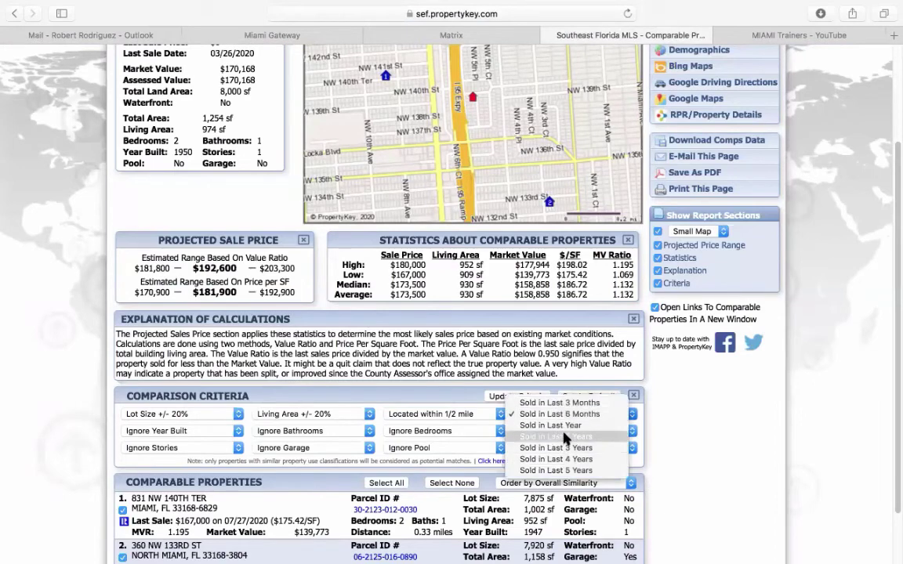
click(551, 426)
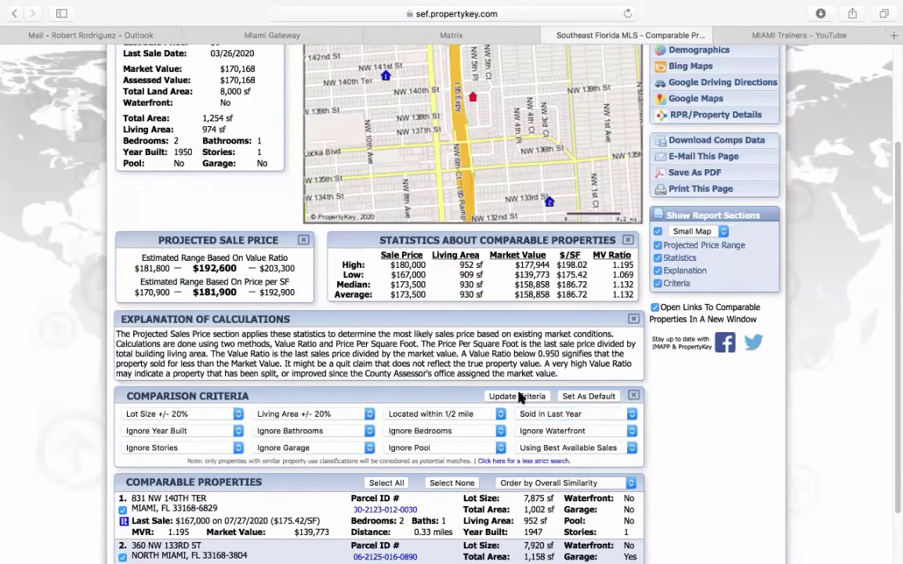
click(517, 397)
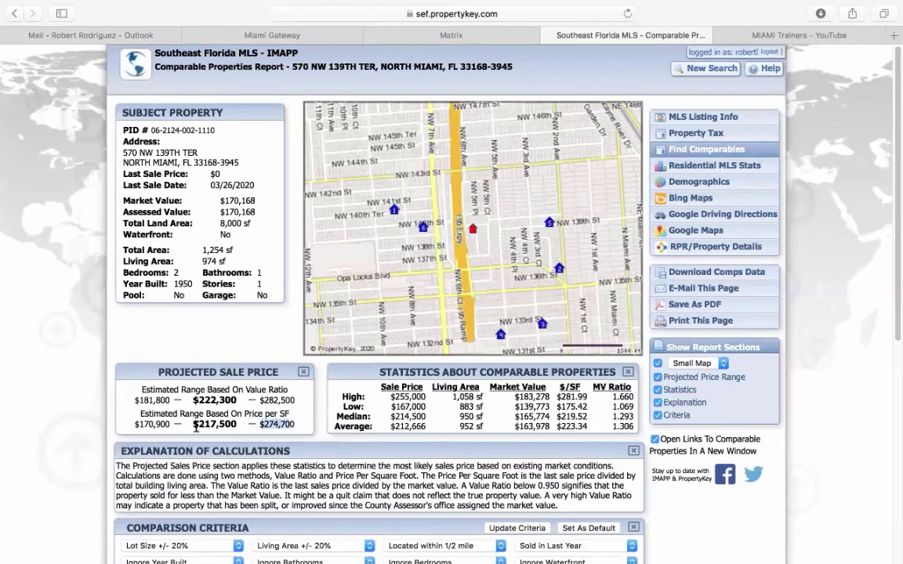
drag(192, 424, 295, 424)
click(439, 34)
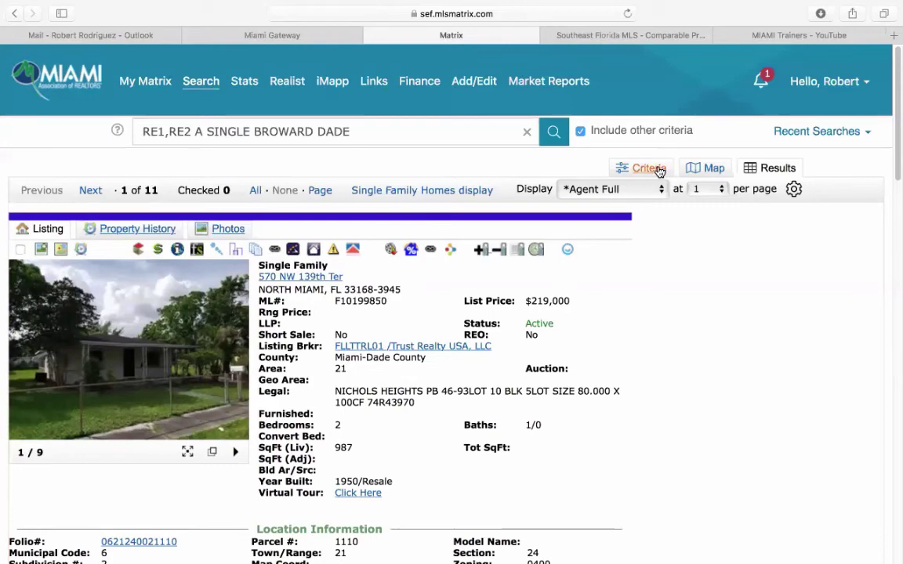
- Scroll through the search criteria down to the *handyman* Remarks filter, then open My Matrix
click(656, 169)
scroll(243, 454, down, 5)
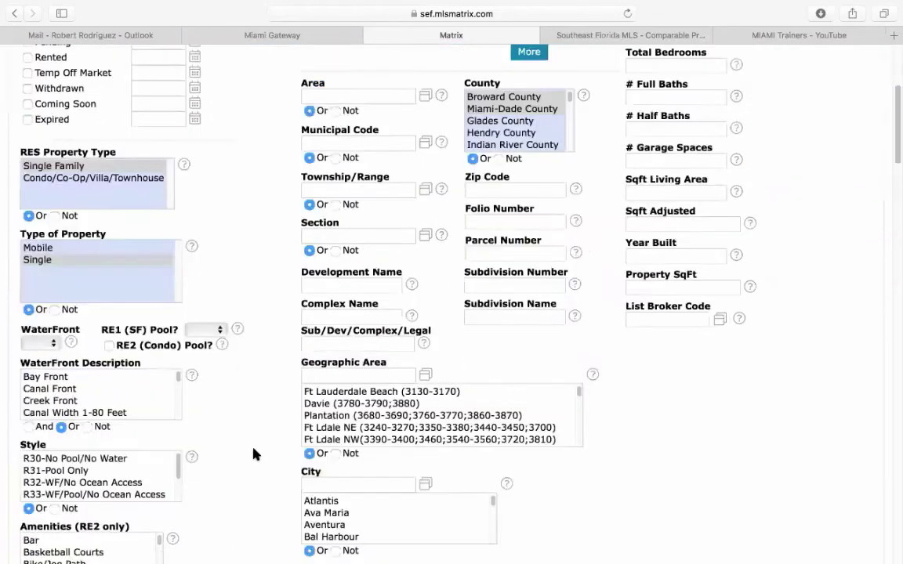
scroll(253, 454, down, 15)
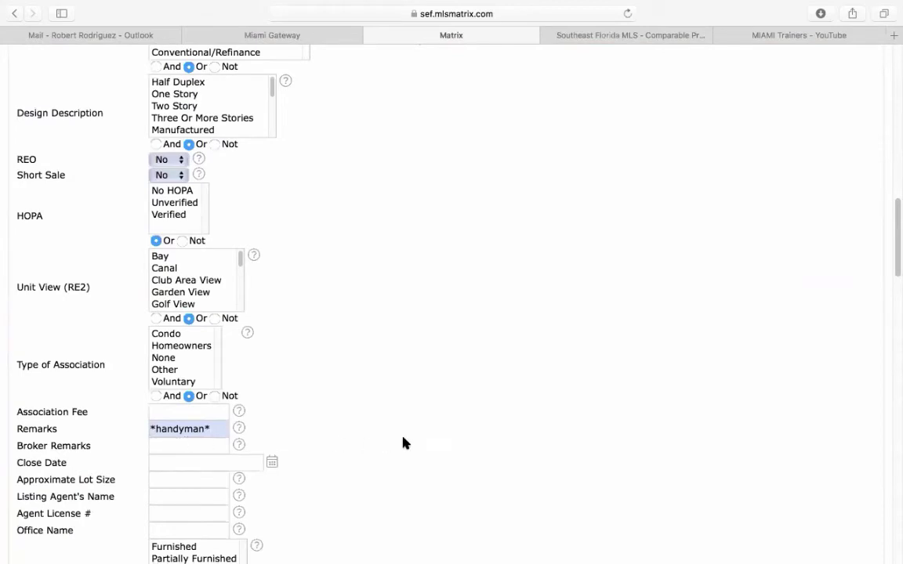
scroll(403, 441, up, 20)
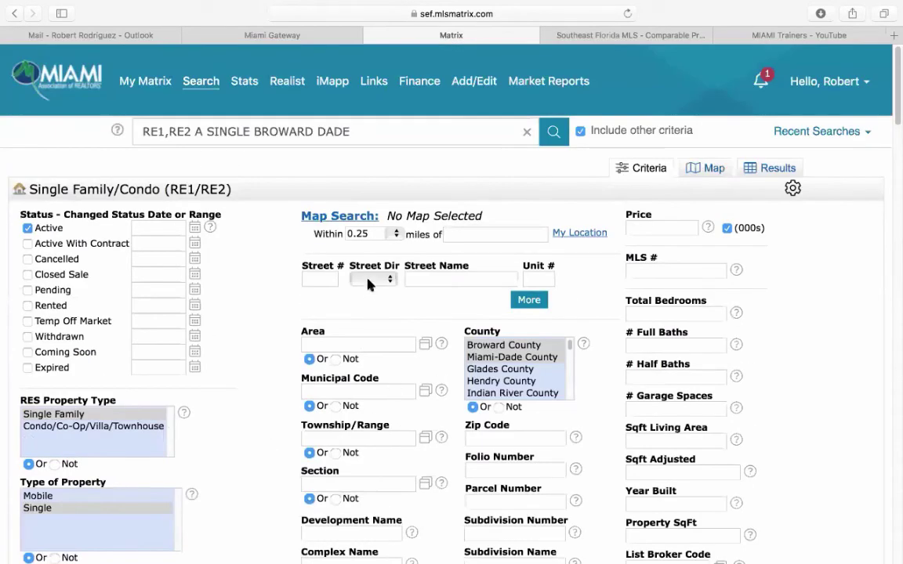
click(127, 79)
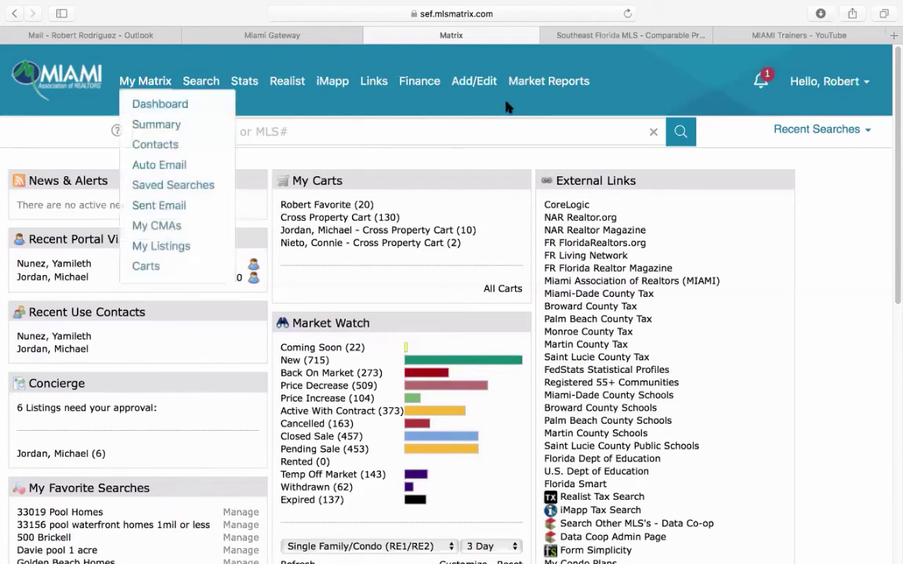
- Open the Market Conditions (1004MC) form from the on-demand market reports
mouse_move(539, 84)
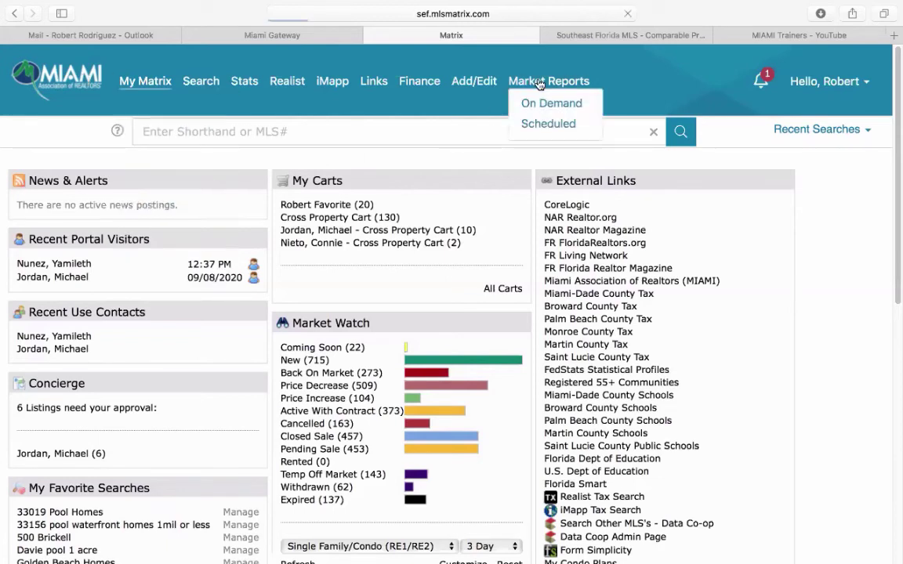
click(540, 82)
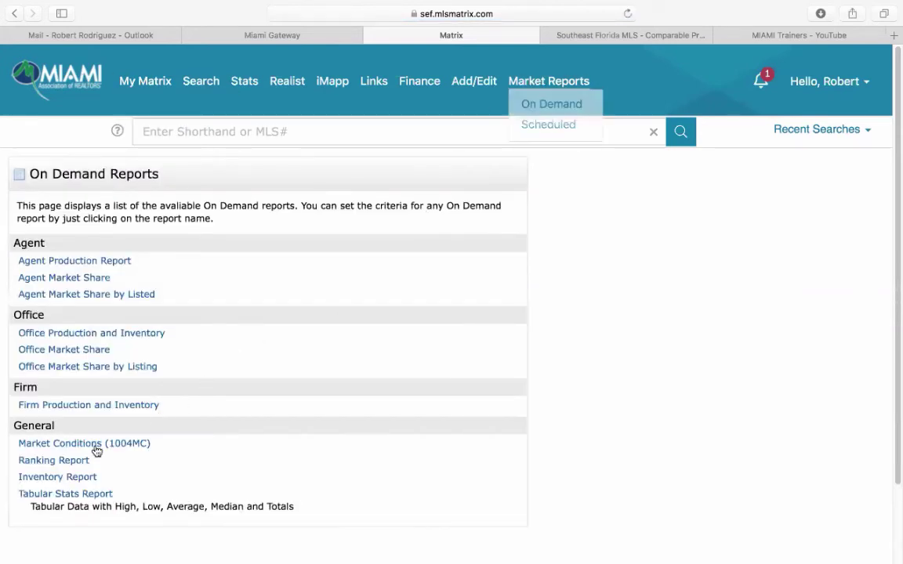
scroll(61, 455, down, 1)
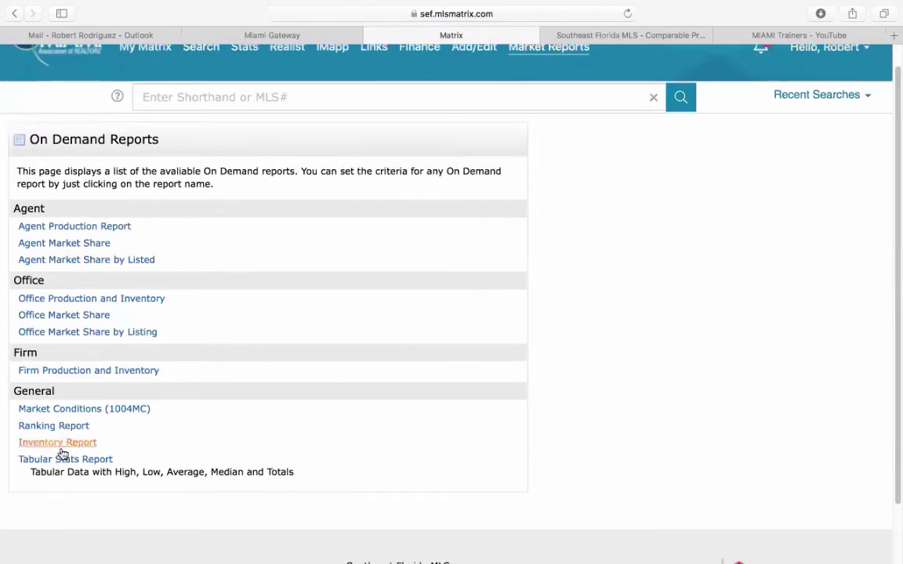
click(93, 410)
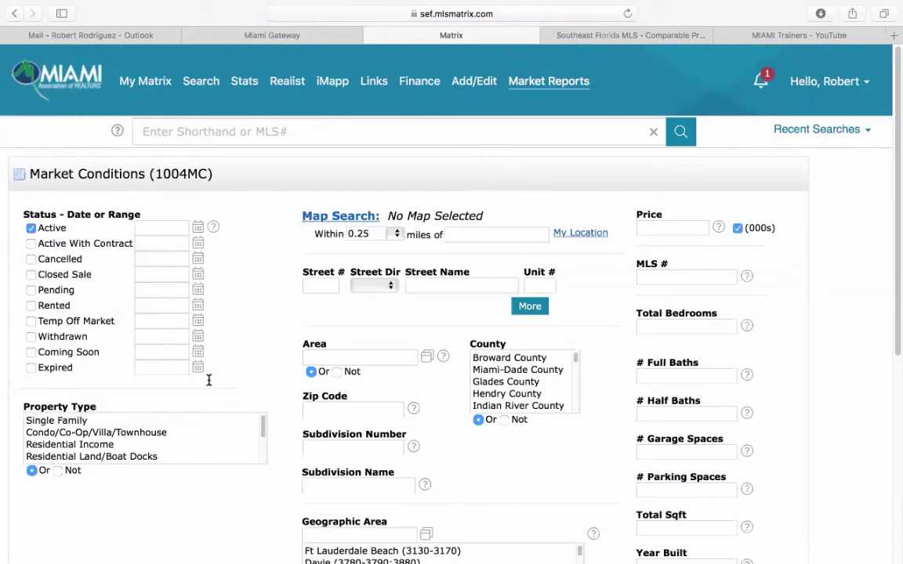
scroll(208, 380, down, 2)
scroll(161, 368, up, 3)
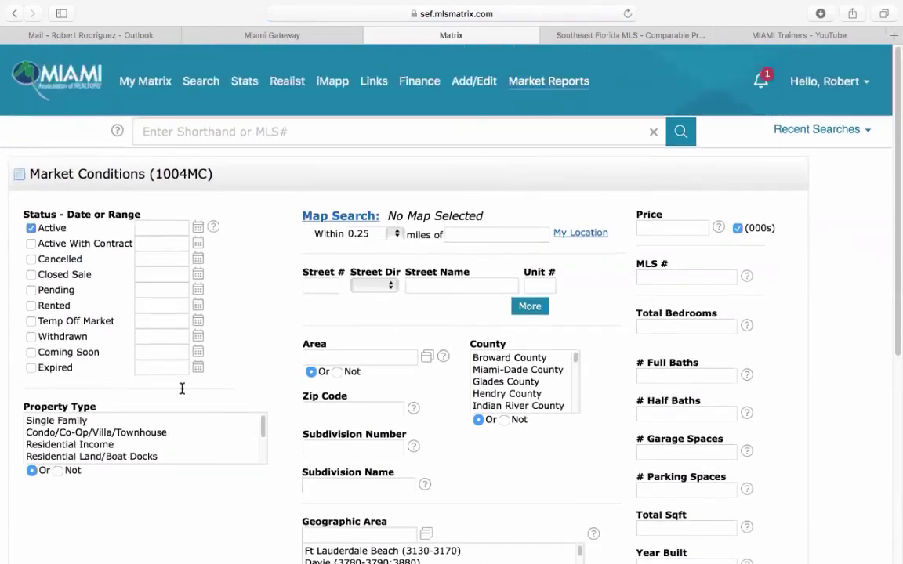
- Limit the report to Single Family and include Closed Sales from 0-365 days
click(71, 420)
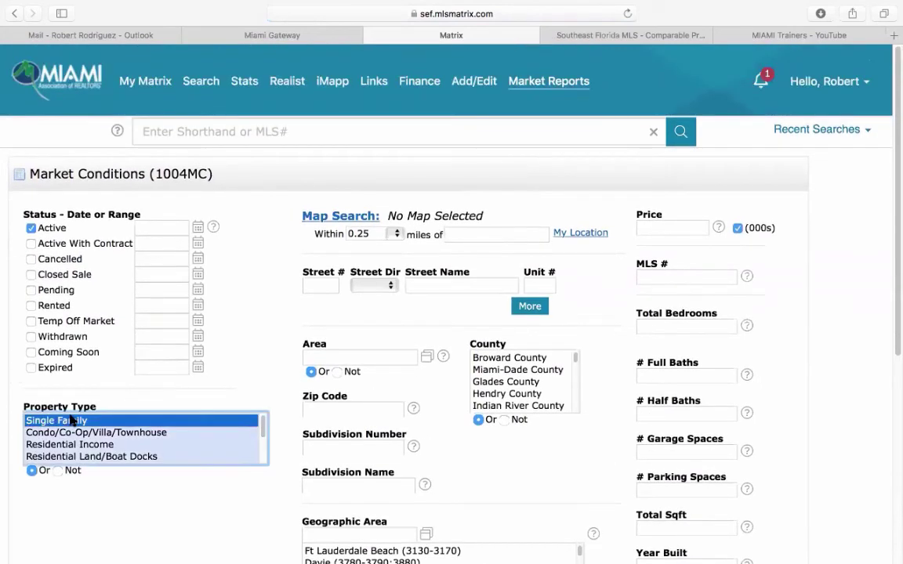
click(32, 274)
click(173, 276)
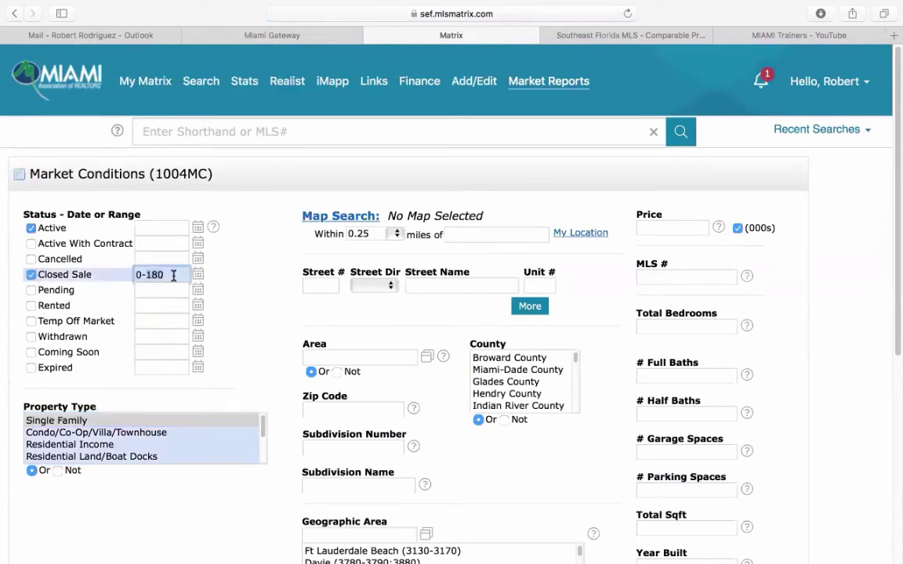
key(BackSpace)
key(BackSpace)
key(BackSpace)
text(365)
click(217, 296)
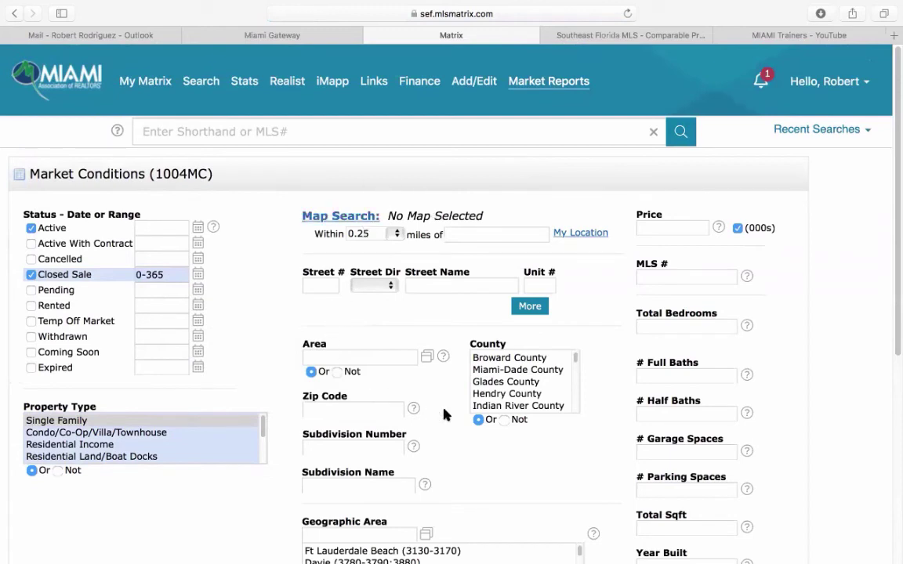
- Enter zip code 33020 as the report's location filter
scroll(444, 413, down, 3)
click(337, 288)
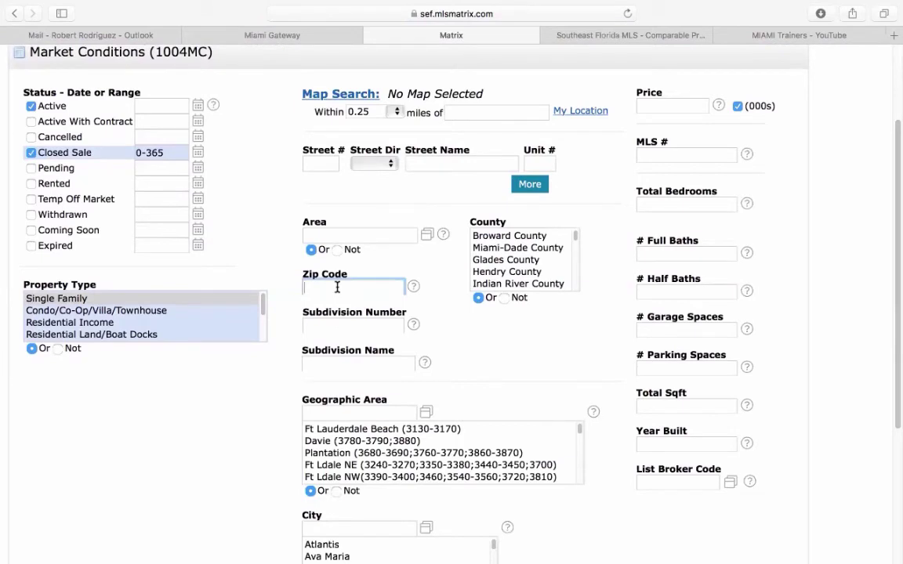
text(33)
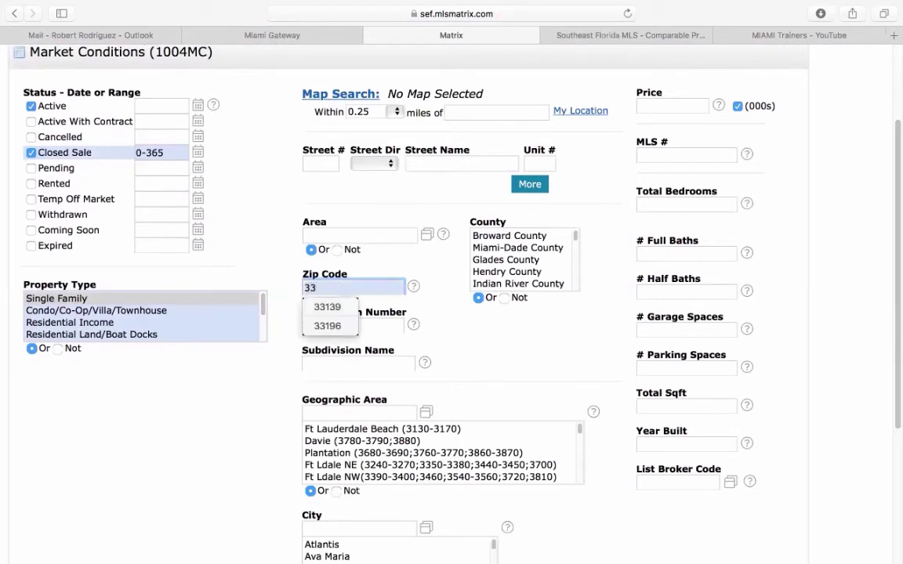
text(020)
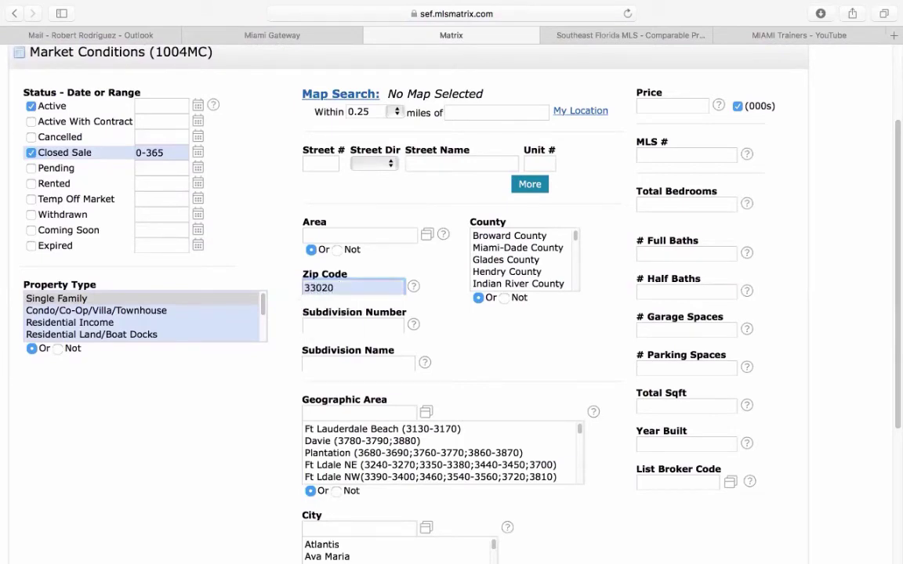
click(432, 298)
scroll(438, 301, down, 2)
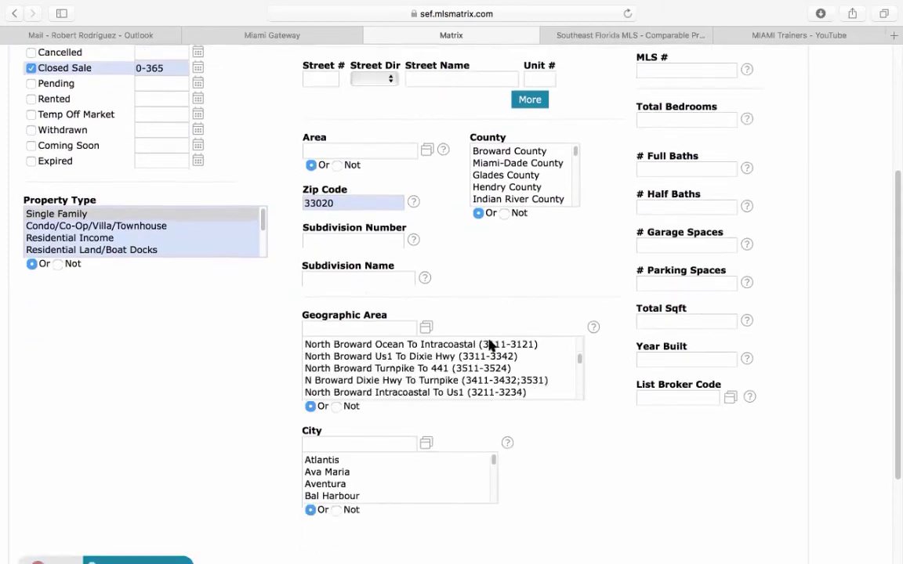
scroll(560, 463, down, 3)
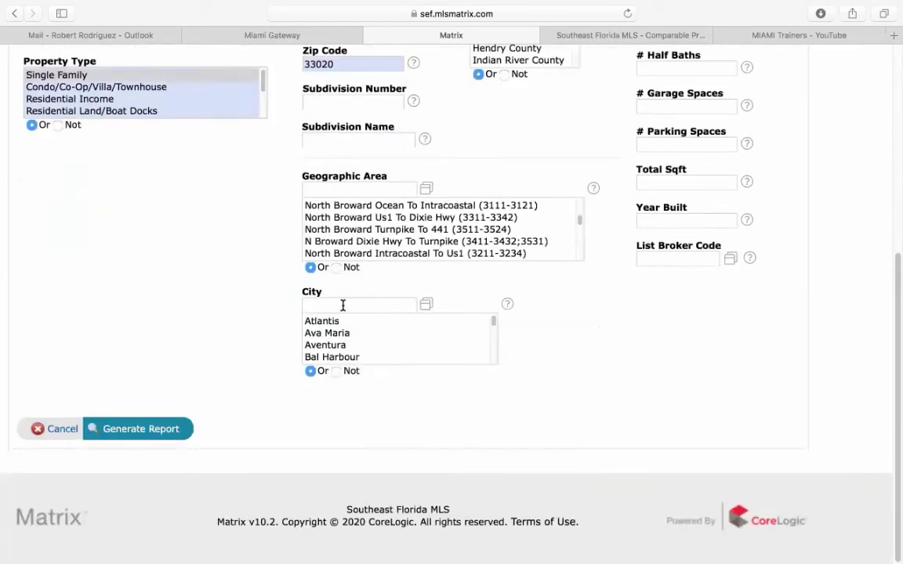
- Generate the 1004MC report and review its current figures: 93 sales, 77 active listings
click(149, 432)
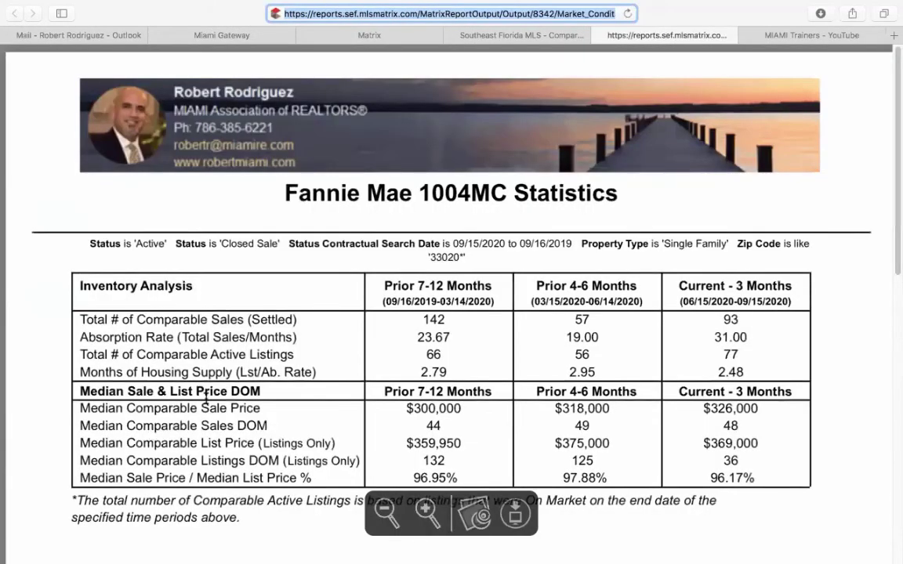
drag(720, 319, 748, 314)
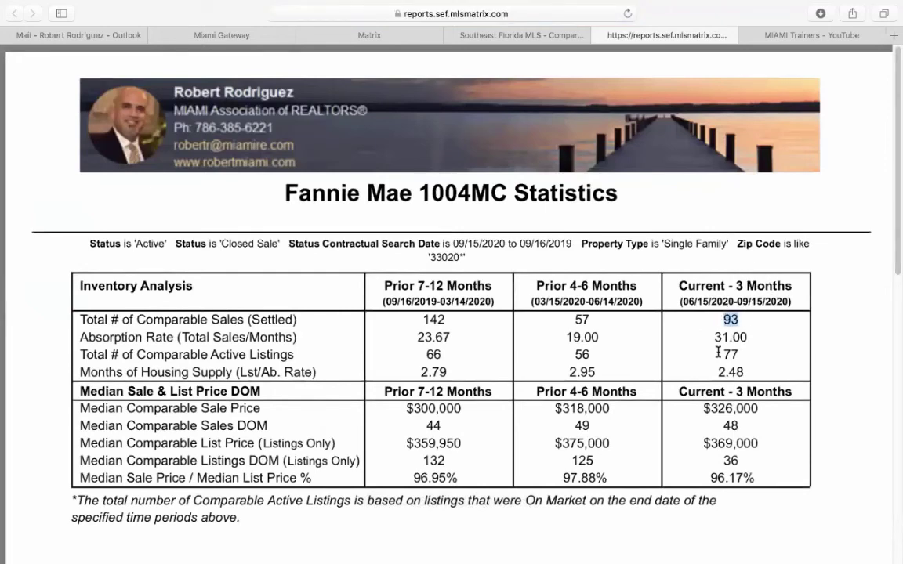
drag(722, 354, 742, 352)
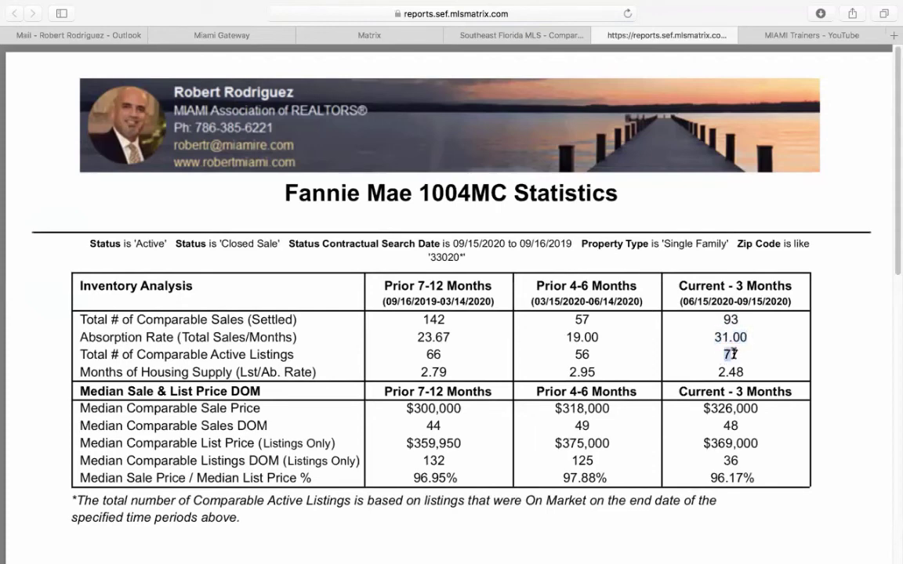
scroll(741, 352, down, 1)
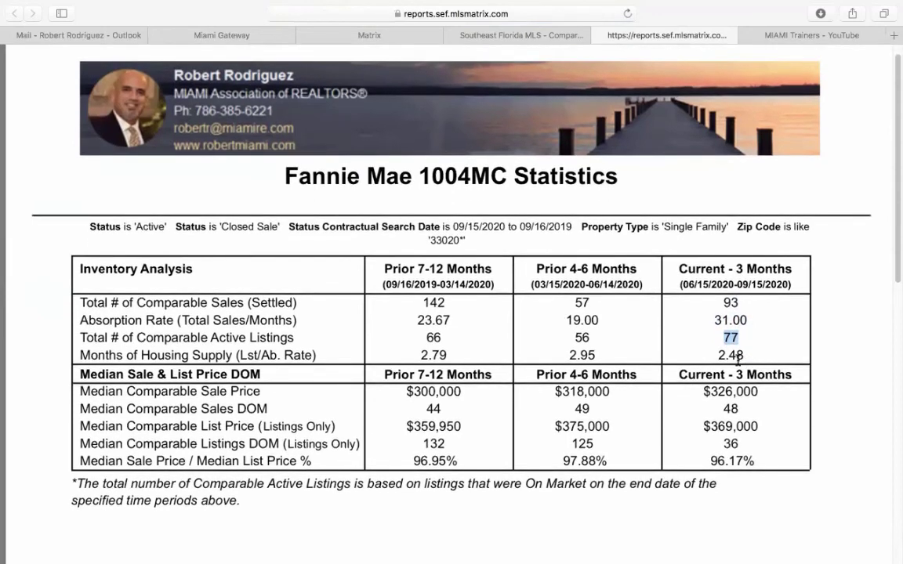
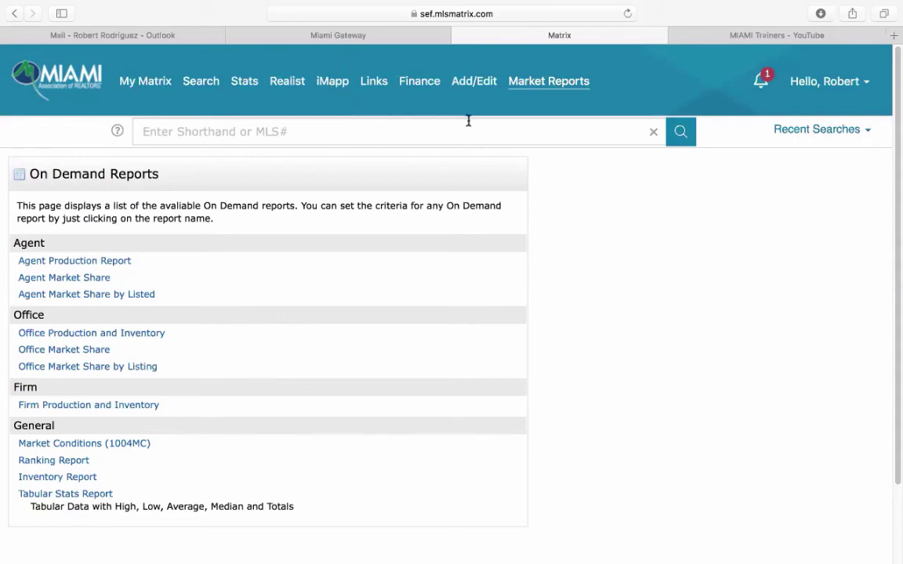
- Start a Market Conditions (1004MC) report including Closed Sales from 0-365 days
click(552, 86)
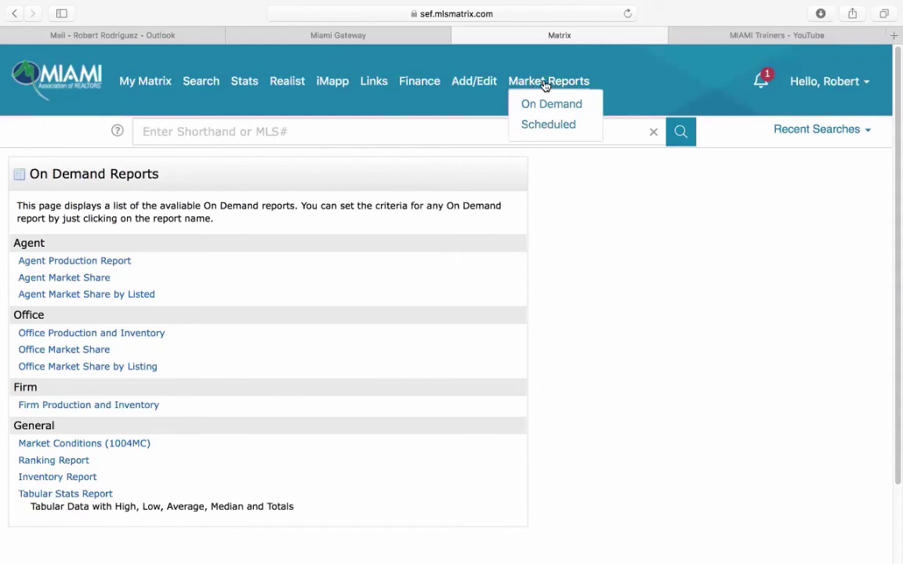
click(79, 445)
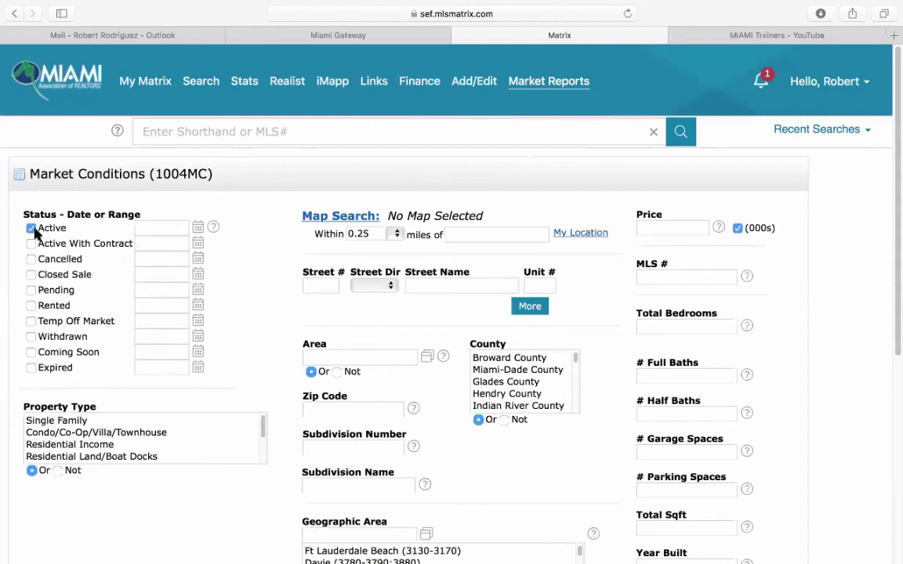
click(31, 274)
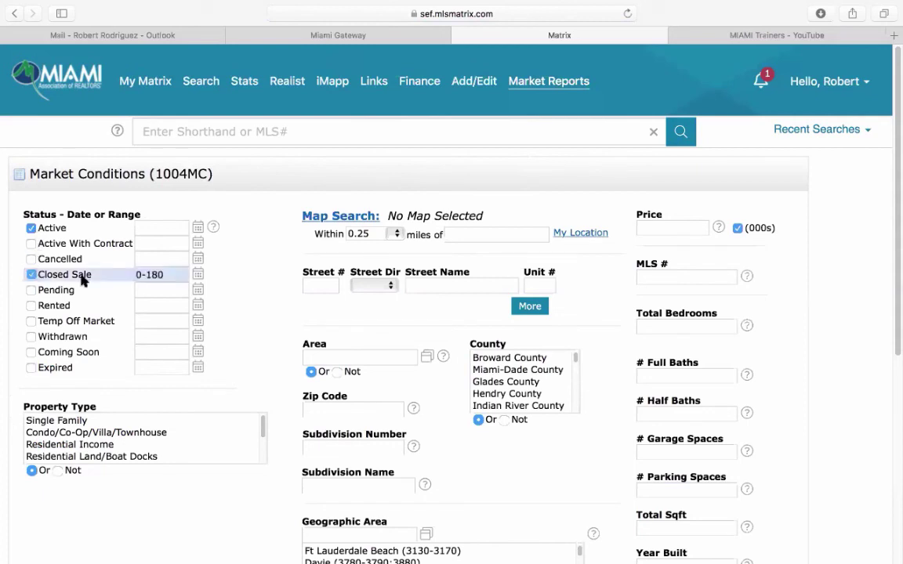
click(180, 271)
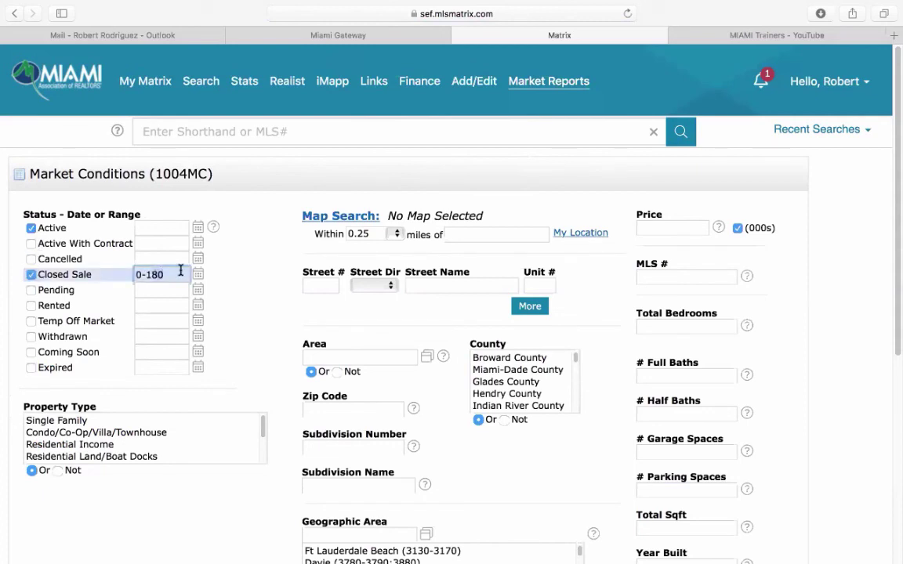
key(BackSpace)
key(BackSpace)
key(BackSpace)
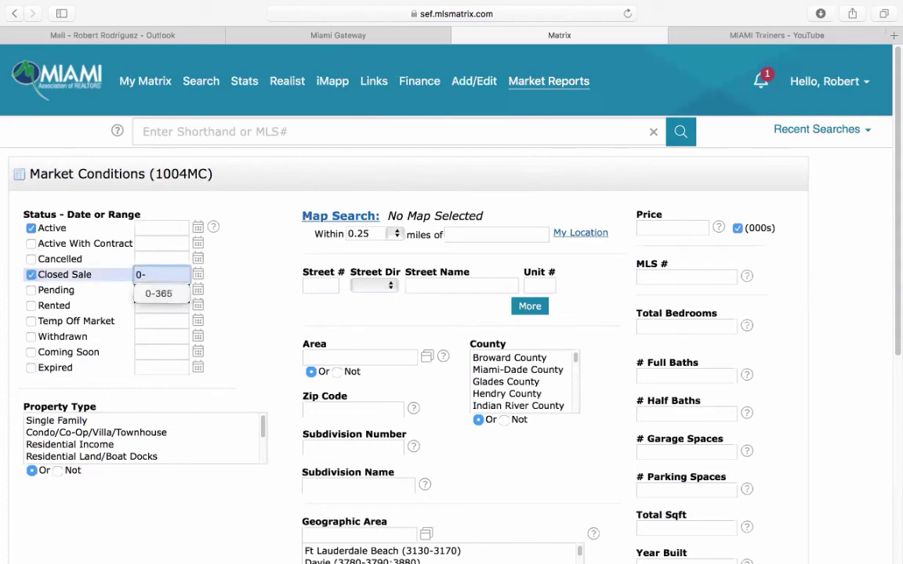
text(365)
click(218, 306)
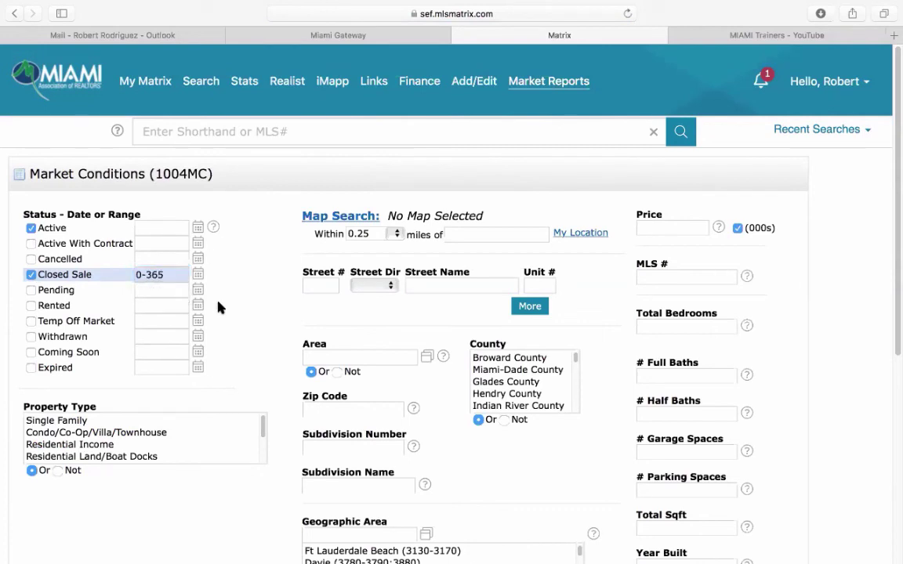
- Limit it to Single Family in Coral Gables and generate the report
click(91, 420)
scroll(258, 386, down, 5)
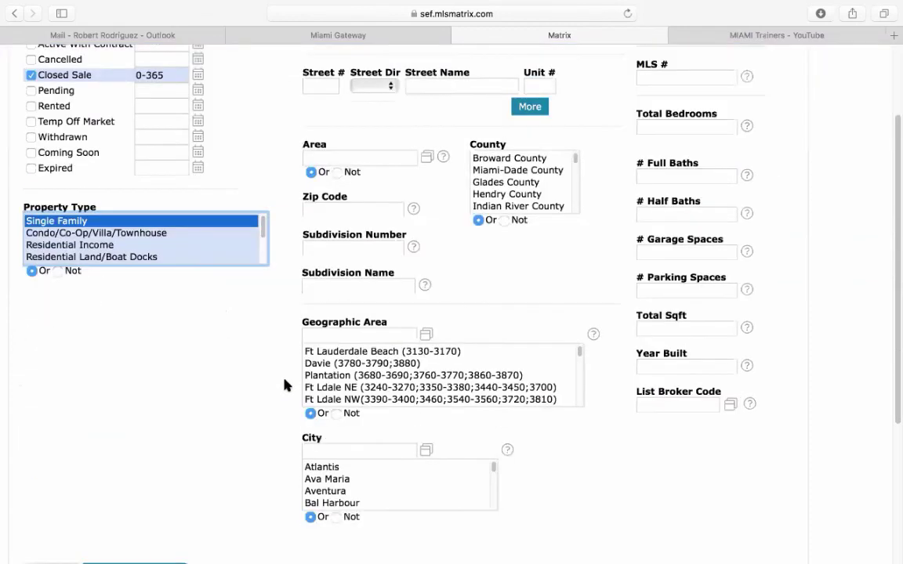
scroll(287, 384, down, 3)
click(341, 353)
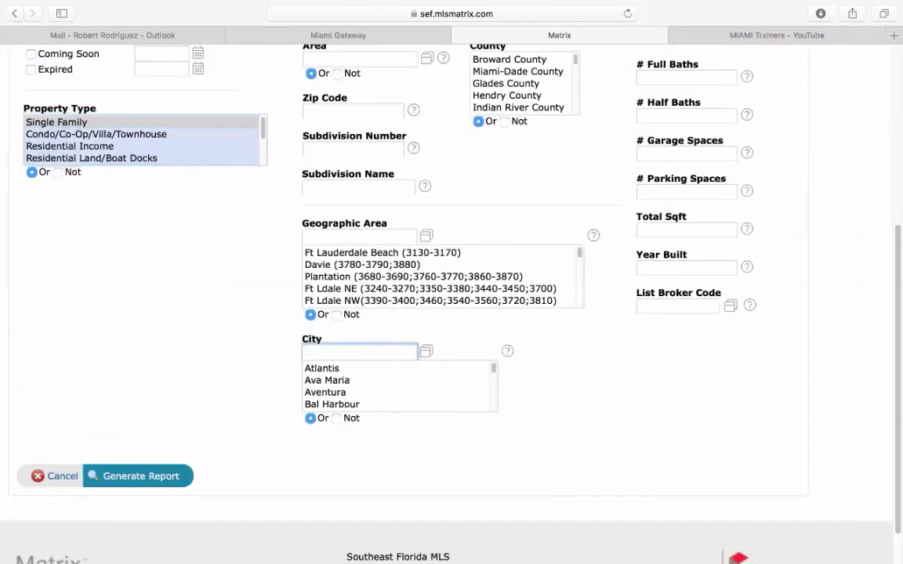
text(coral gable)
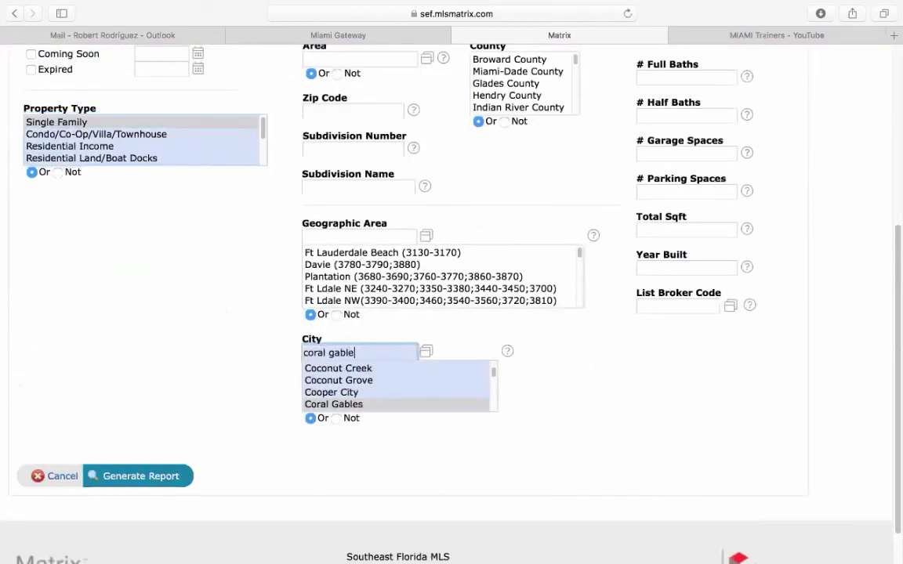
text(s)
click(364, 404)
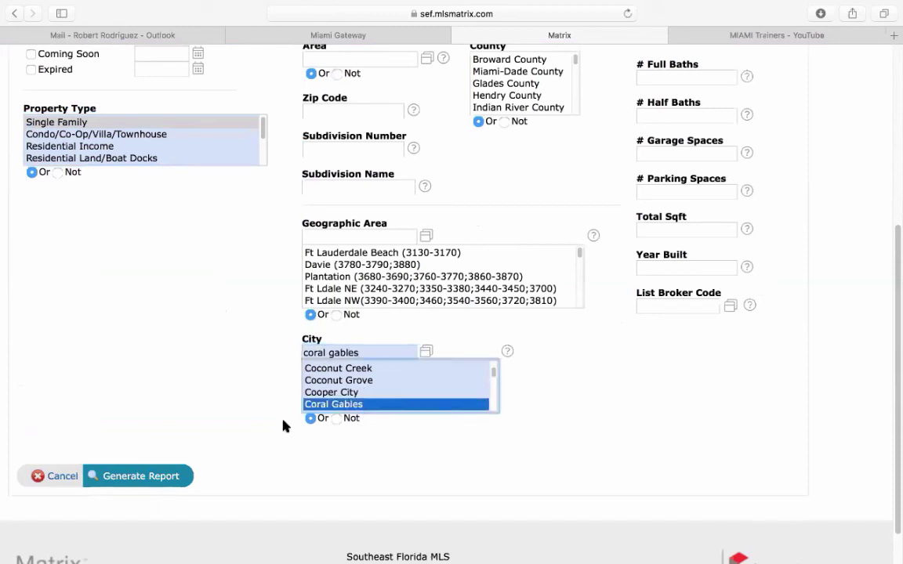
click(149, 477)
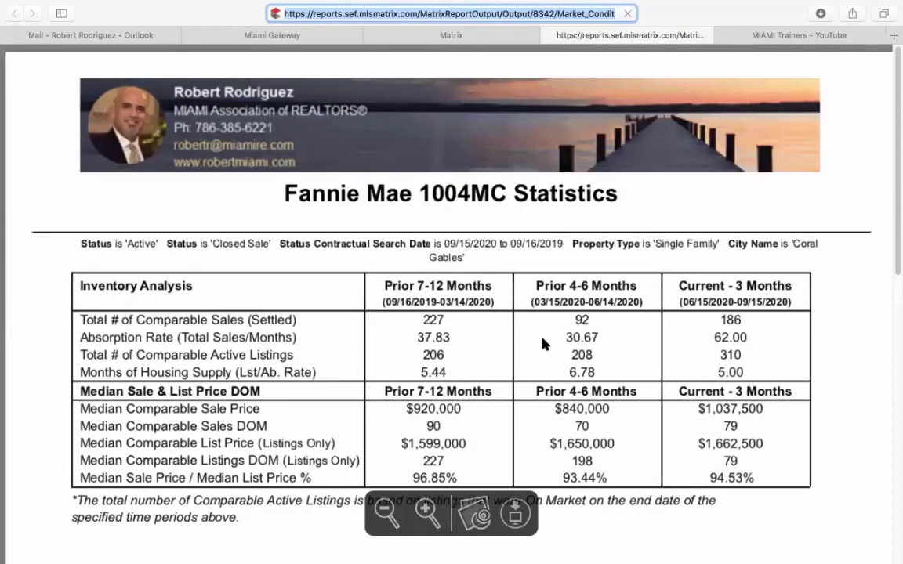
- Highlight 186 sales, 62.00 absorption rate, 310 active listings, 5.00 months supply and median sale price
drag(722, 317, 792, 284)
drag(716, 337, 750, 335)
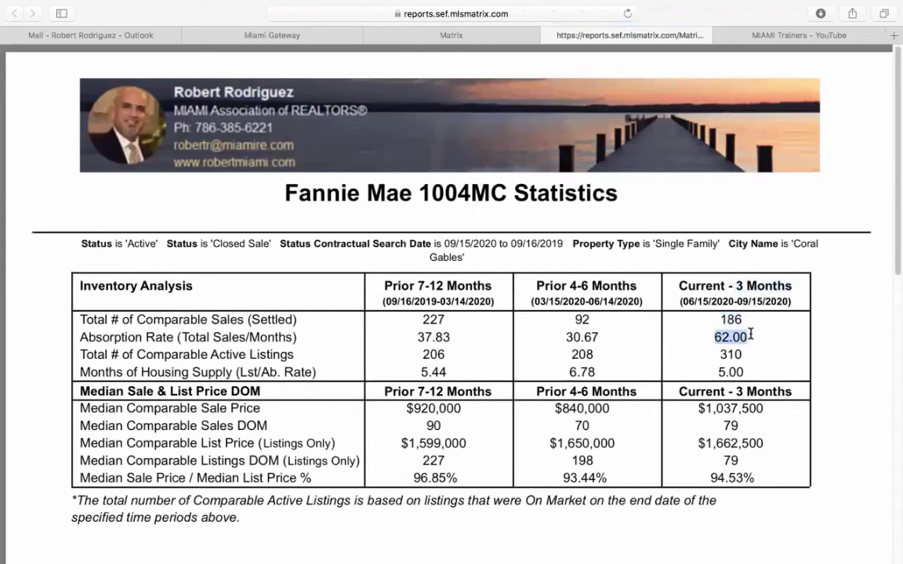
drag(722, 355, 743, 353)
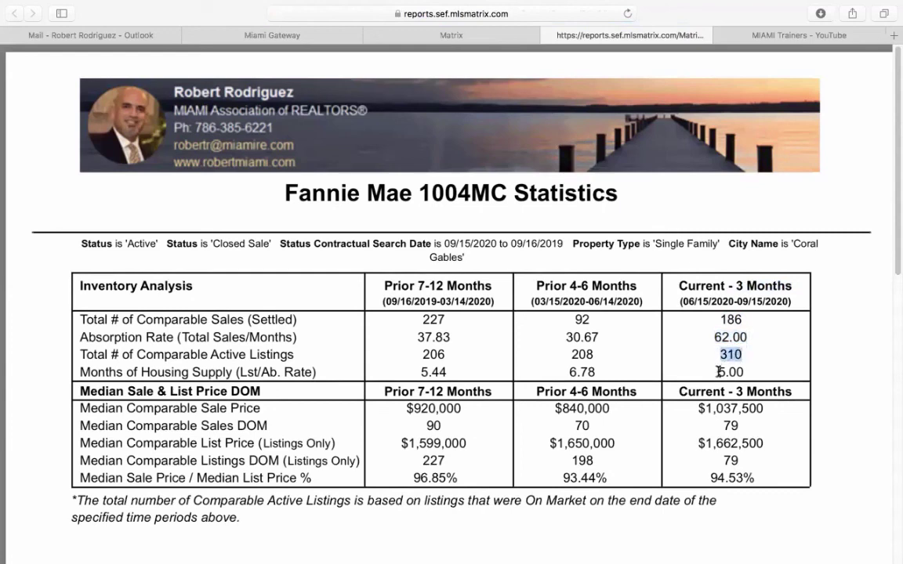
drag(717, 371, 743, 371)
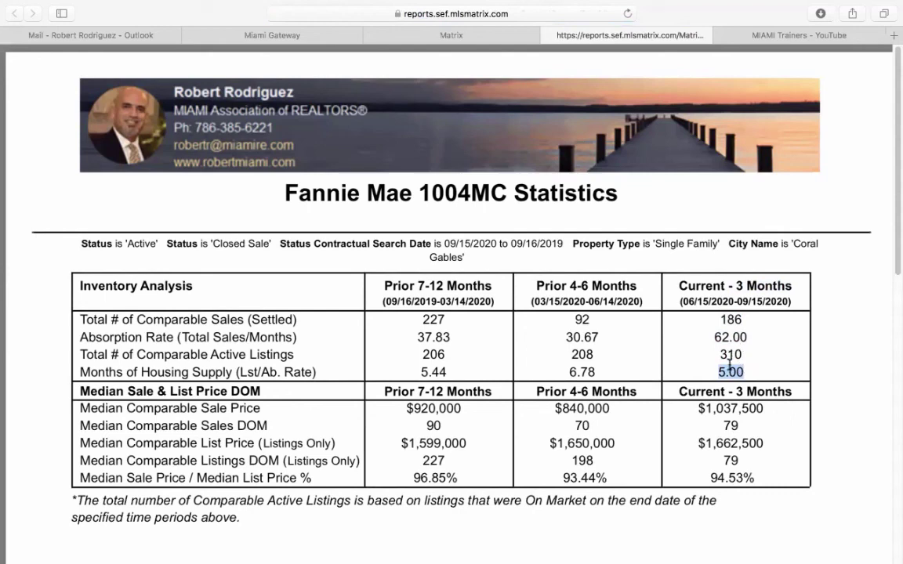
drag(718, 354, 746, 352)
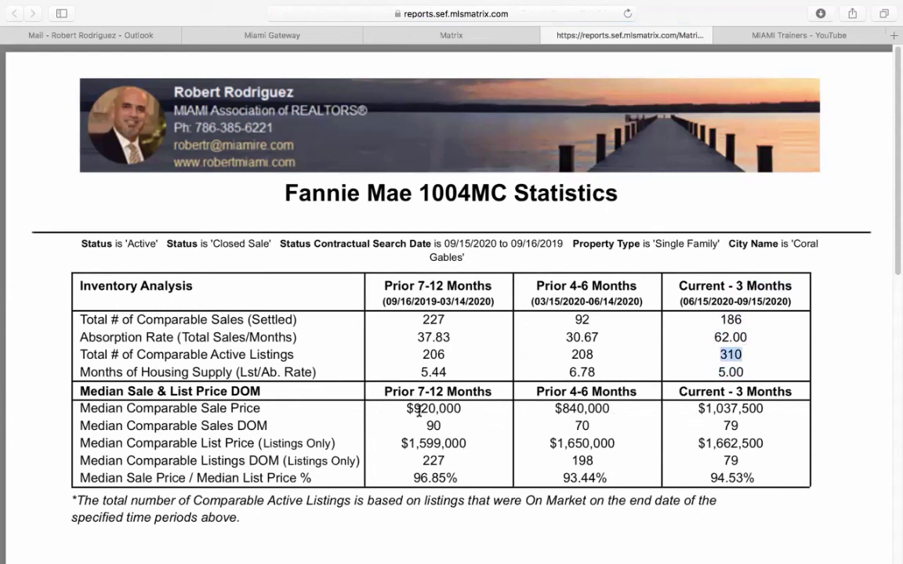
drag(412, 408, 768, 399)
drag(697, 408, 738, 423)
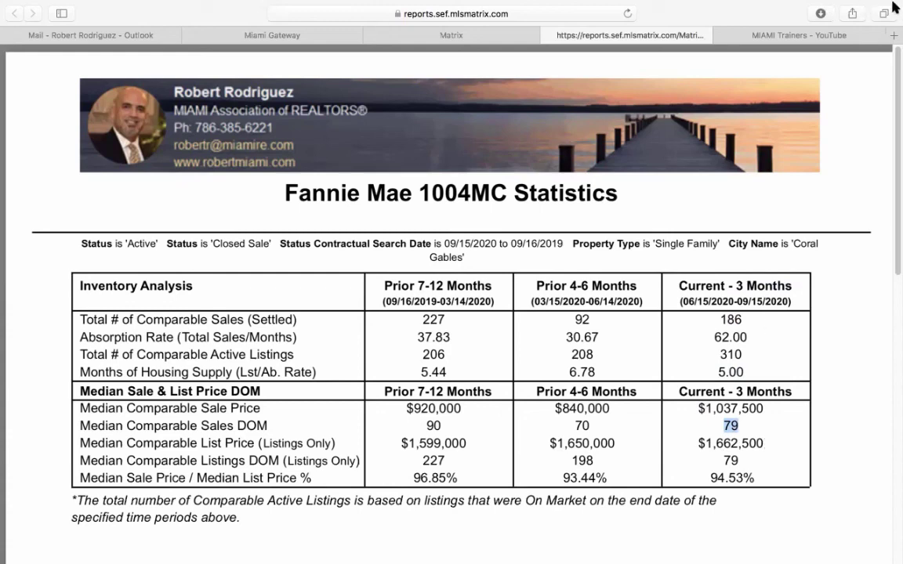
- Close the report tab, return to My Matrix, then switch to the MIAMI Trainers YouTube tab
click(550, 35)
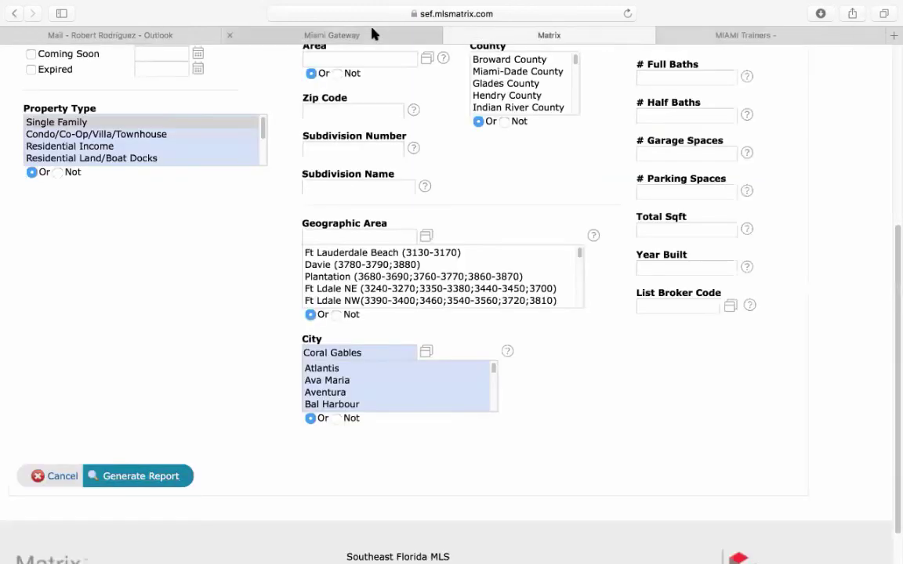
scroll(249, 251, up, 5)
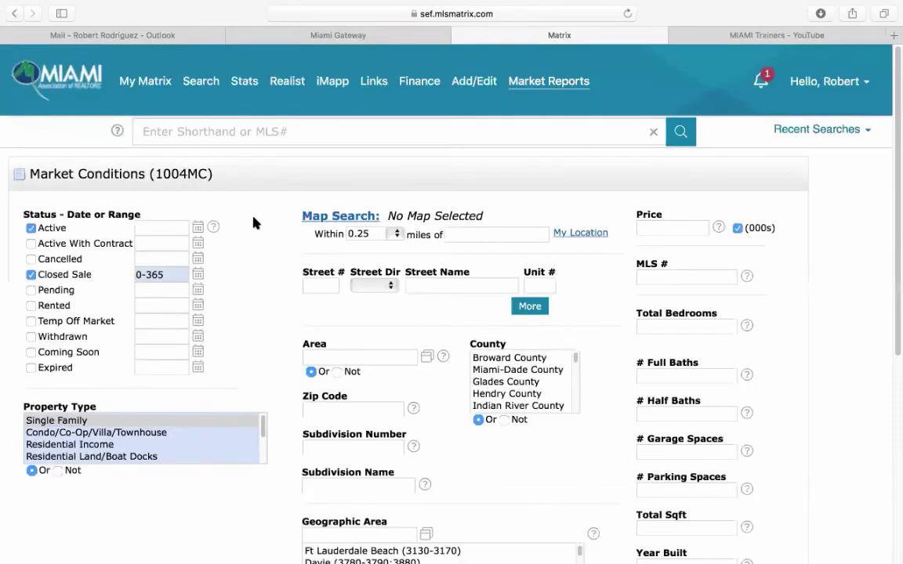
click(129, 83)
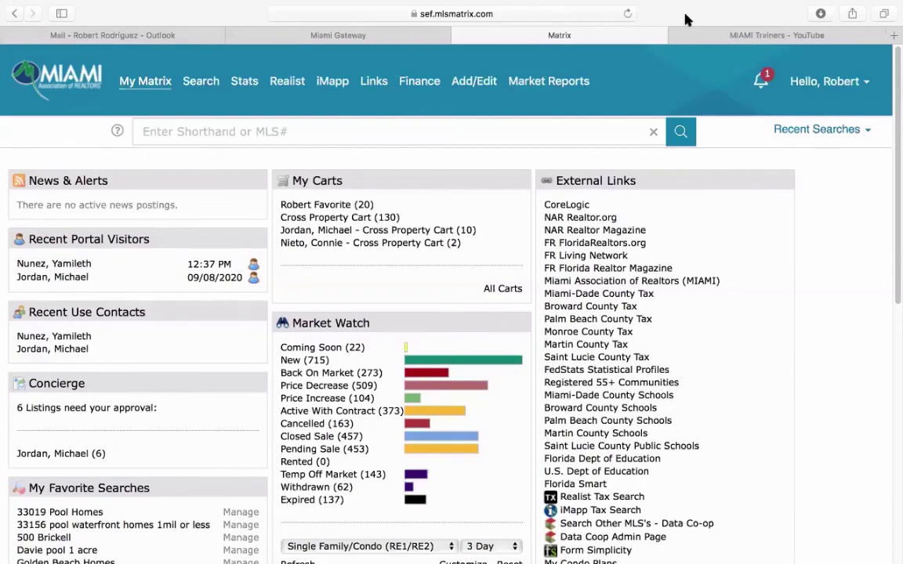
click(735, 36)
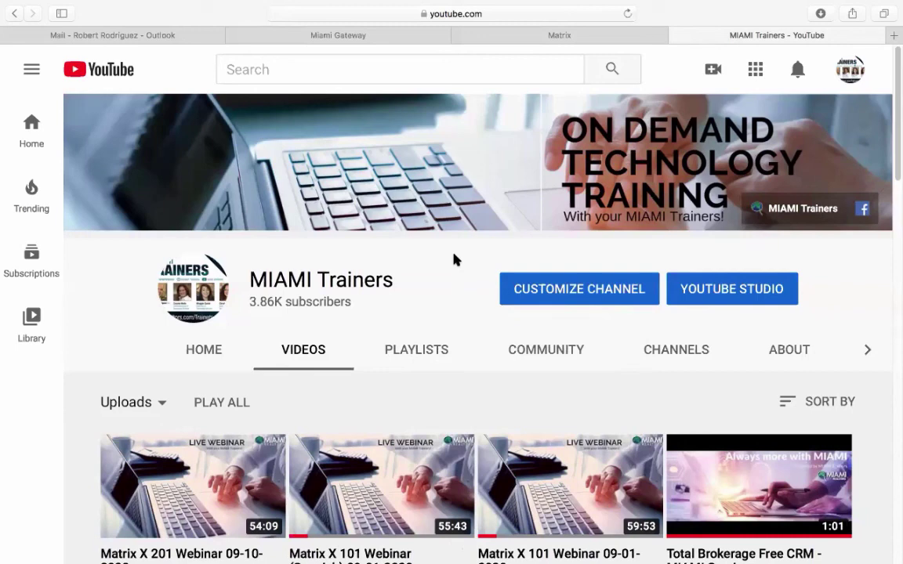
- Browse the MIAMI Trainers uploaded videos, including the Matrix X 101 and 201 webinars
mouse_move(459, 223)
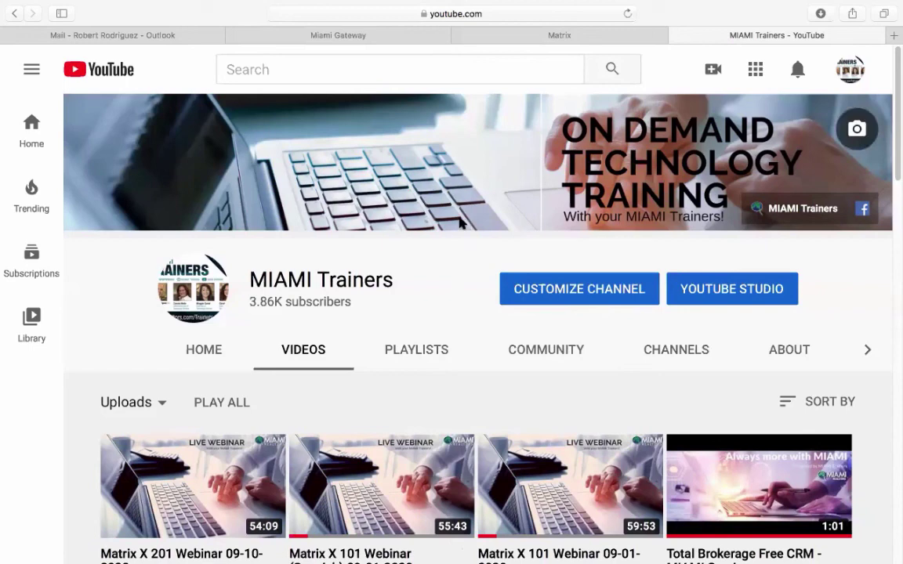